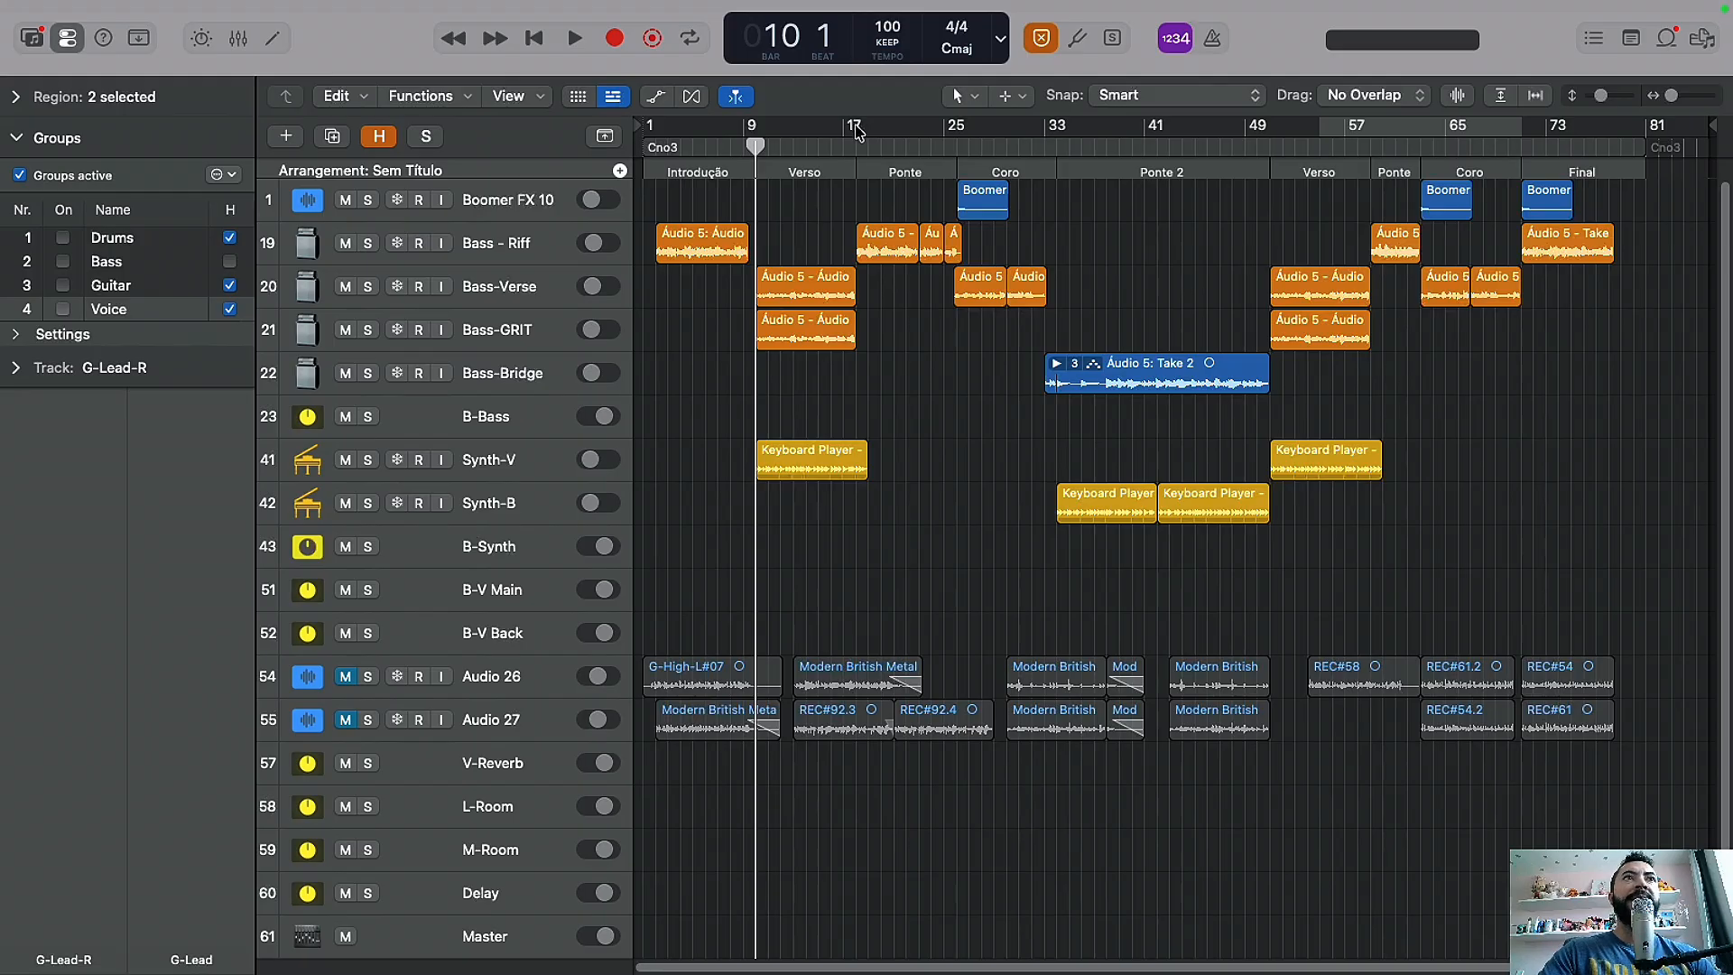
Step: Play the song from the first Verso section and mute the B-V Main and B-V Back vocal buses
{"action": "key", "text": "space"}
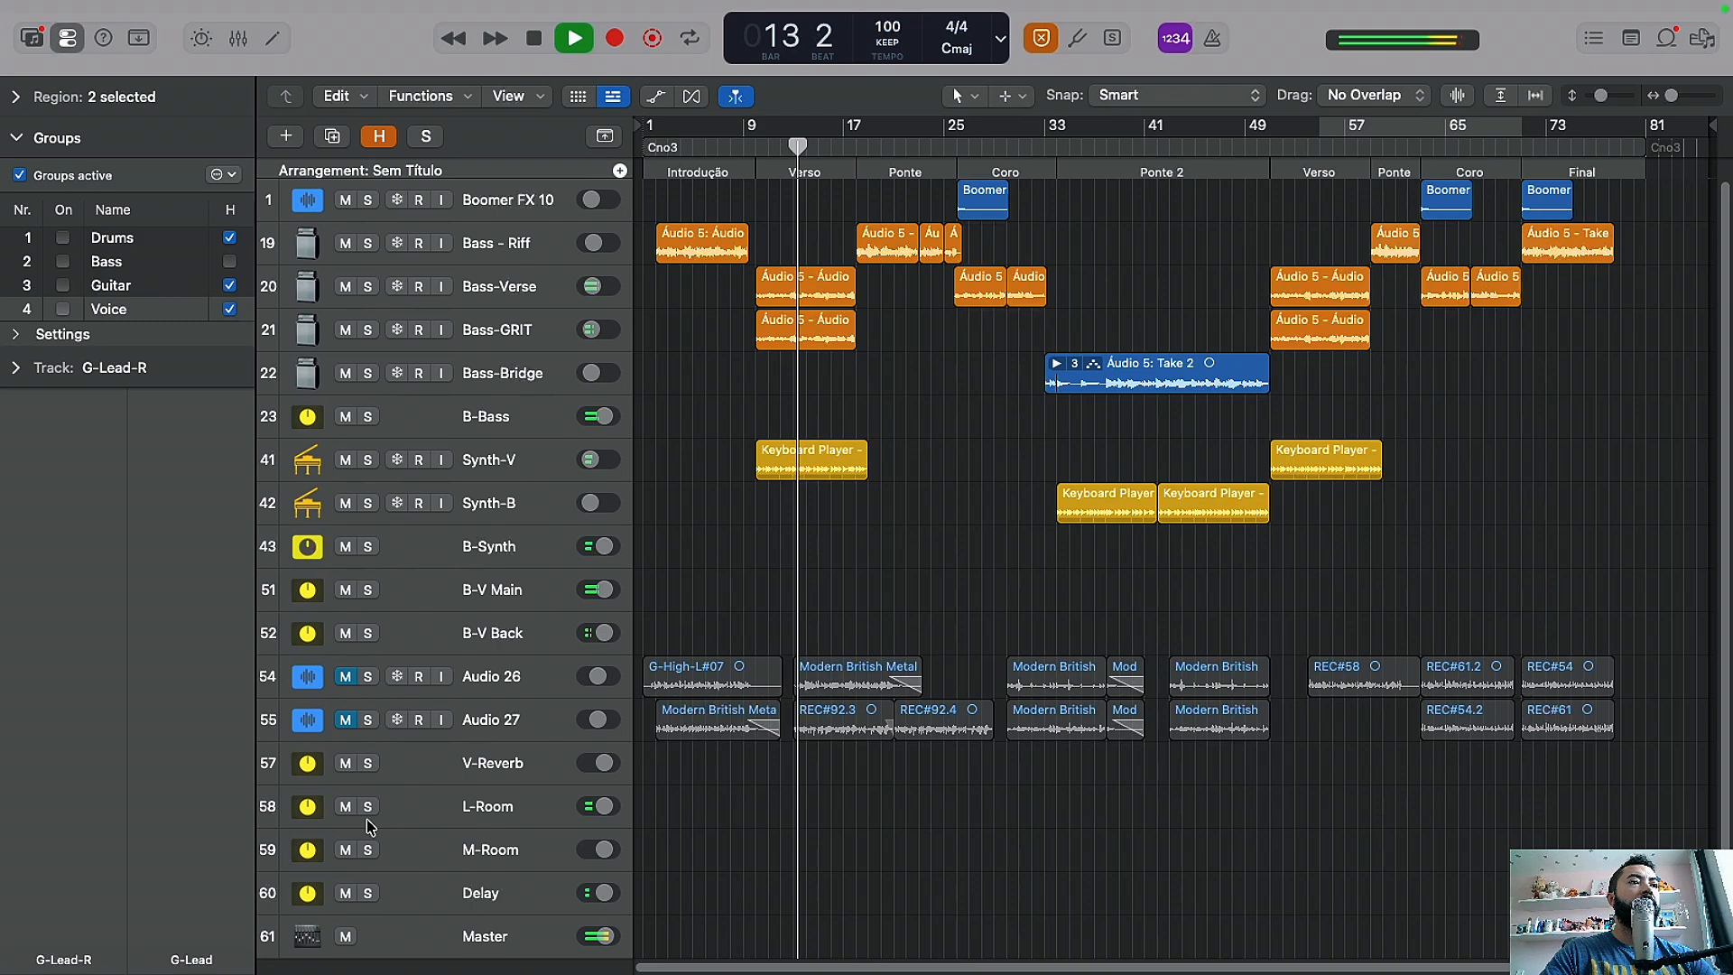
{"action": "left_click", "coordinate": [341, 591]}
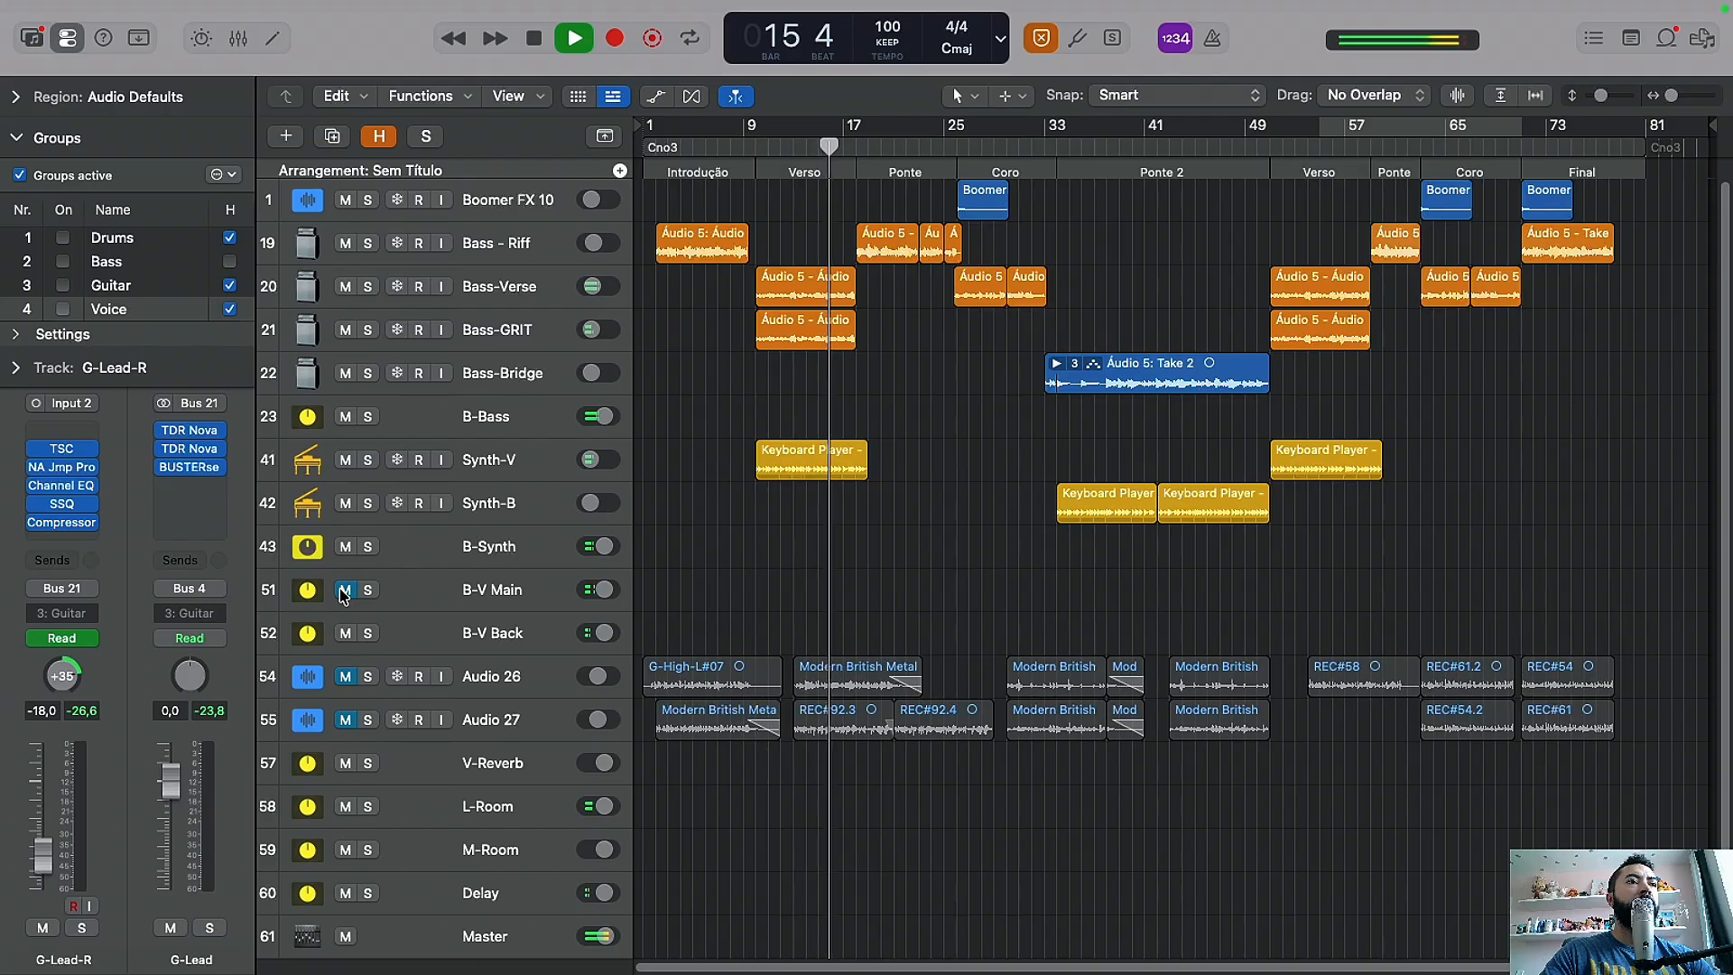
{"action": "left_click", "coordinate": [345, 633]}
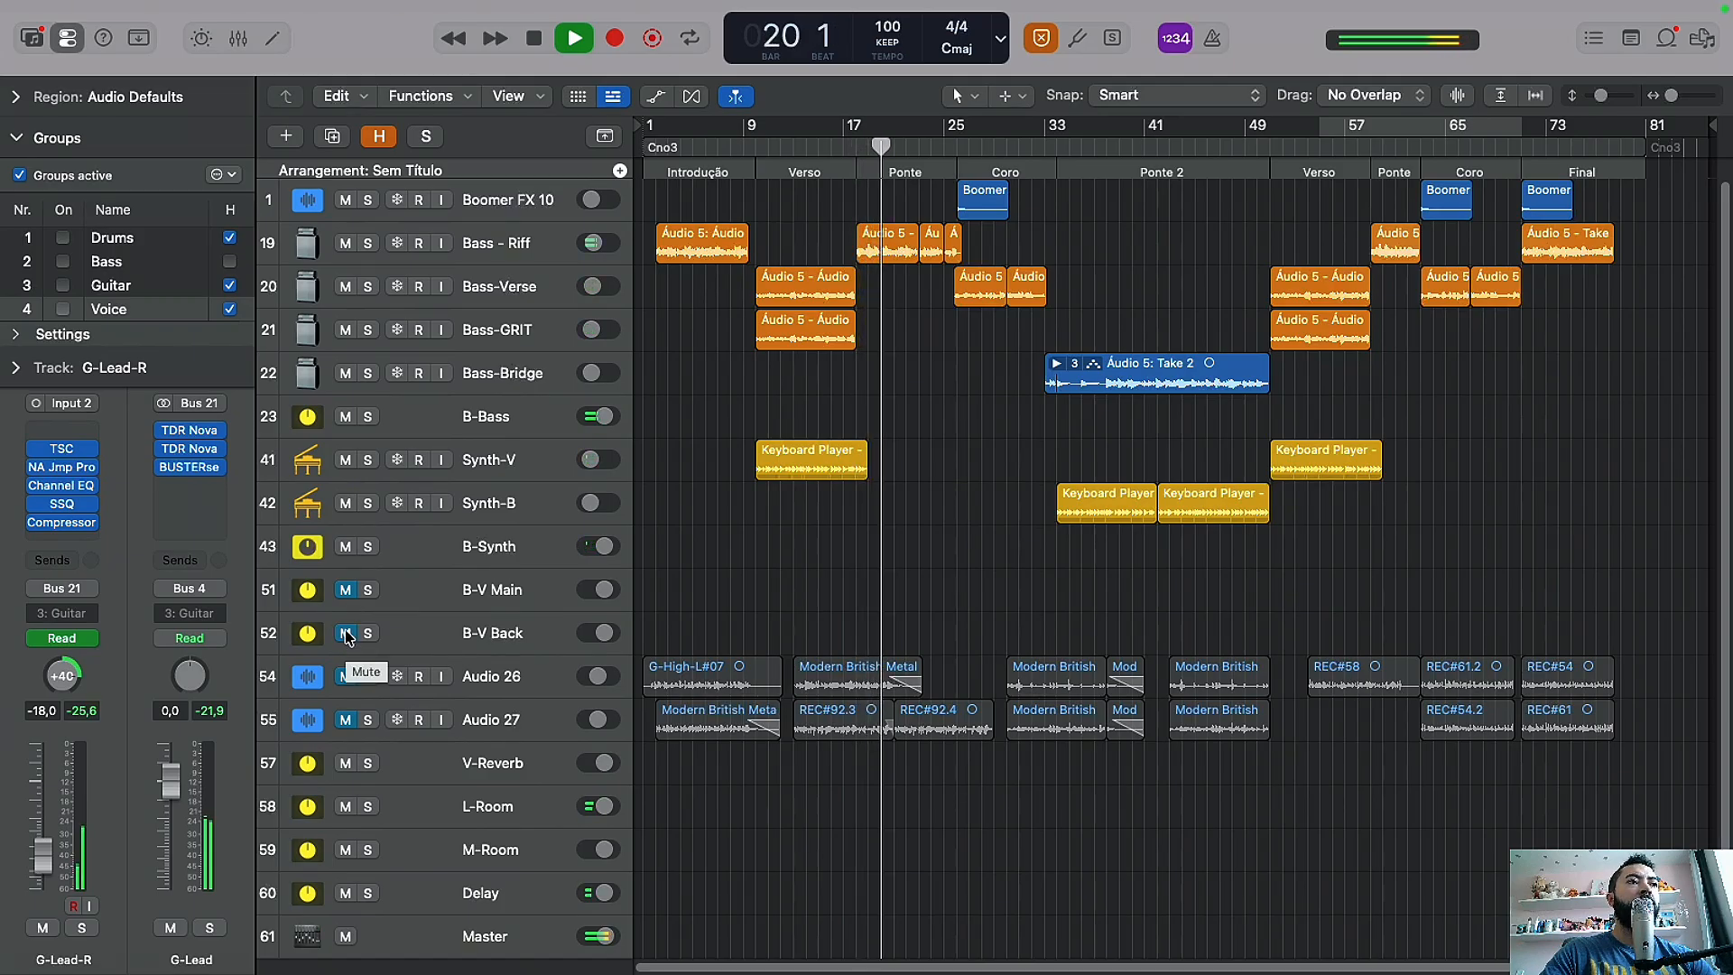
{"action": "left_click", "coordinate": [346, 590]}
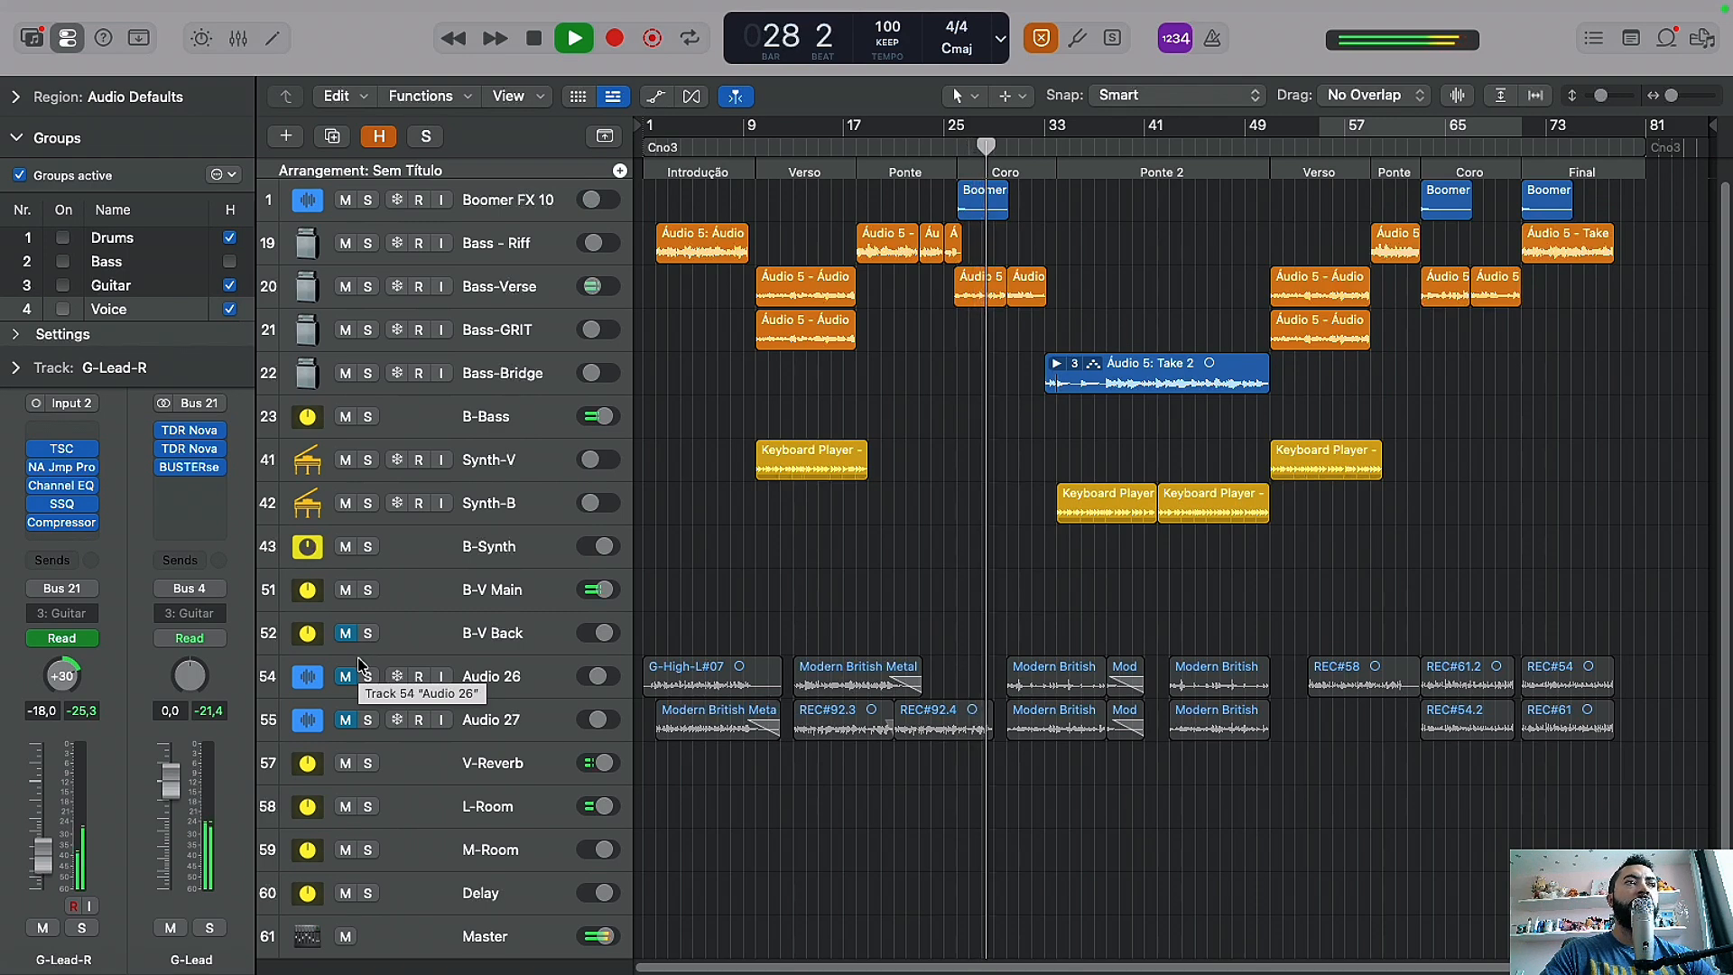
{"action": "left_click", "coordinate": [345, 595]}
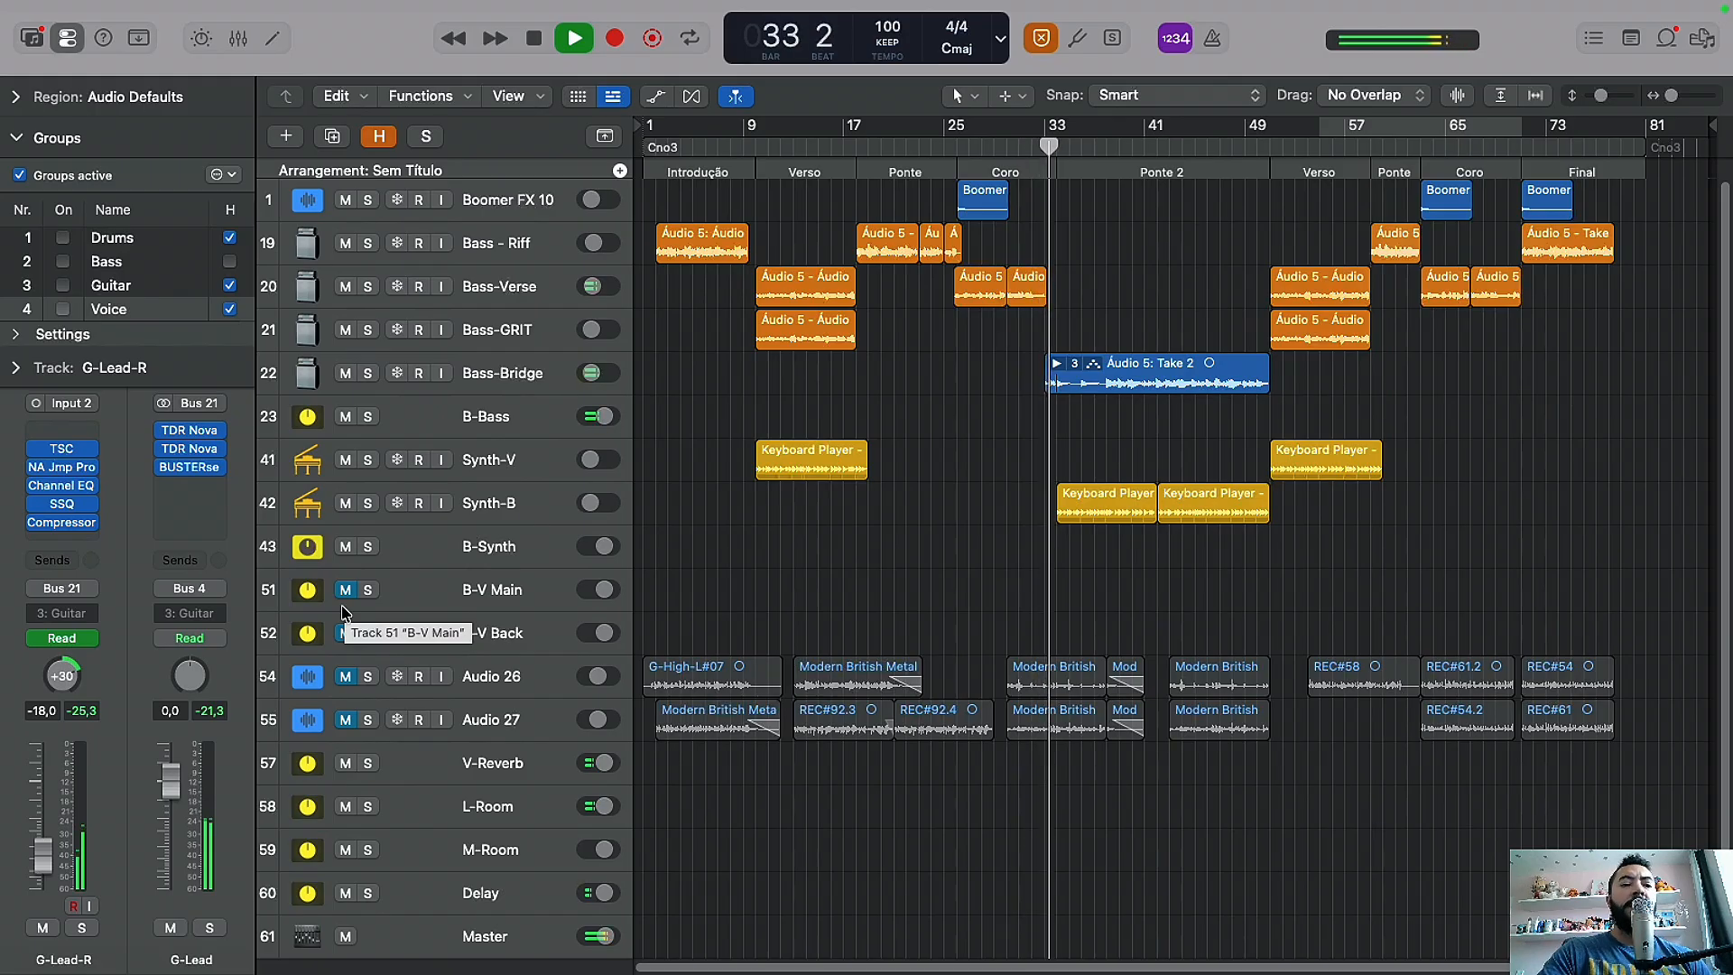
{"action": "key", "text": "space"}
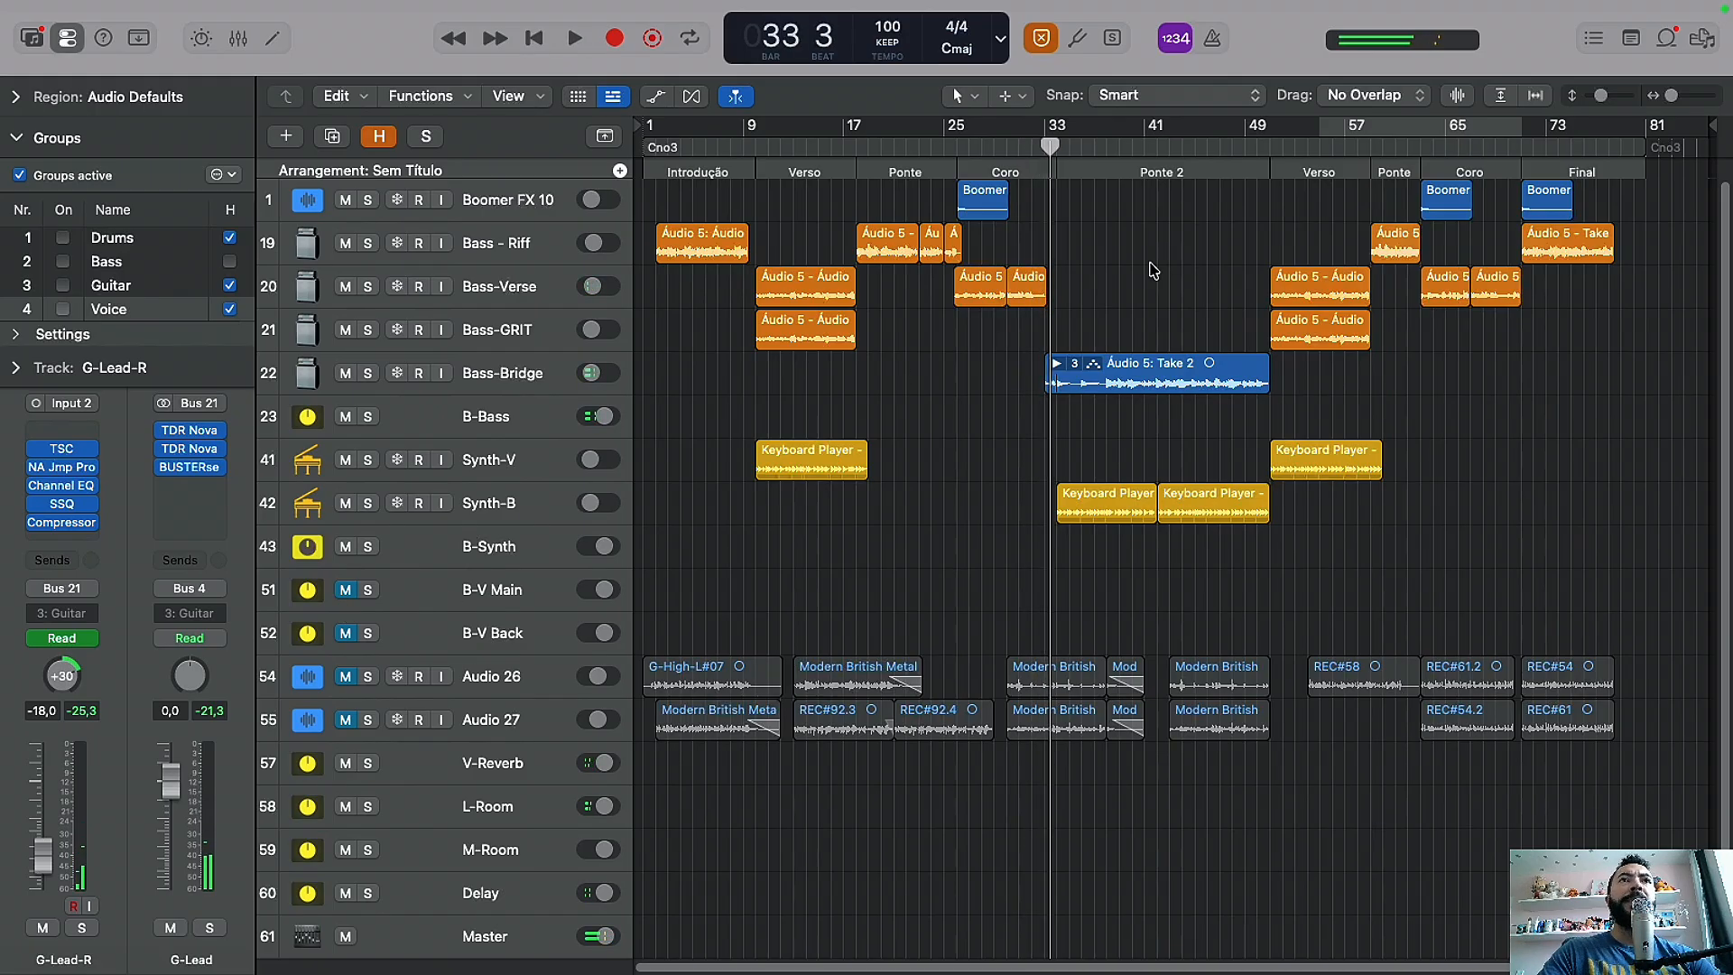
Step: Audition the Ponte 2 section from bar 38, trying the Bass-Bridge volume at -15 dB before setting it to -10 dB
{"action": "left_click_drag", "start_coordinate": [1051, 155], "coordinate": [1057, 156]}
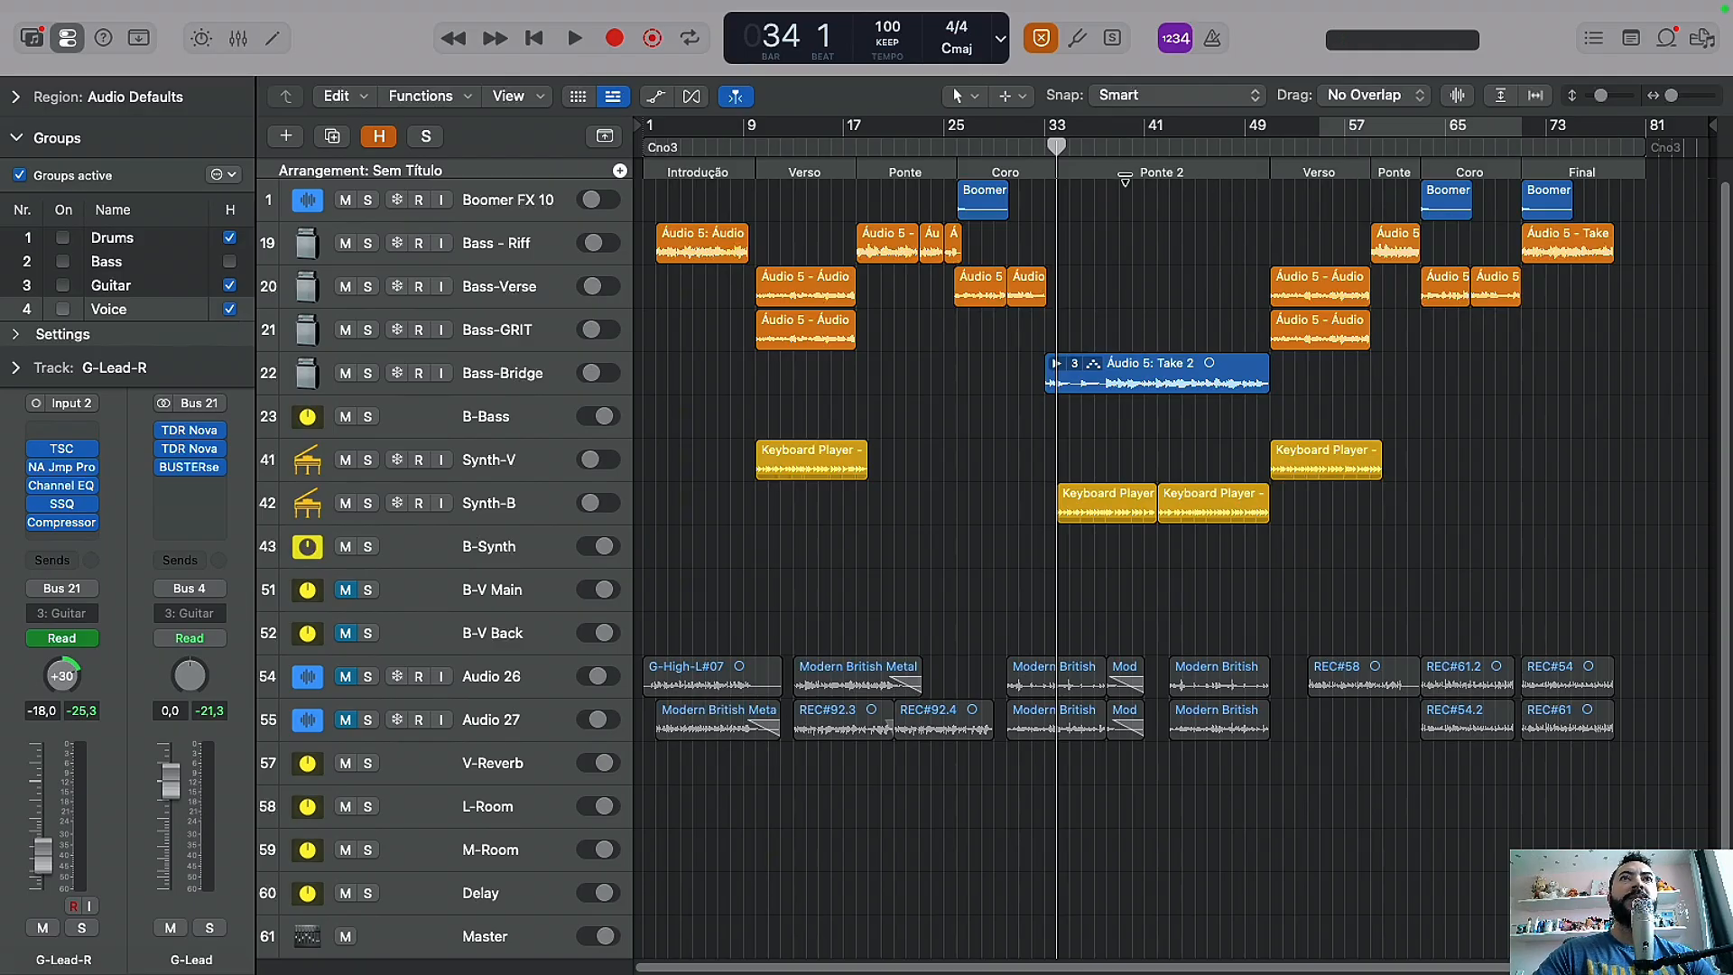
{"action": "left_click", "coordinate": [1106, 146]}
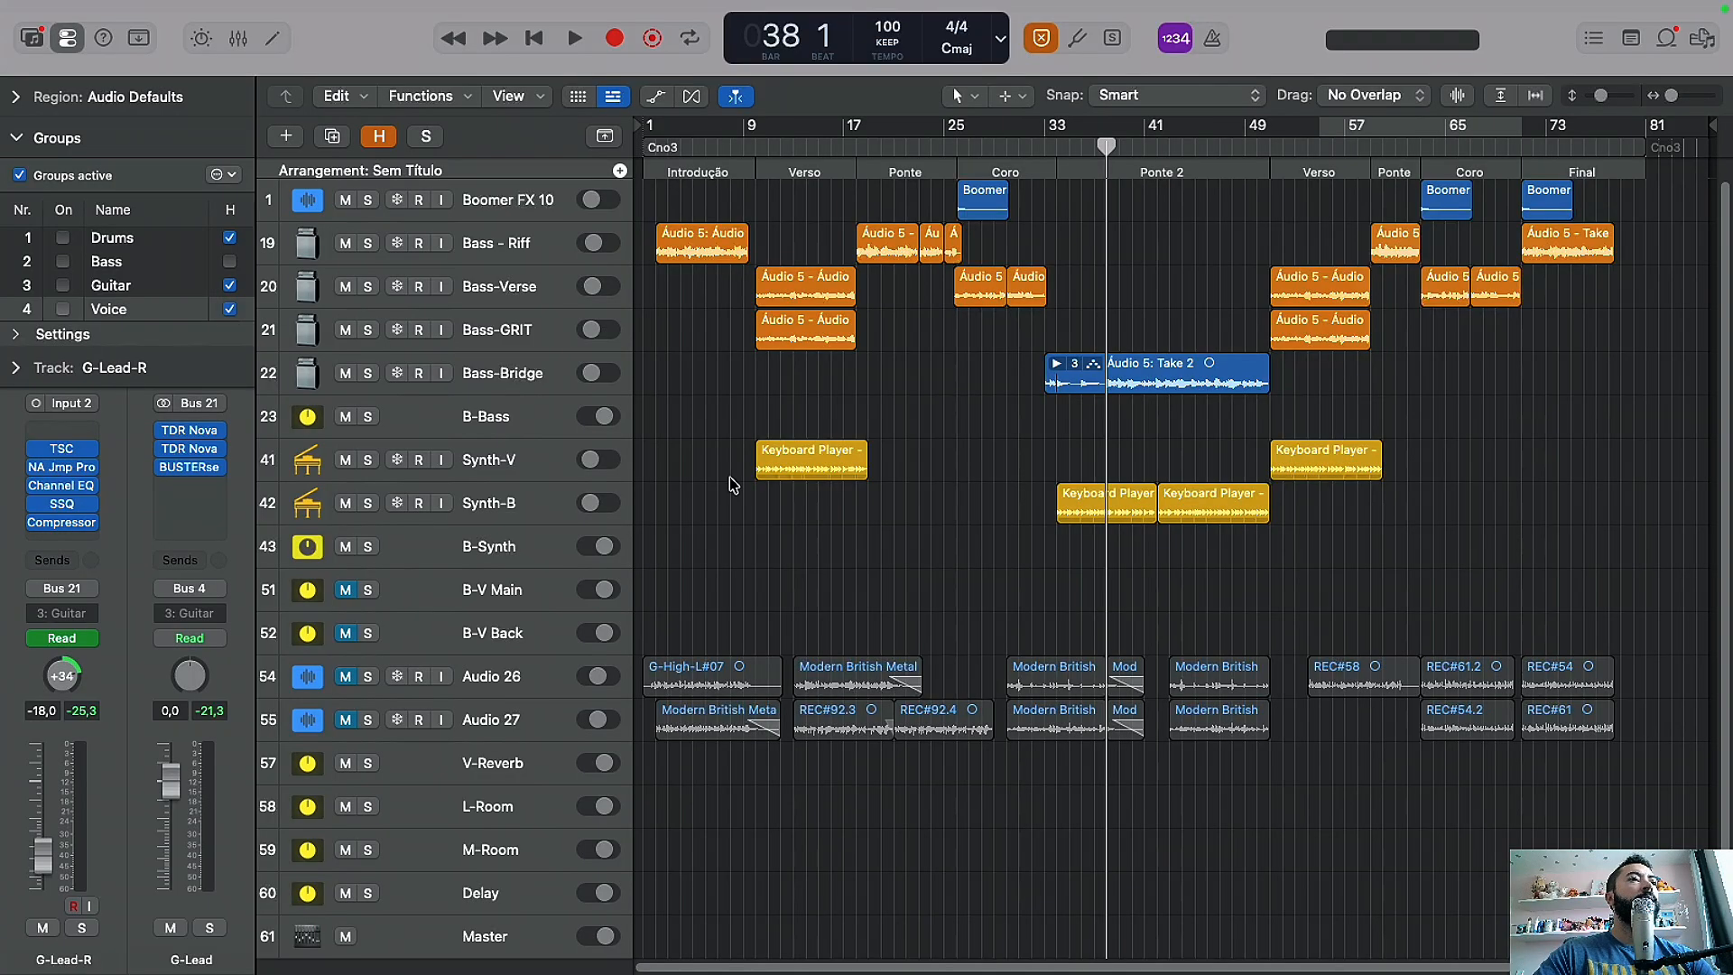
{"action": "key", "text": "space"}
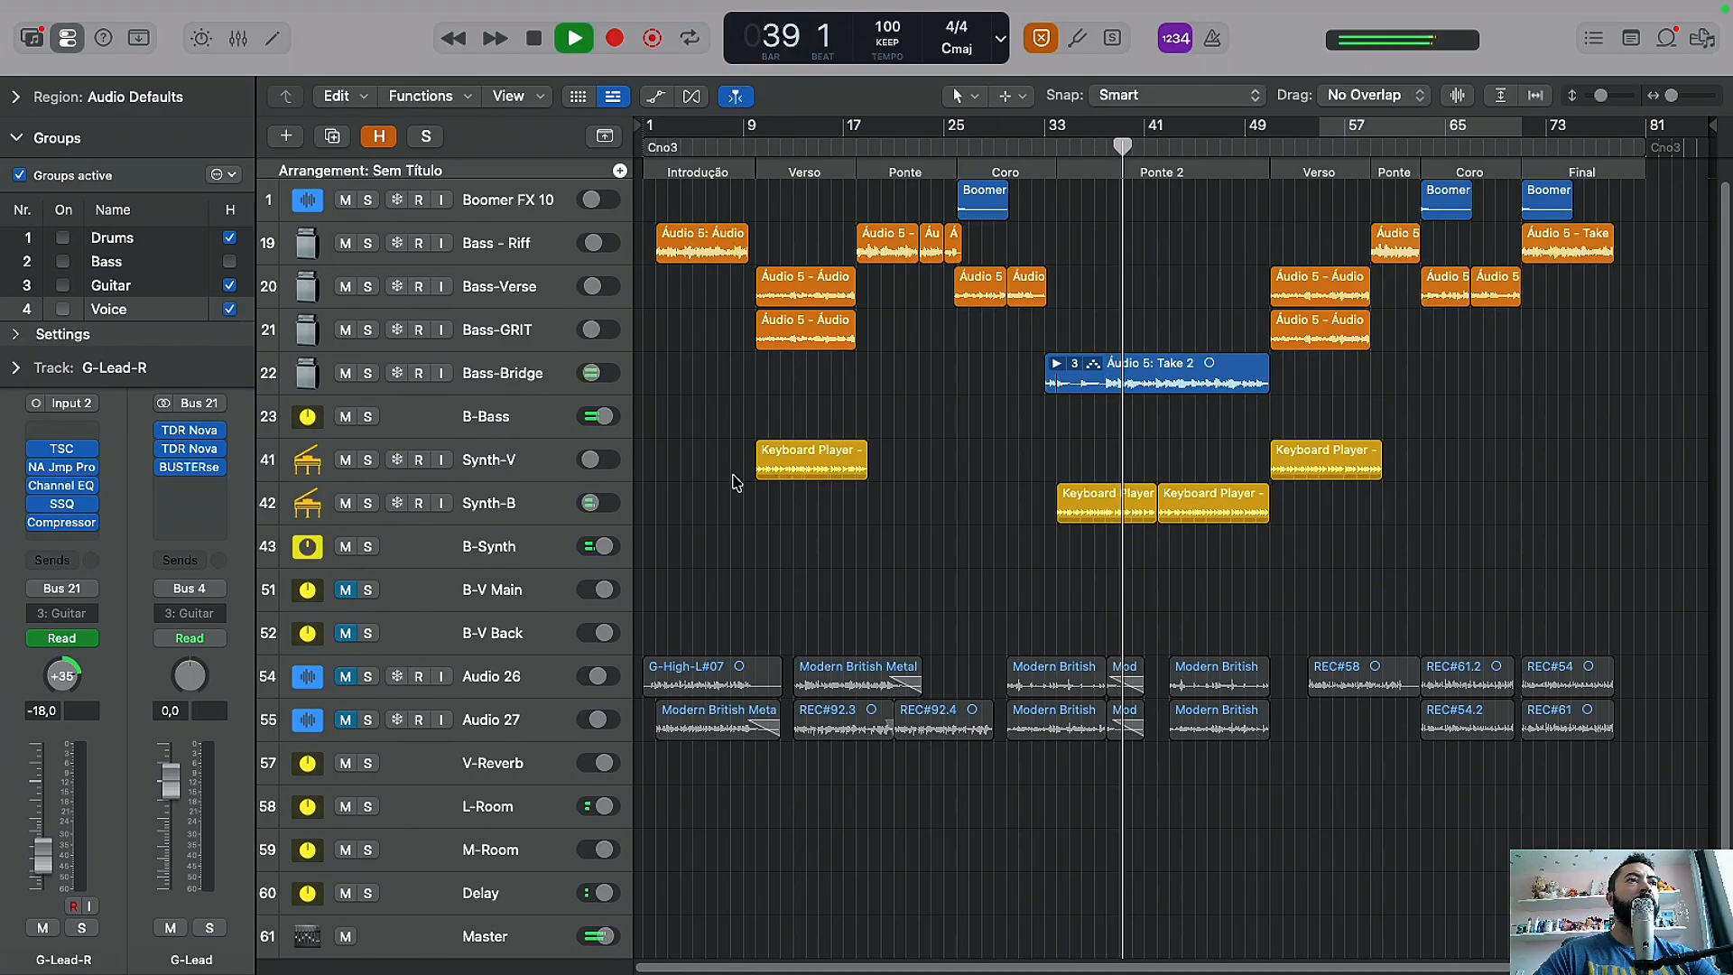
{"action": "double_click", "coordinate": [598, 372]}
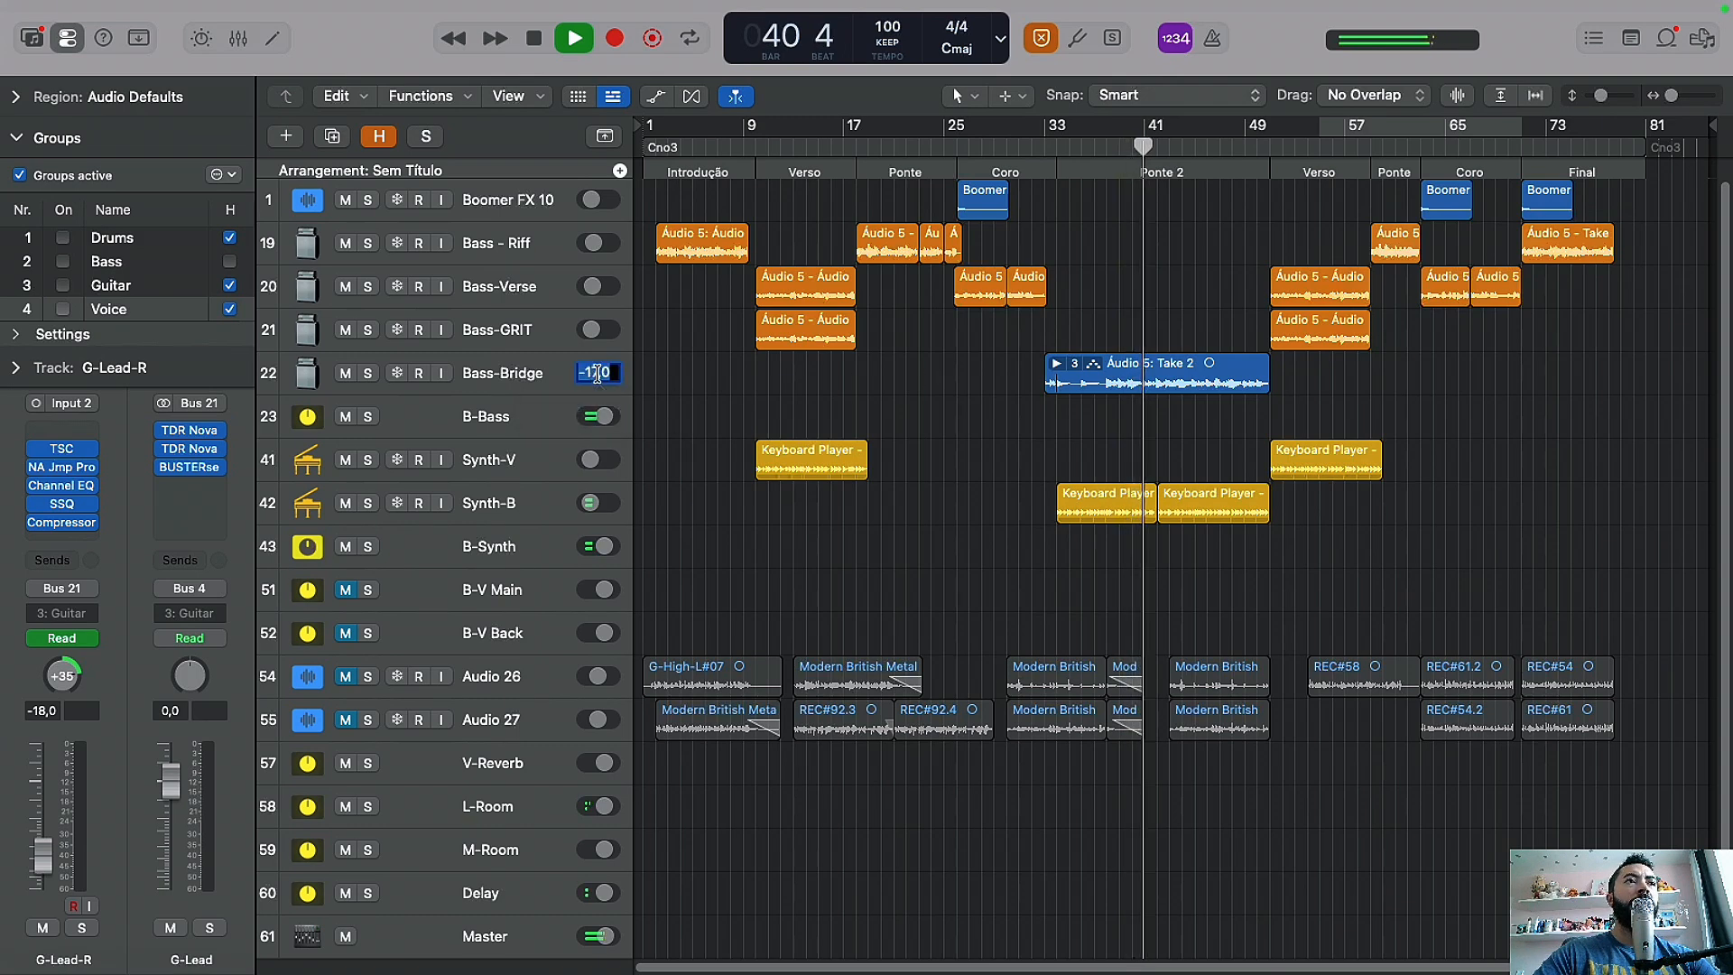
{"action": "type", "text": "-15"}
{"action": "key", "text": "Return"}
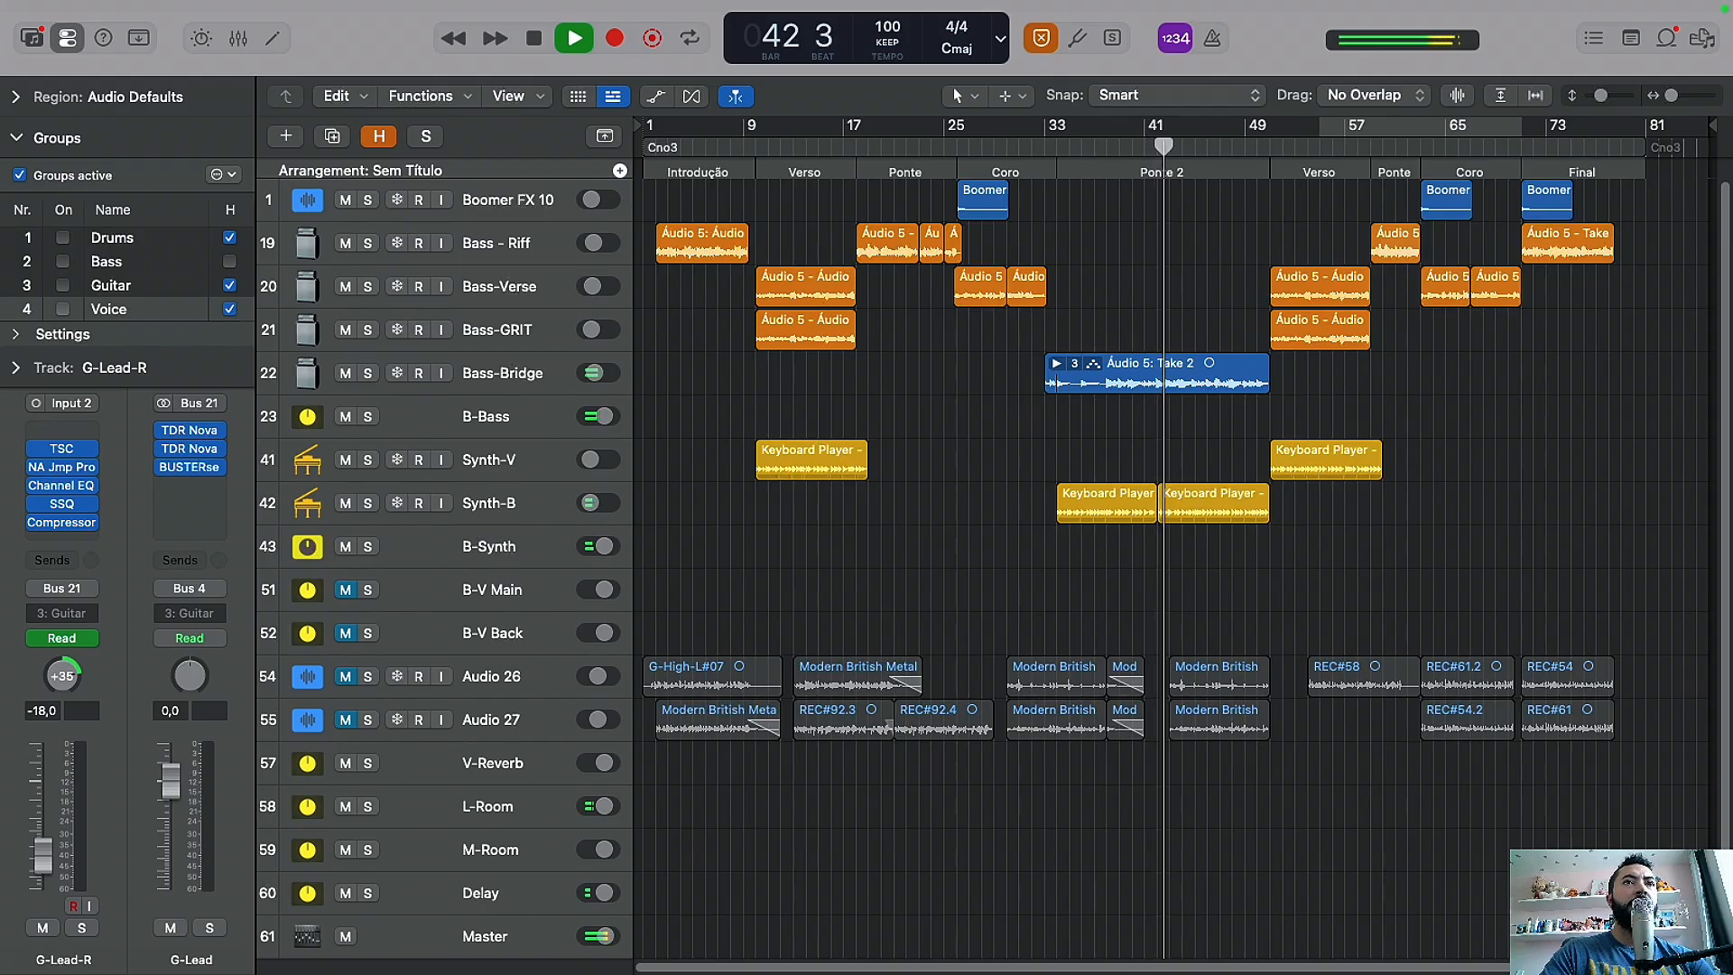
{"action": "double_click", "coordinate": [593, 374]}
{"action": "type", "text": "-10"}
{"action": "key", "text": "Return"}
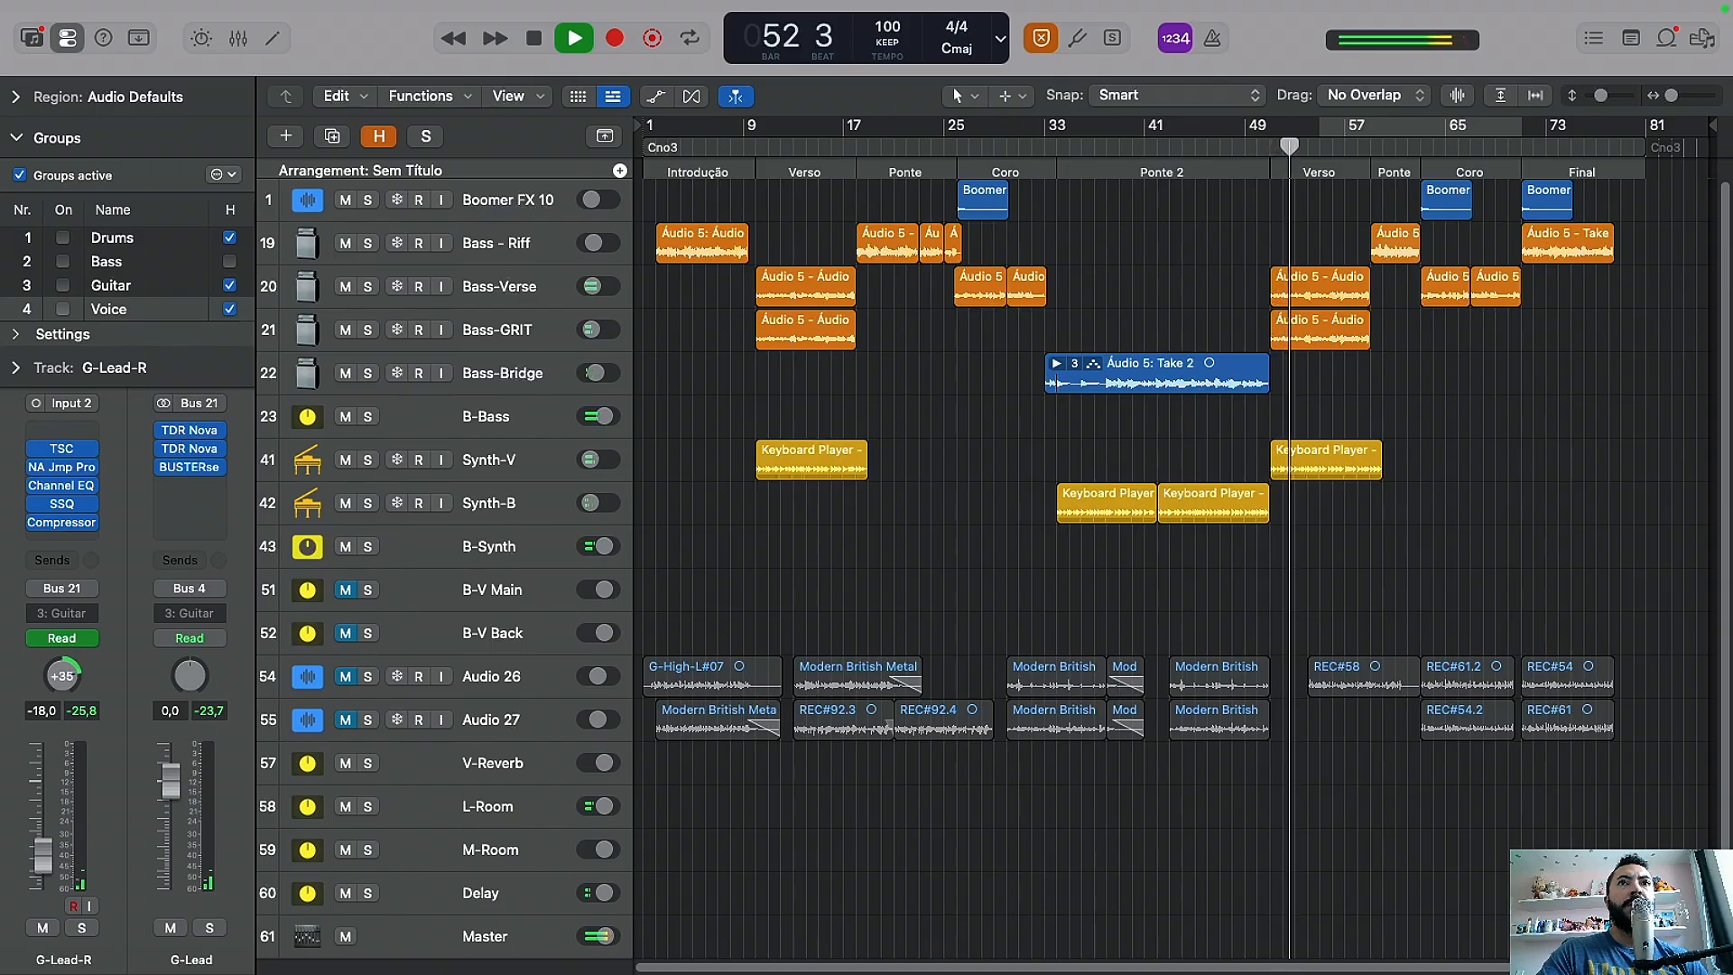
{"action": "key", "text": "space"}
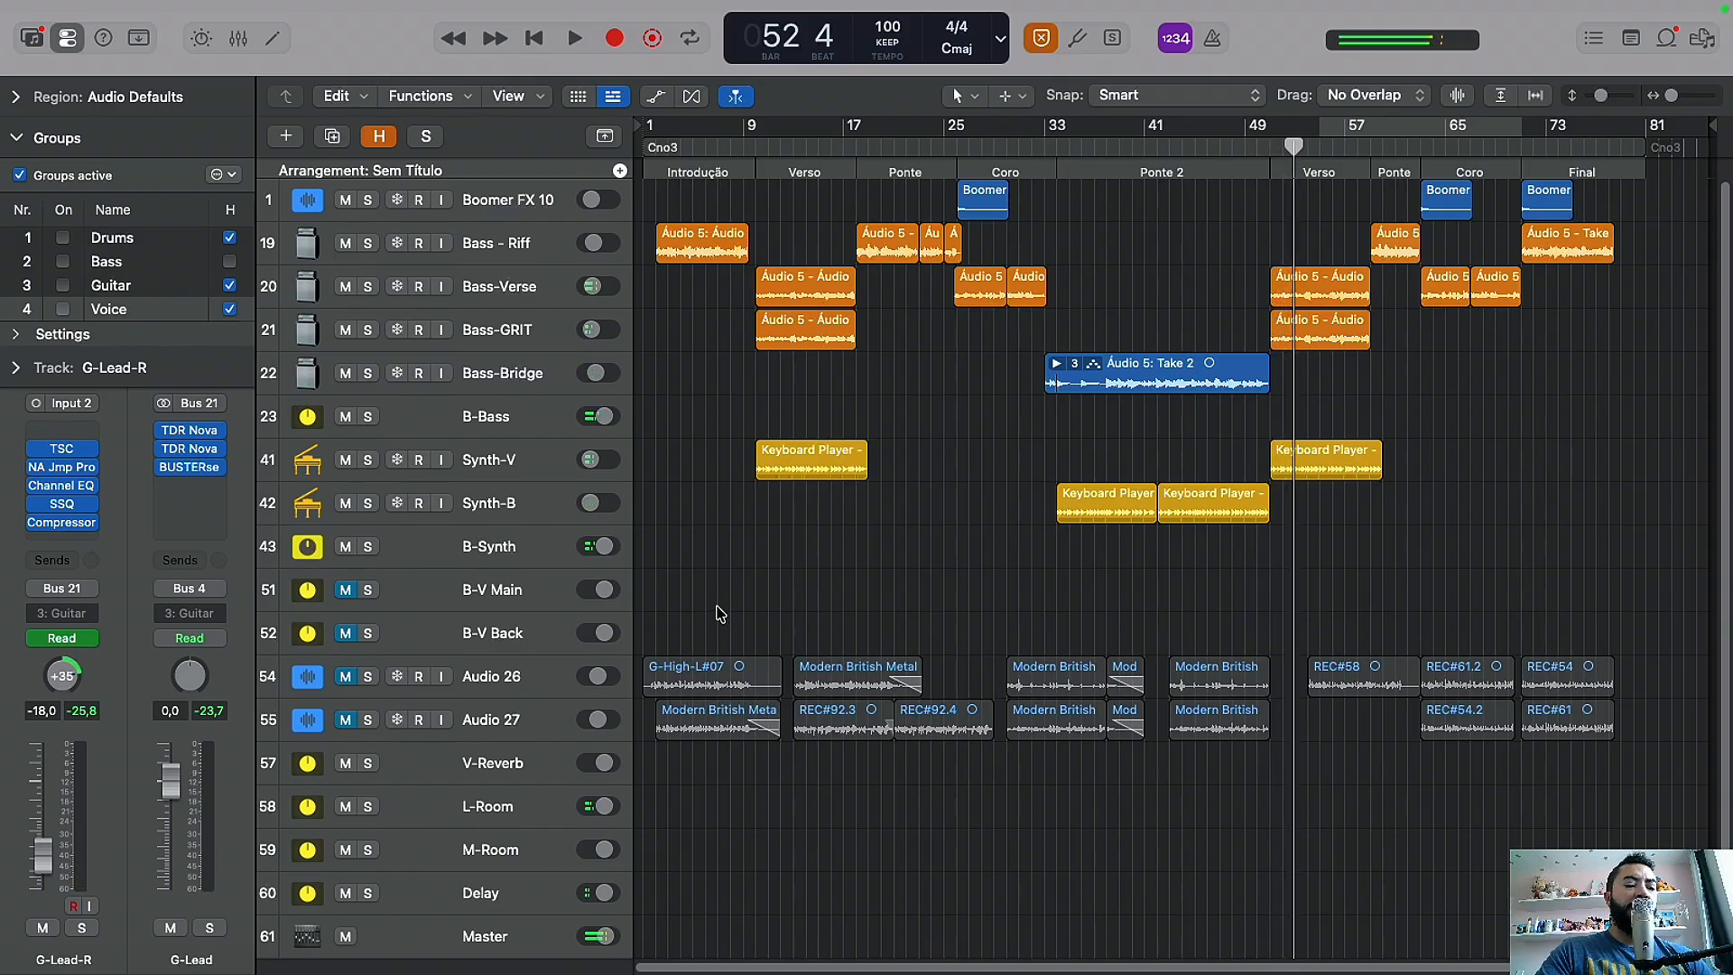
Step: Show the mixer and examine the Tonelib-BassDrive settings and preset list on the Bass - Riff channel
{"action": "key", "text": "x"}
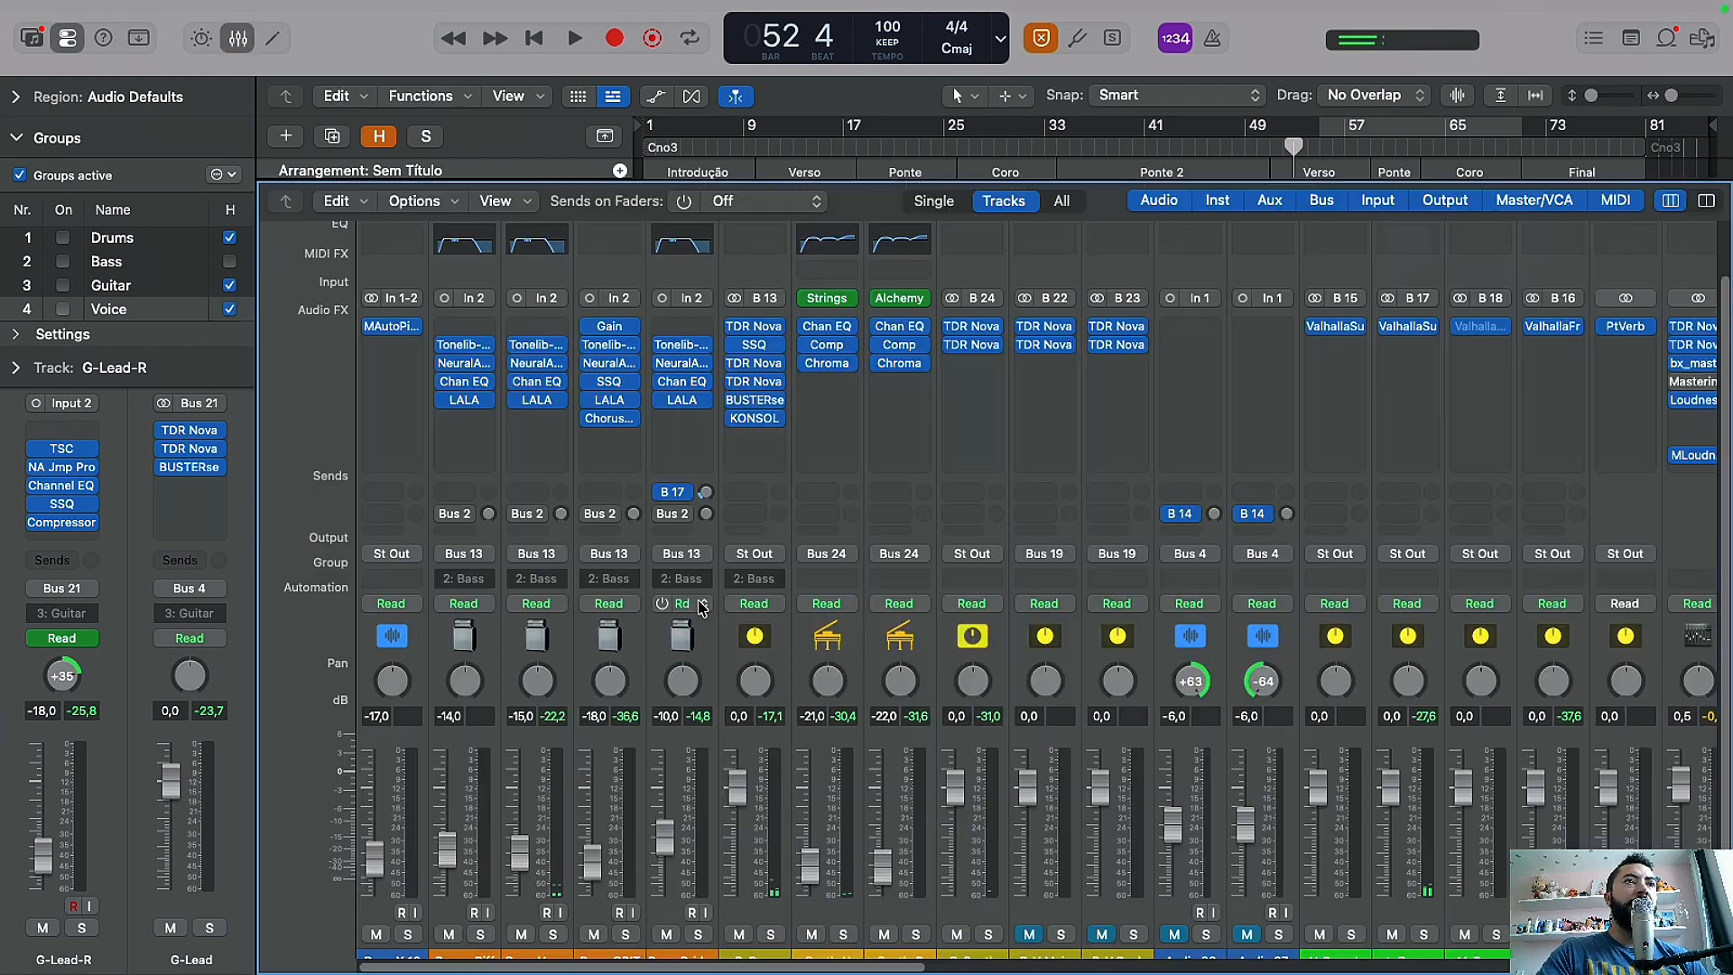
{"action": "scroll", "coordinate": [698, 601], "scroll_direction": "down", "scroll_amount": 1}
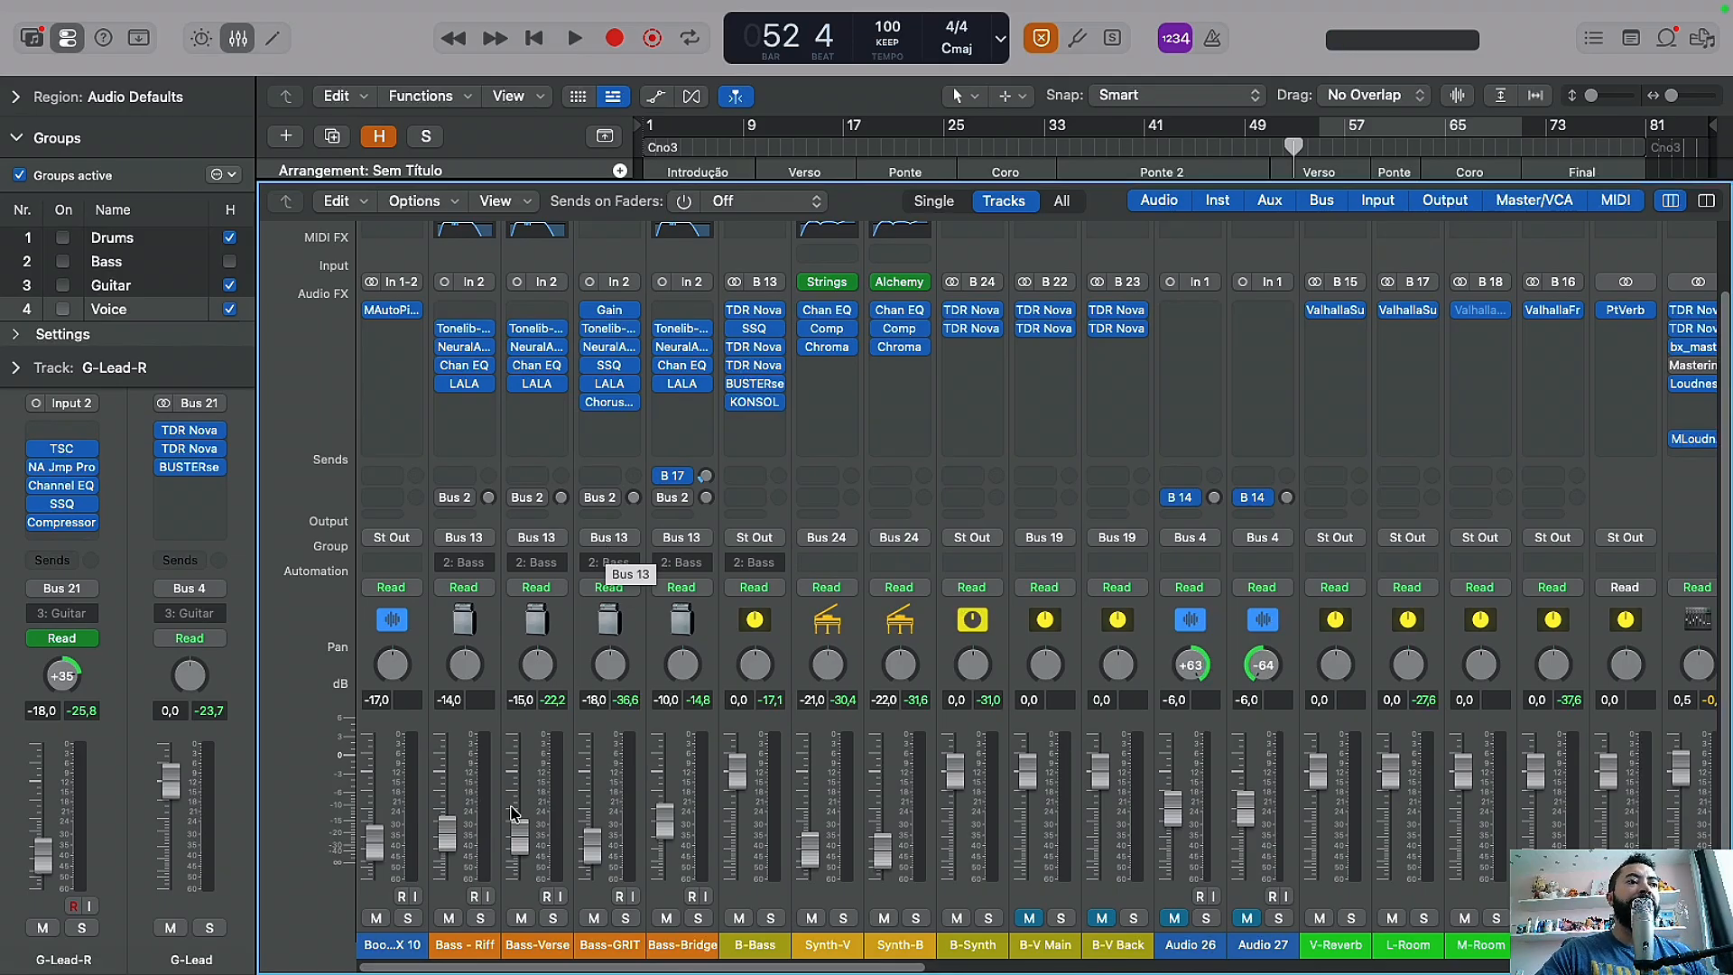
{"action": "left_click", "coordinate": [456, 893]}
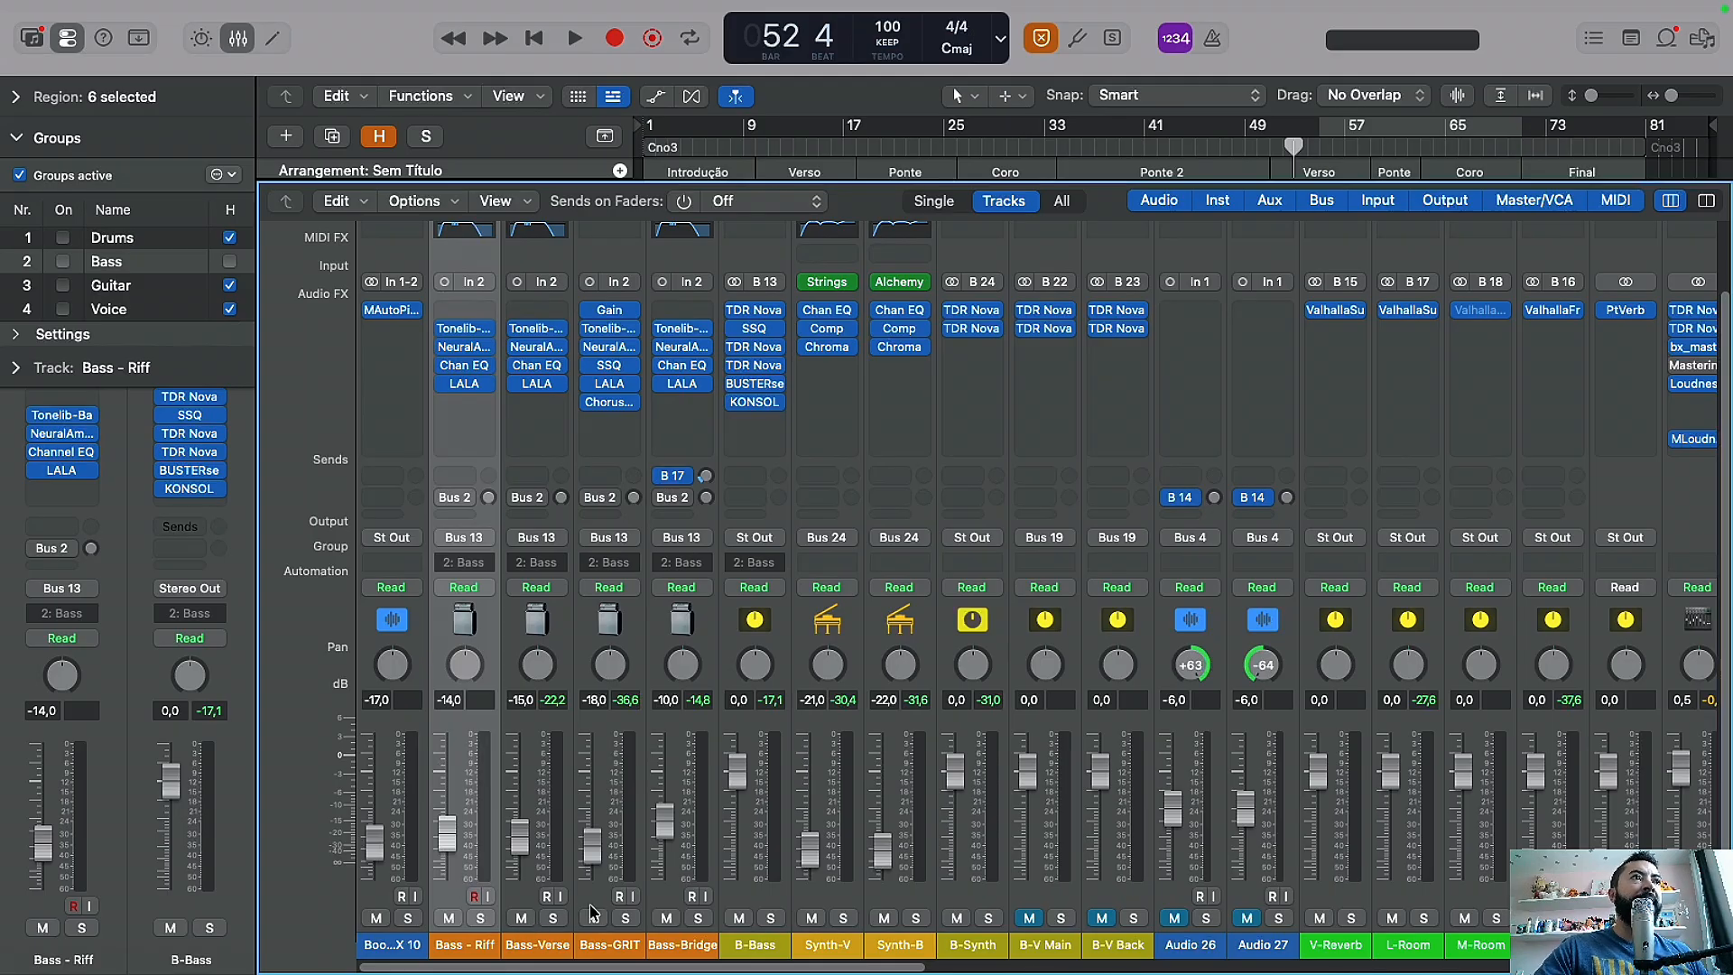
{"action": "left_click", "coordinate": [469, 332]}
{"action": "left_click_drag", "start_coordinate": [1357, 349], "coordinate": [1027, 351]}
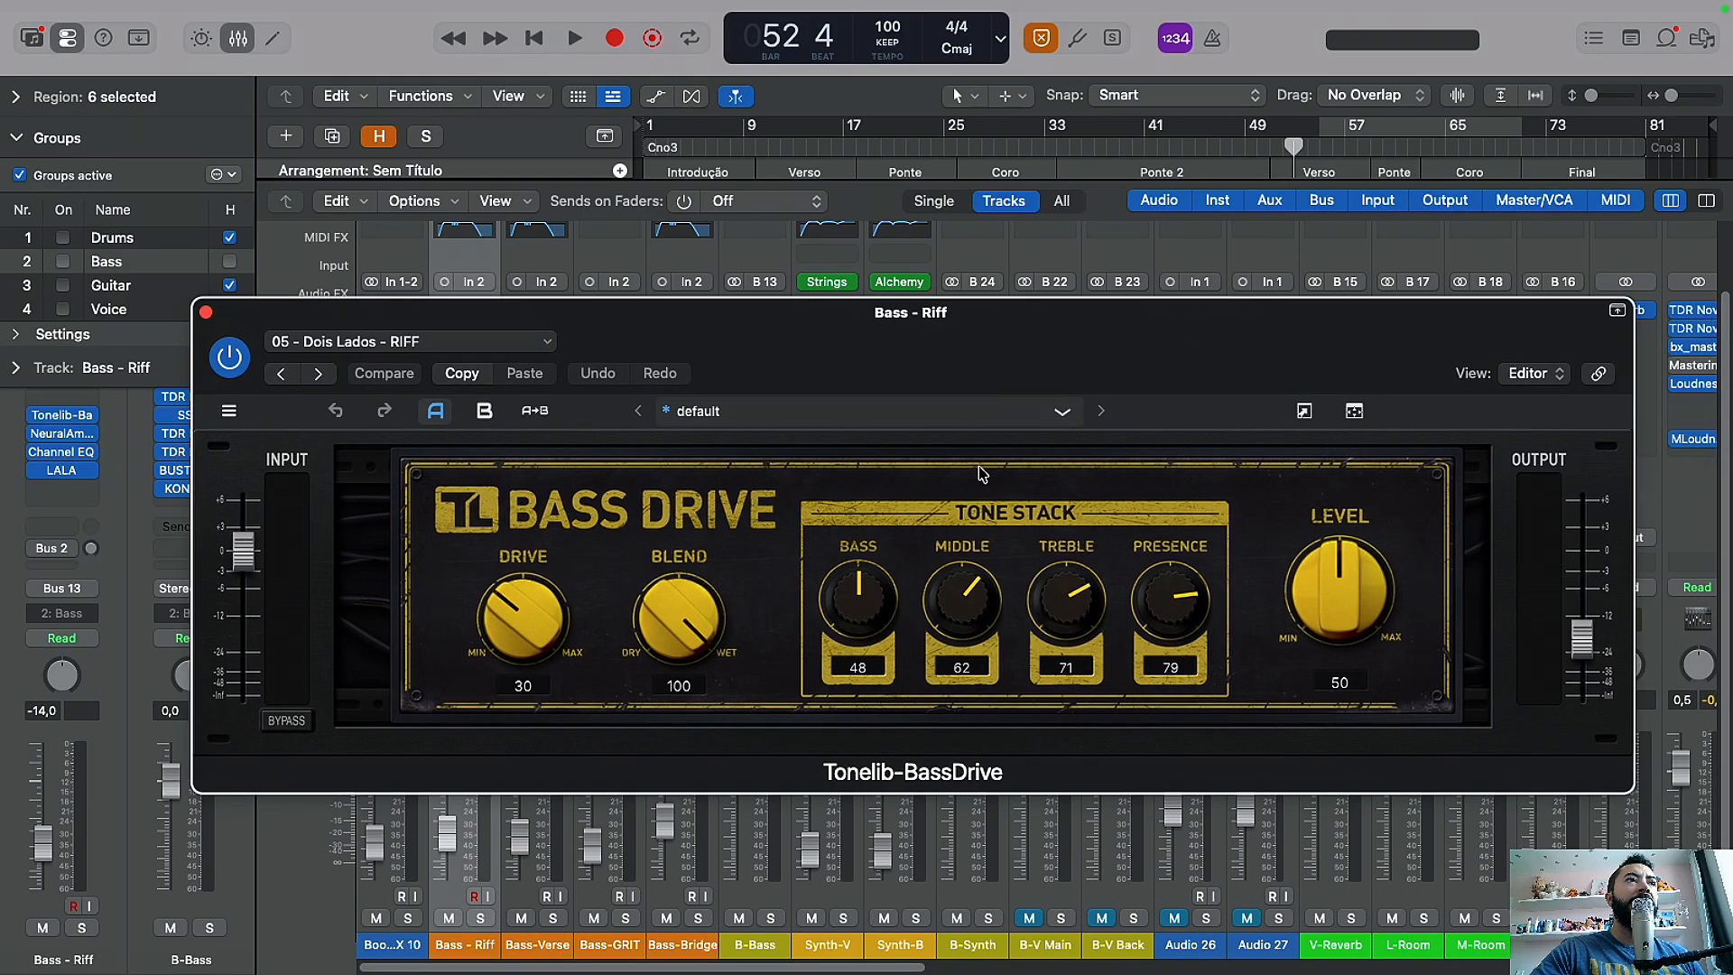
{"action": "left_click", "coordinate": [1002, 411]}
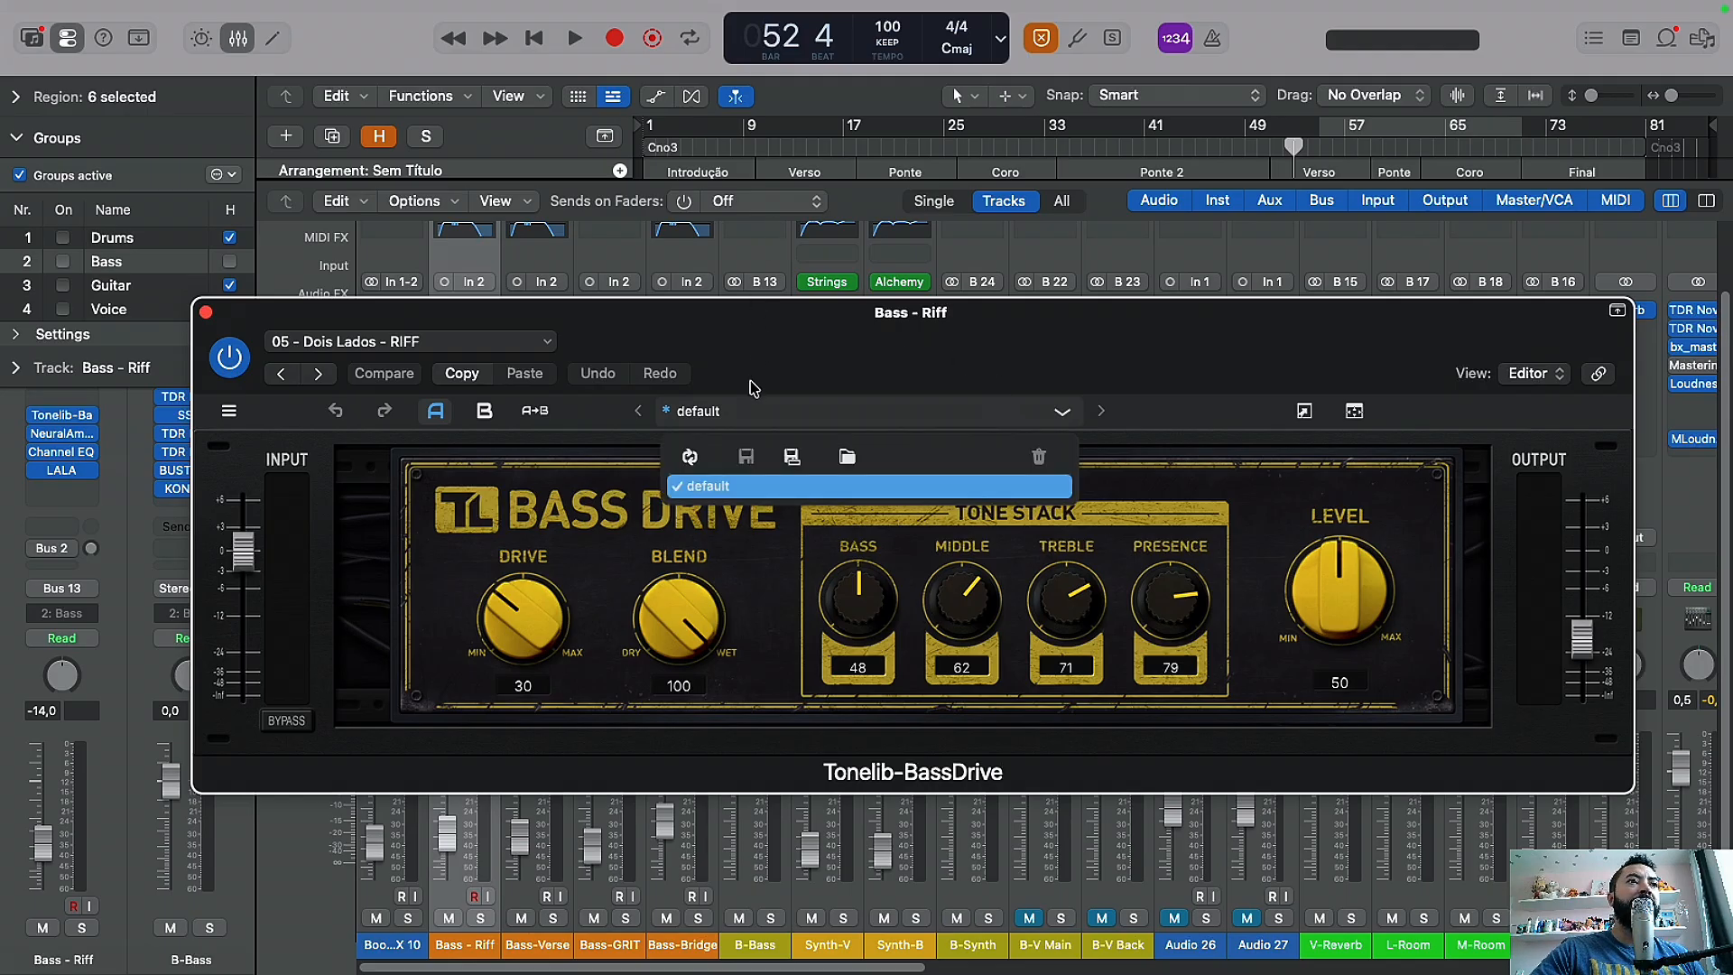
{"action": "left_click", "coordinate": [1059, 415]}
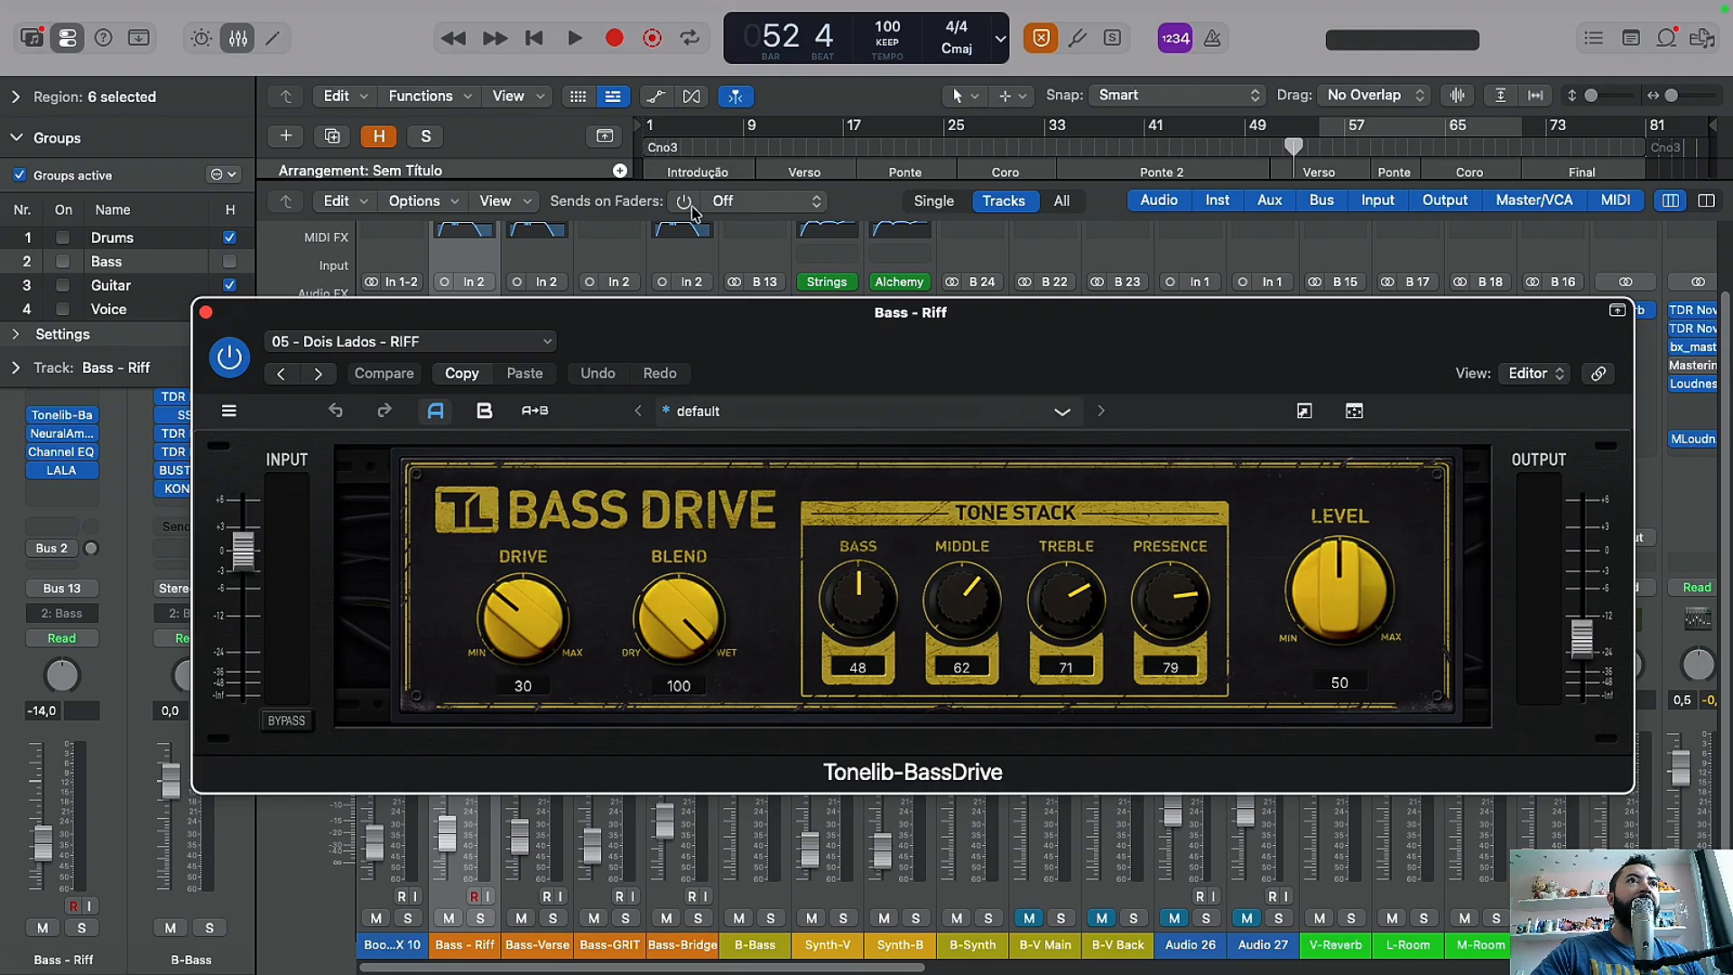
Step: Cycle bars 1 to 9 and play the Bass - Riff track in solo
{"action": "left_click_drag", "start_coordinate": [761, 135], "coordinate": [639, 303]}
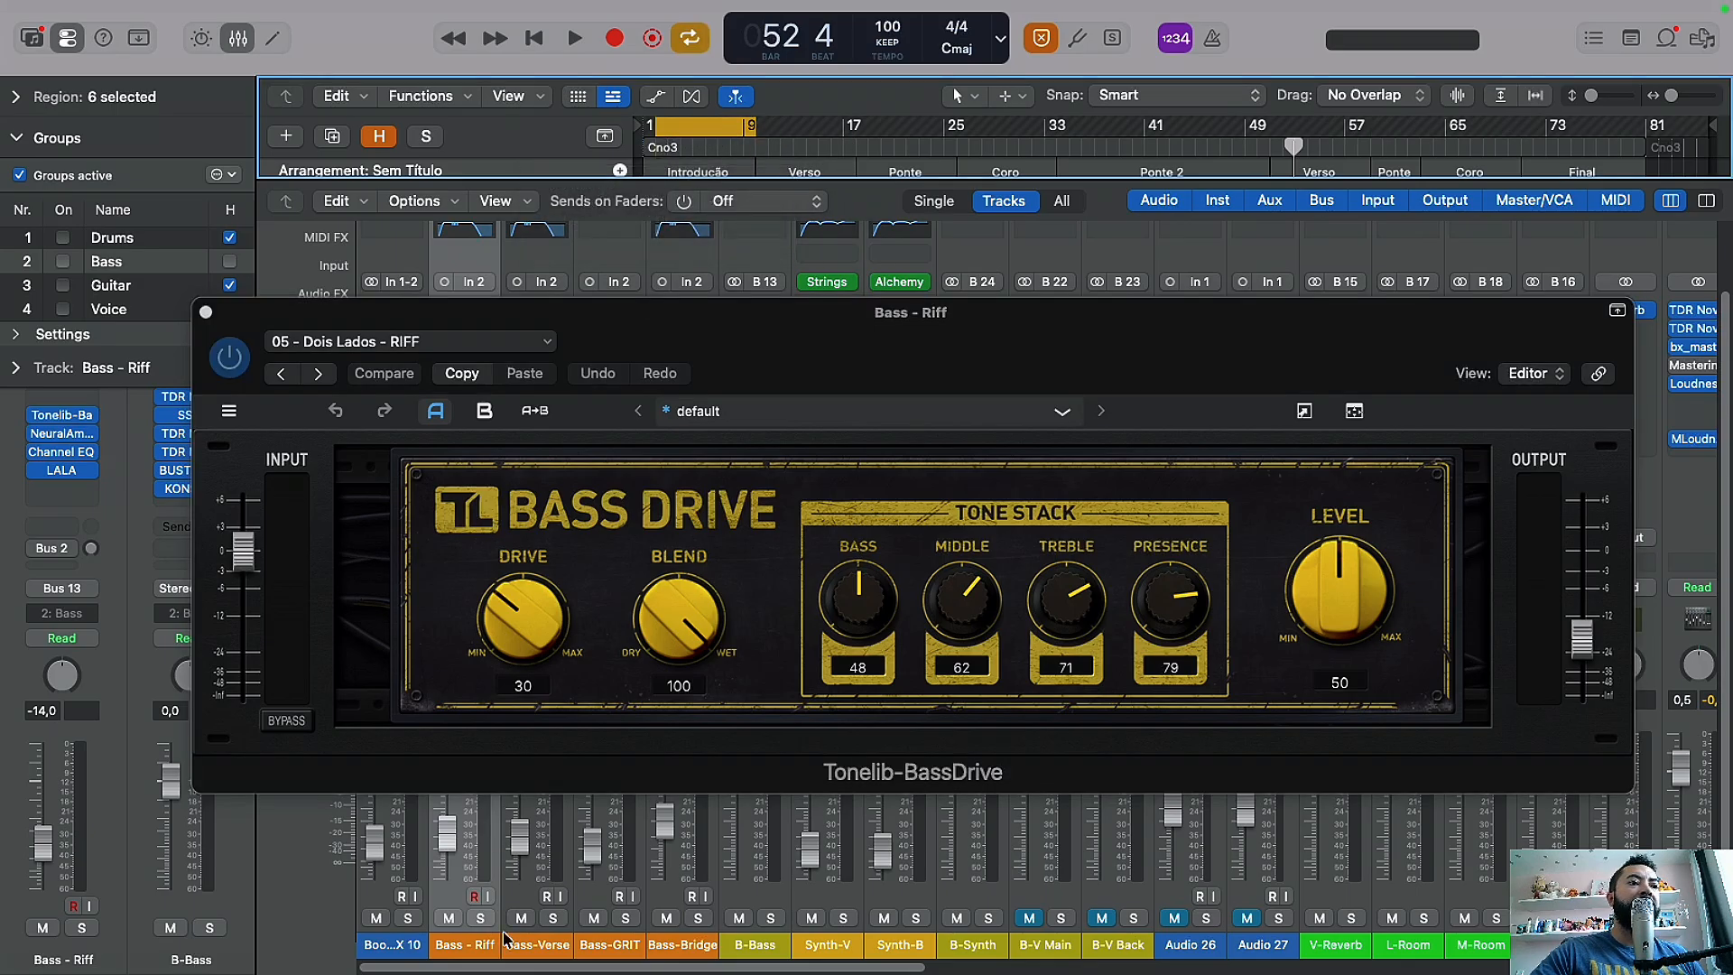
{"action": "left_click", "coordinate": [481, 919]}
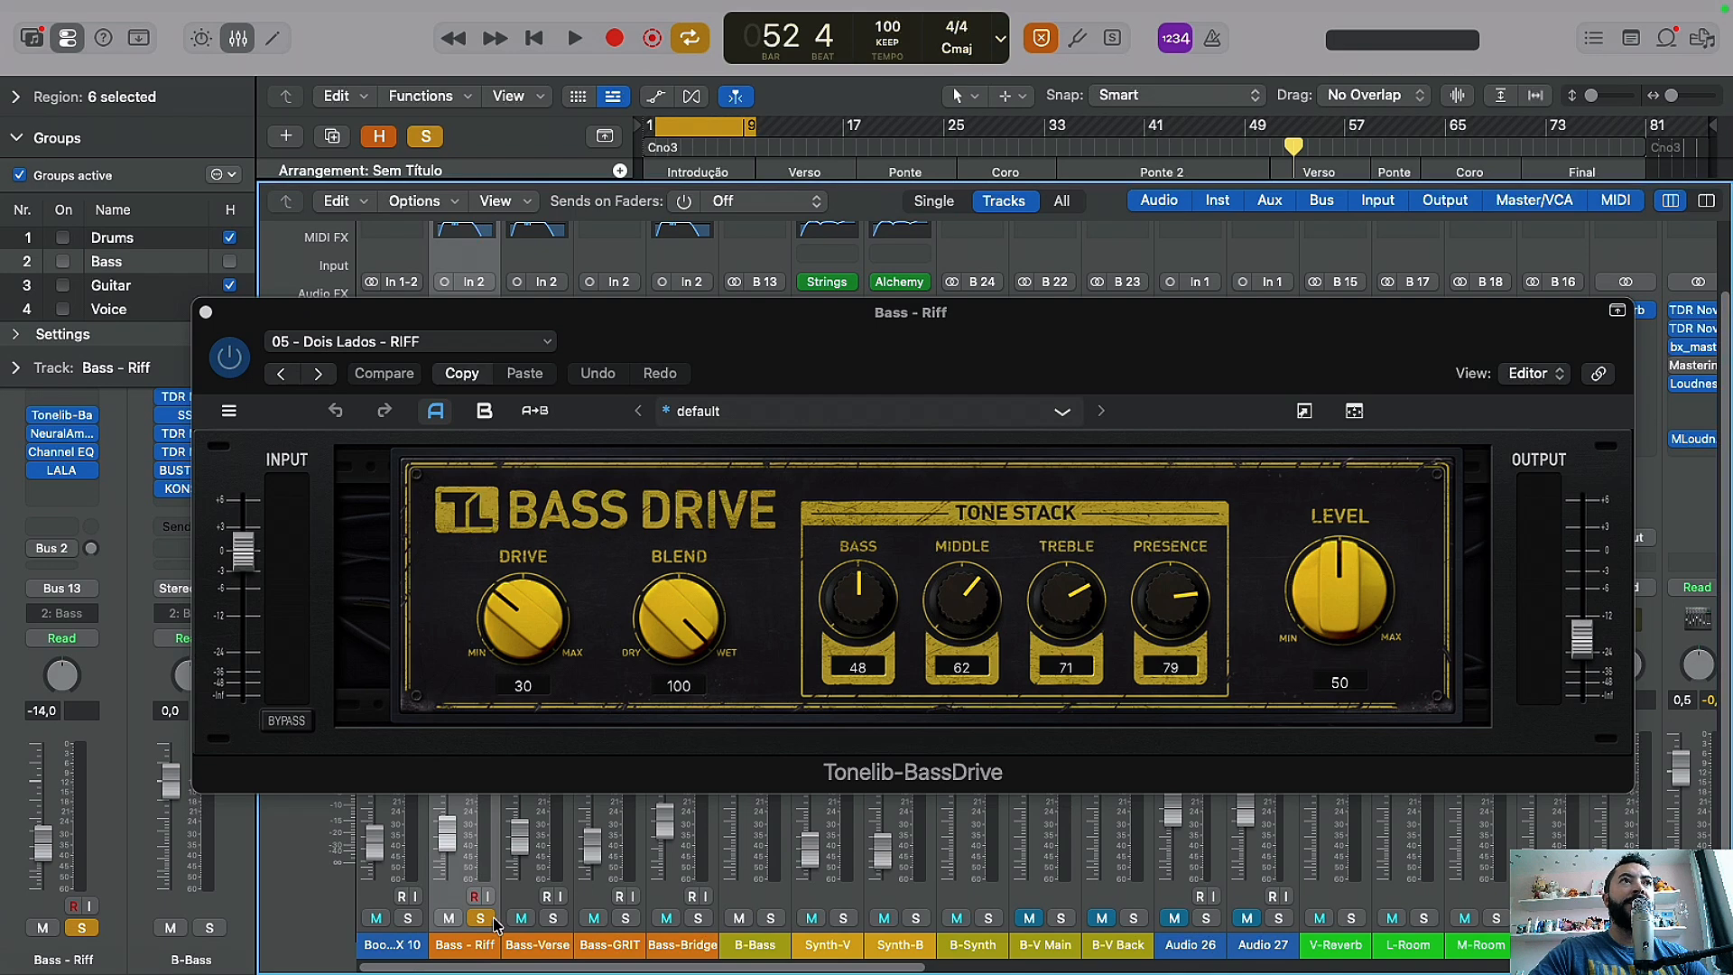
{"action": "key", "text": "space"}
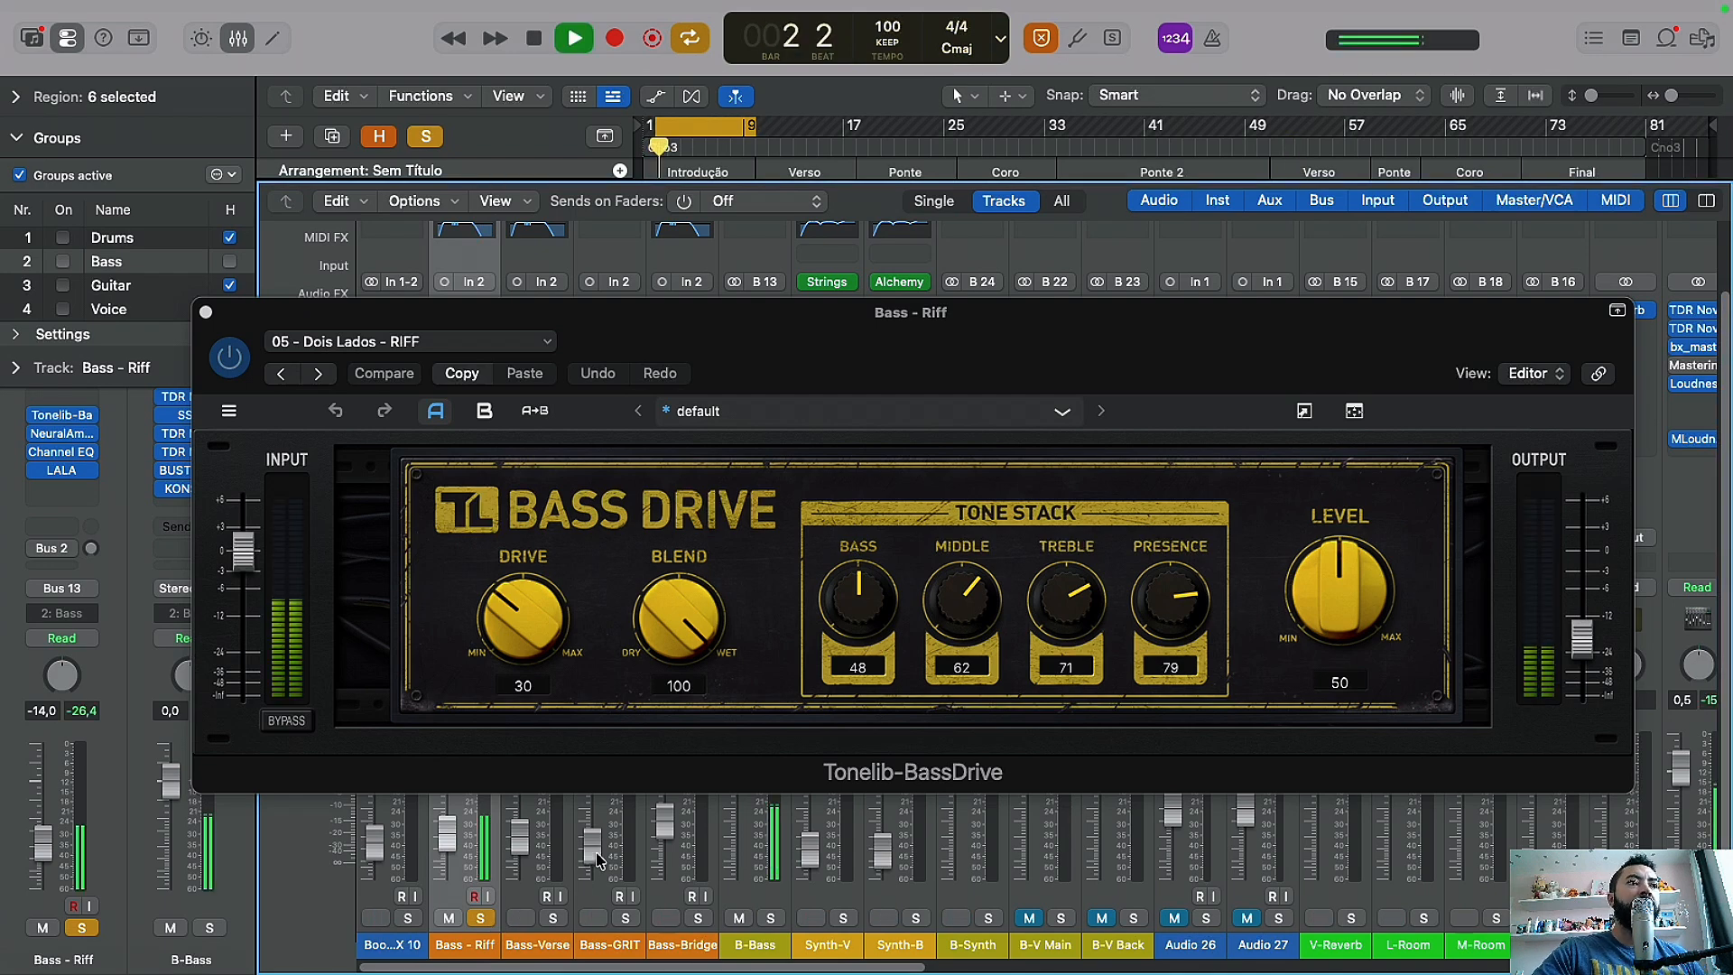
Step: Raise the Bass - Riff volume to -0.5 dB and compare the sound with Tonelib-BassDrive bypassed and enabled
{"action": "left_click_drag", "start_coordinate": [446, 839], "coordinate": [451, 727]}
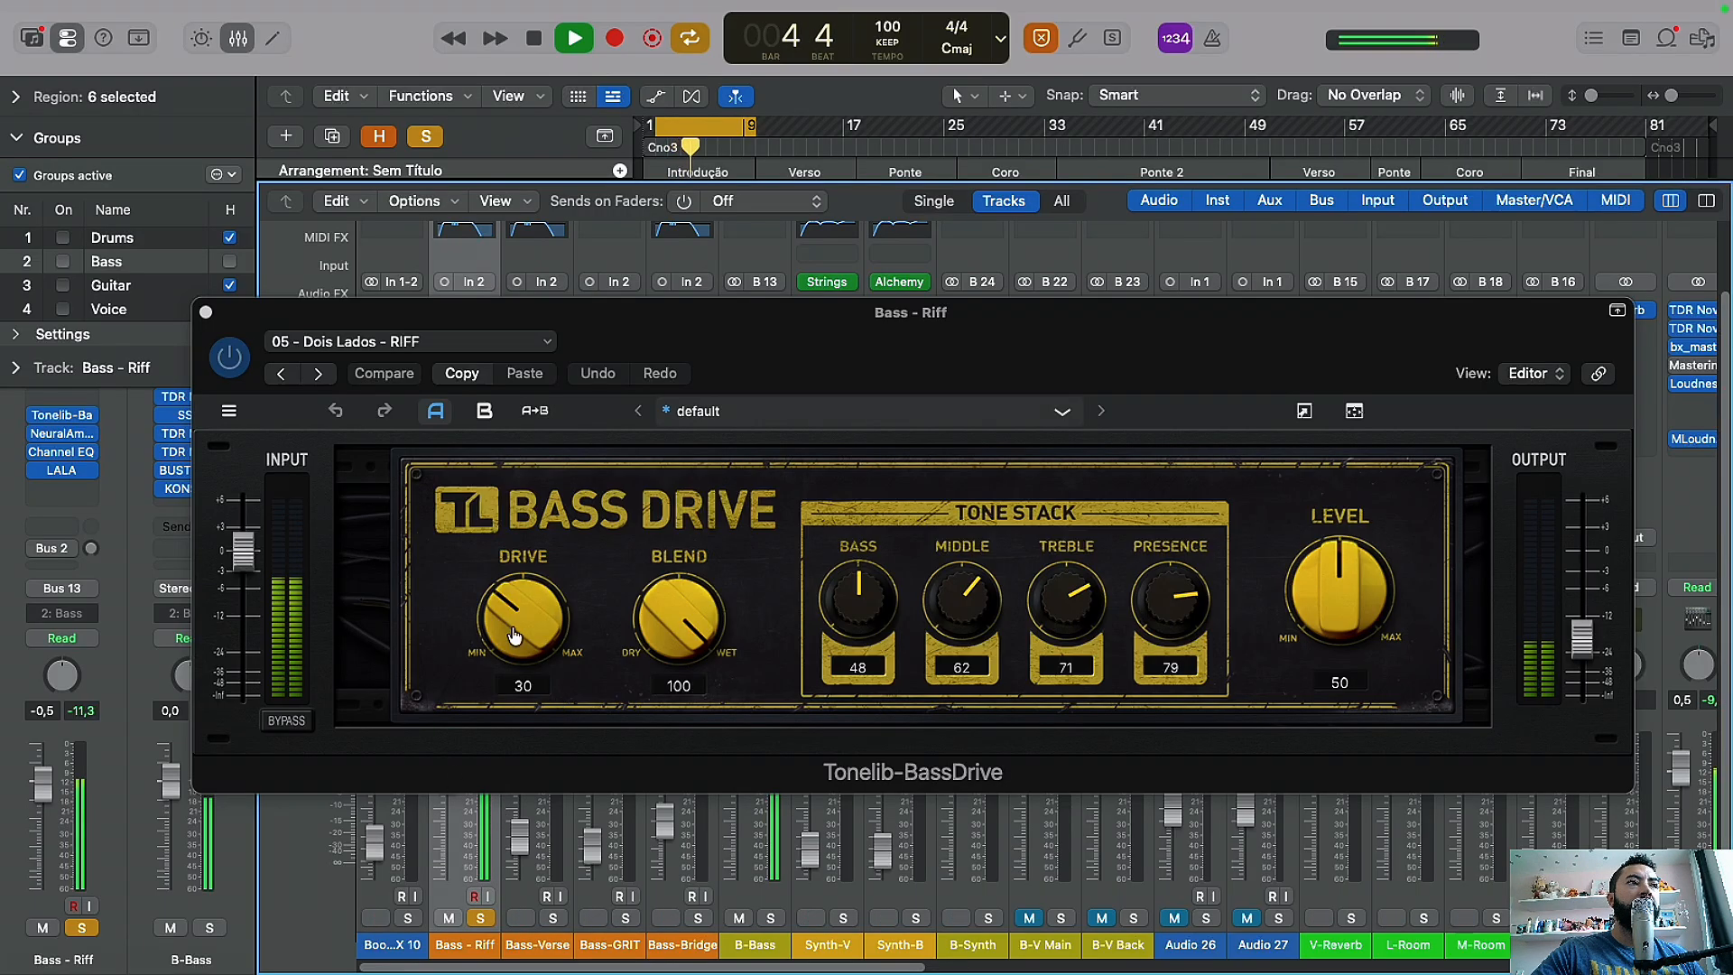
{"action": "left_click", "coordinate": [236, 357]}
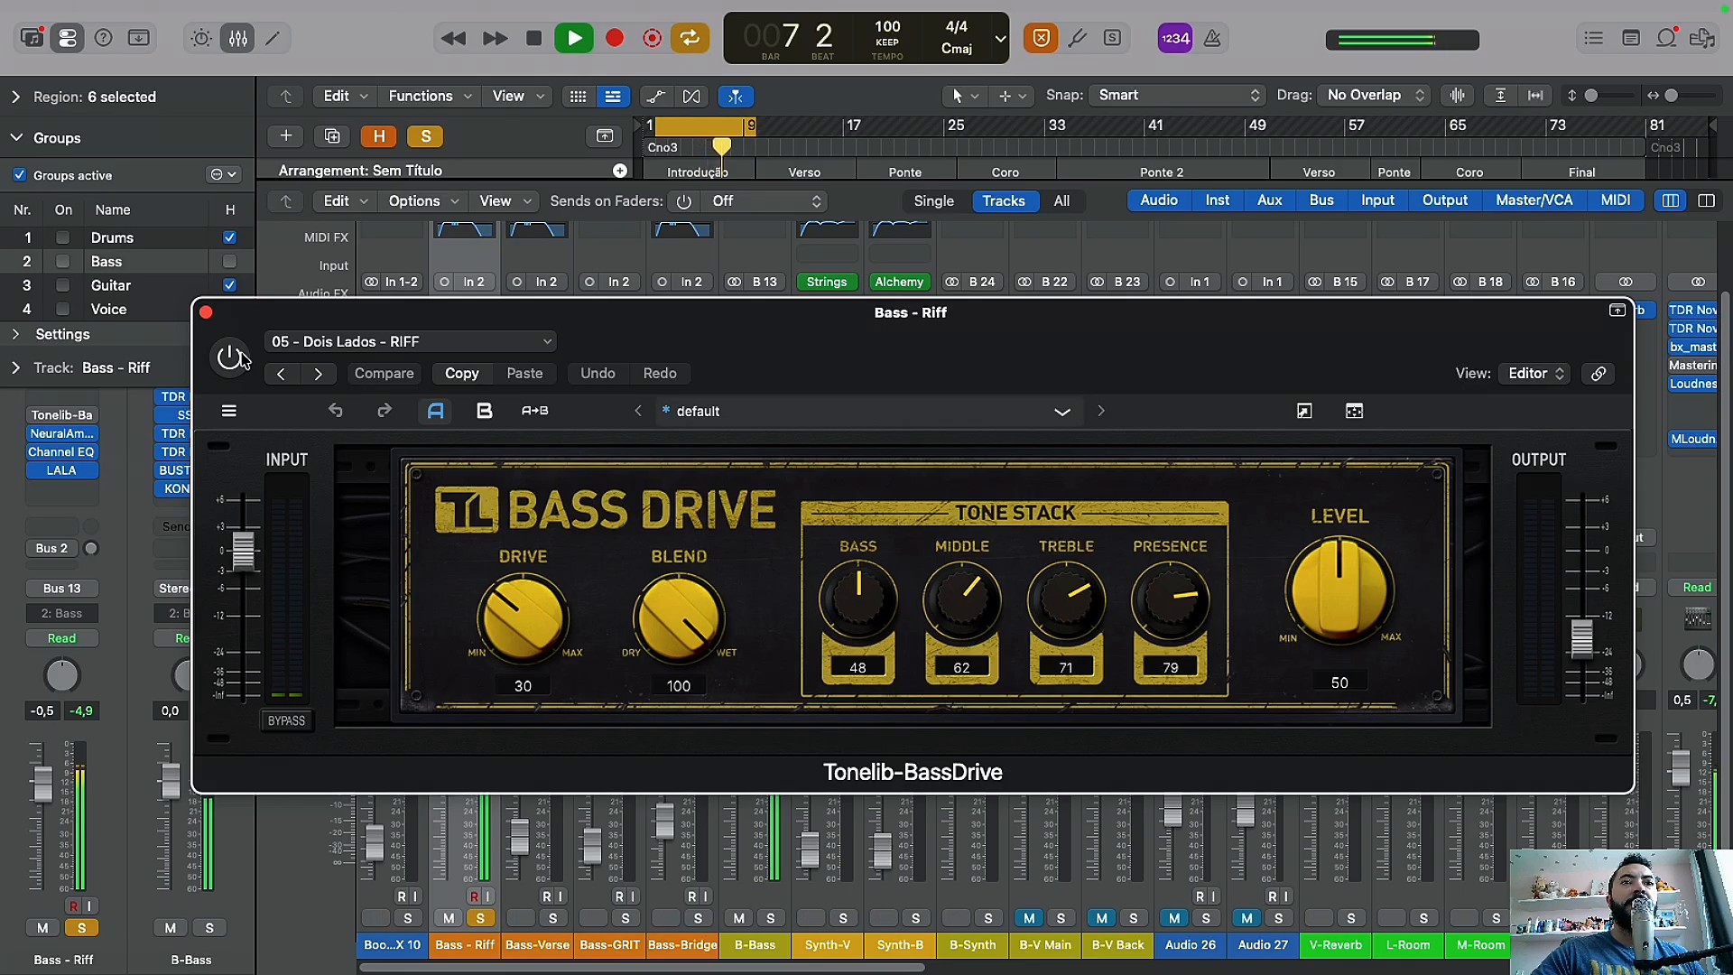
{"action": "left_click", "coordinate": [240, 358]}
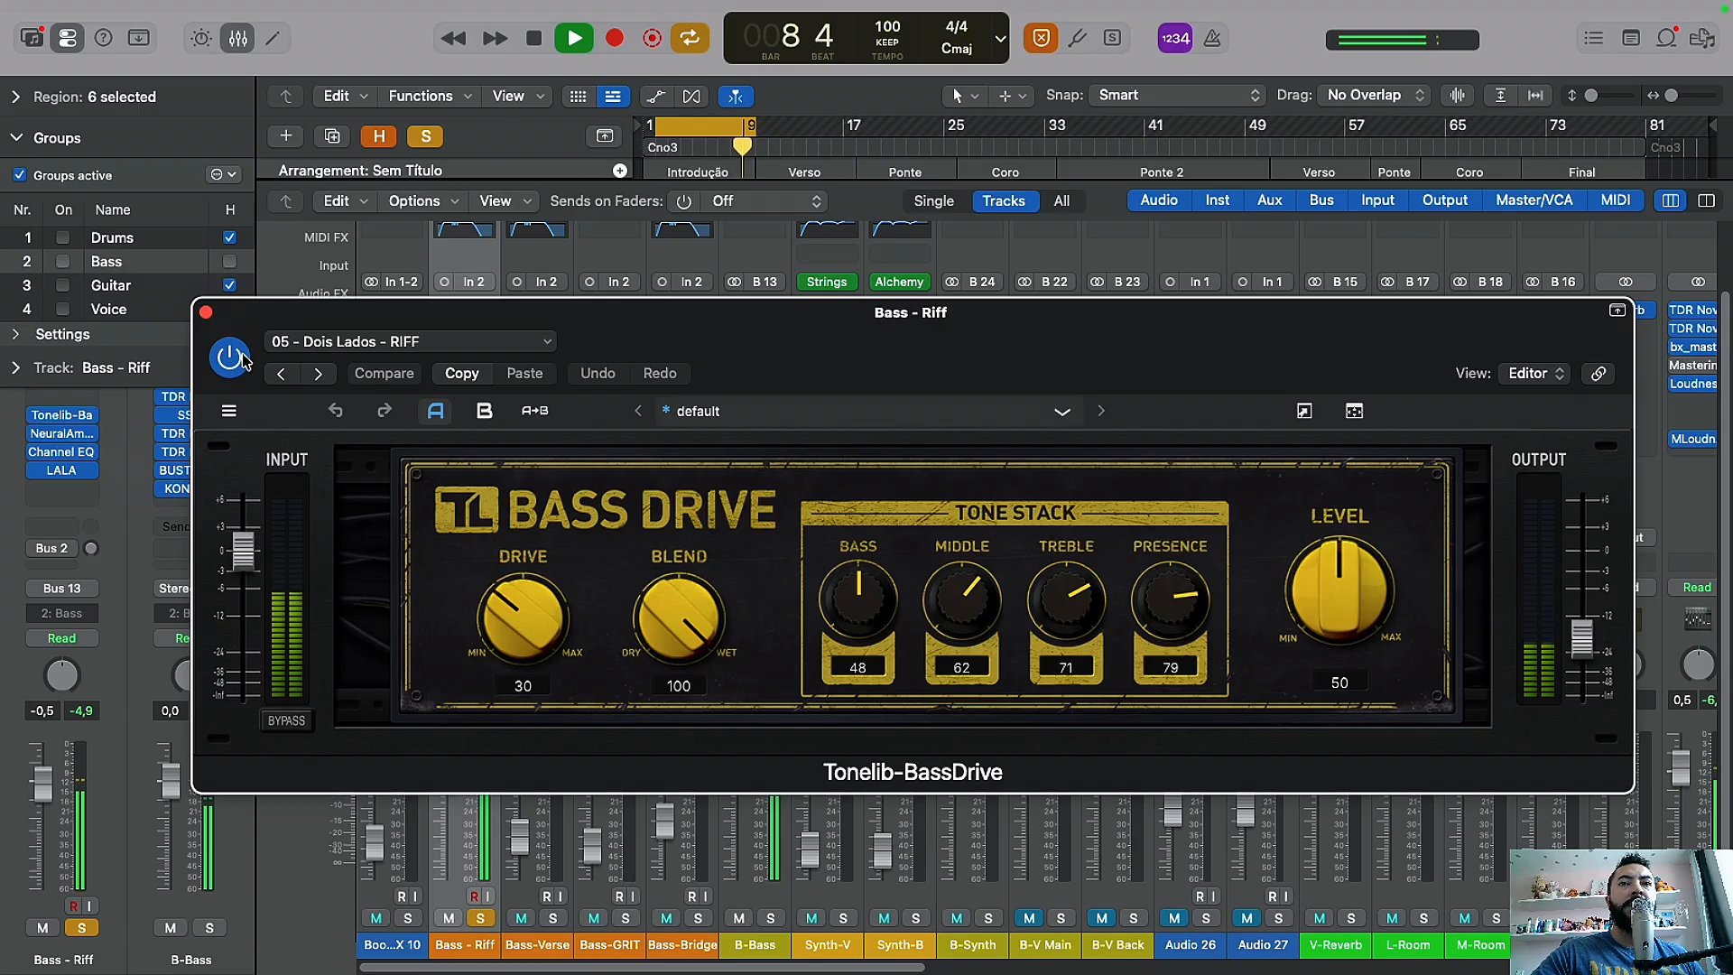
{"action": "key", "text": "space"}
{"action": "left_click", "coordinate": [207, 312]}
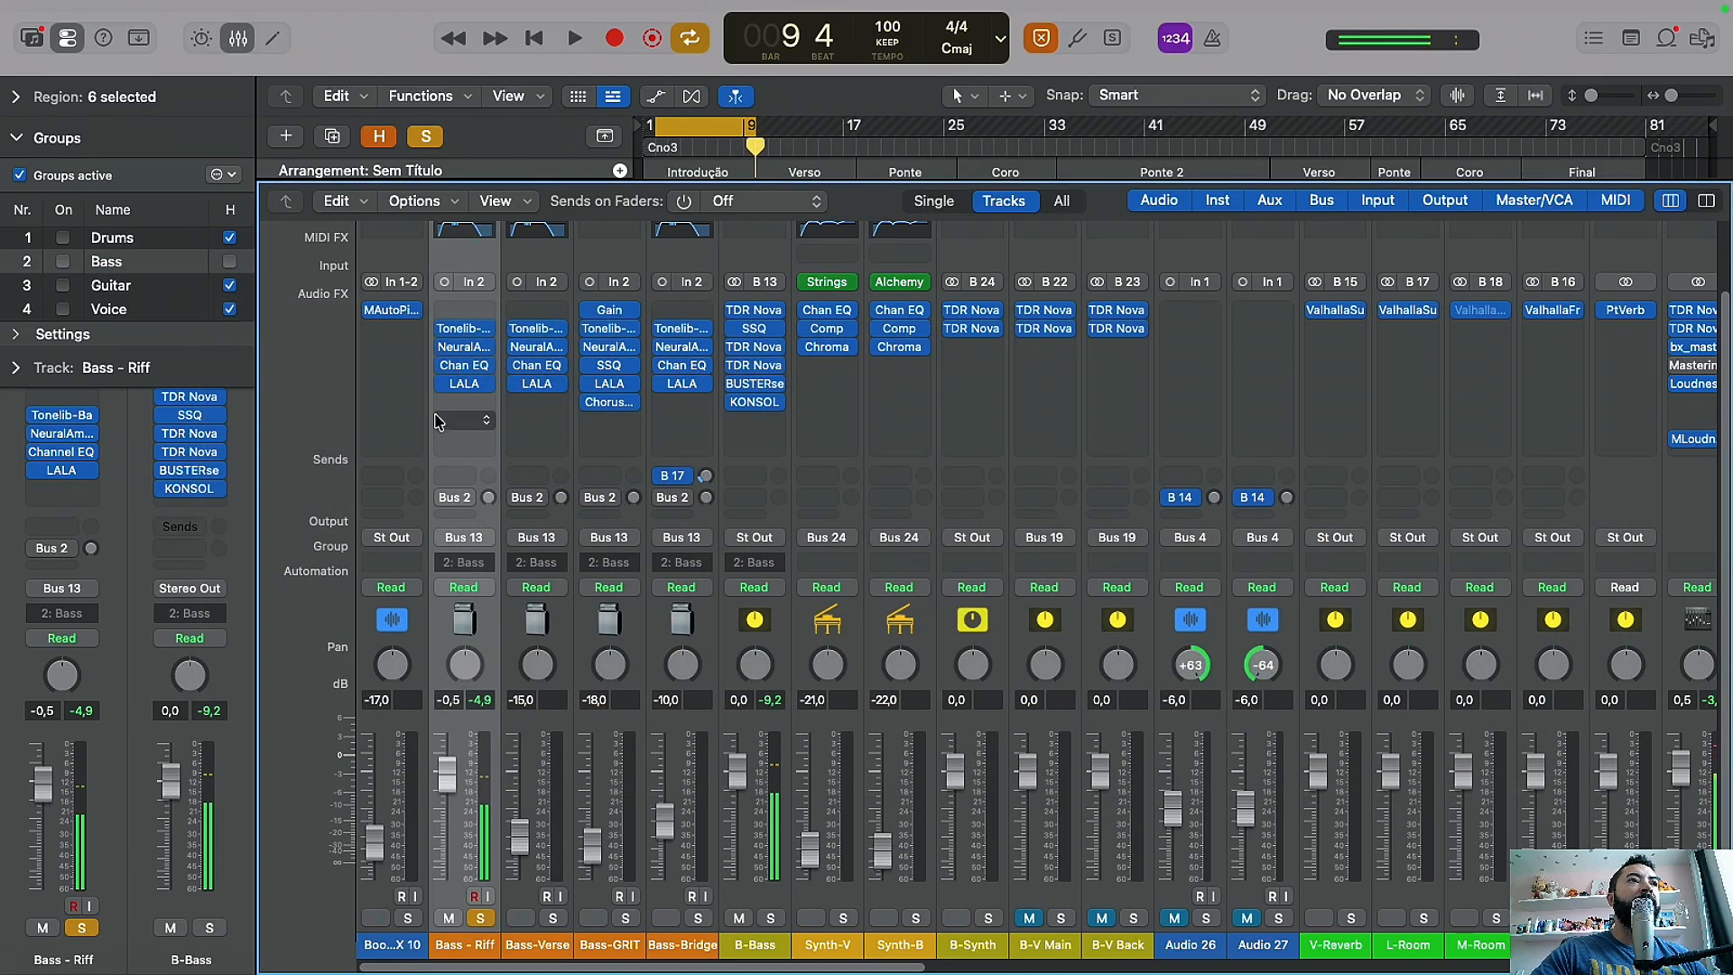
Step: Examine NeuralAmpModeler on the Bass - Riff channel and its impulse response list, keeping Ampeg 8x10 57 AH
{"action": "left_click", "coordinate": [469, 352]}
{"action": "left_click_drag", "start_coordinate": [1001, 352], "coordinate": [1005, 300]}
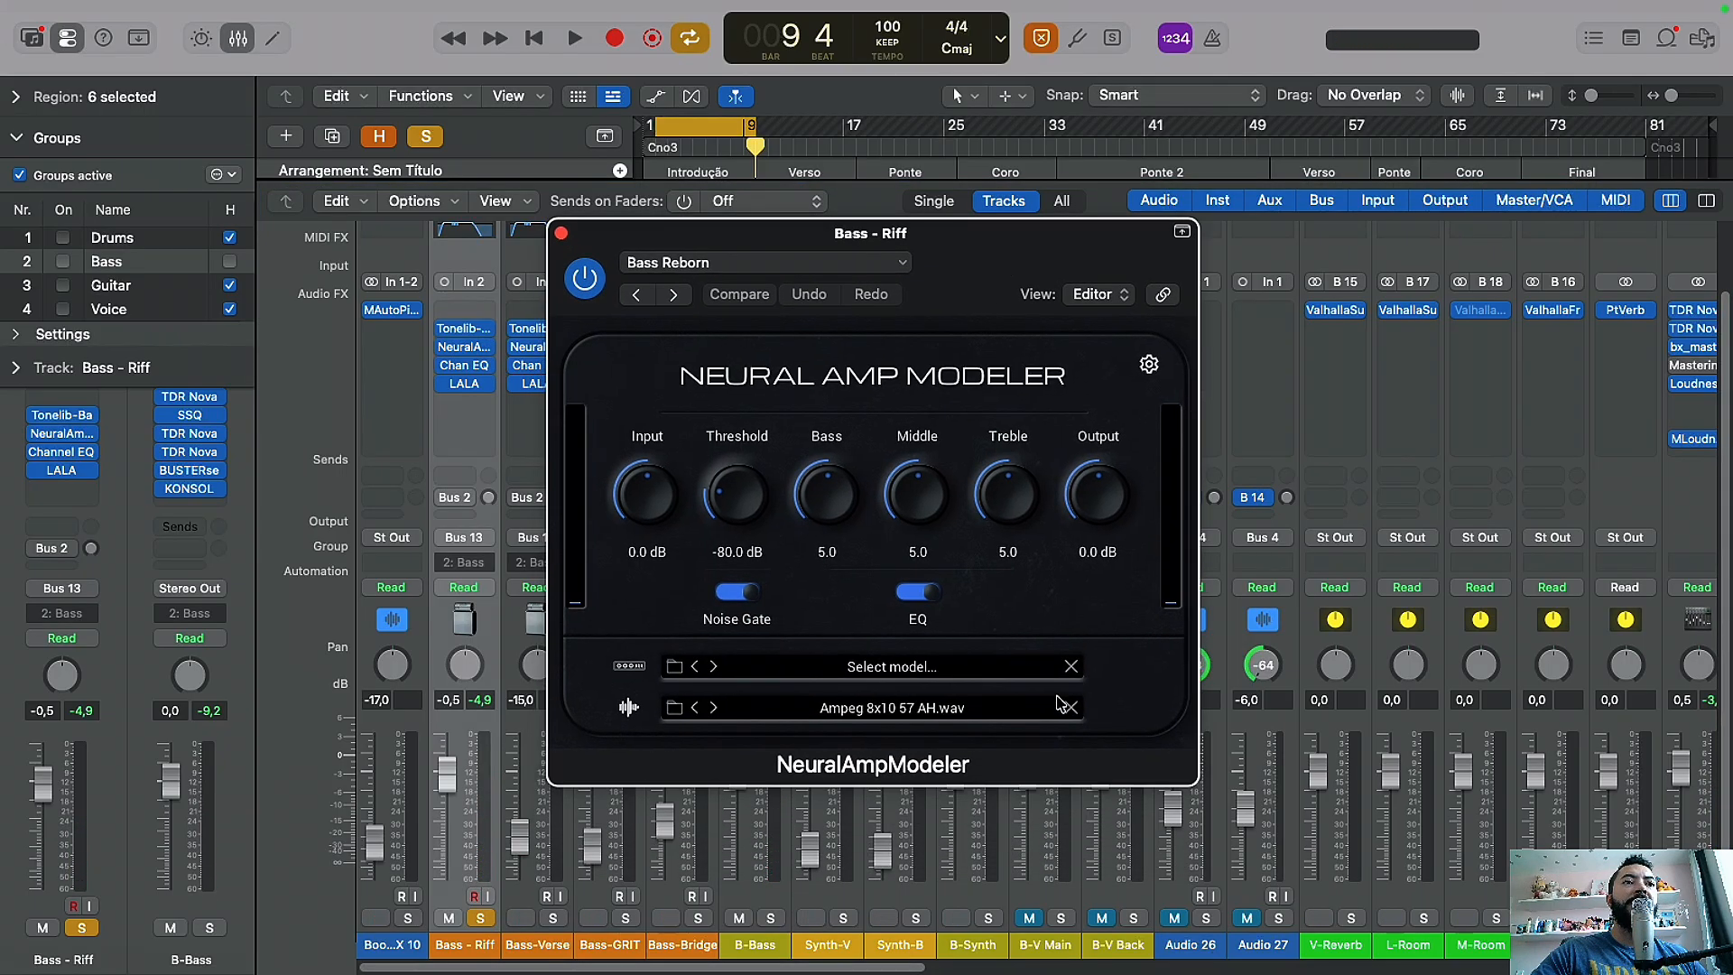
{"action": "left_click", "coordinate": [925, 716]}
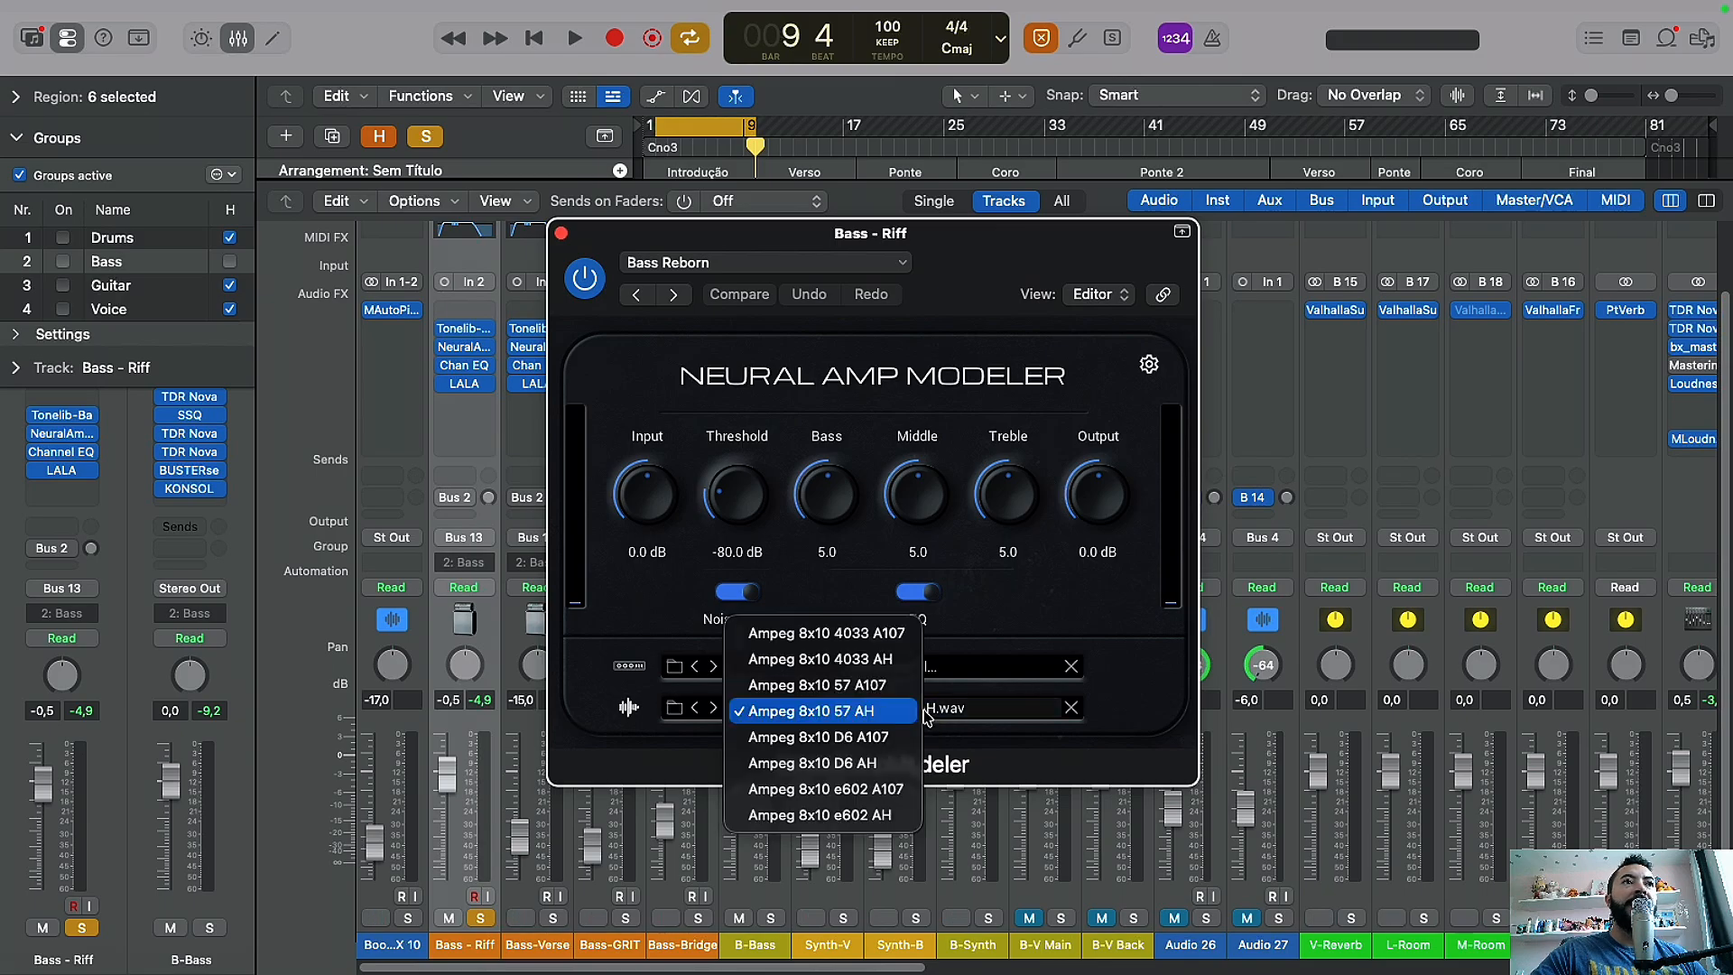
{"action": "left_click", "coordinate": [901, 713]}
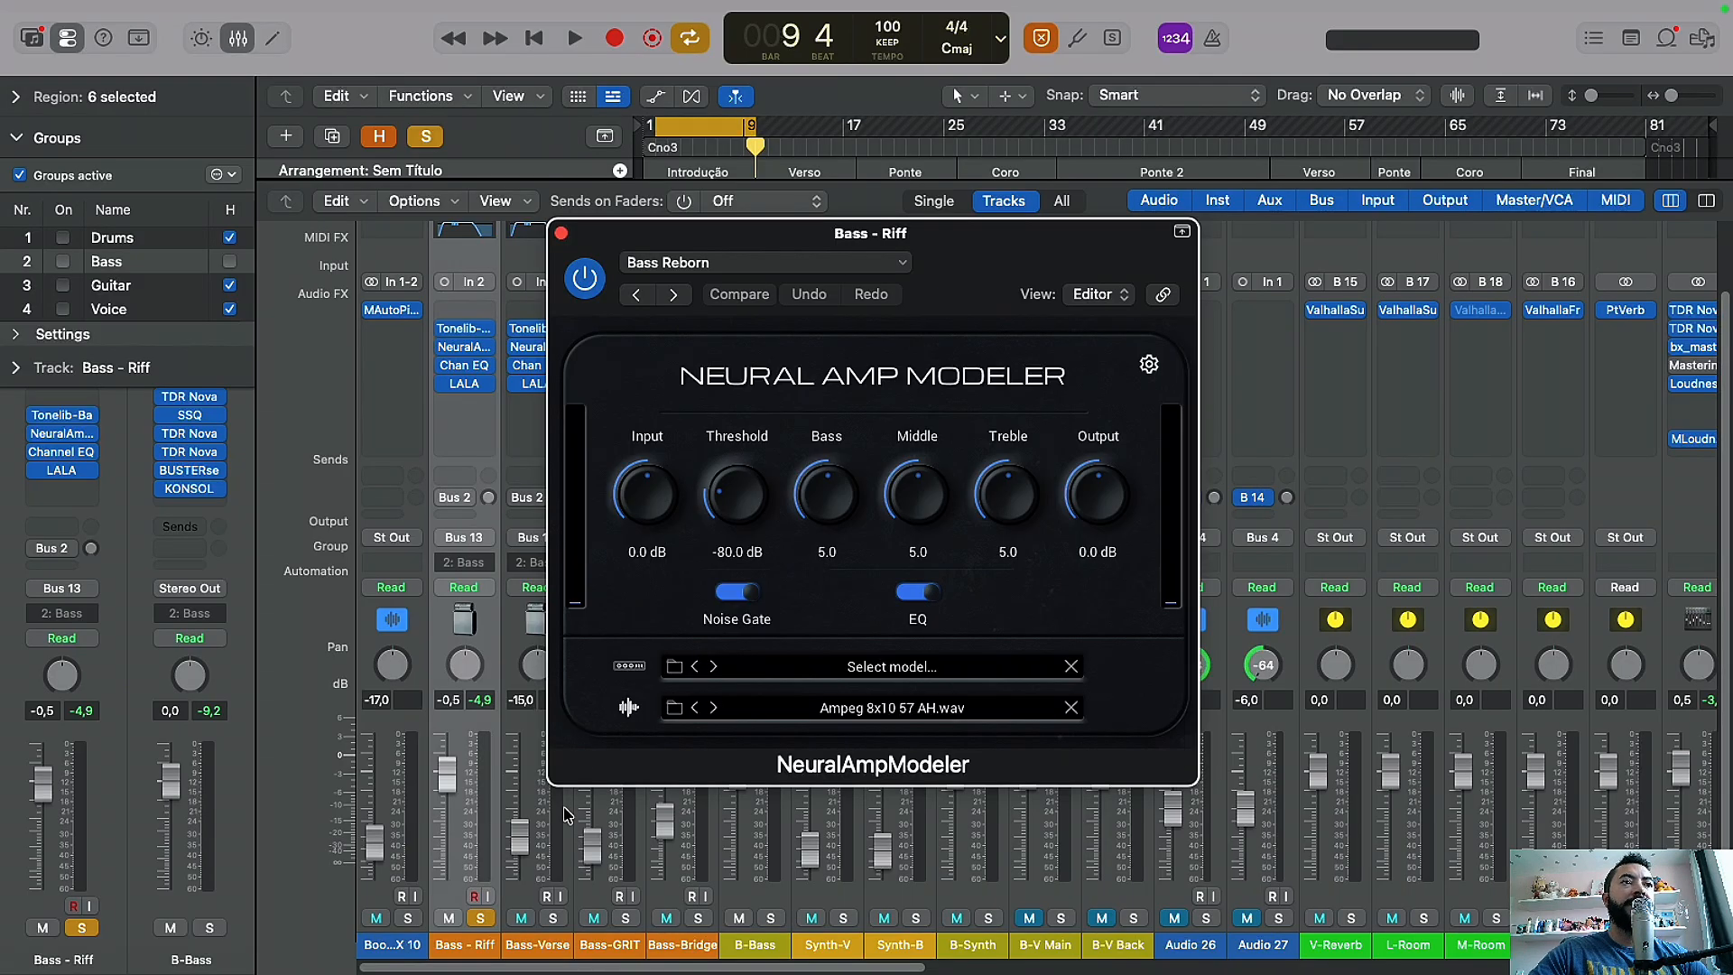
Step: Compare the cycled Bass - Riff sound with NeuralAmpModeler and Tonelib-BassDrive both bypassed, re-enabling BassDrive first and the amp modeler second
{"action": "left_click", "coordinate": [587, 282]}
{"action": "key", "text": "space"}
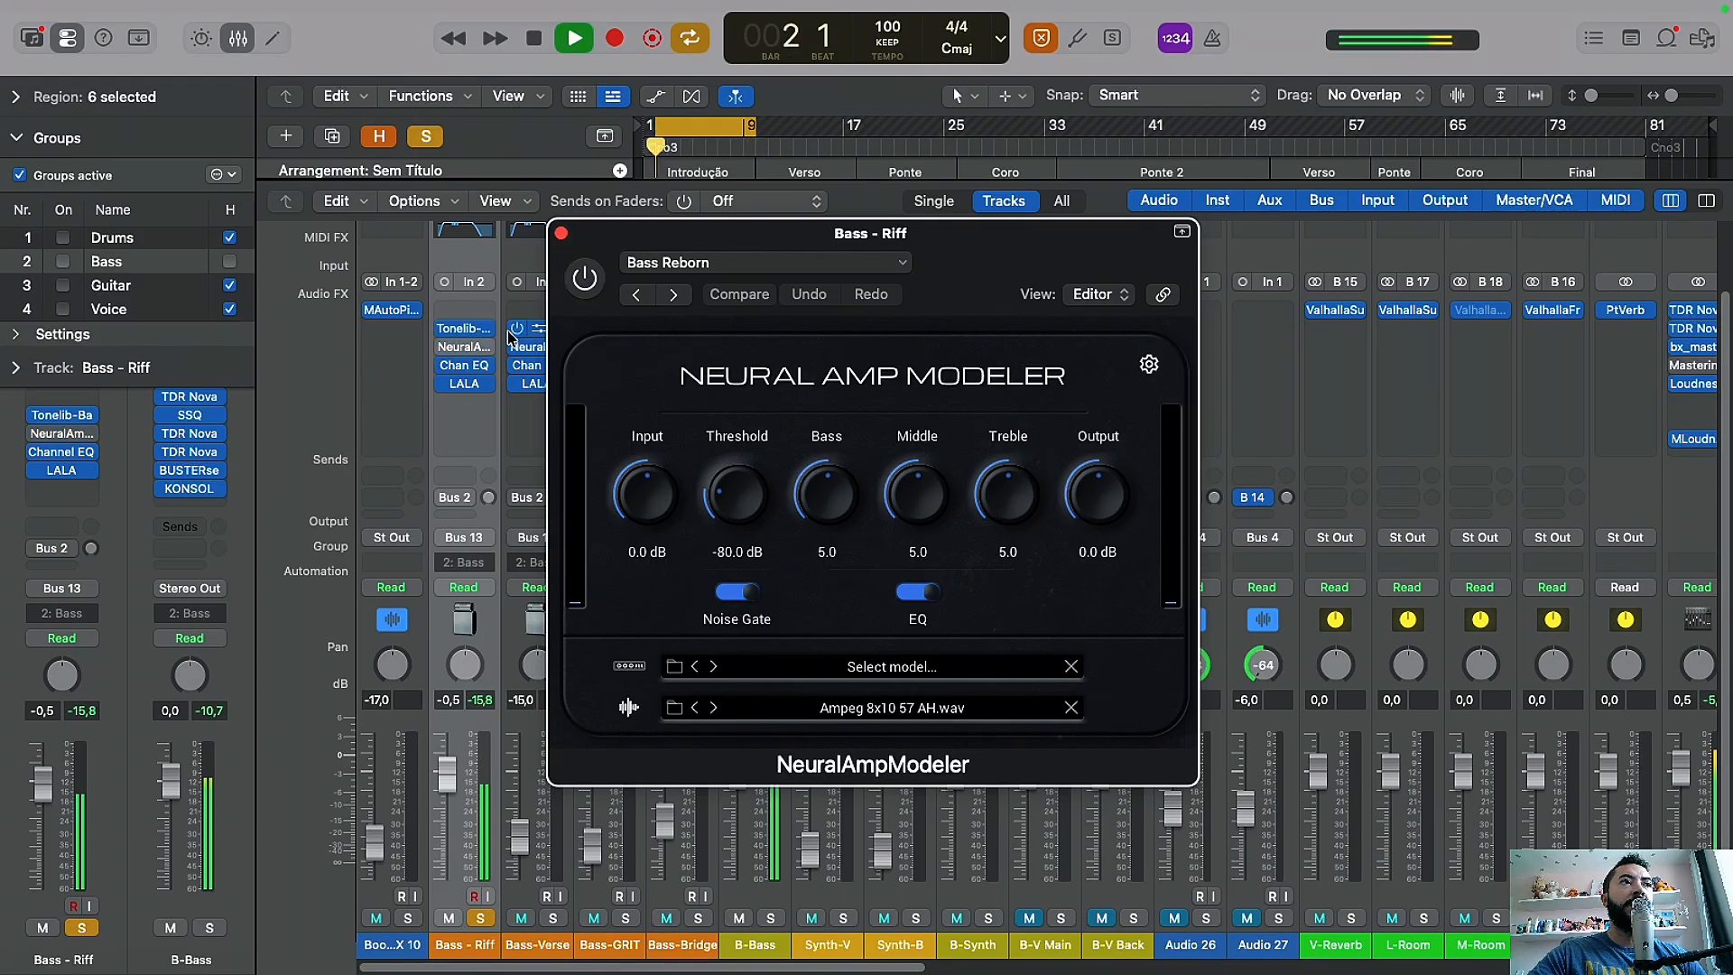
{"action": "left_click", "coordinate": [443, 330]}
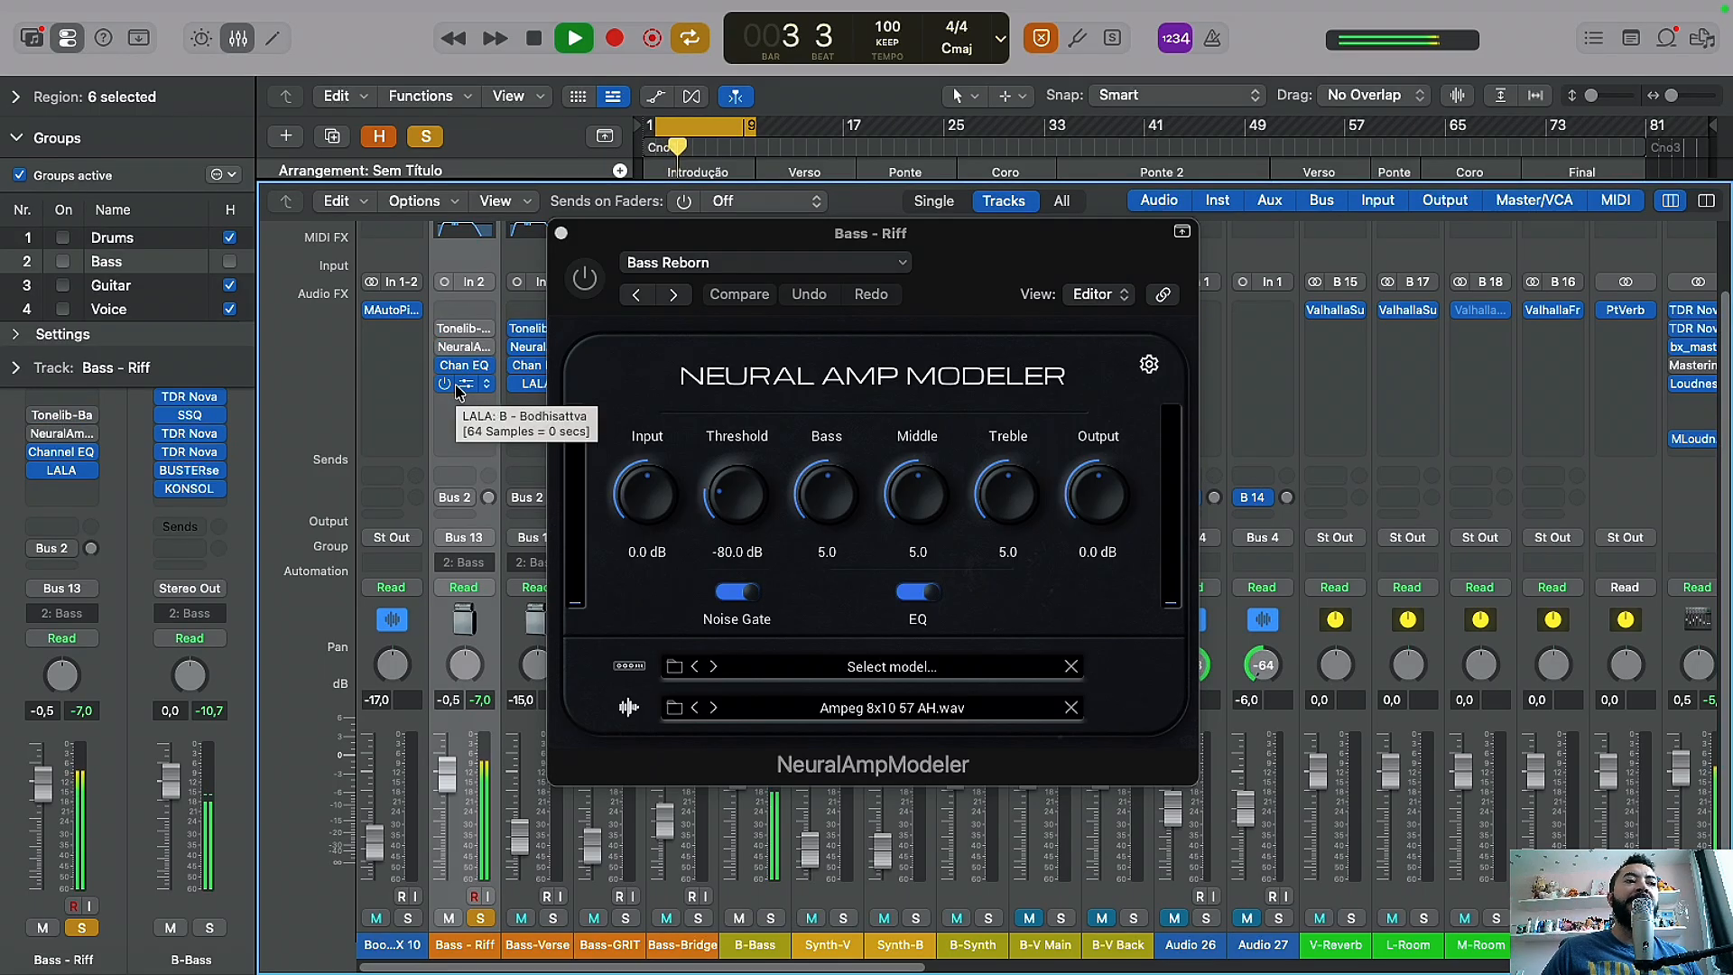
{"action": "mouse_move", "coordinate": [443, 333]}
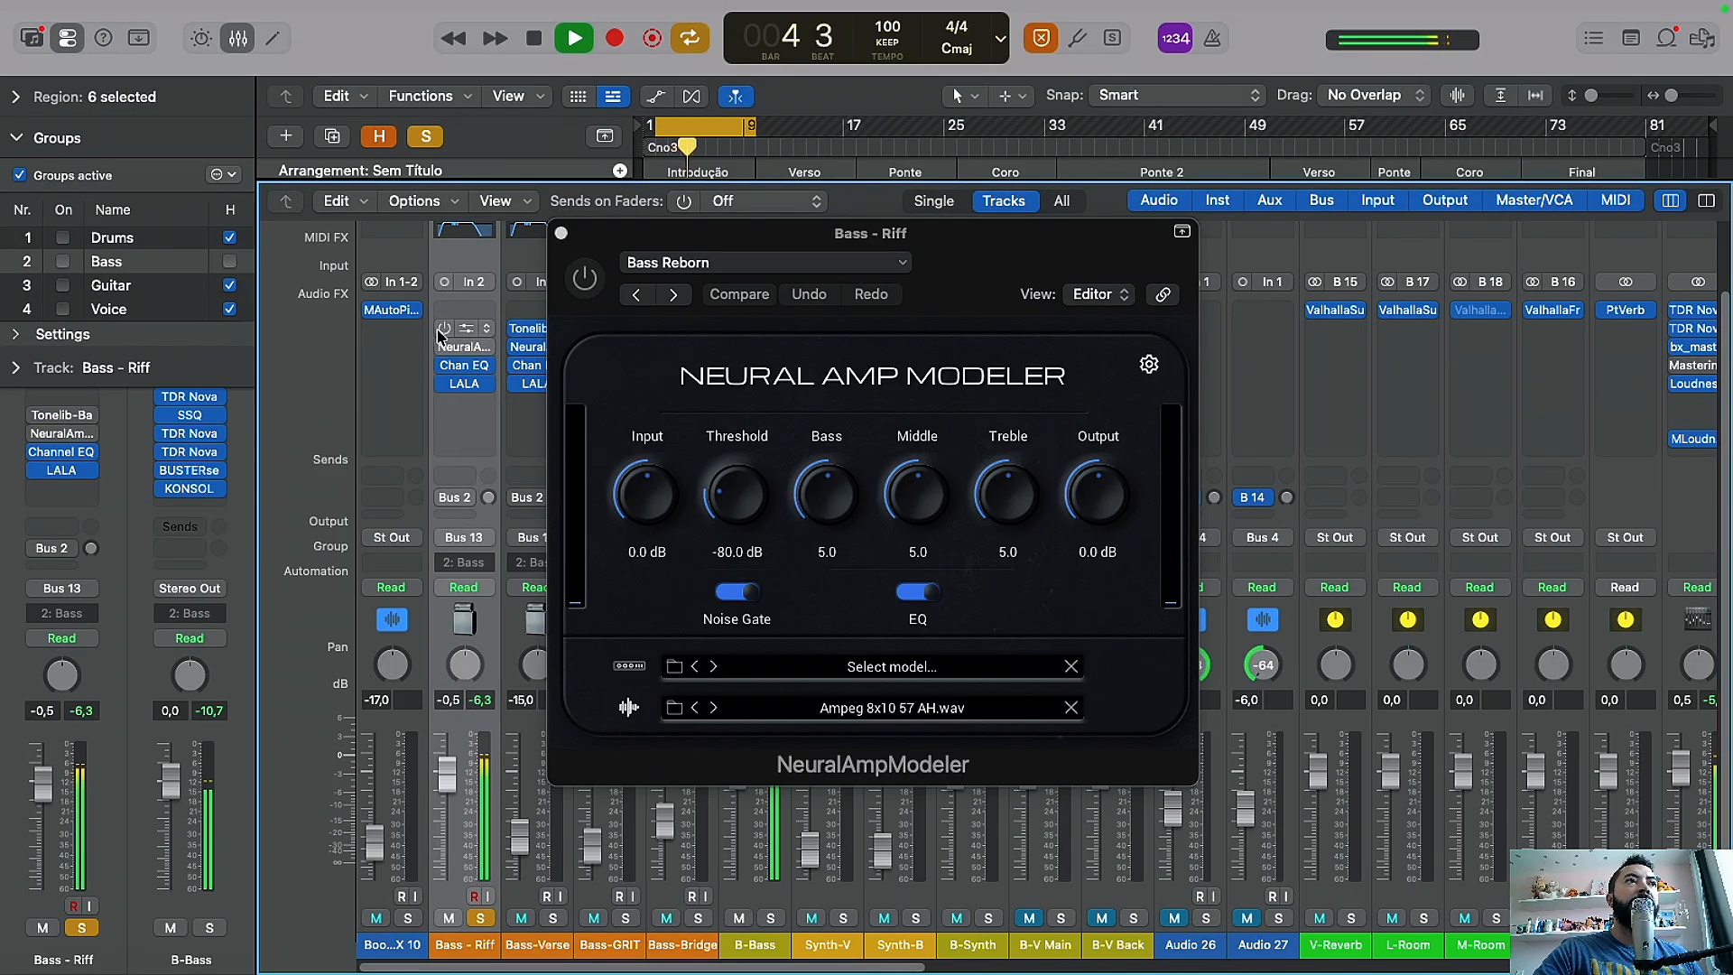
{"action": "left_click", "coordinate": [443, 330]}
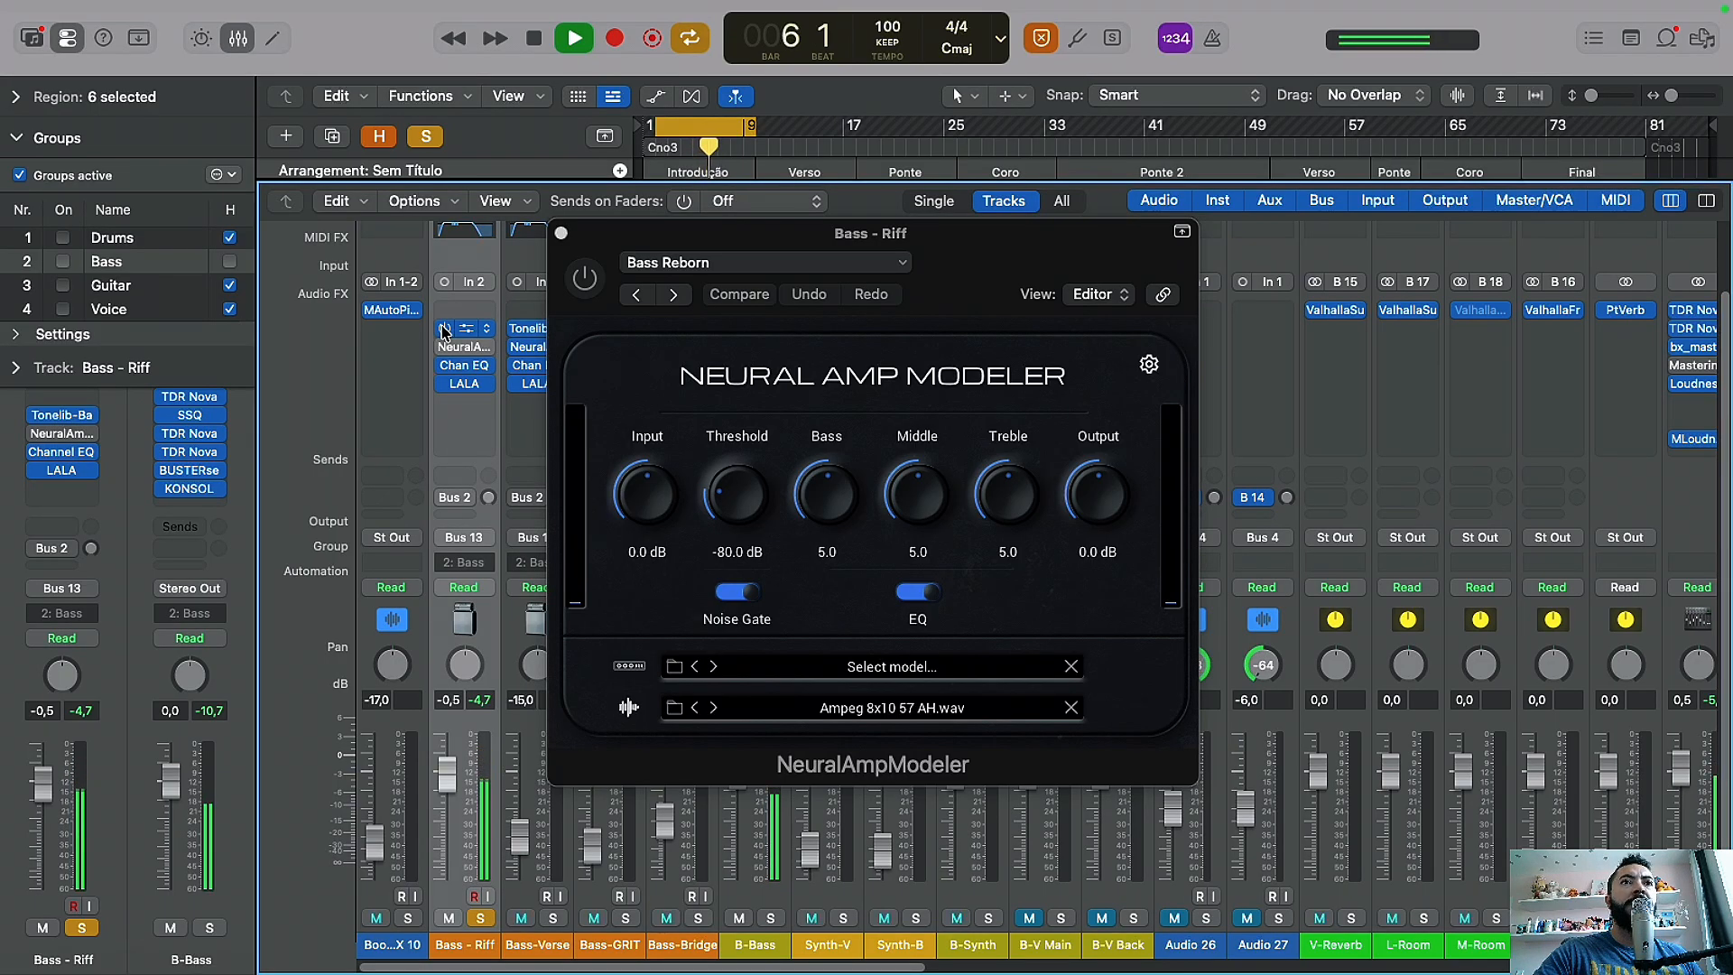
{"action": "left_click", "coordinate": [444, 348]}
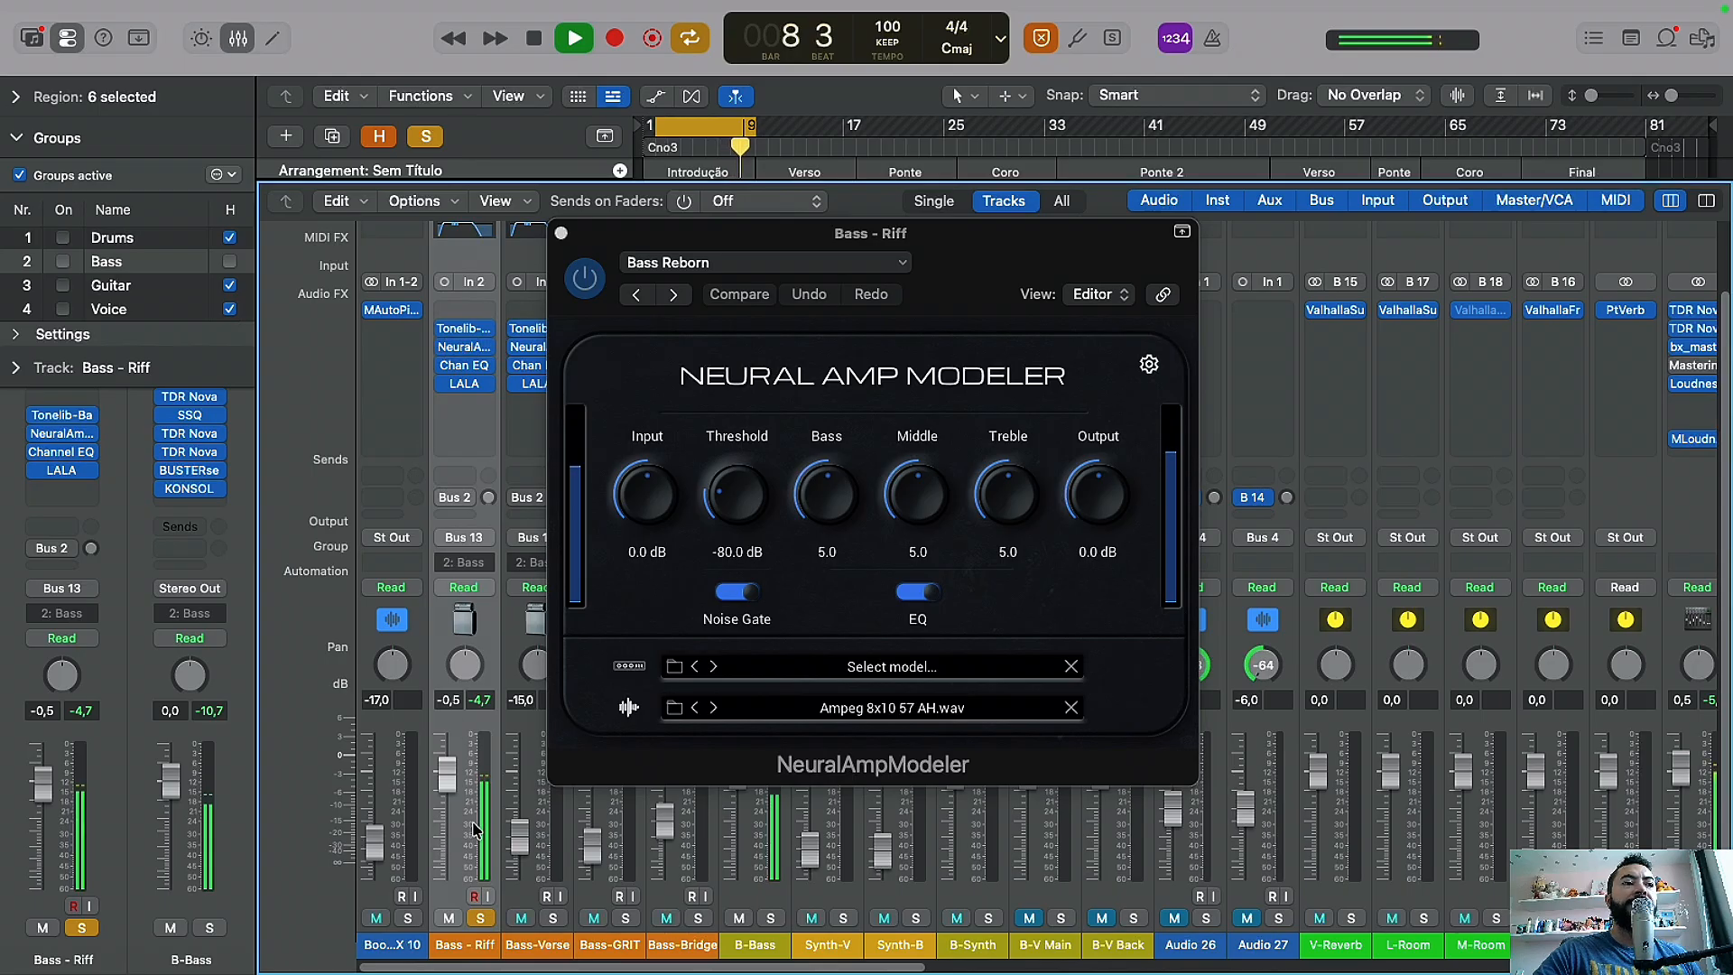
{"action": "key", "text": "space"}
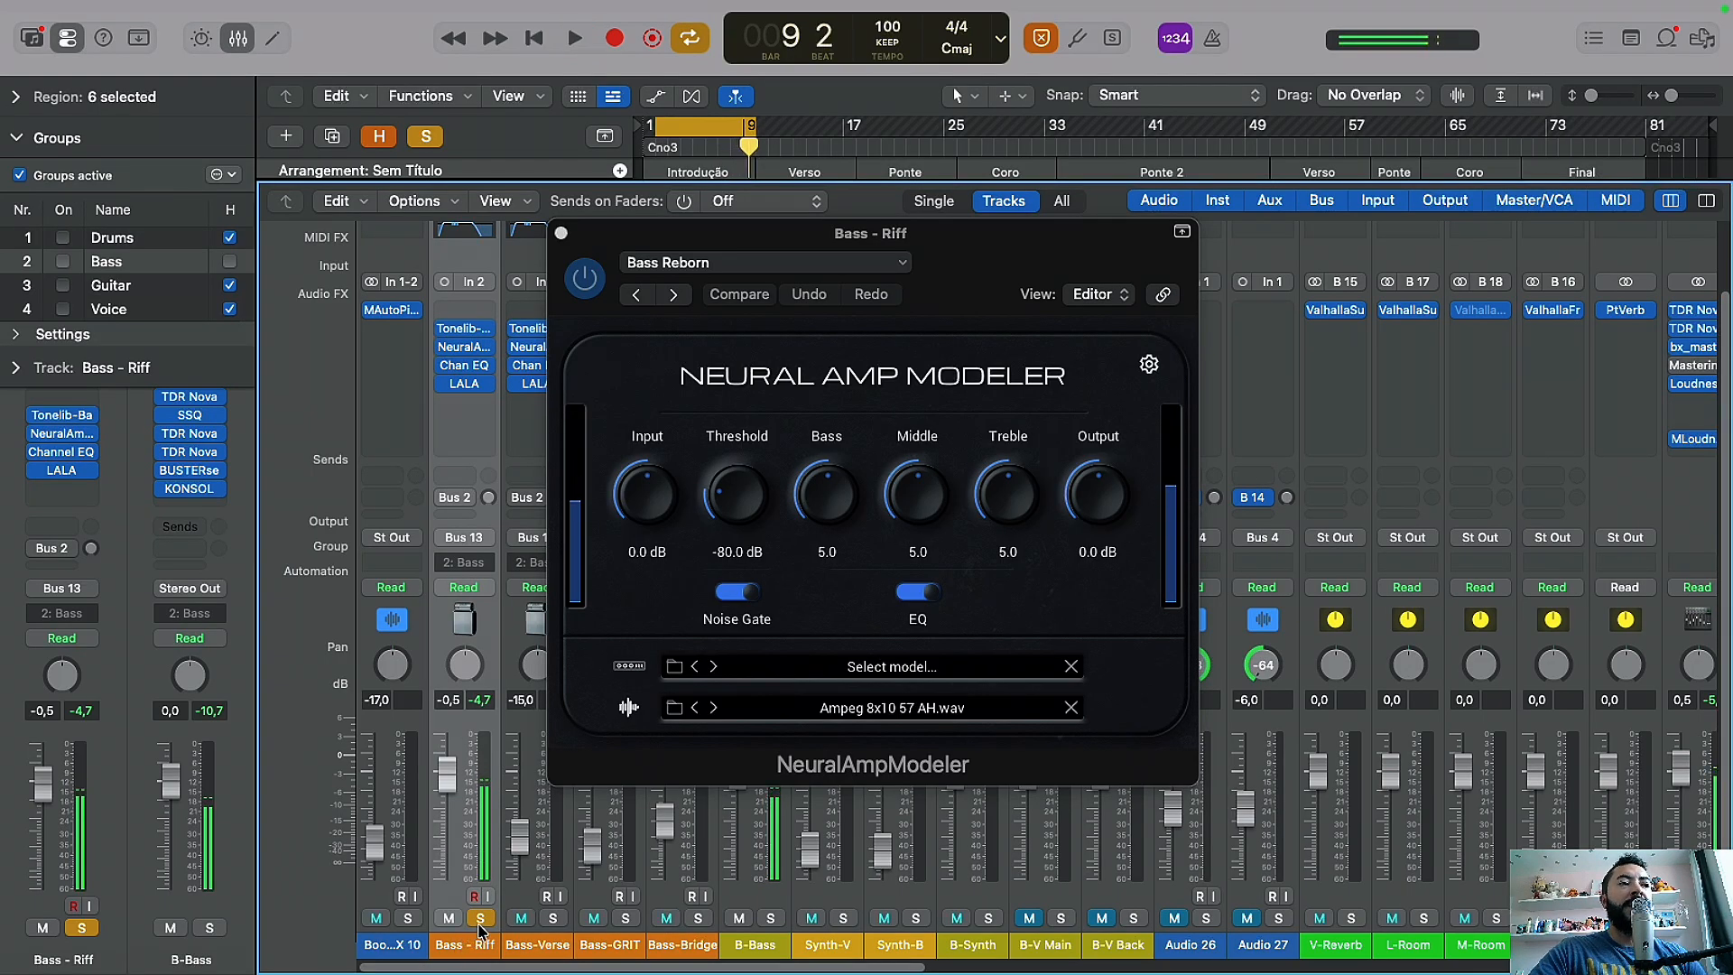
Step: Take Bass - Riff out of solo, play it within the full mix, and close its NeuralAmpModeler
{"action": "left_click", "coordinate": [480, 920]}
{"action": "key", "text": "space"}
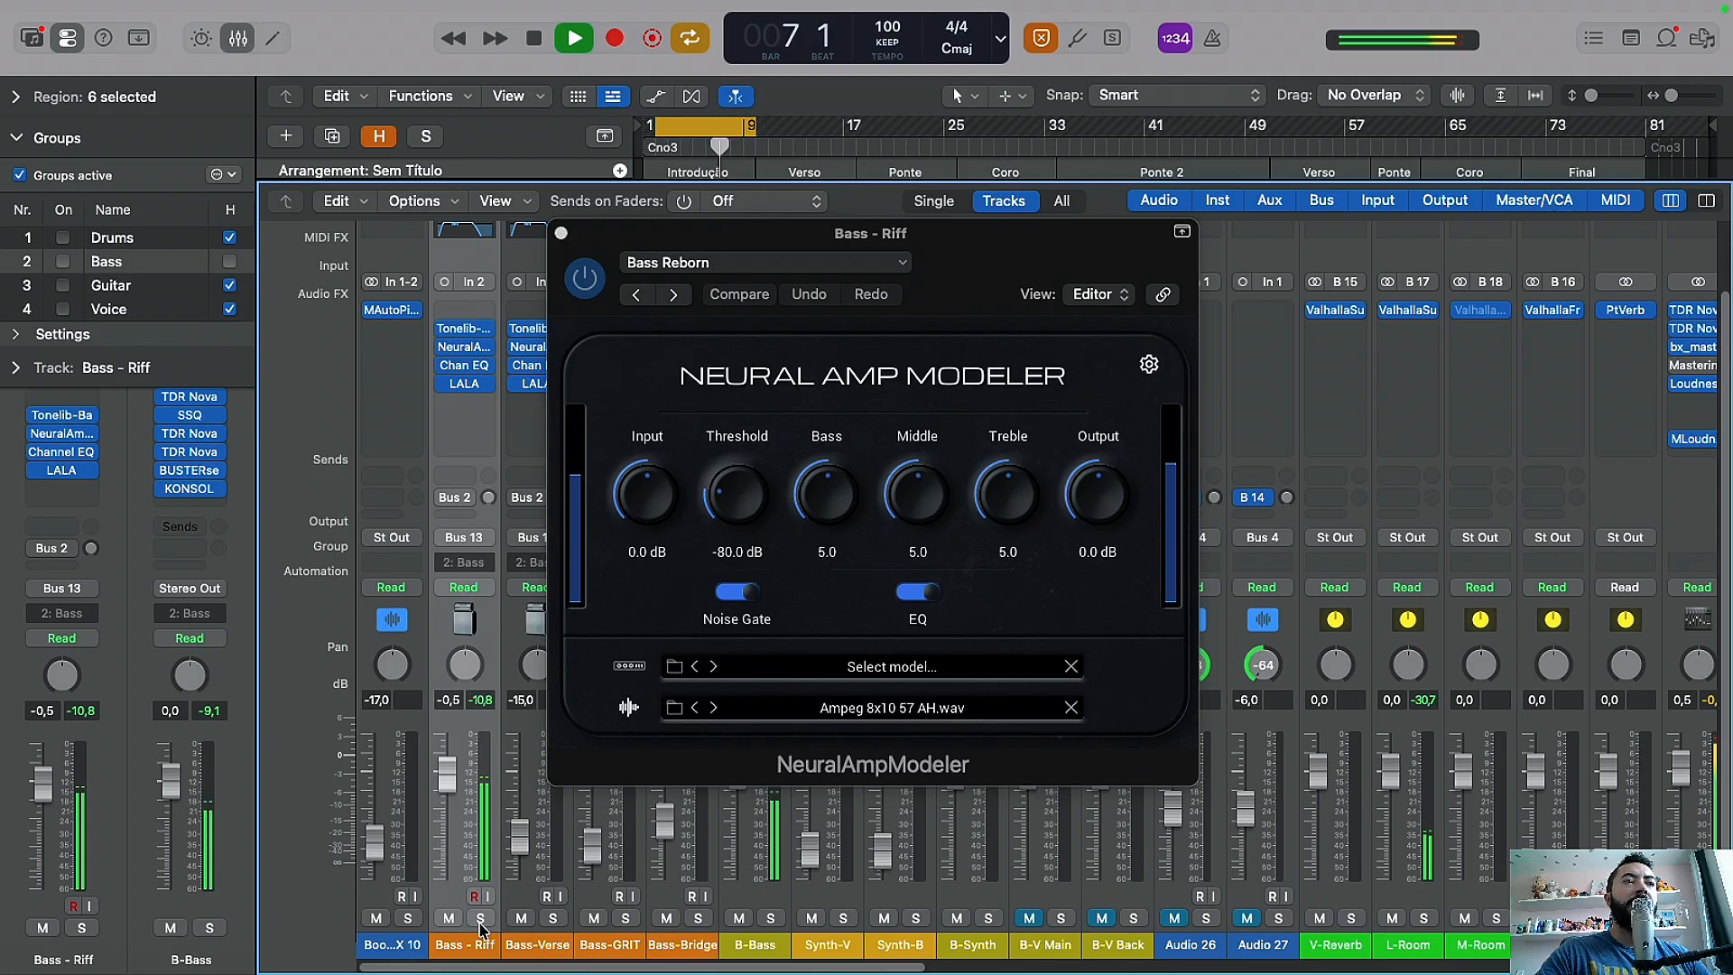
{"action": "key", "text": "space"}
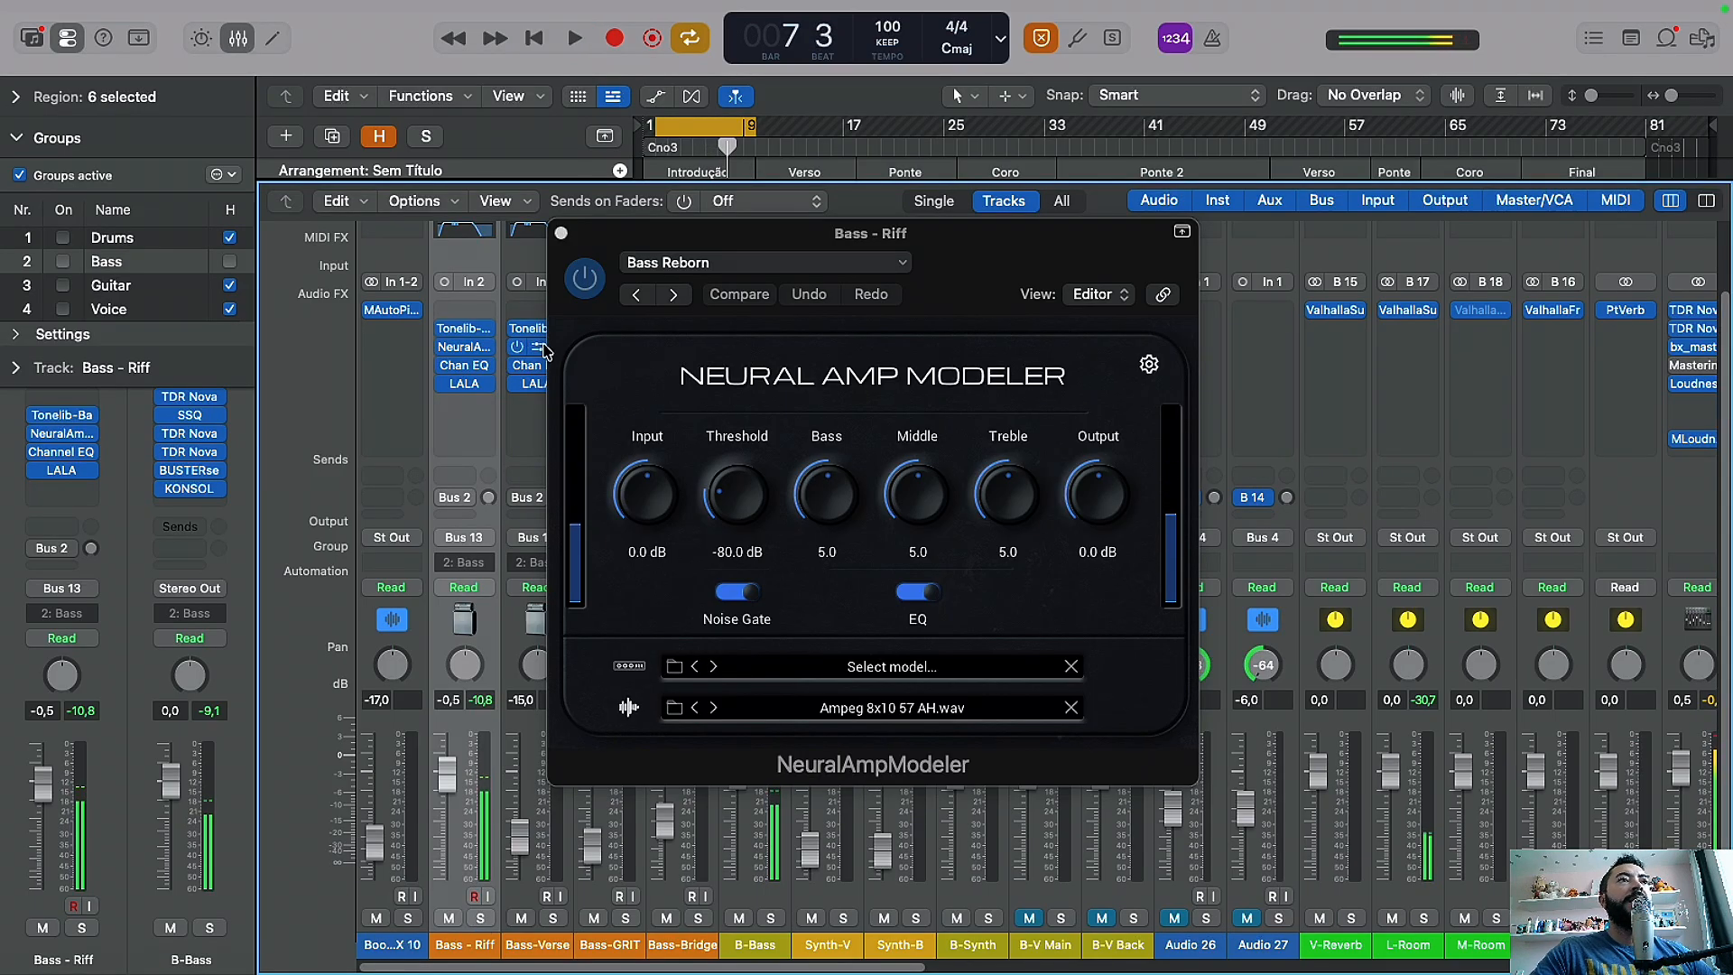
{"action": "left_click", "coordinate": [560, 236]}
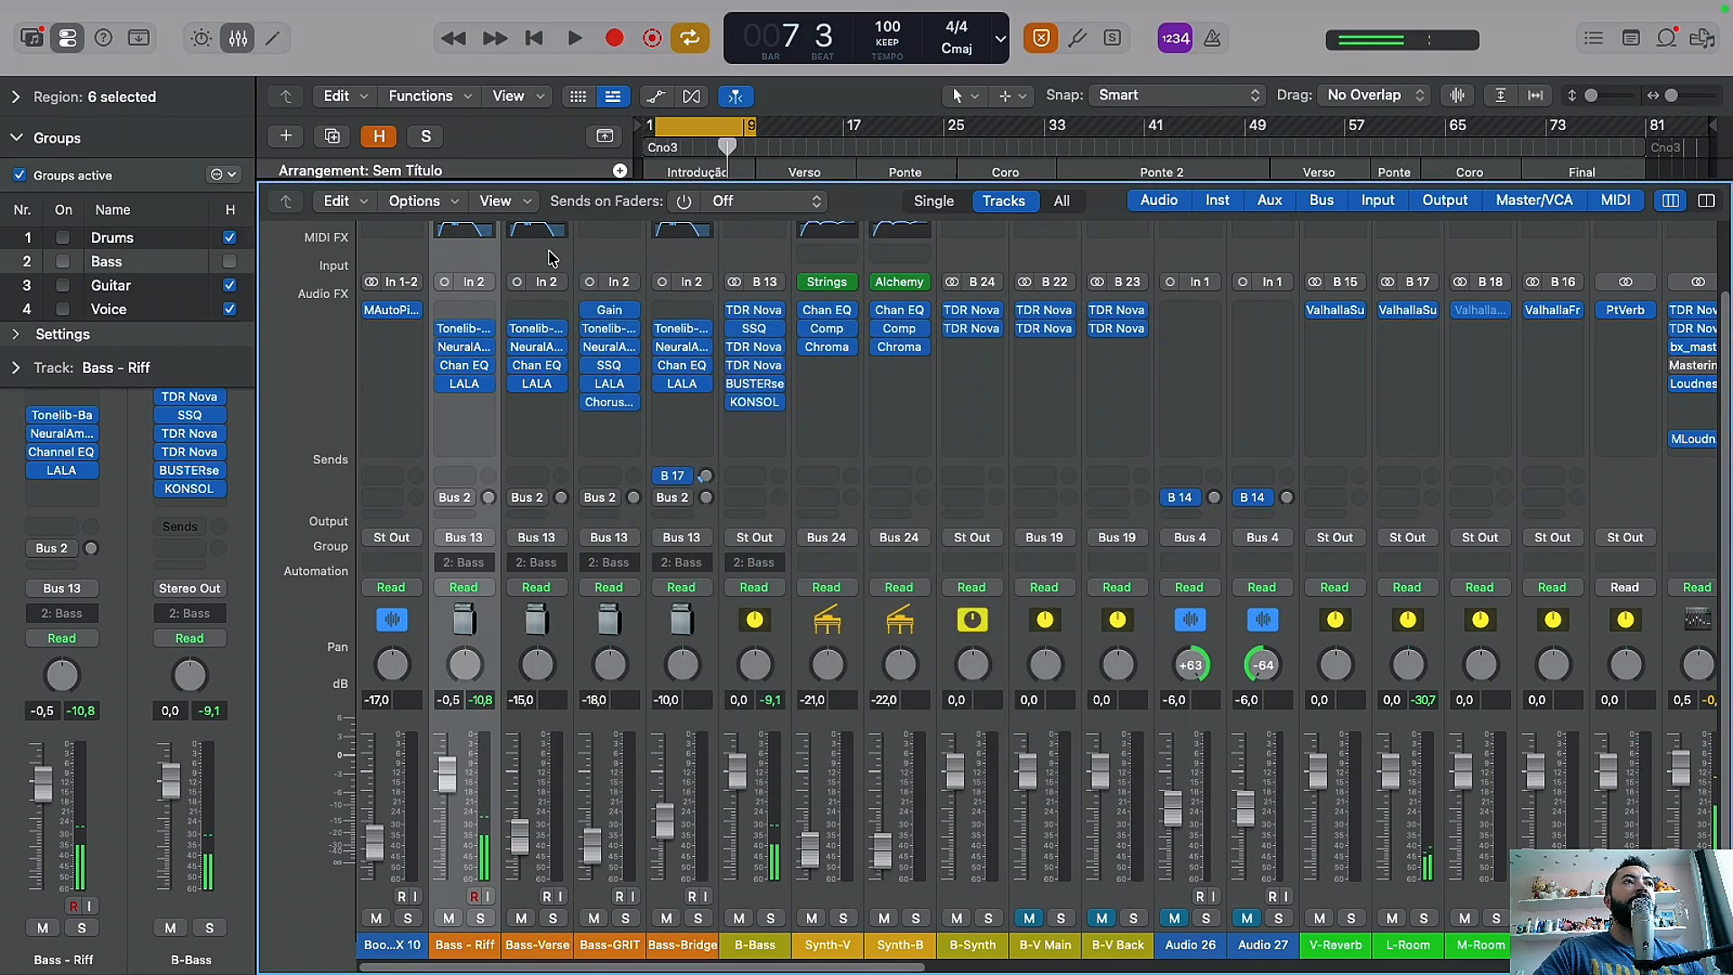
Step: Examine the Channel EQ bands and filters on the Bass - Riff channel
{"action": "left_click", "coordinate": [470, 371]}
{"action": "left_click_drag", "start_coordinate": [1276, 362], "coordinate": [1163, 336]}
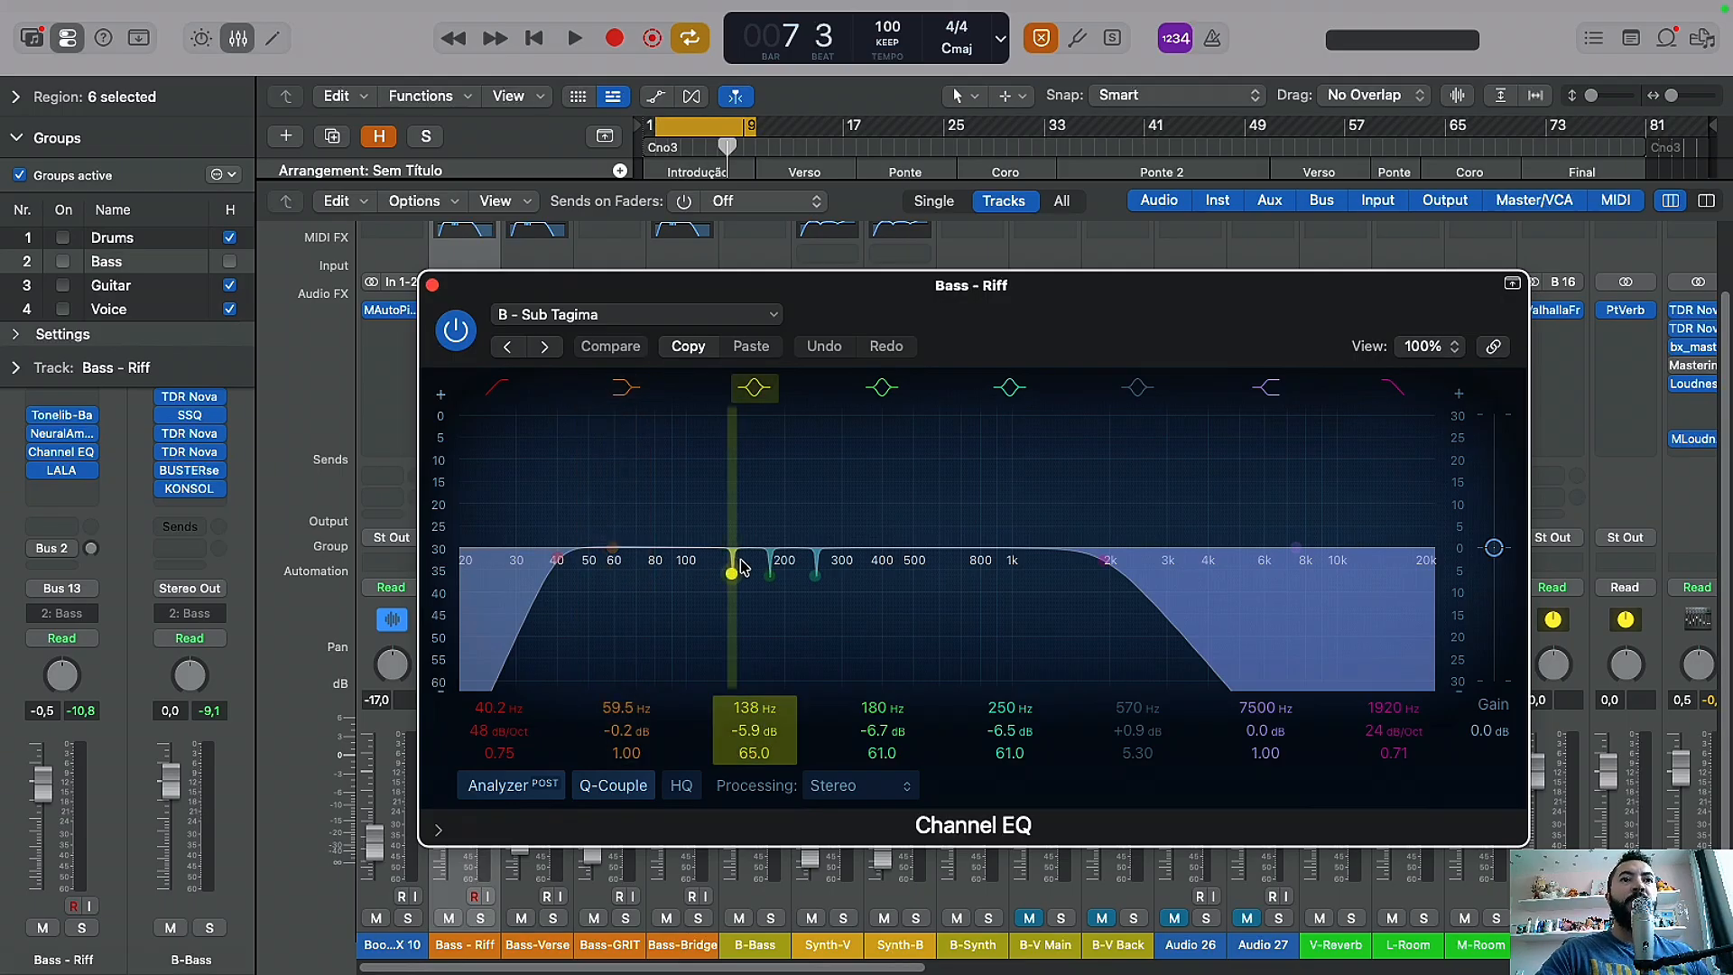
{"action": "left_click", "coordinate": [434, 287]}
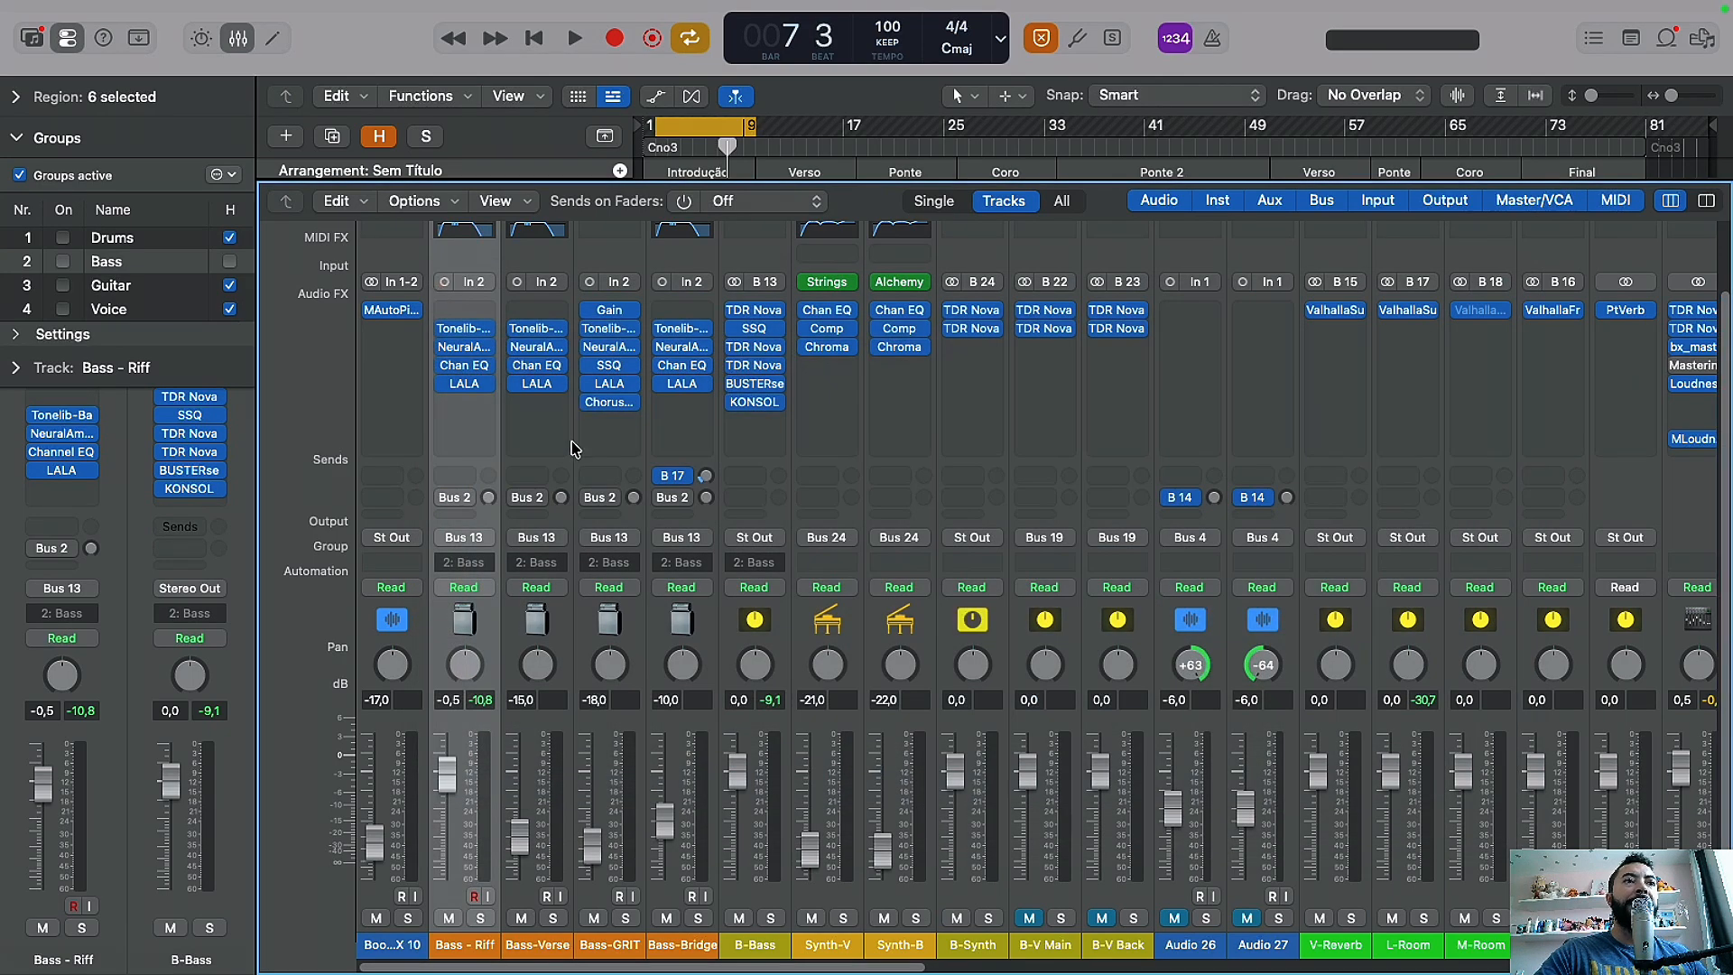
Step: Solo Bass - Riff and compare its cycled sound with the LALA compressor enabled, bypassed and enabled again
{"action": "left_click", "coordinate": [469, 390]}
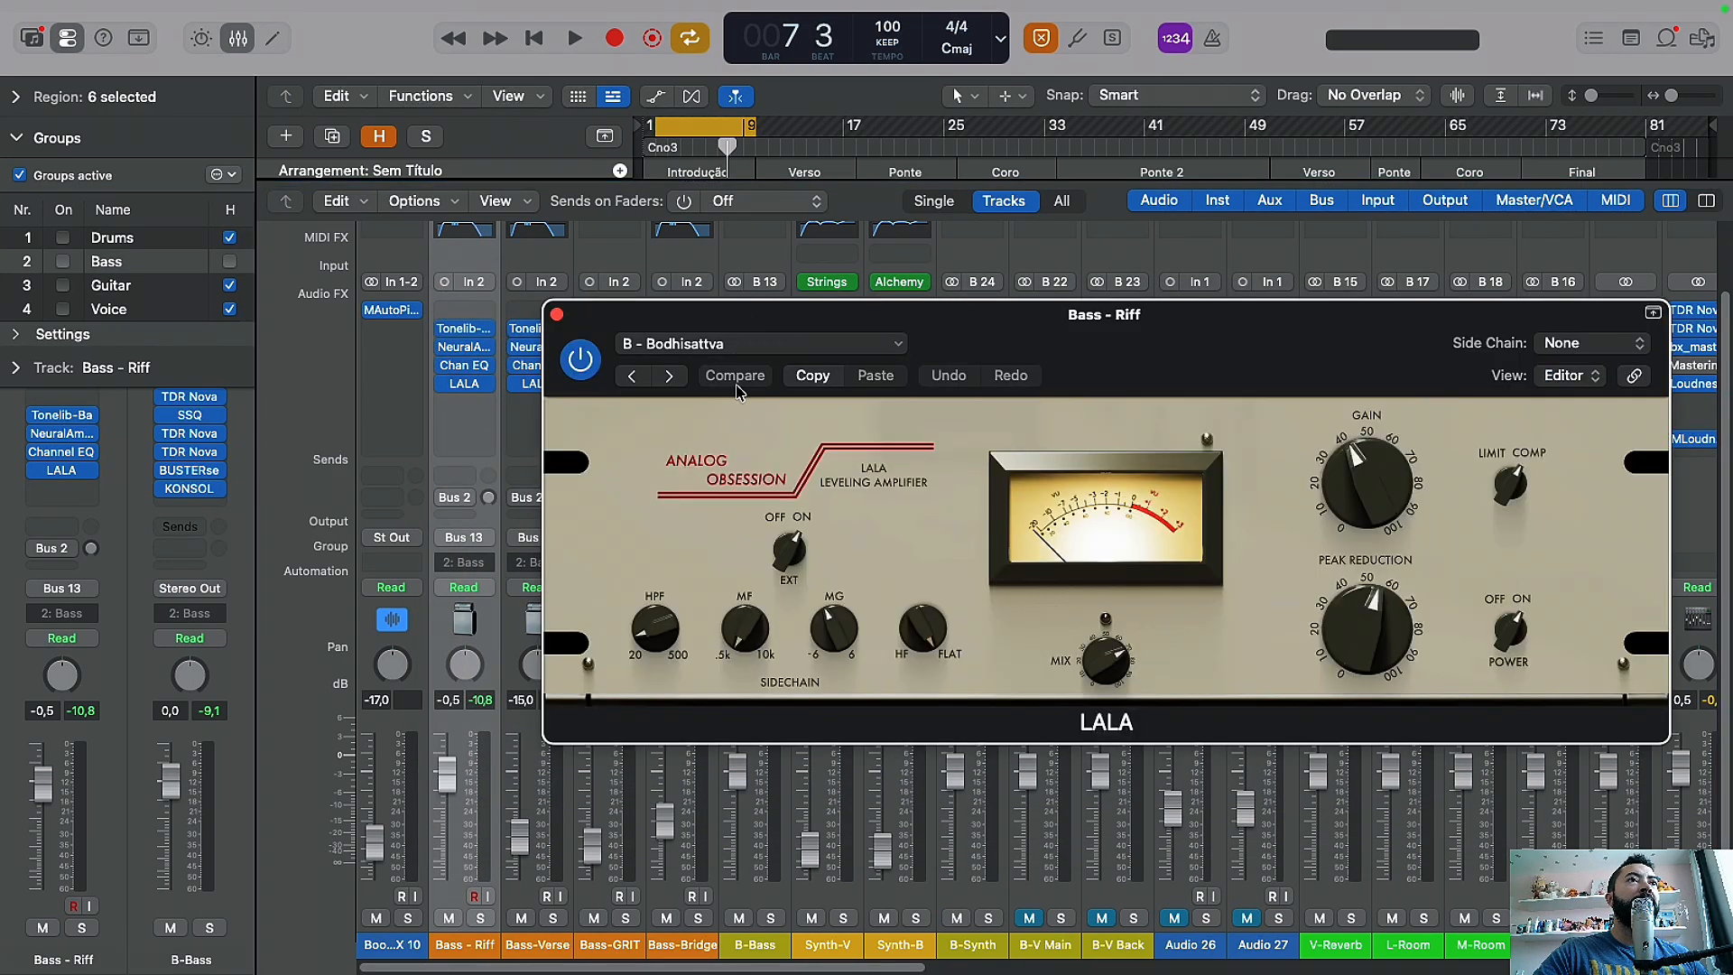
{"action": "left_click_drag", "start_coordinate": [1251, 379], "coordinate": [1083, 379]}
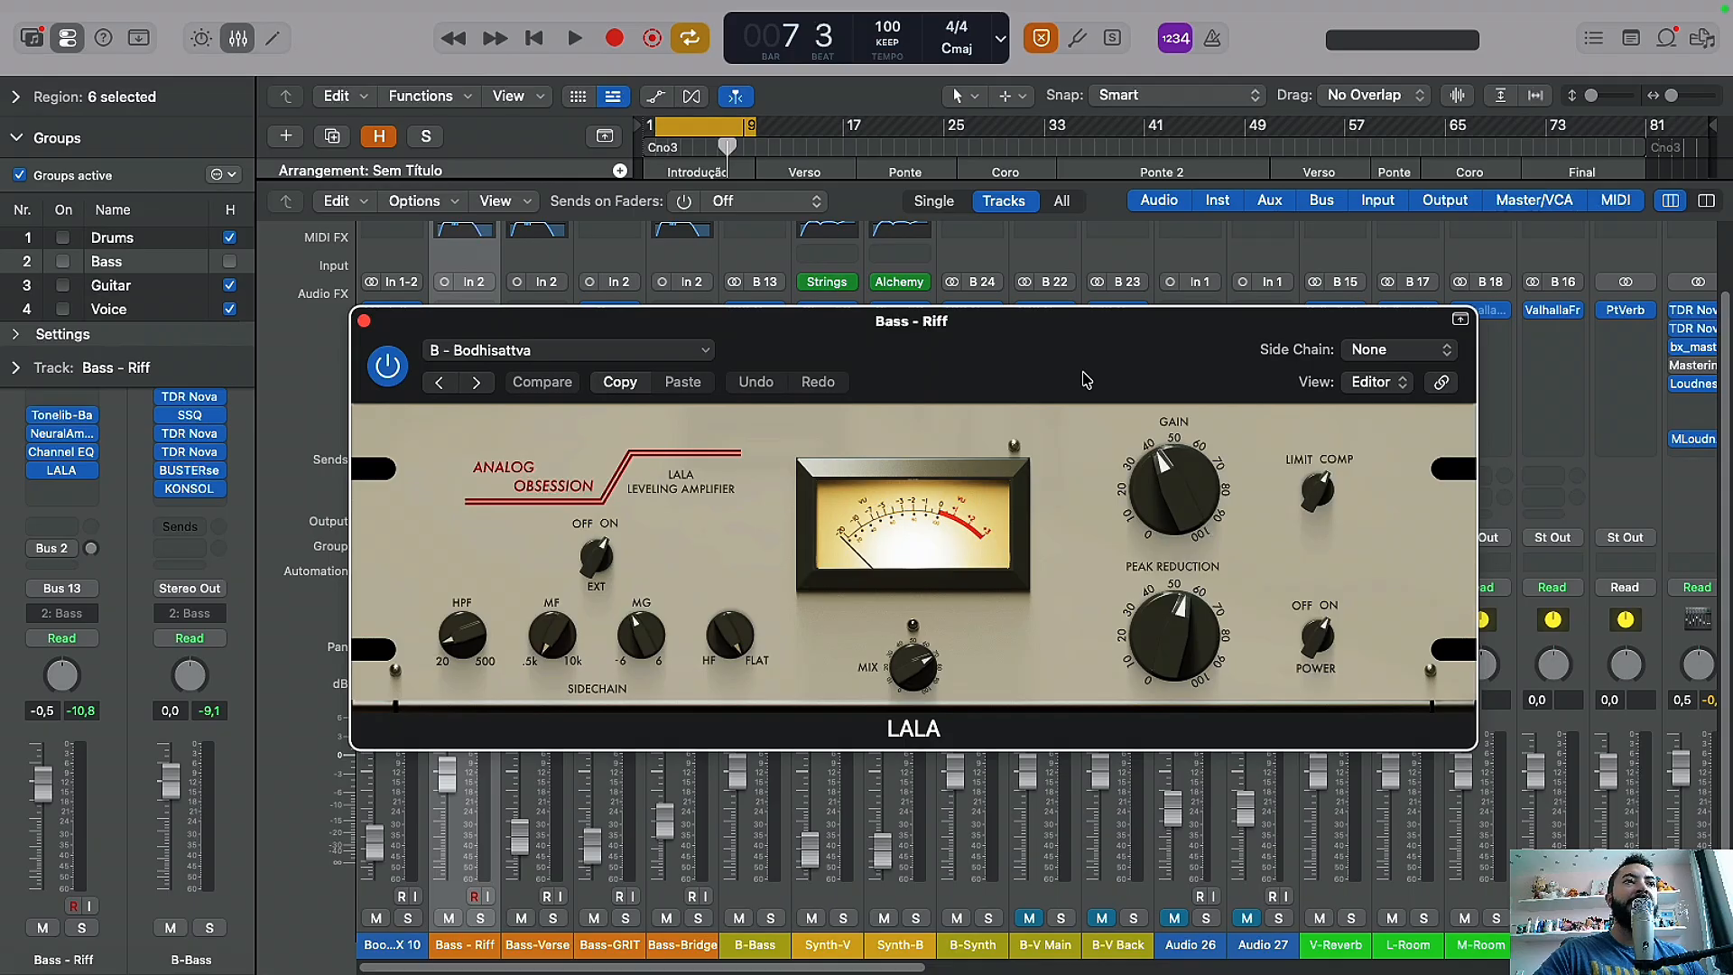
{"action": "left_click", "coordinate": [482, 919]}
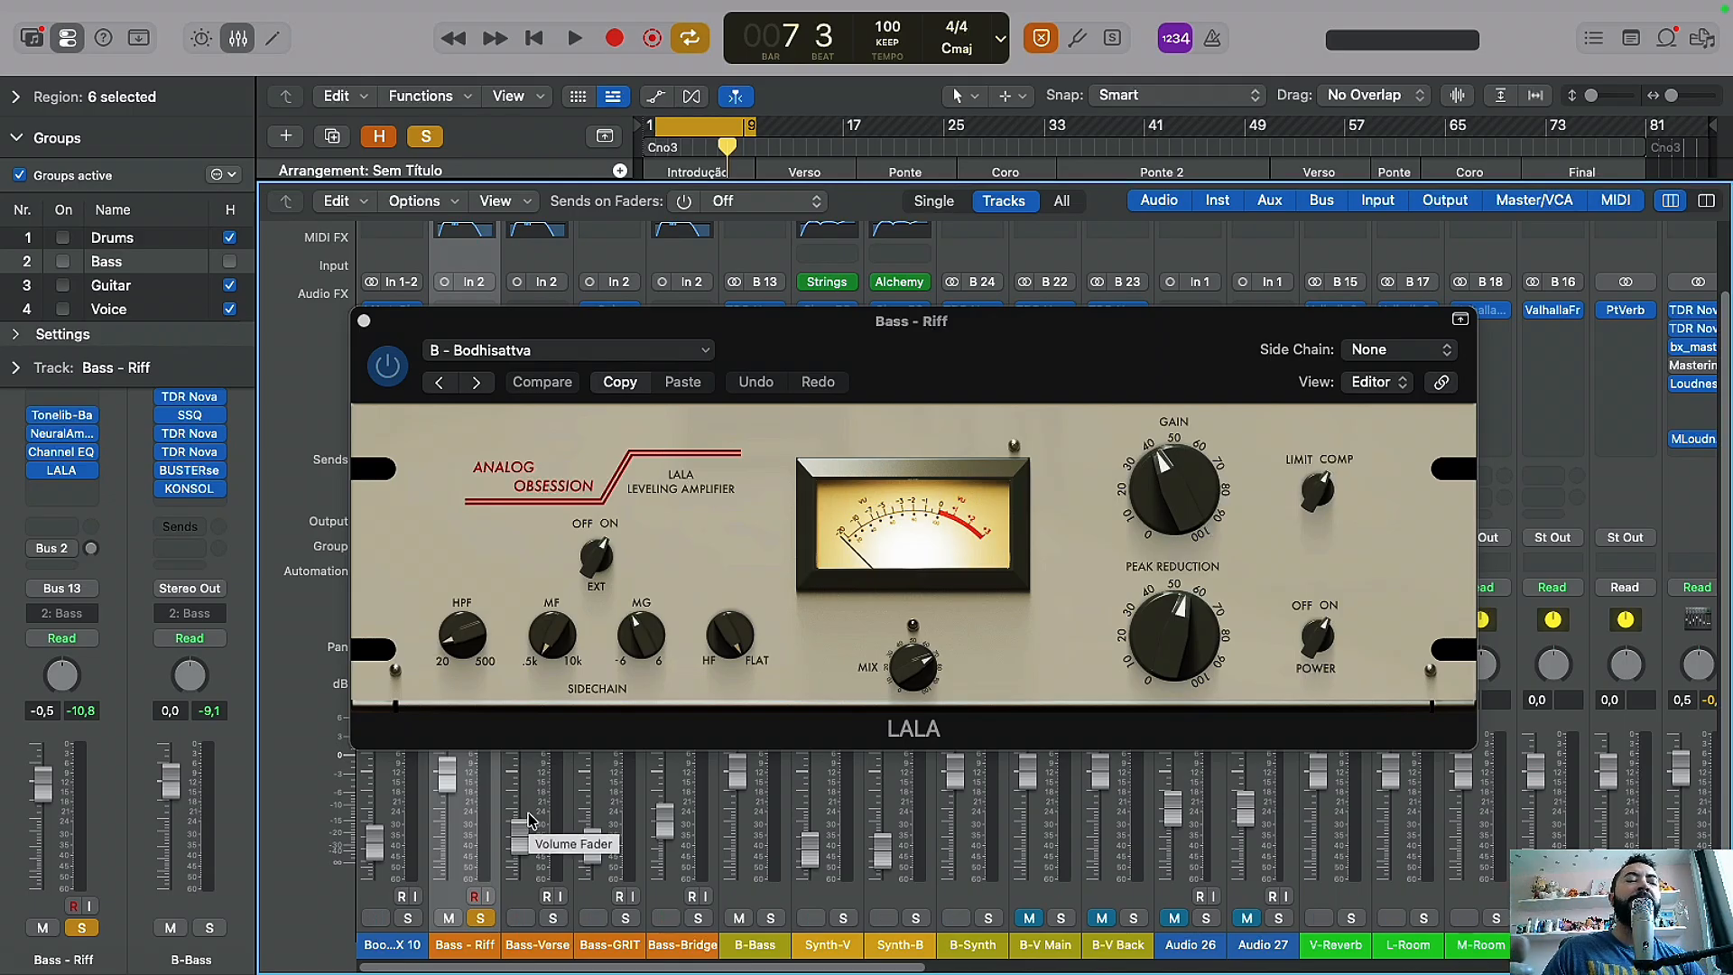
{"action": "key", "text": "space"}
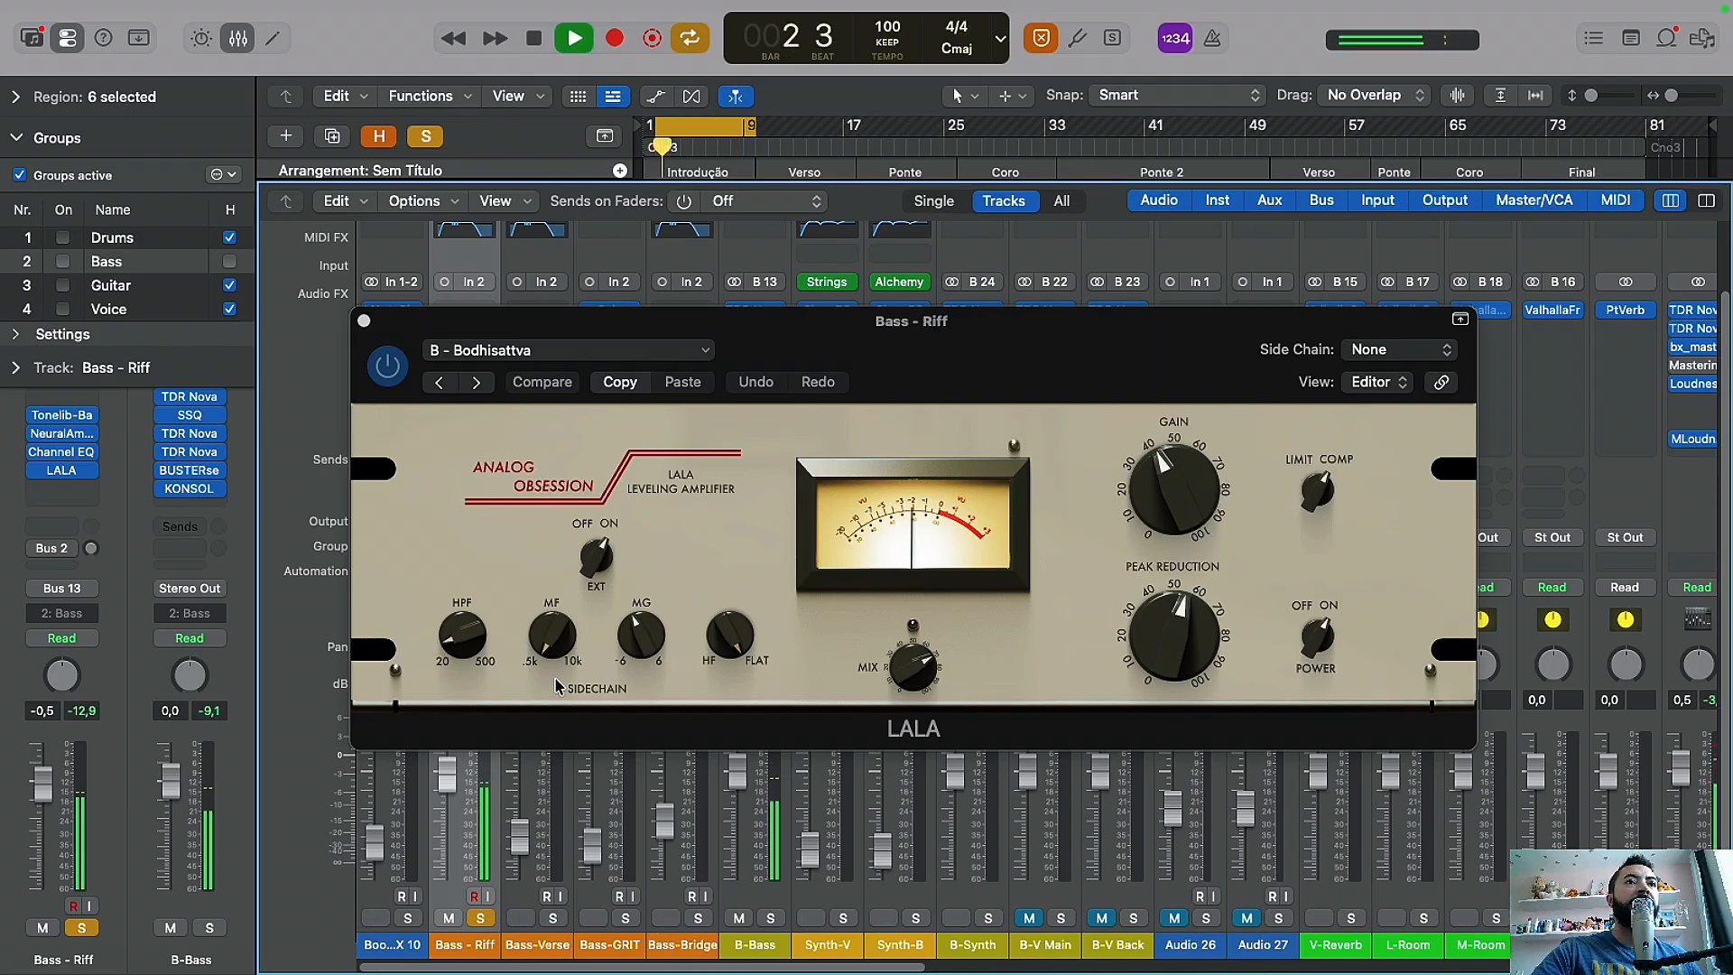
{"action": "key", "text": "space"}
{"action": "left_click", "coordinate": [388, 372]}
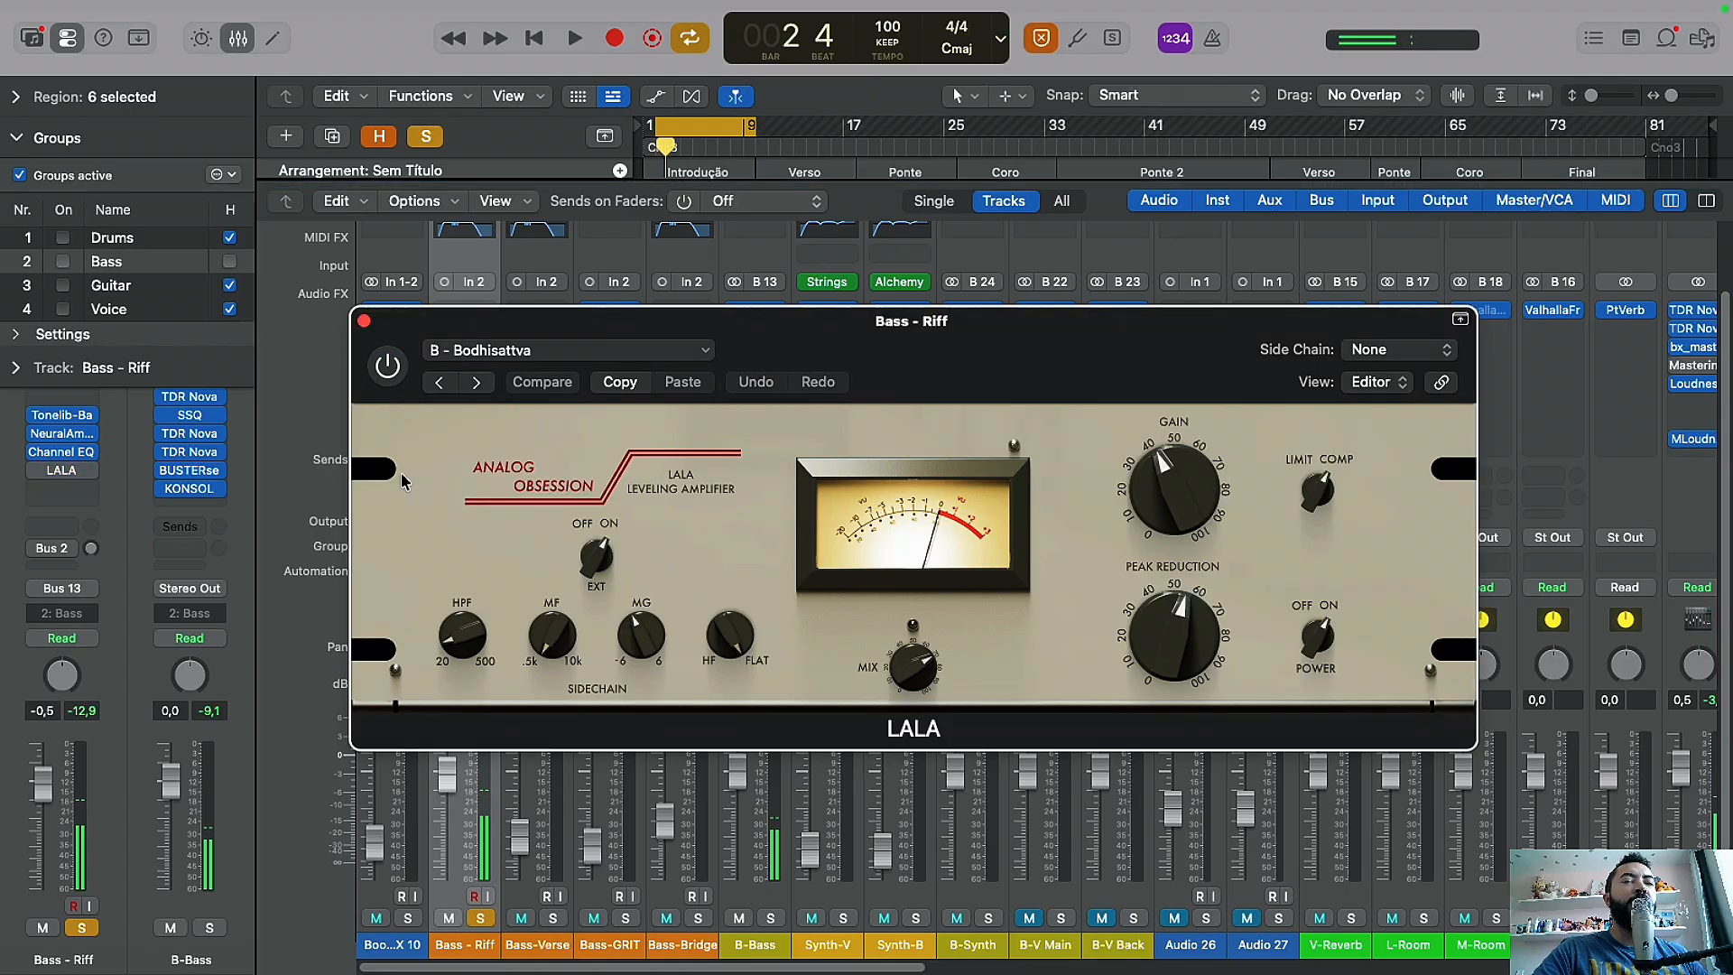
{"action": "key", "text": "space"}
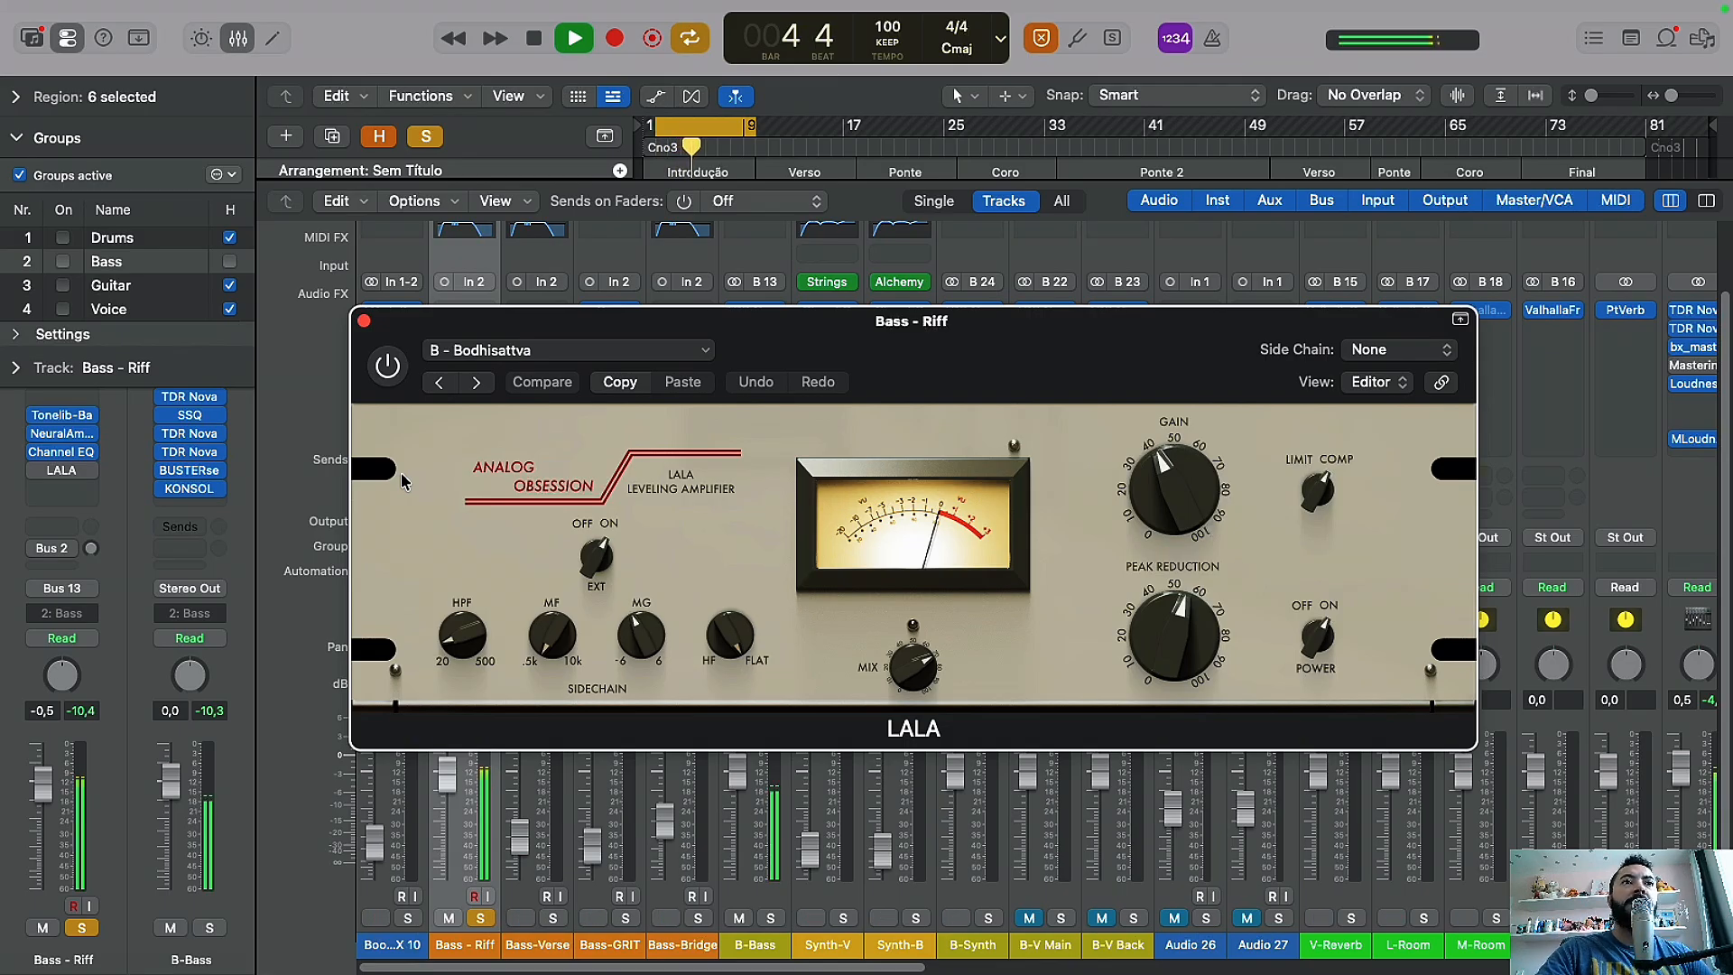
{"action": "left_click", "coordinate": [387, 366]}
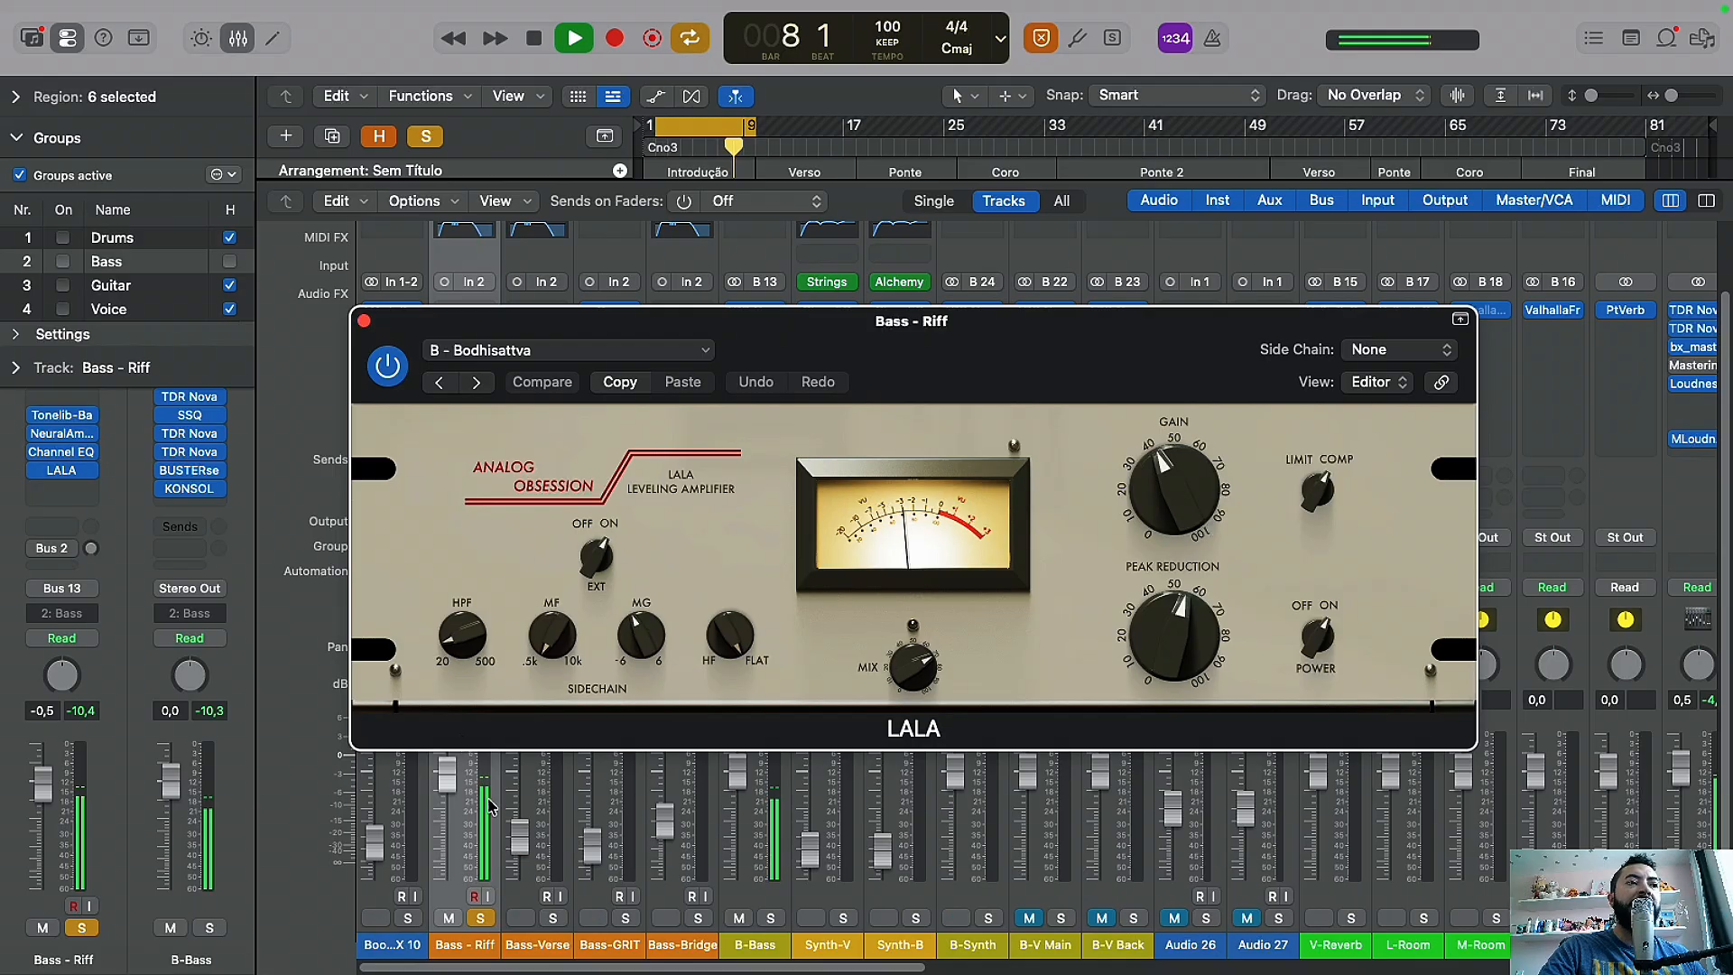
Step: Unsolo Bass - Riff to hear the compressed bass in the full mix, stop playback and close LALA
{"action": "left_click", "coordinate": [483, 920]}
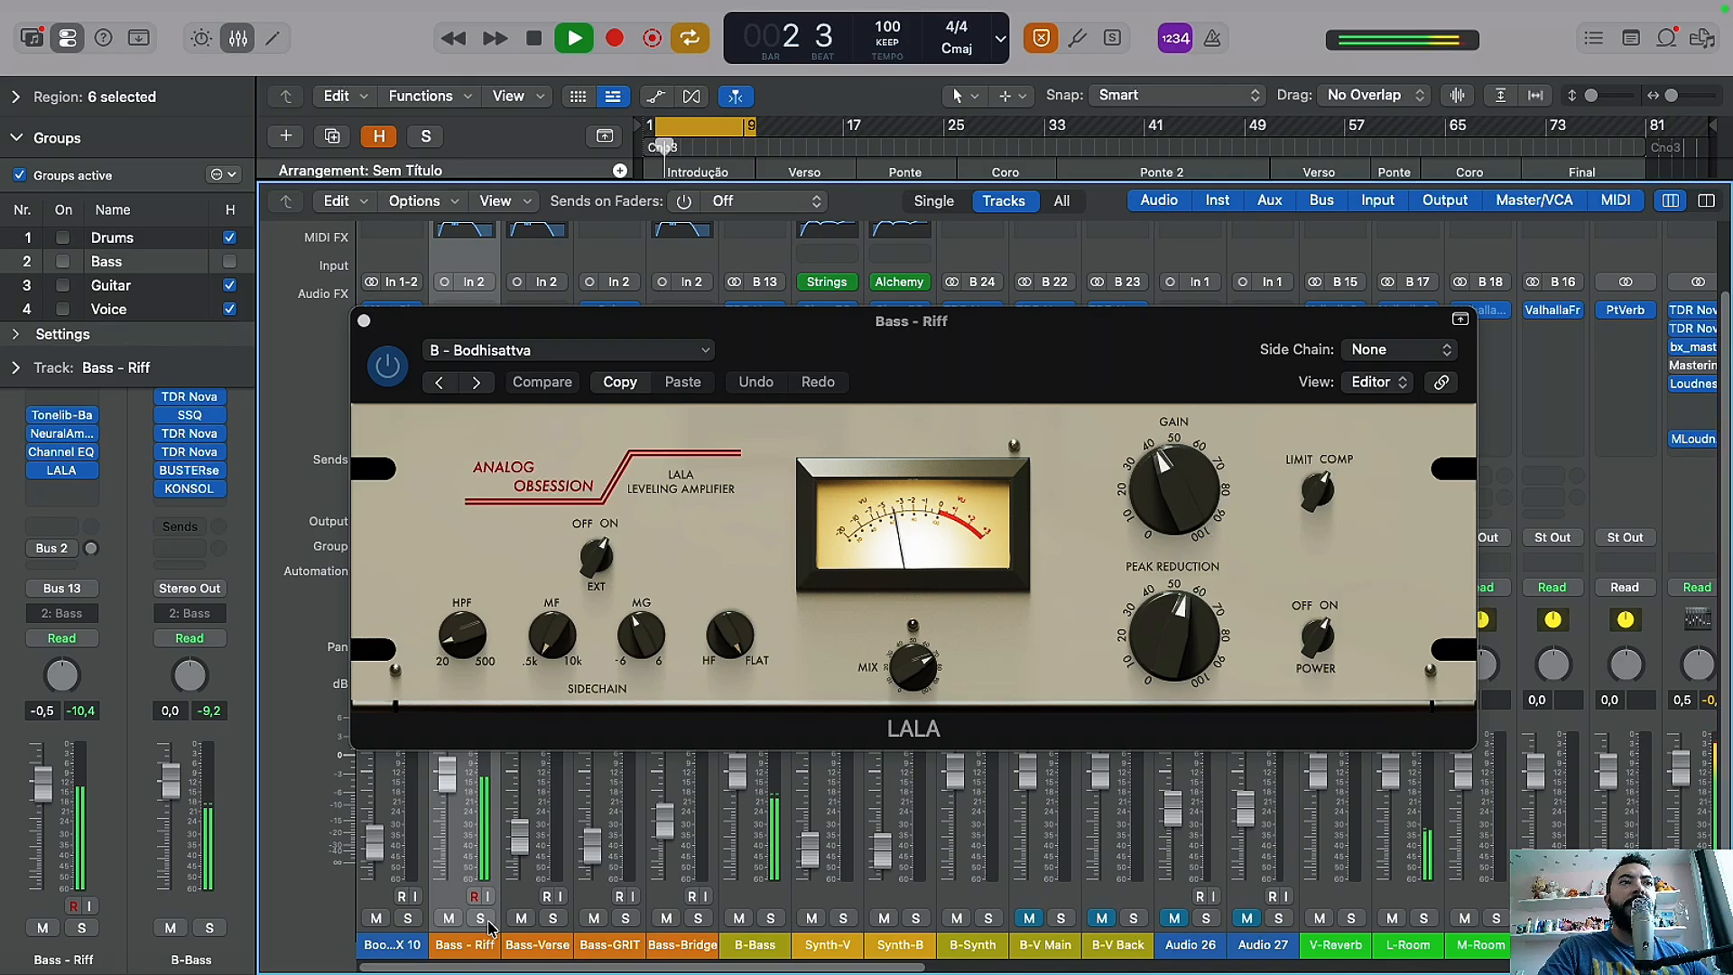
{"action": "key", "text": "space"}
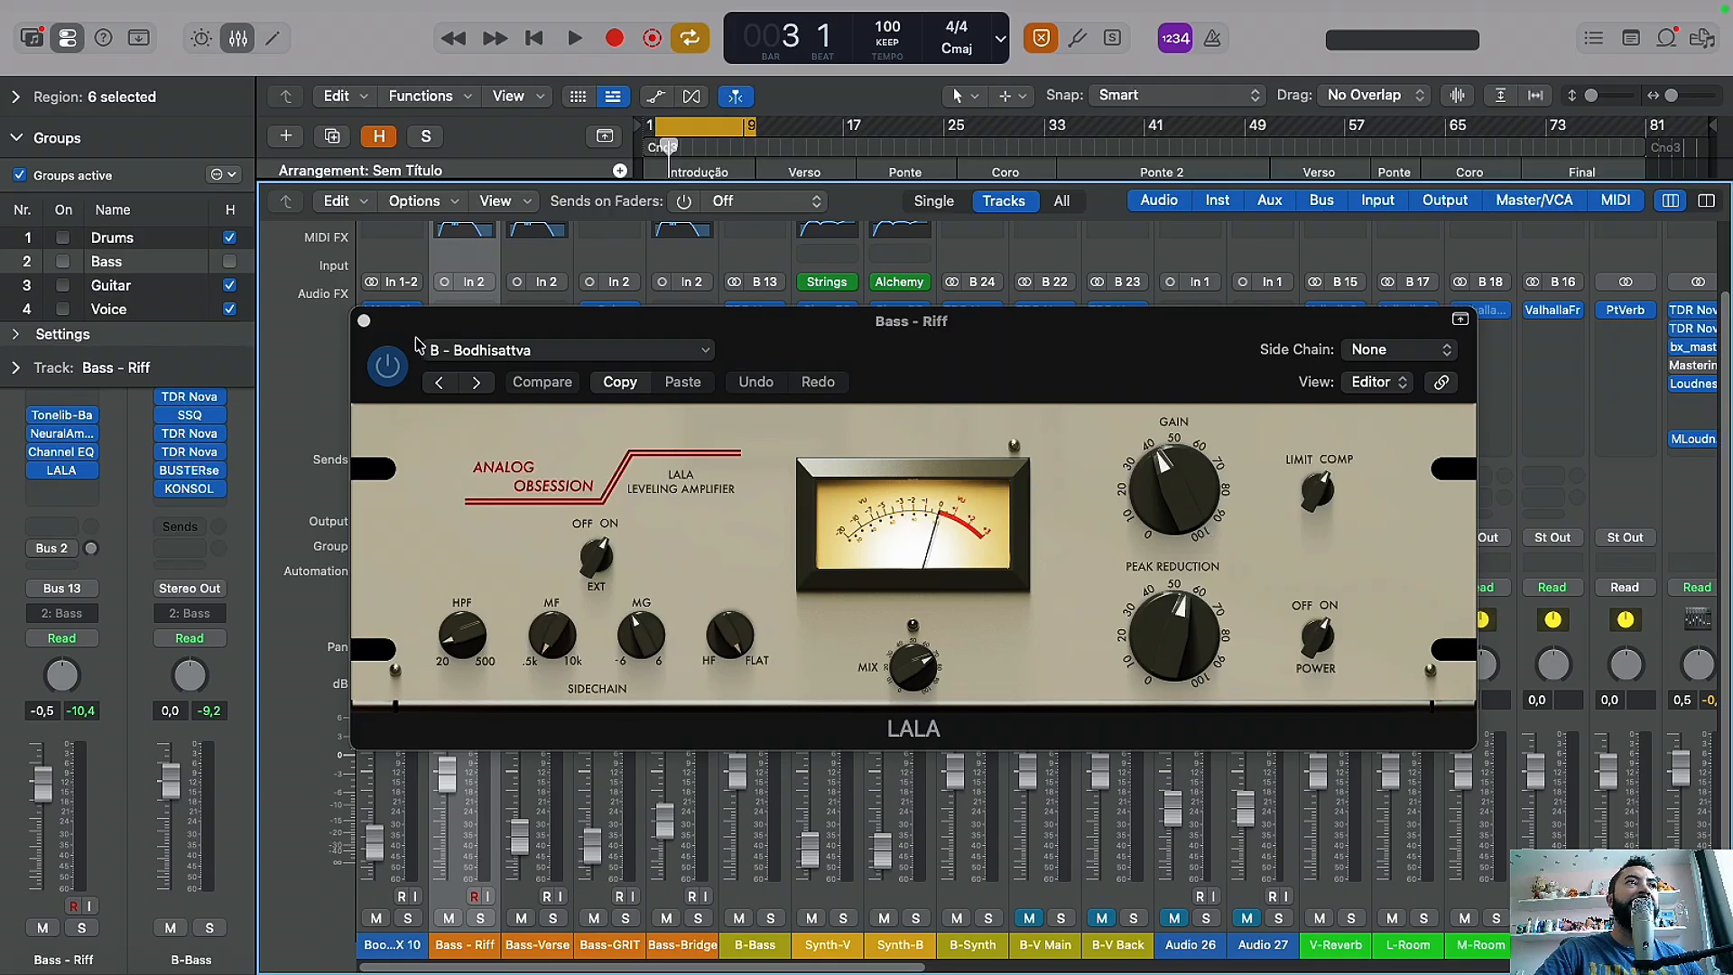
{"action": "left_click", "coordinate": [365, 322]}
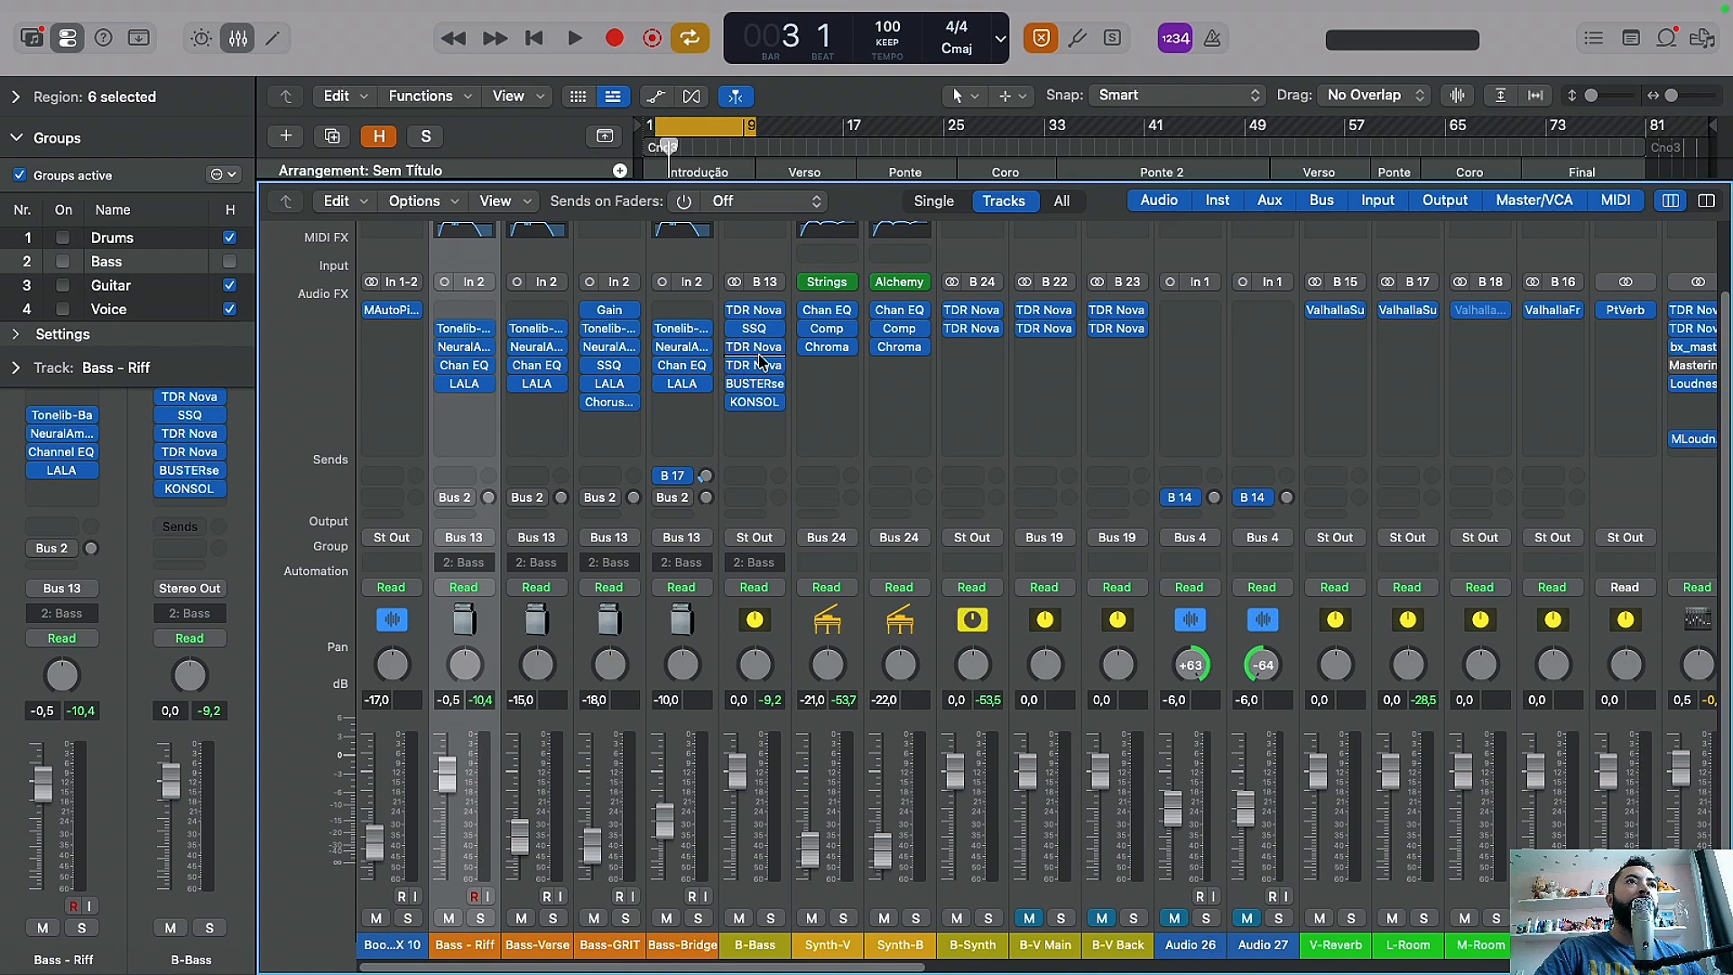
Step: Set the cycle range to the verse, bars 9 to 17, and start playback
{"action": "left_click", "coordinate": [728, 130]}
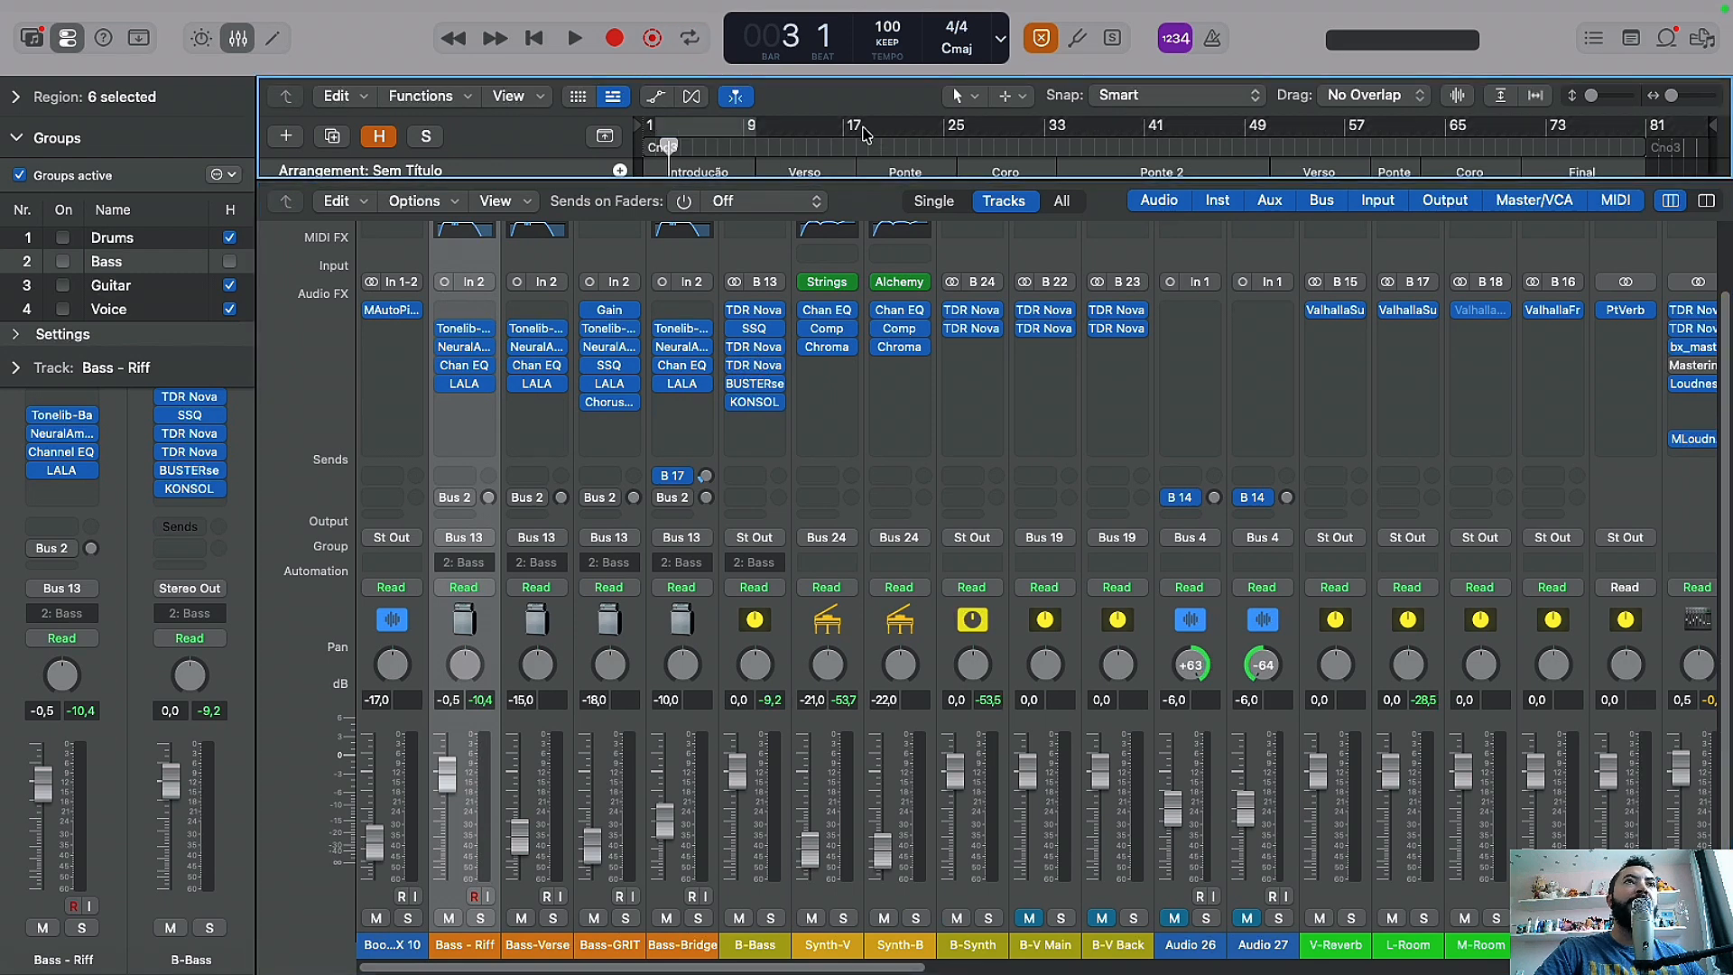
{"action": "left_click_drag", "start_coordinate": [857, 131], "coordinate": [756, 144]}
{"action": "key", "text": "space"}
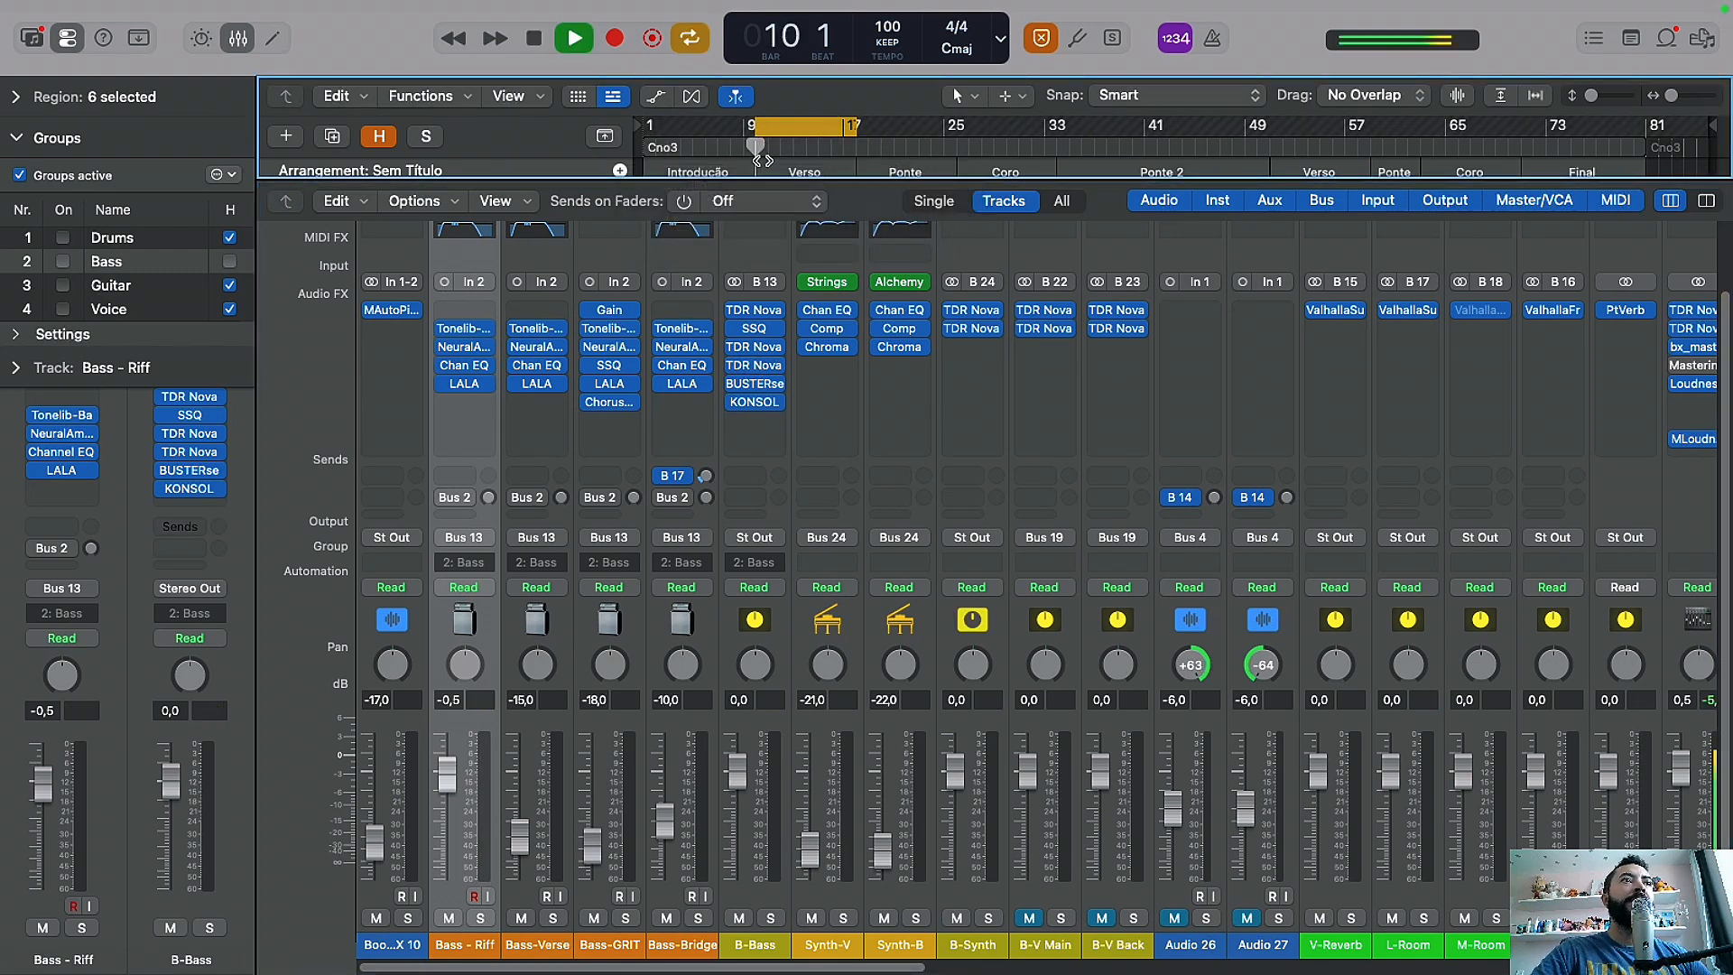
Step: Examine Tonelib-BassDrive on Bass-Verse while hearing the track in solo and back within the full mix
{"action": "left_click", "coordinate": [535, 335]}
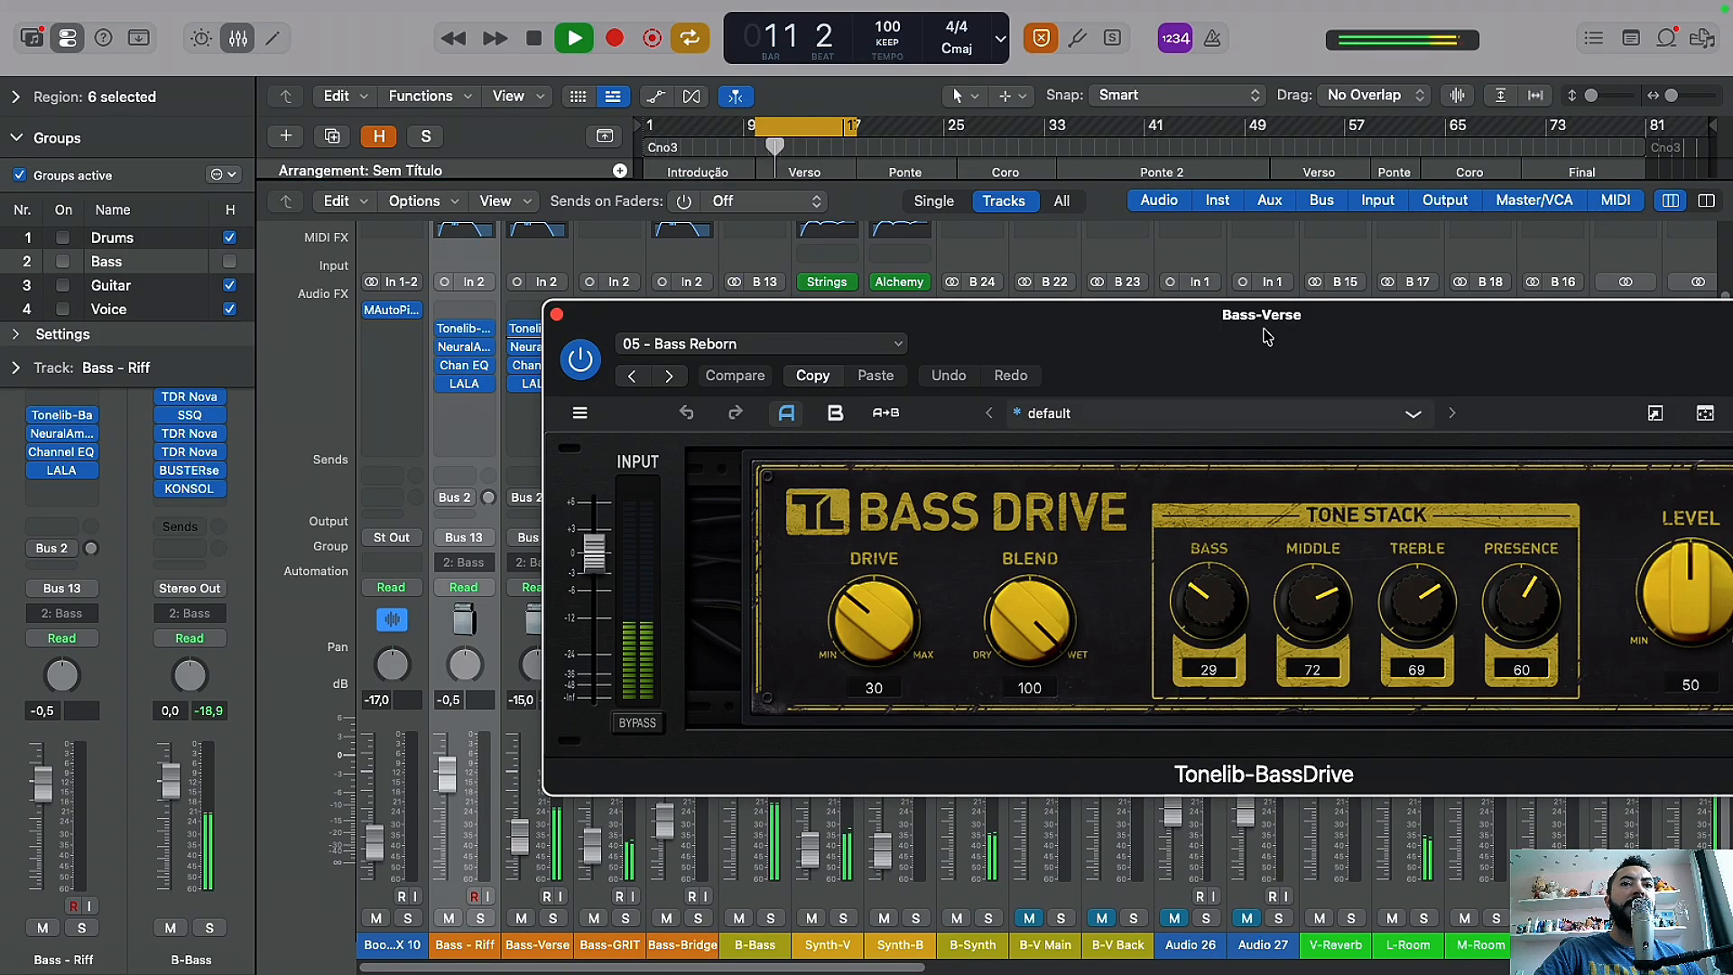
{"action": "left_click_drag", "start_coordinate": [1148, 339], "coordinate": [1012, 339]}
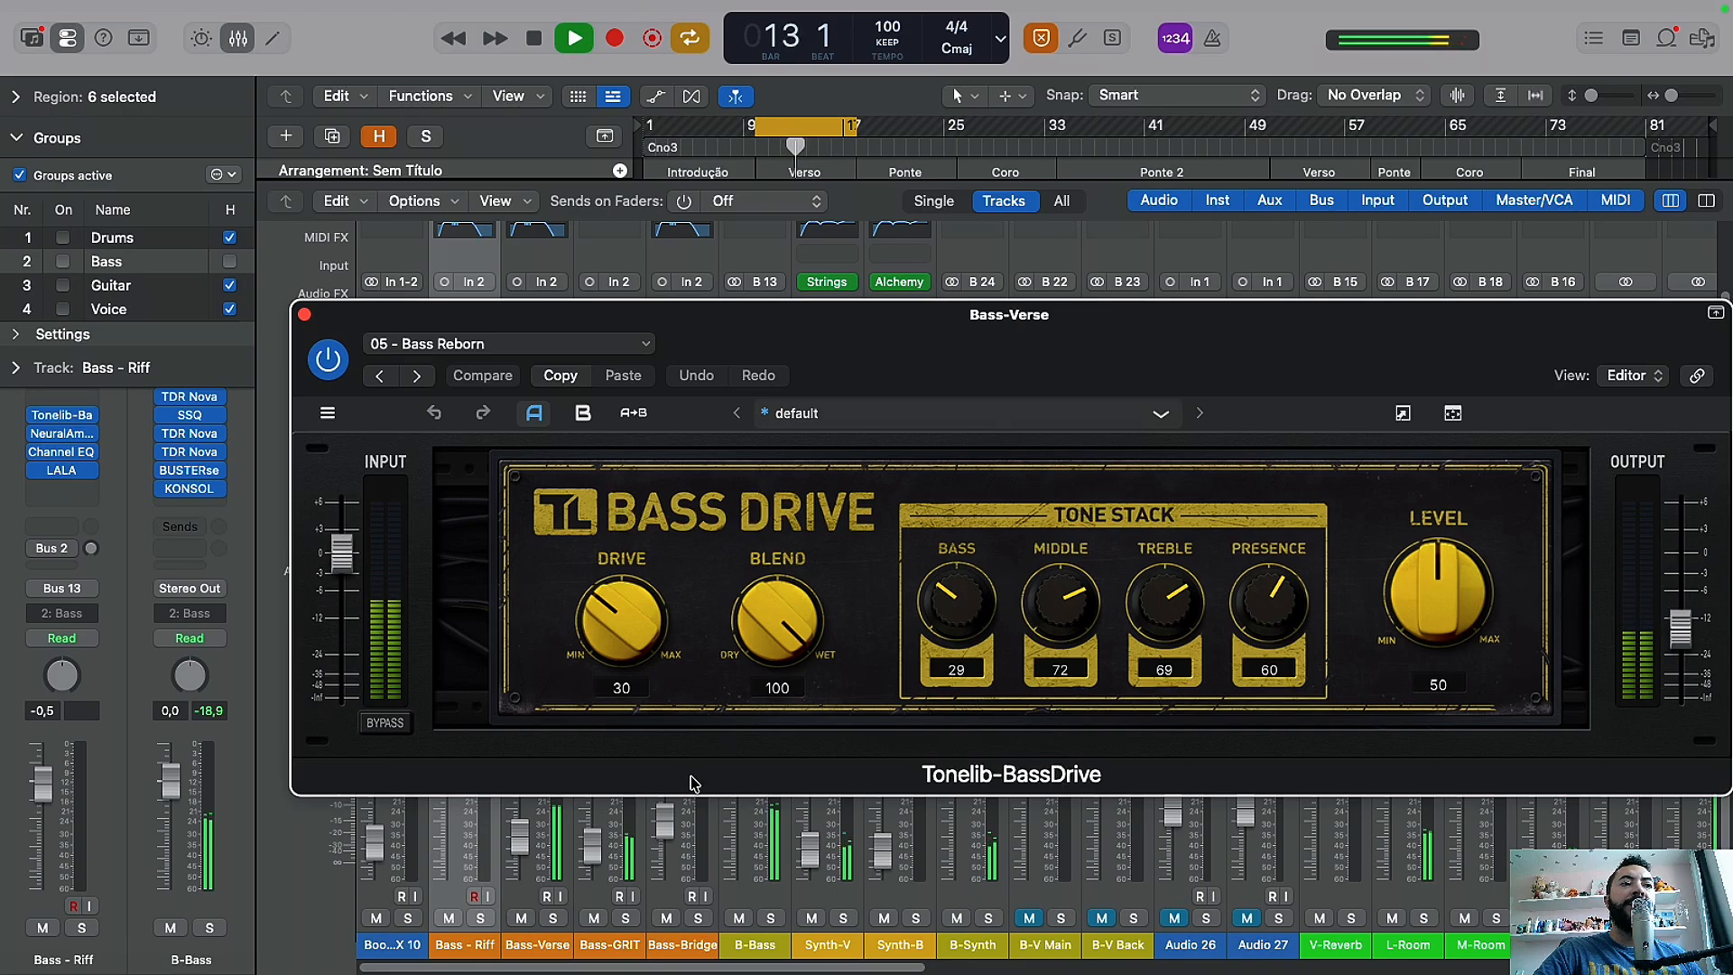
{"action": "left_click", "coordinate": [553, 918]}
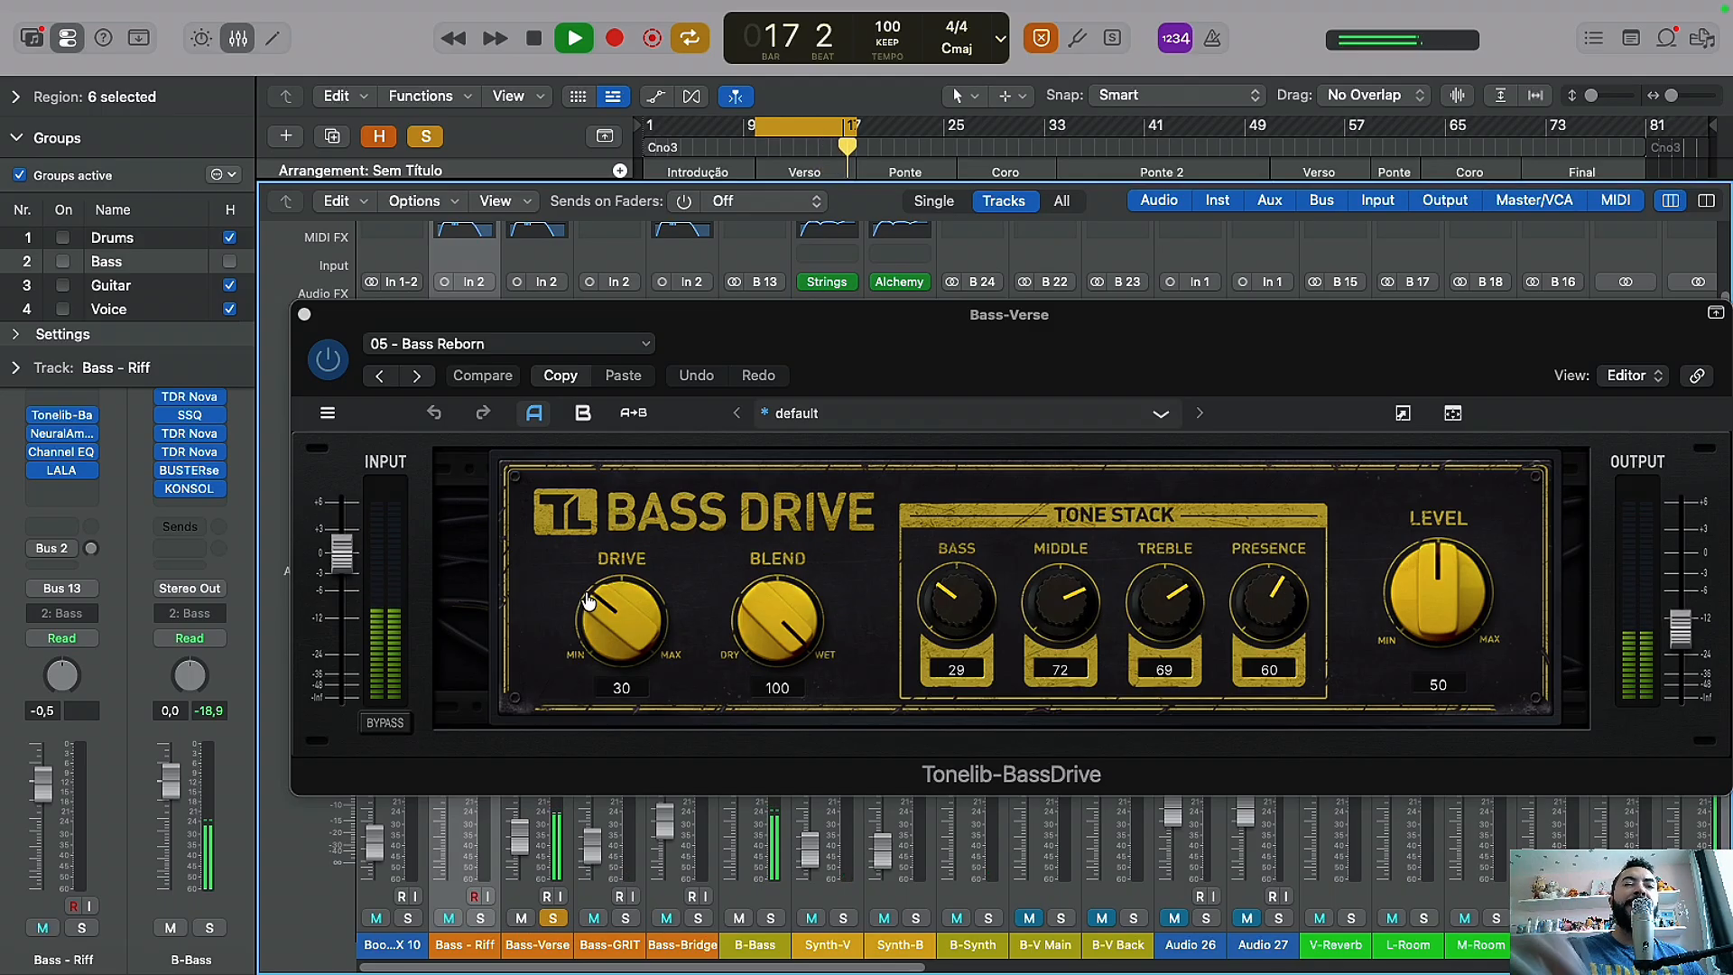
{"action": "left_click", "coordinate": [555, 919]}
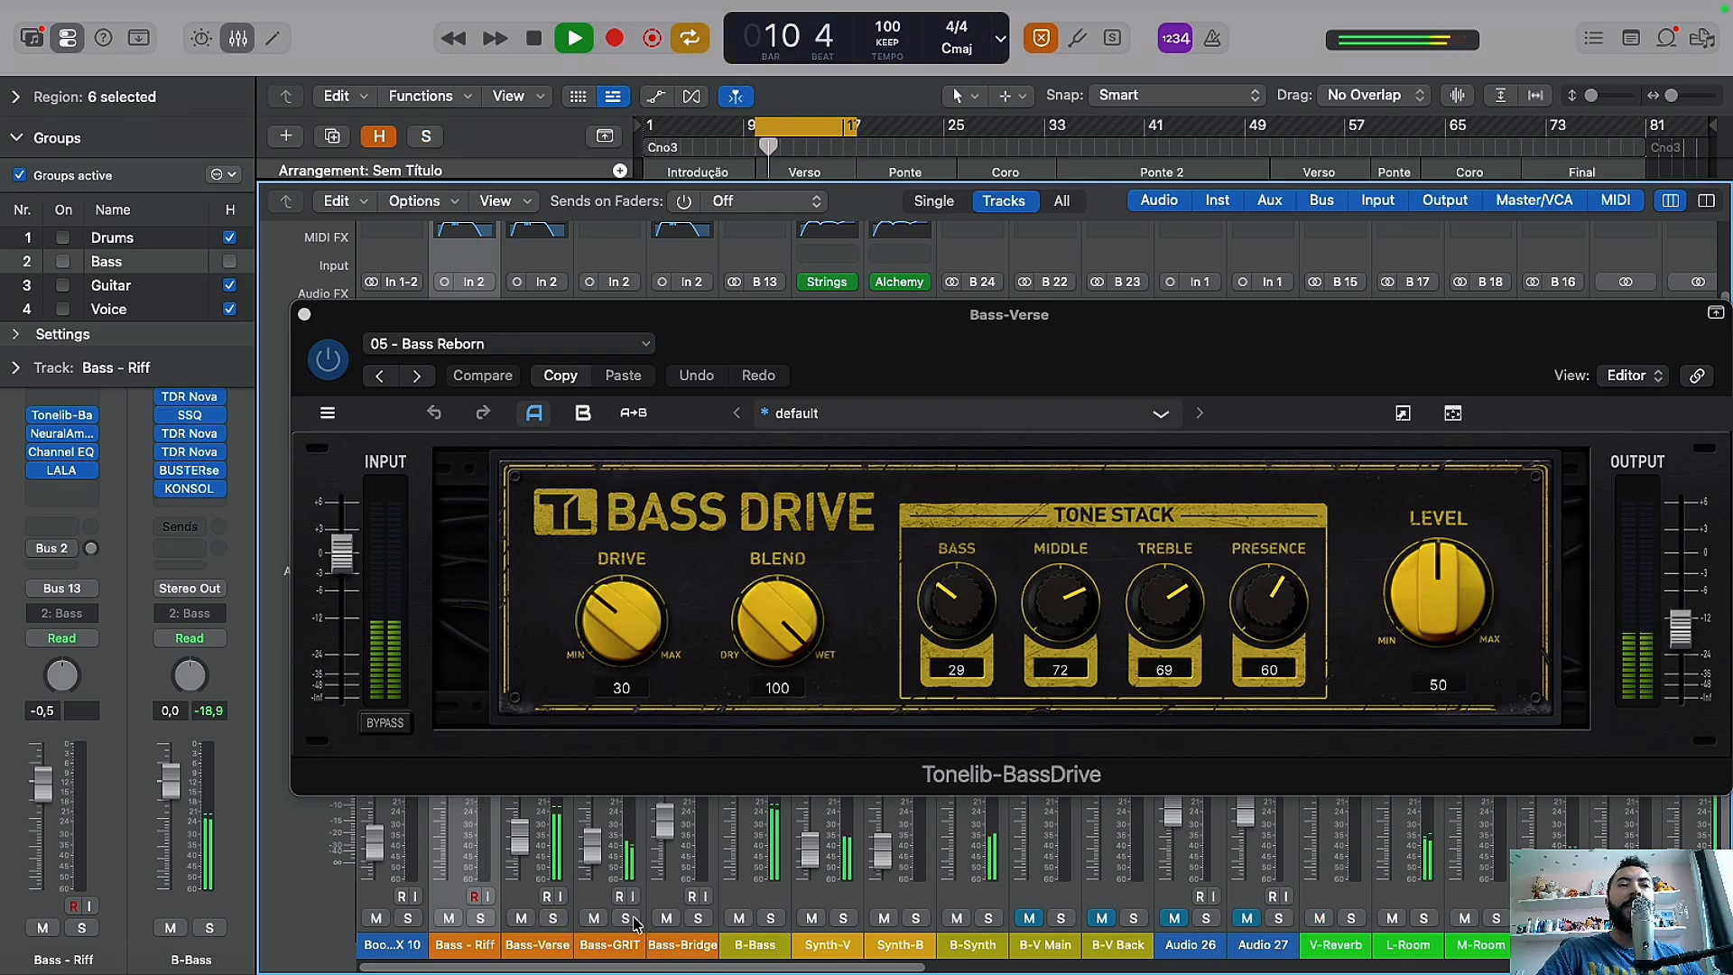
{"action": "left_click_drag", "start_coordinate": [1057, 372], "coordinate": [948, 373]}
{"action": "left_click", "coordinate": [195, 316]}
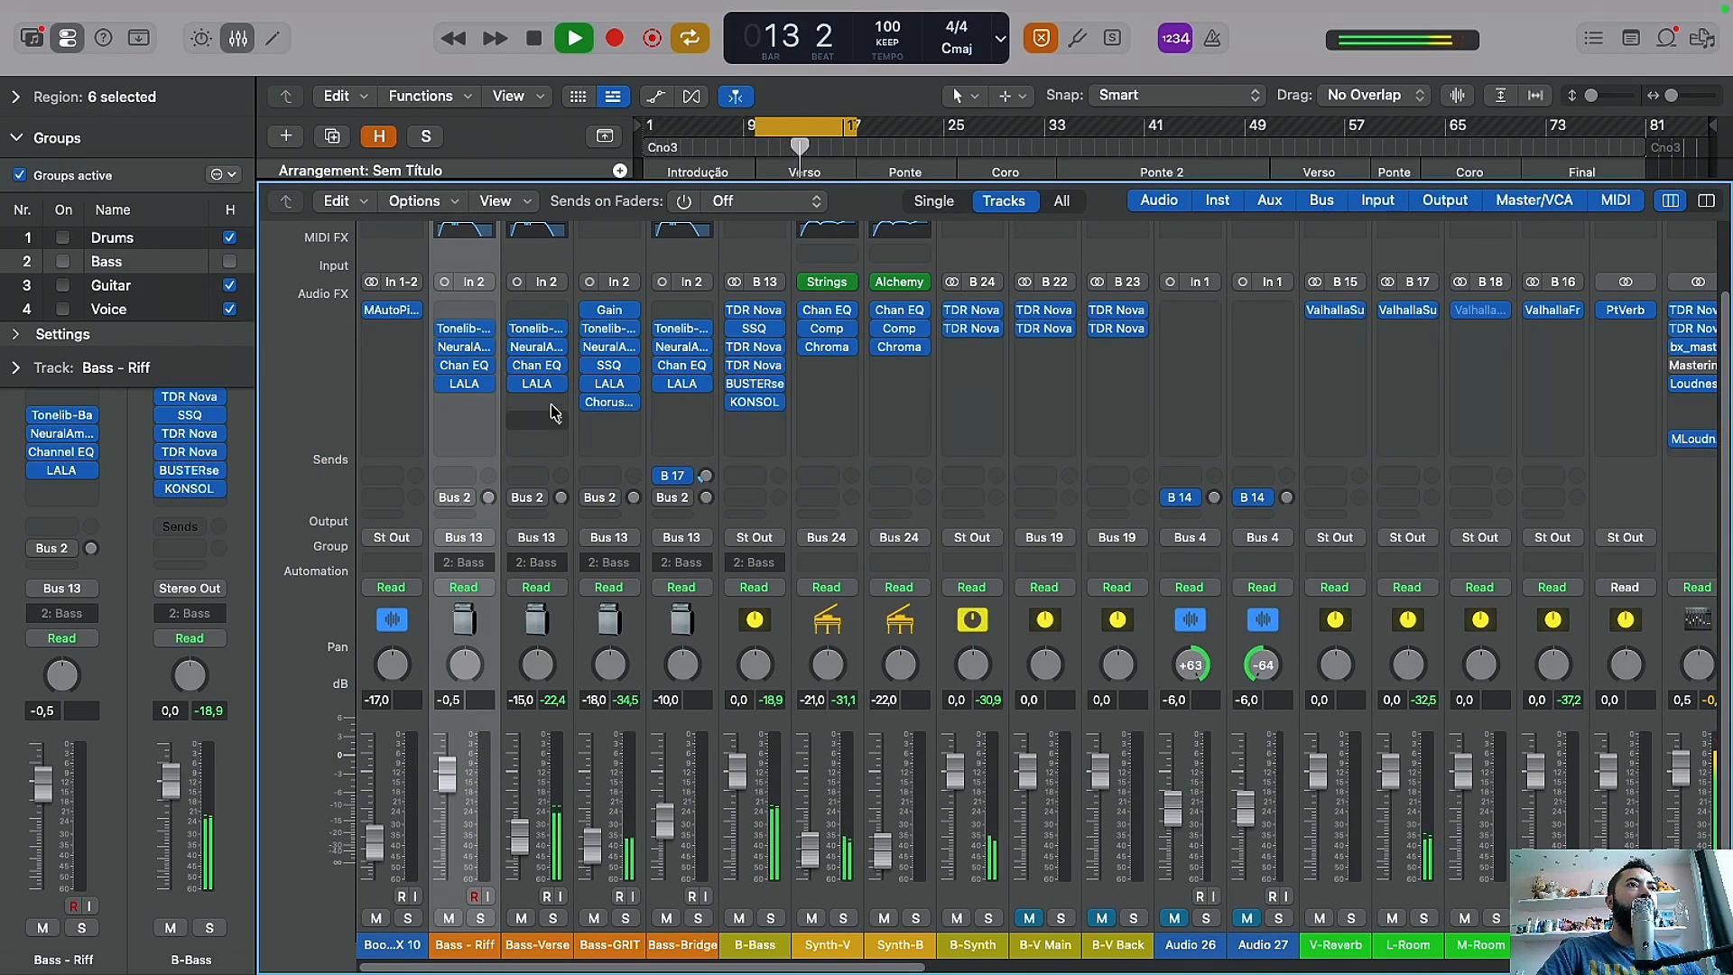
Step: Examine NeuralAmpModeler, Channel EQ and LALA on the Bass-Verse channel during verse playback, stopping playback at the end
{"action": "left_click", "coordinate": [536, 348]}
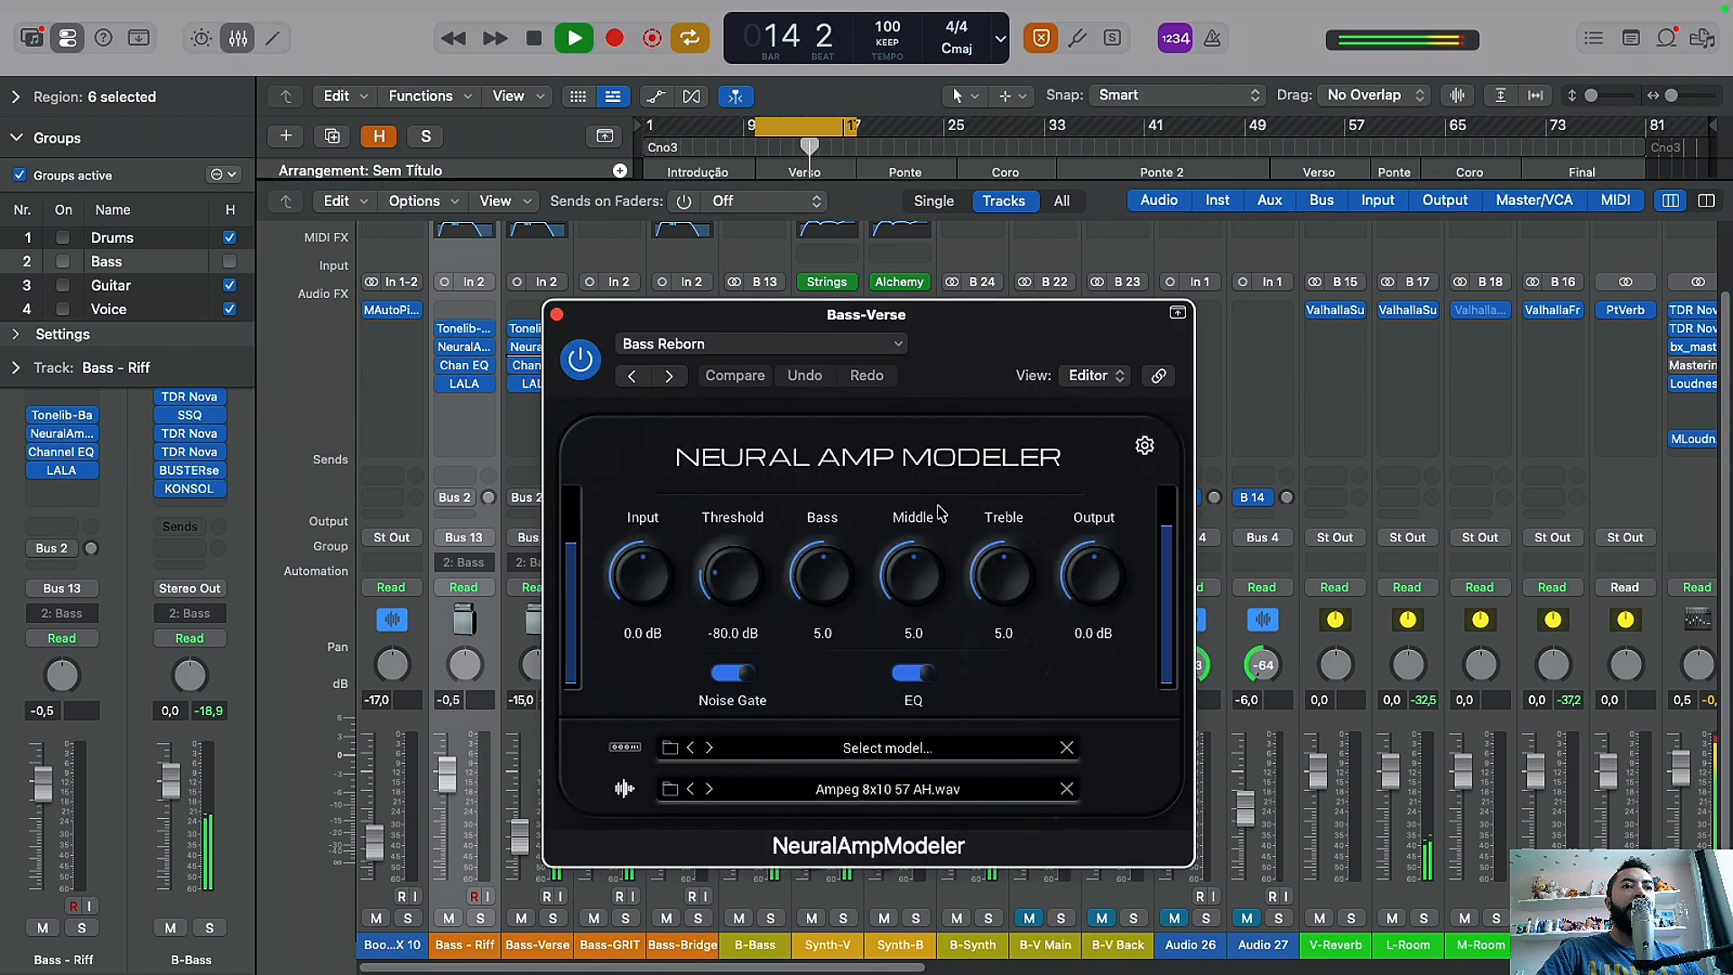
{"action": "left_click", "coordinate": [556, 315]}
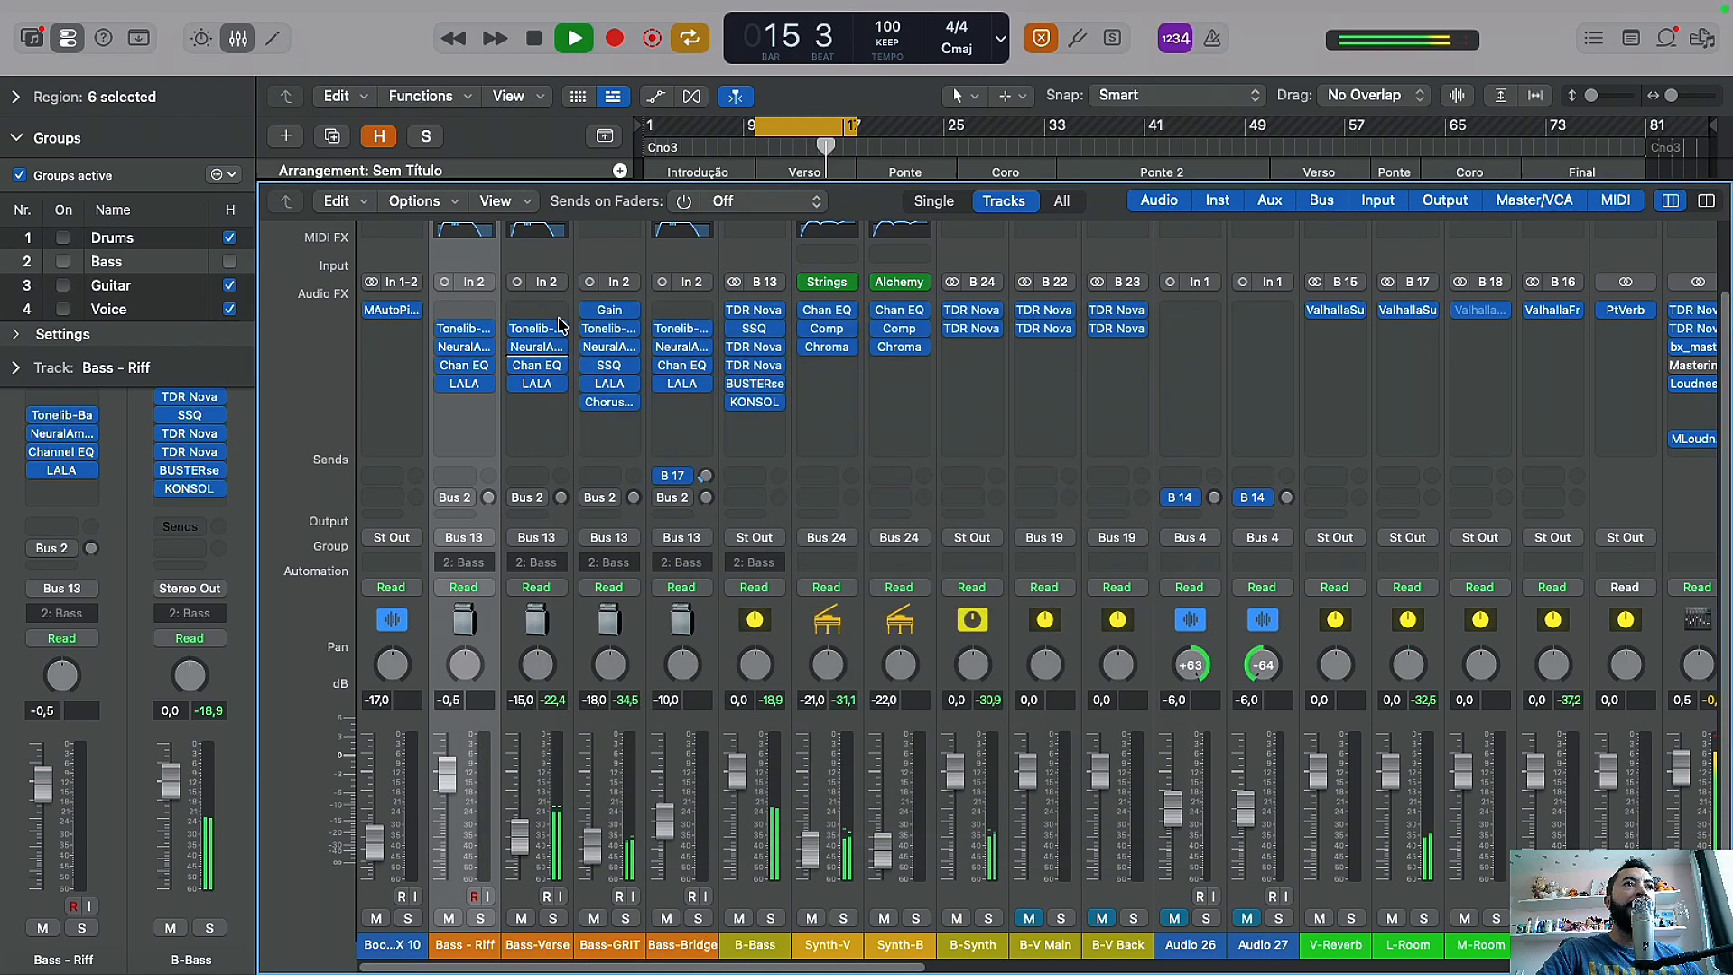
{"action": "left_click", "coordinate": [546, 366]}
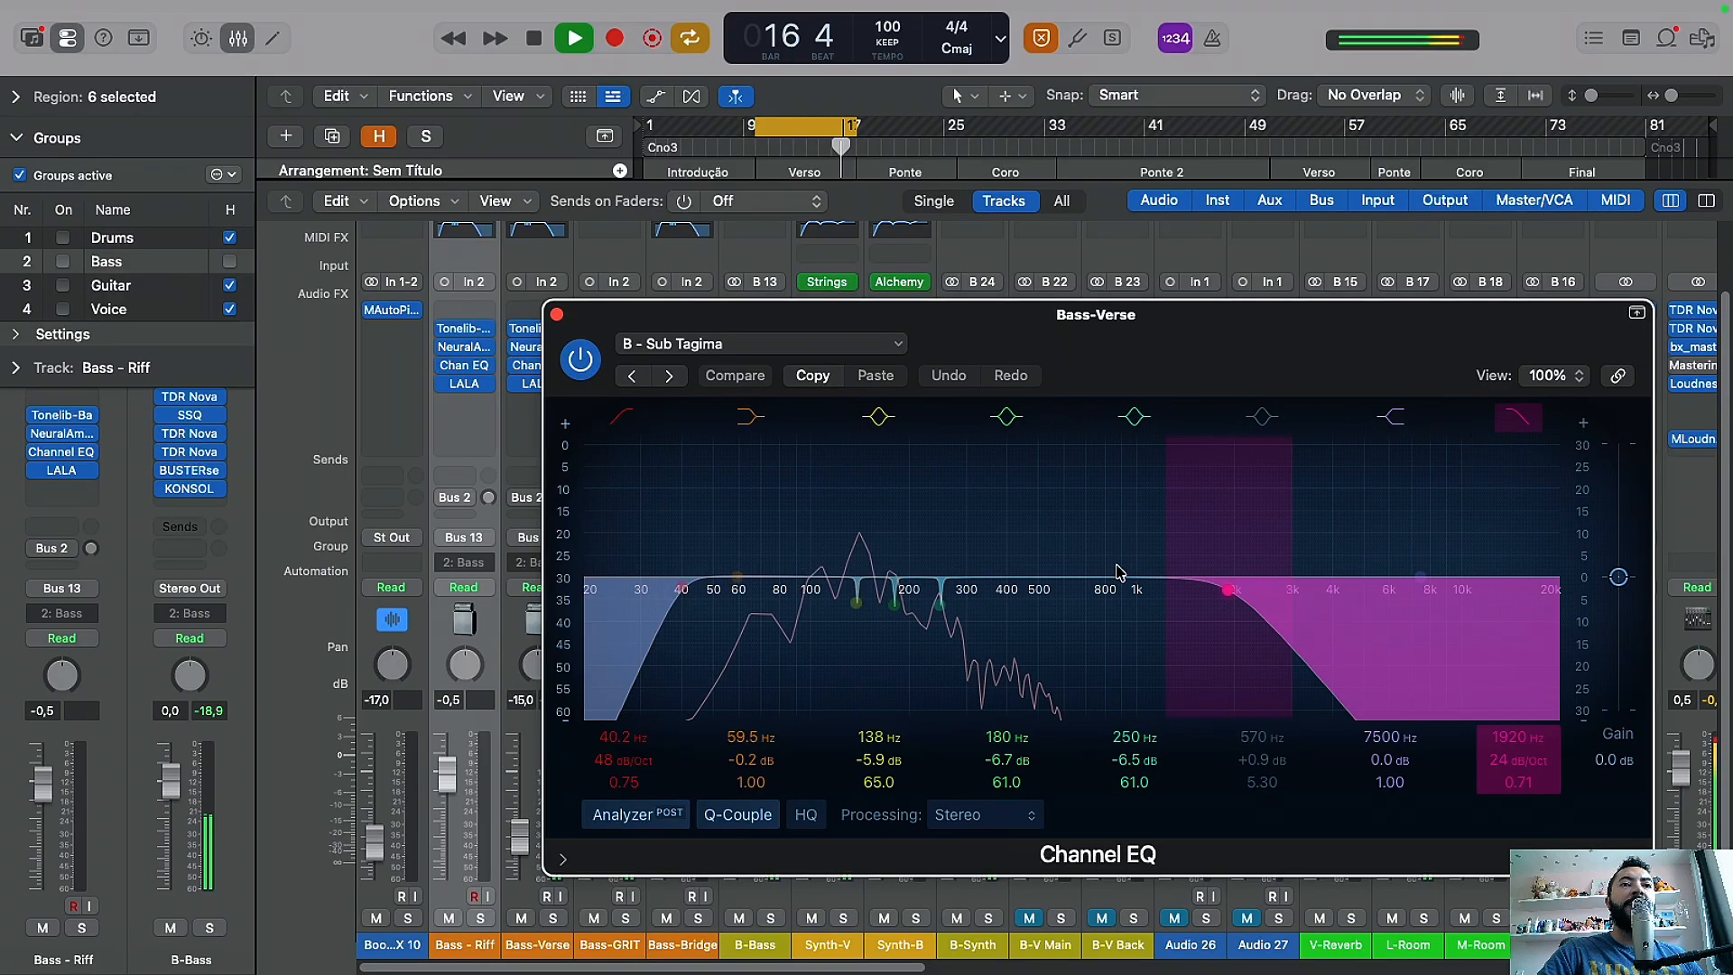
{"action": "left_click", "coordinate": [557, 315]}
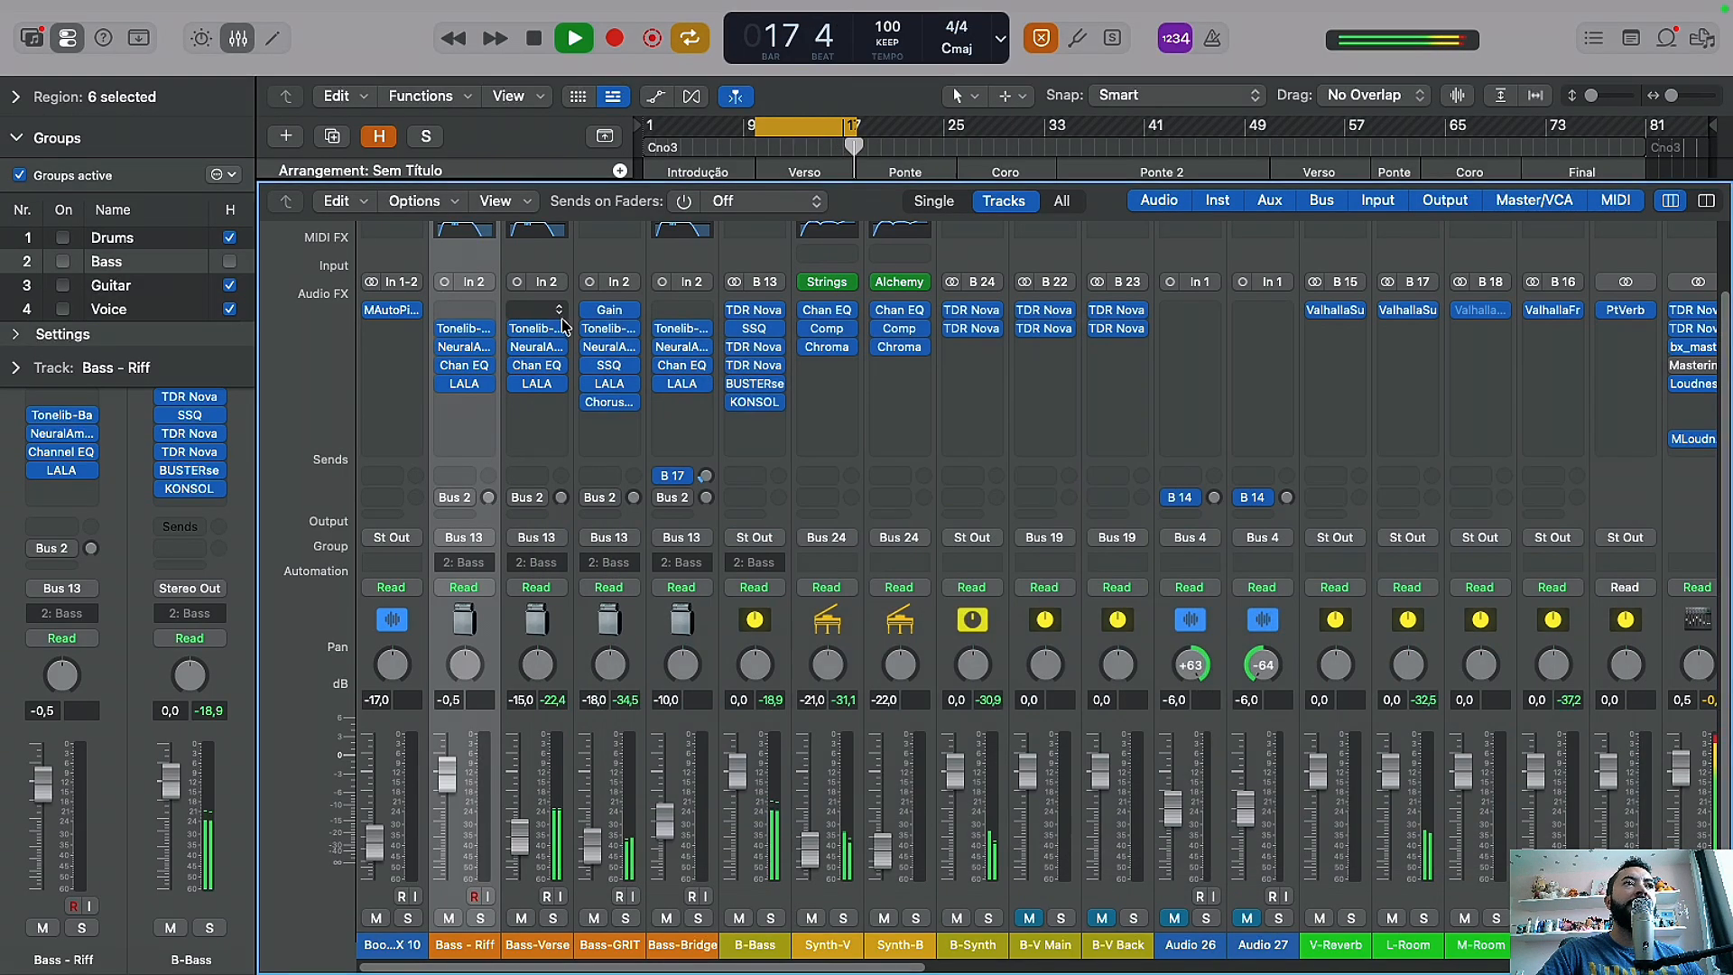
{"action": "left_click", "coordinate": [537, 385]}
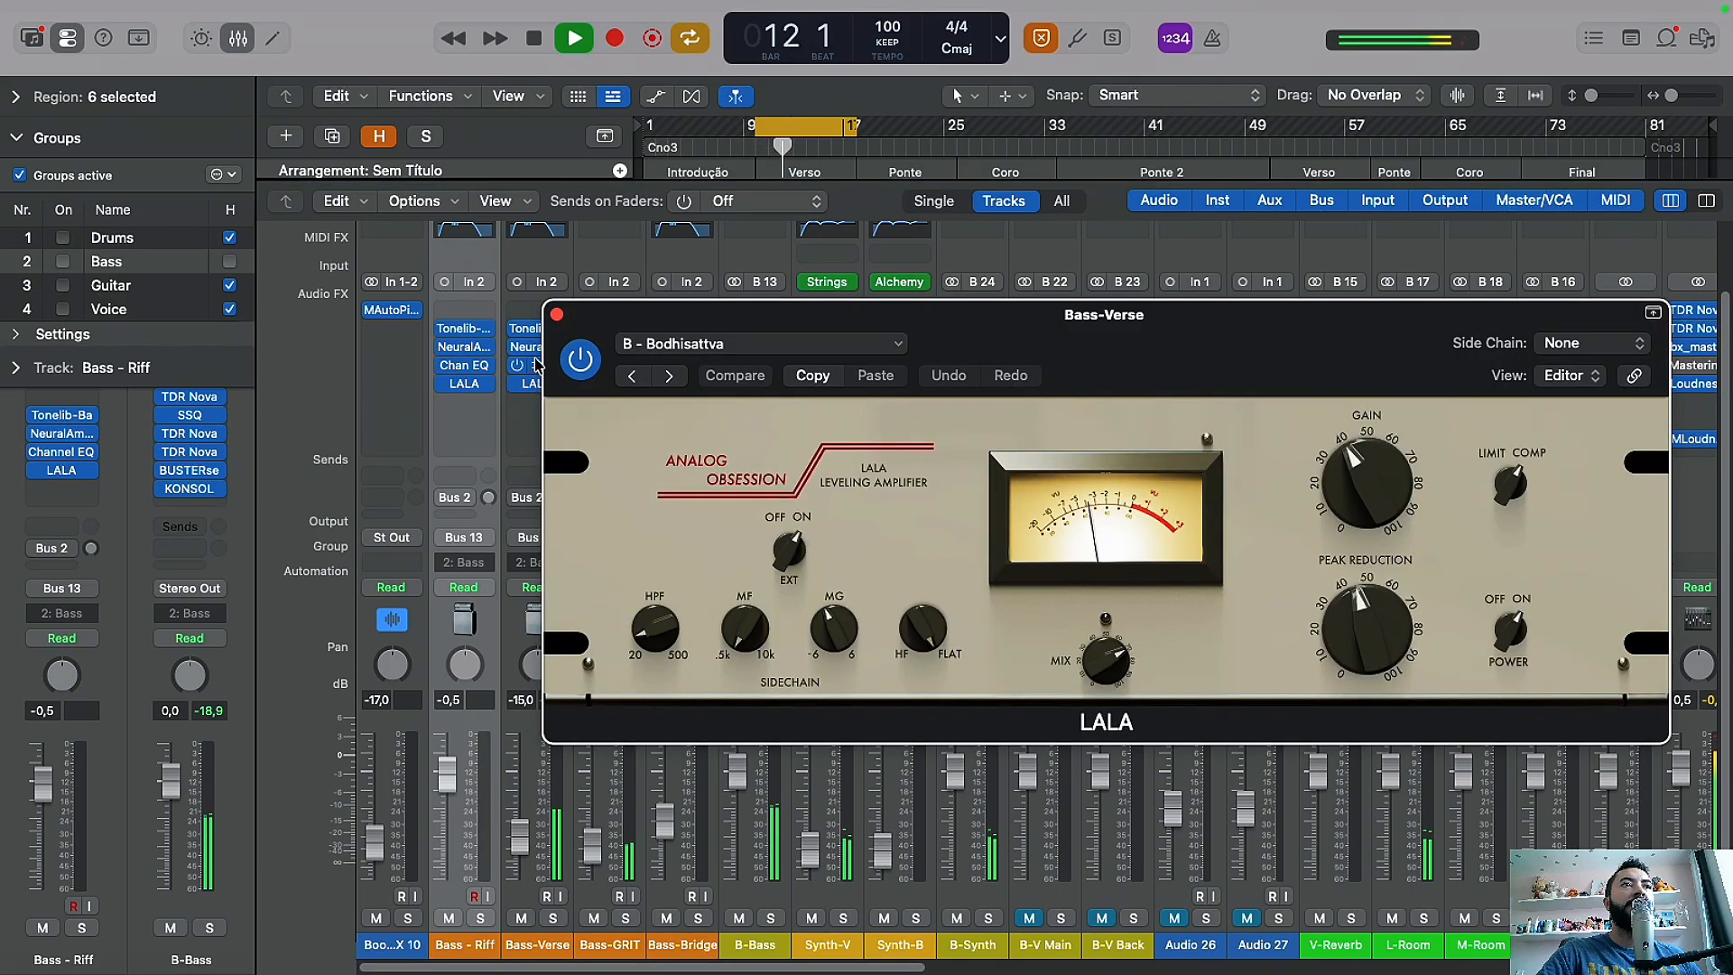
{"action": "left_click", "coordinate": [557, 314]}
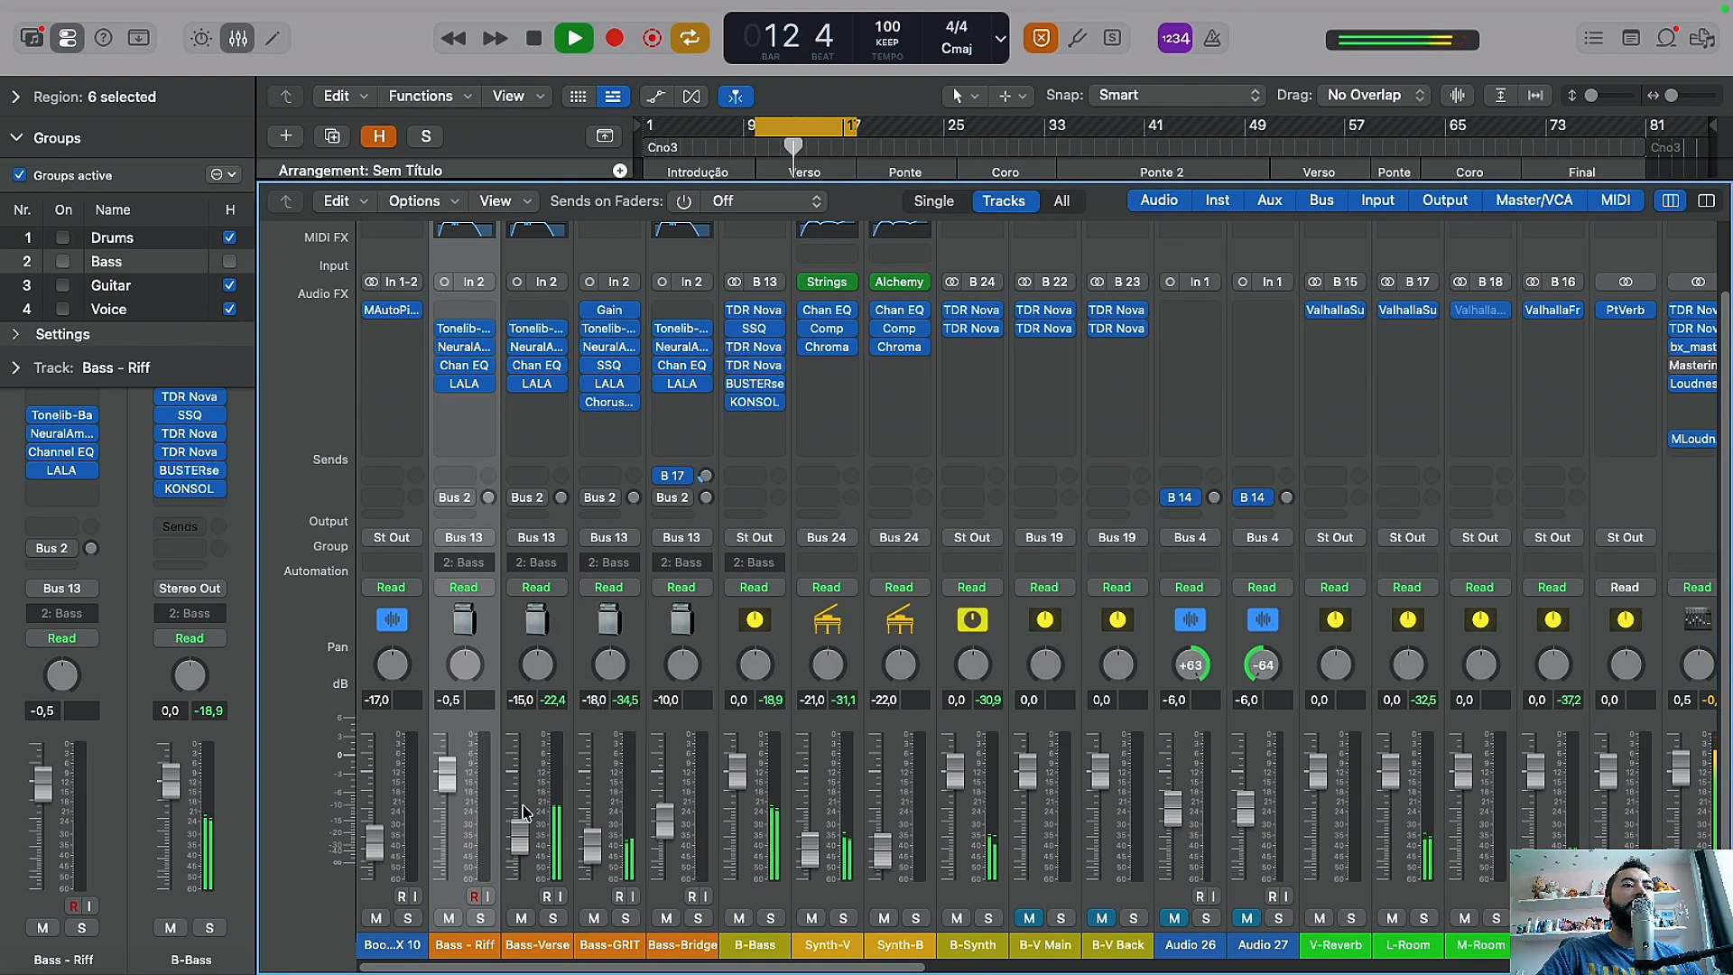
{"action": "key", "text": "space"}
Step: Select the Bass-GRIT track, view its verse regions in the arrangement, and examine its Gain plug-in
{"action": "left_click", "coordinate": [604, 901]}
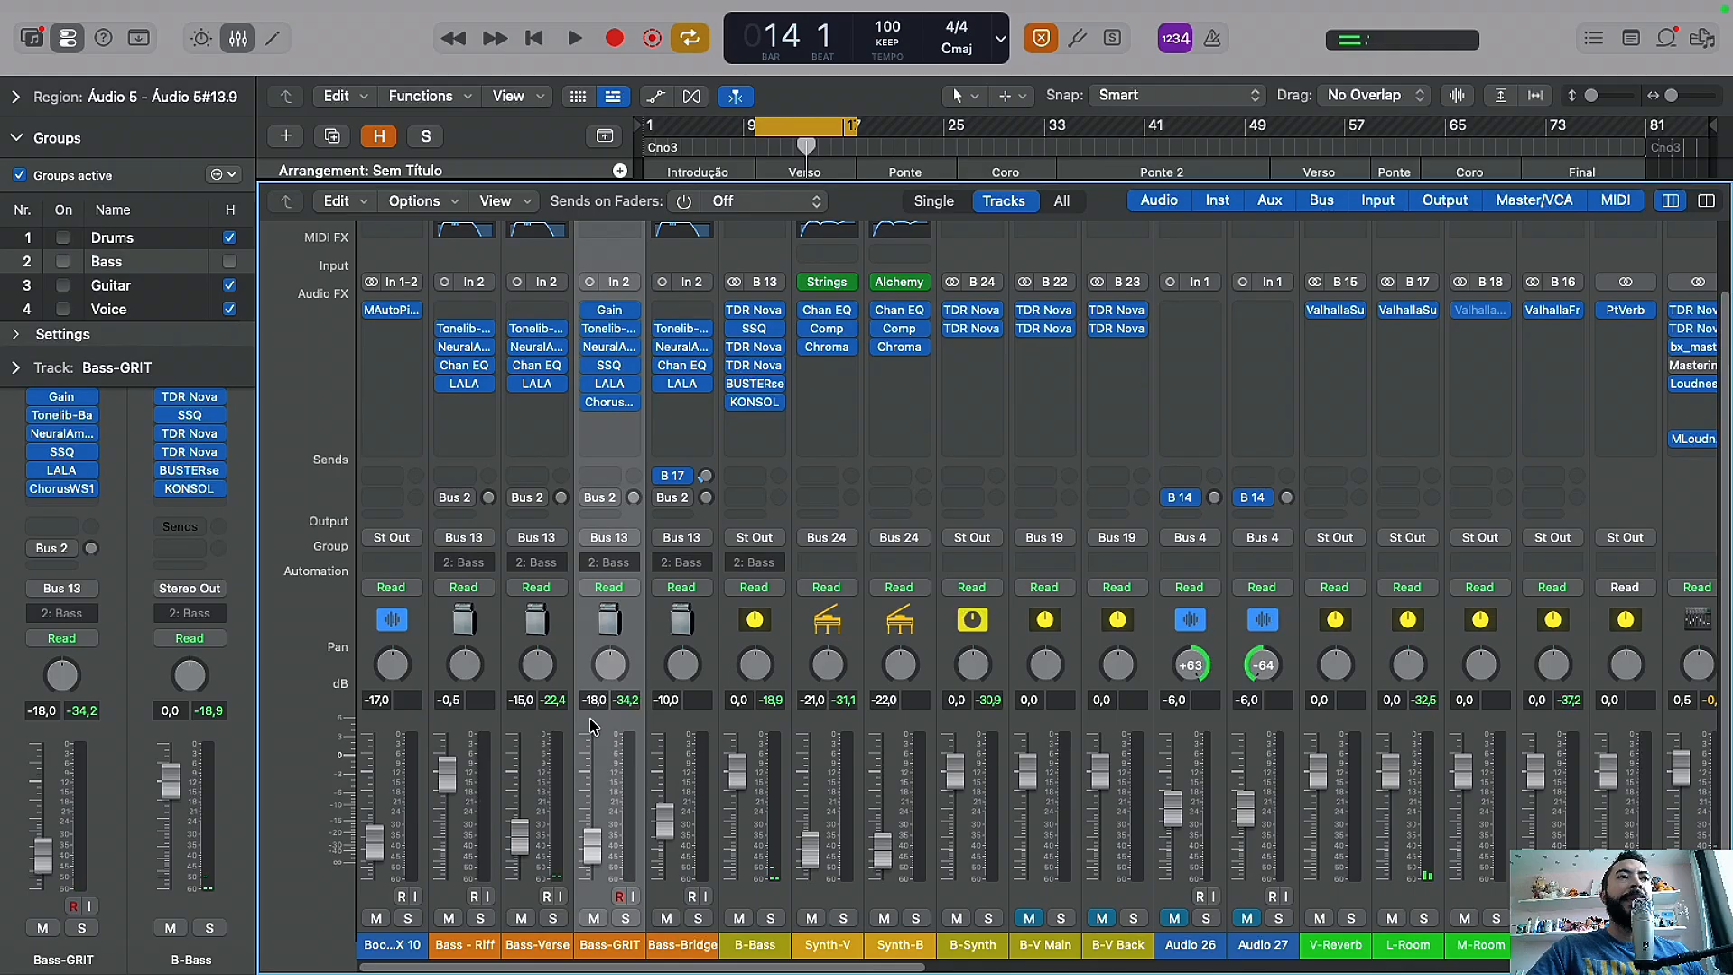
{"action": "key", "text": "x"}
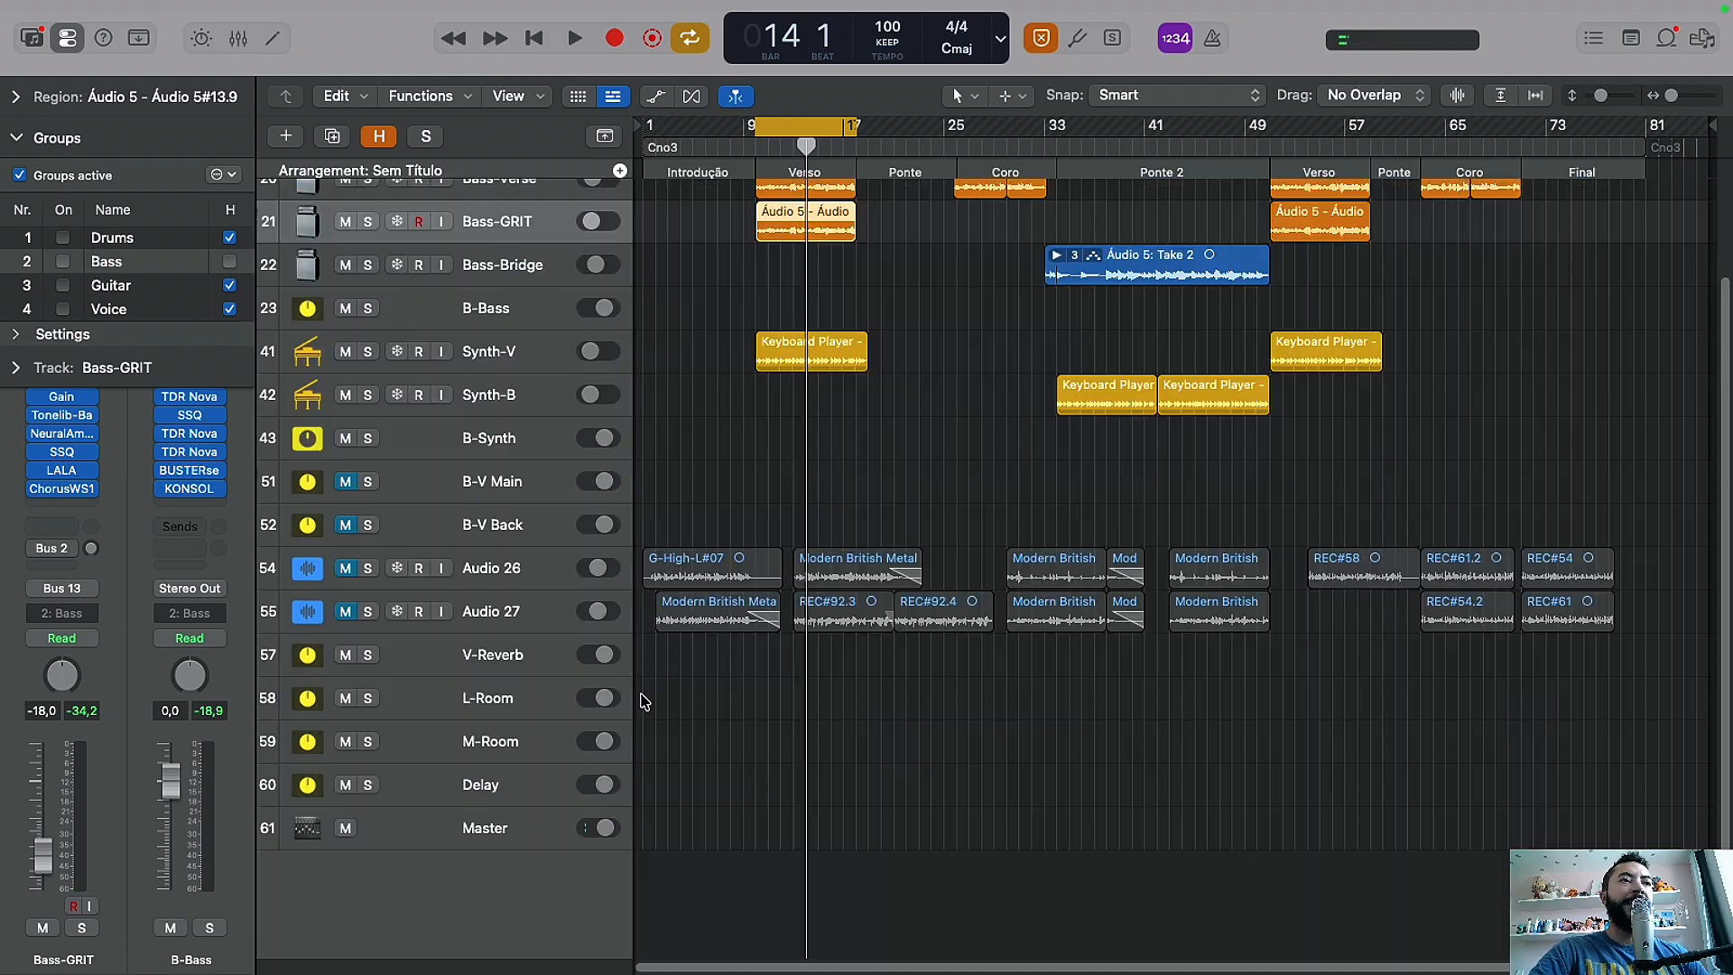
{"action": "scroll", "coordinate": [973, 581], "scroll_direction": "up", "scroll_amount": 3}
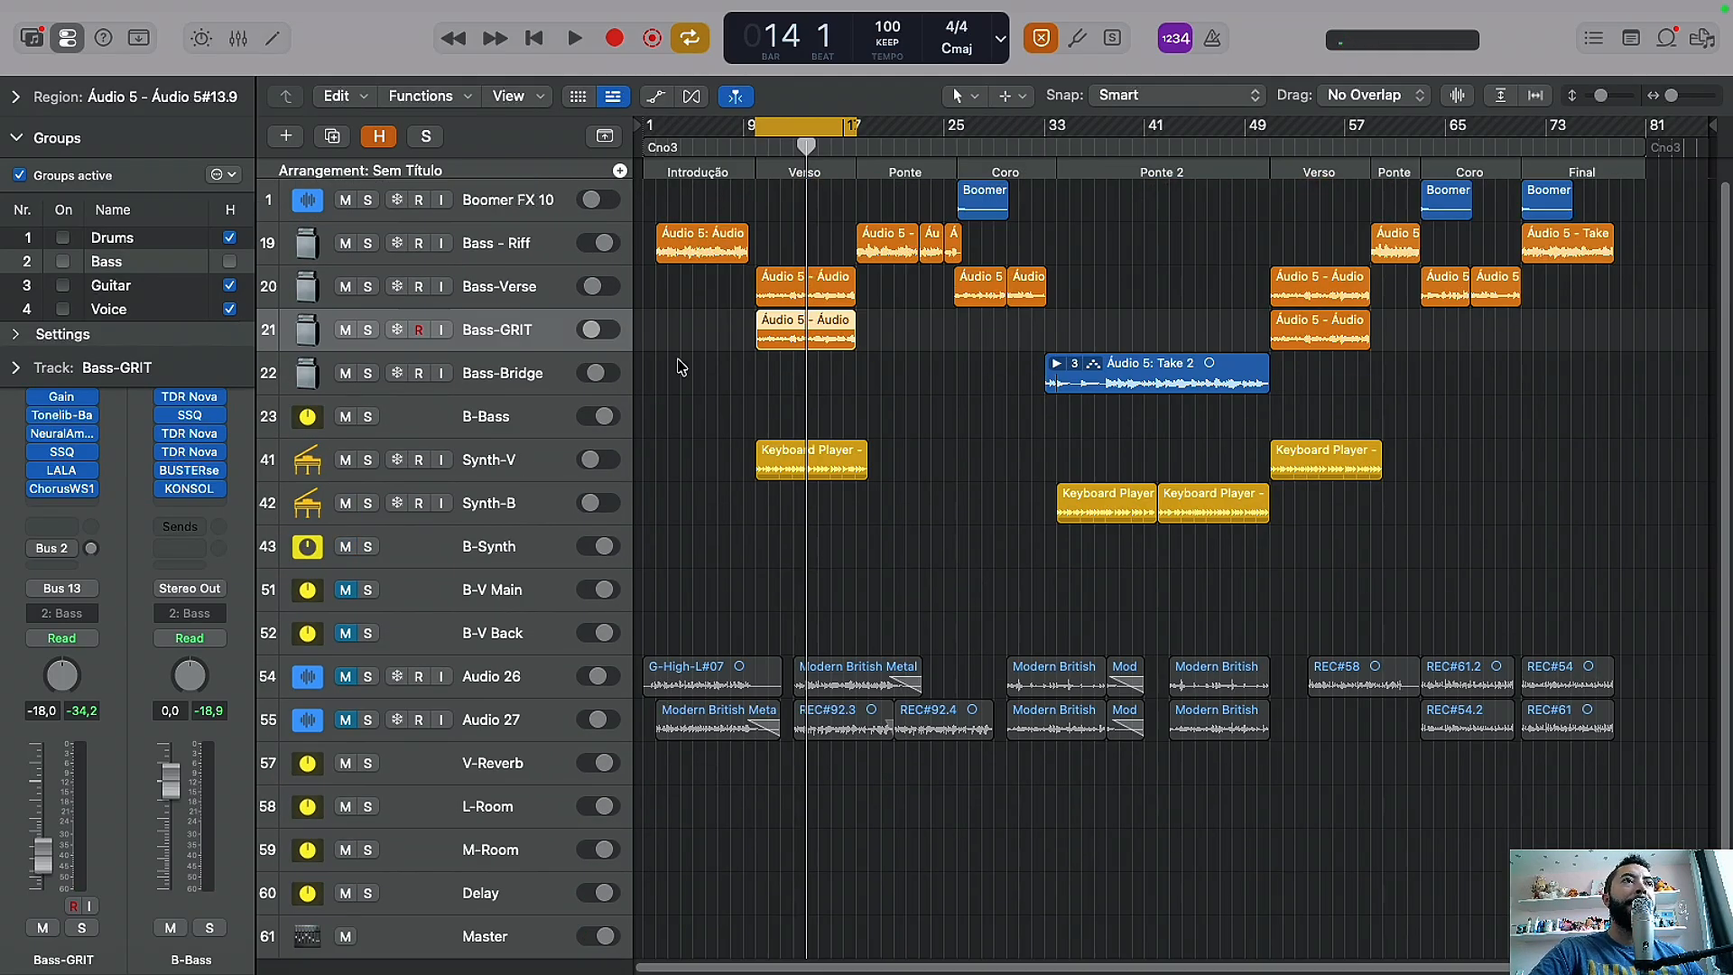
{"action": "left_click", "coordinate": [65, 400]}
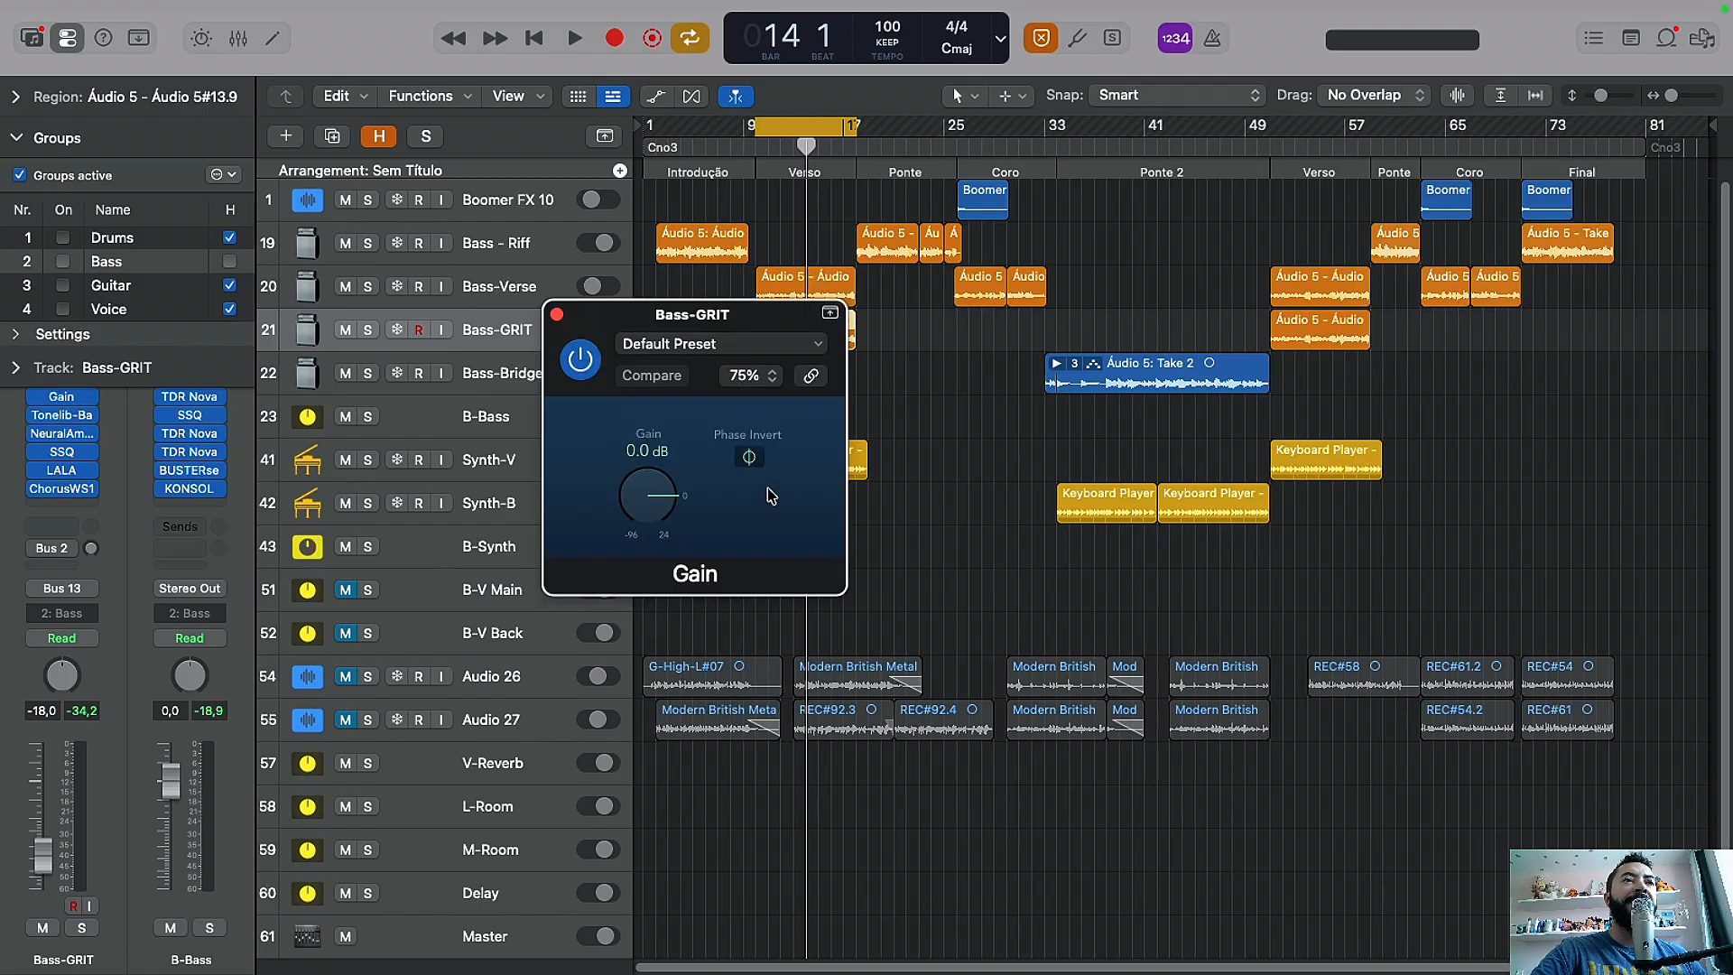
{"action": "left_click", "coordinate": [557, 315]}
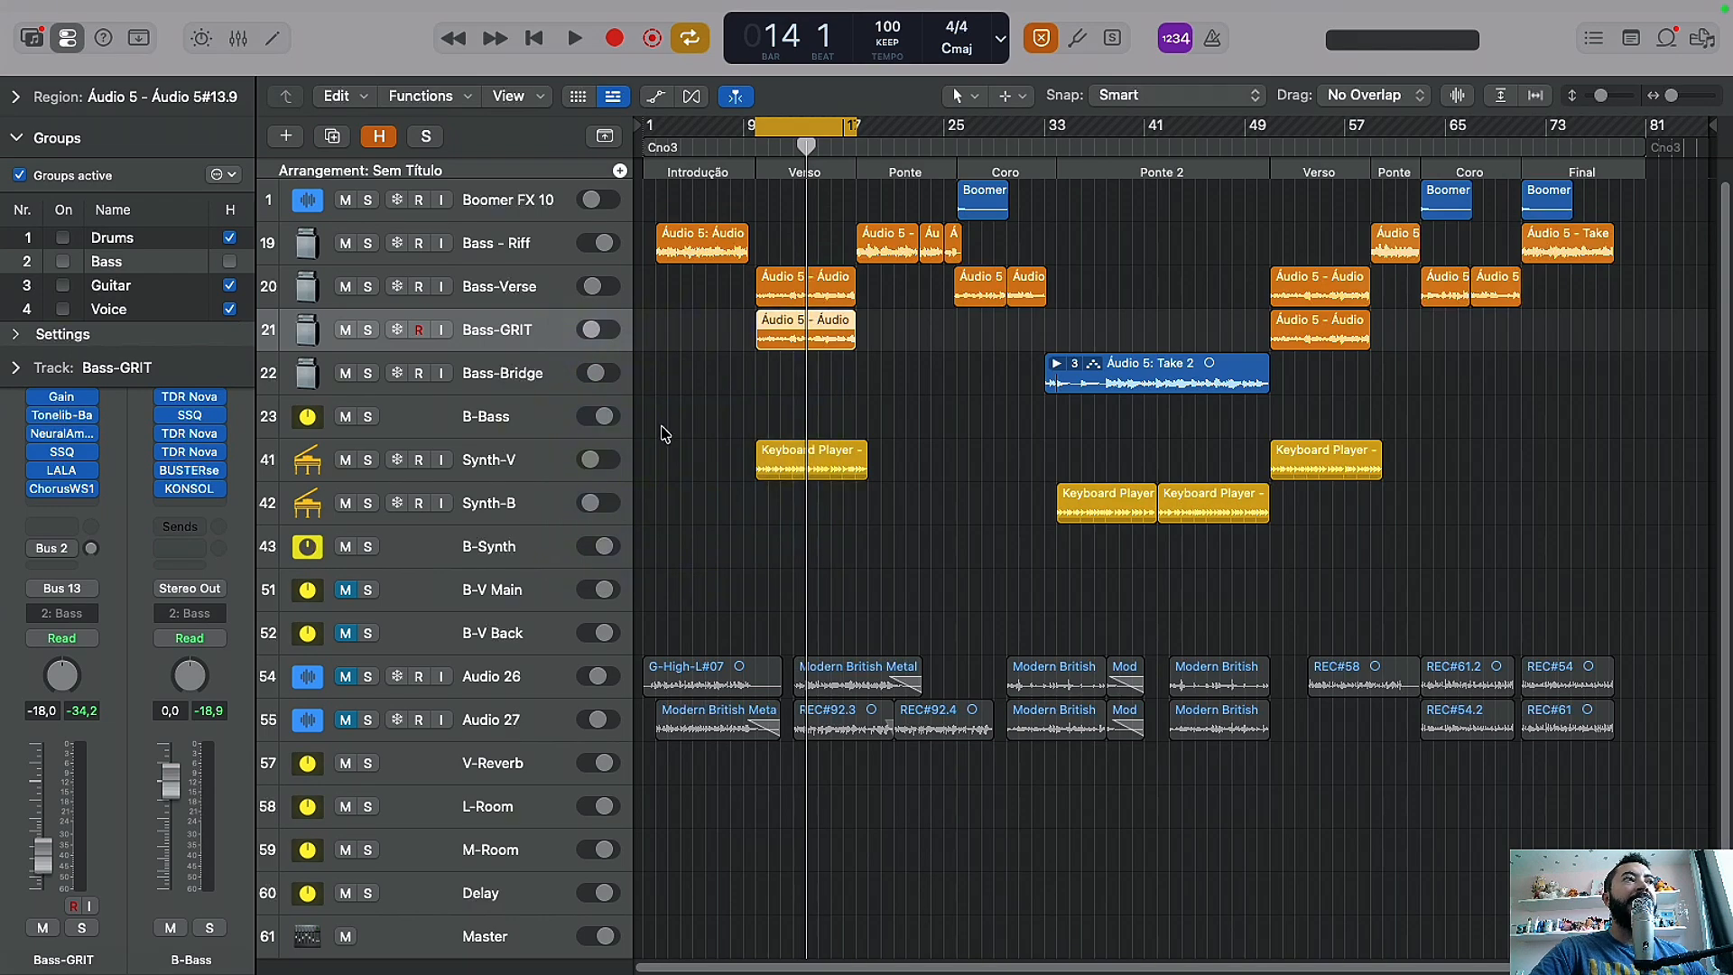
Step: Examine Tonelib-BassDrive and the SSQ equalizer on the Bass-GRIT channel
{"action": "key", "text": "x"}
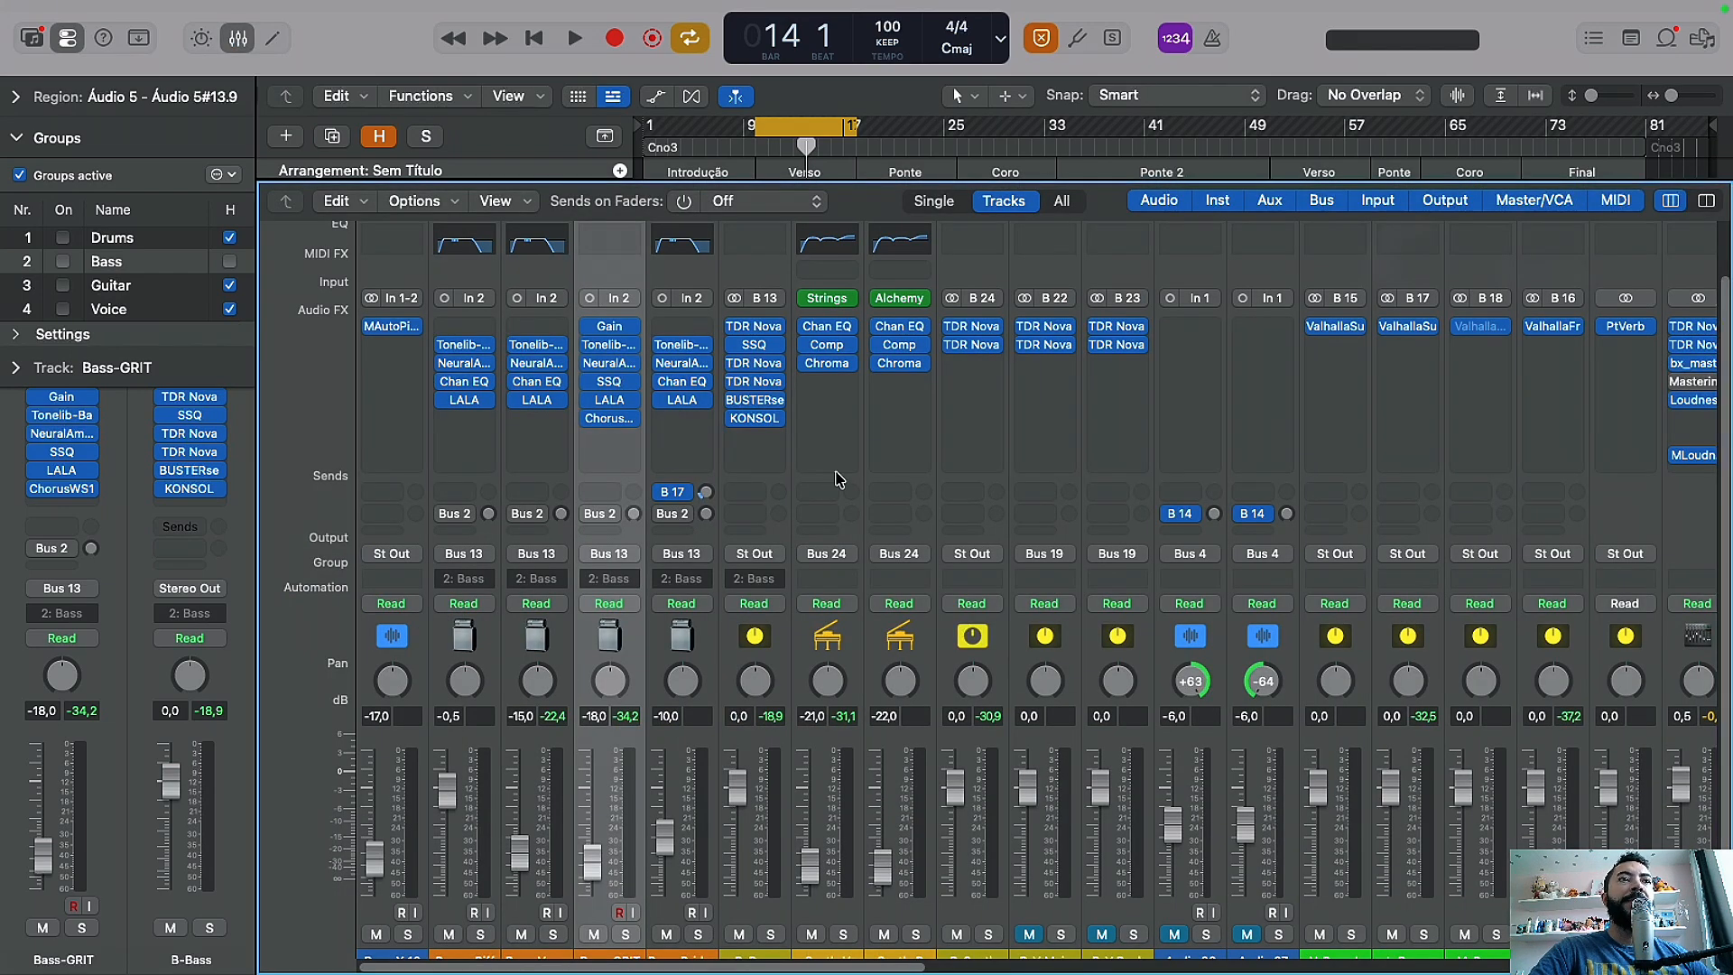
{"action": "left_click", "coordinate": [612, 350]}
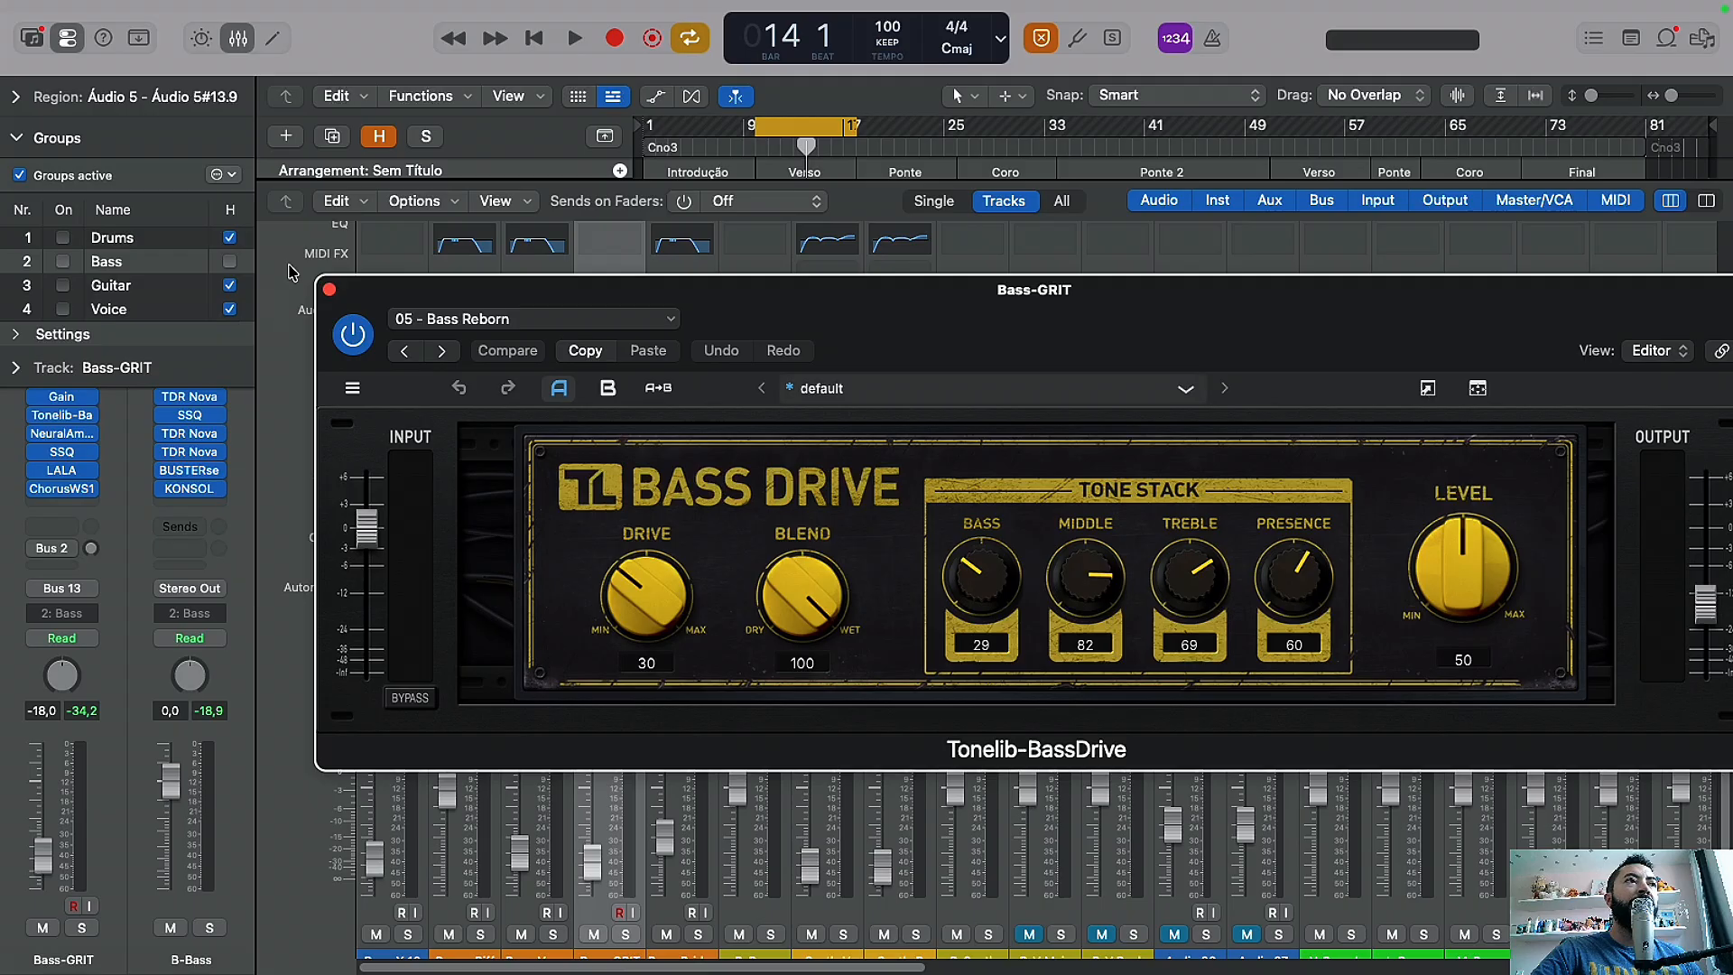
{"action": "left_click", "coordinate": [329, 289]}
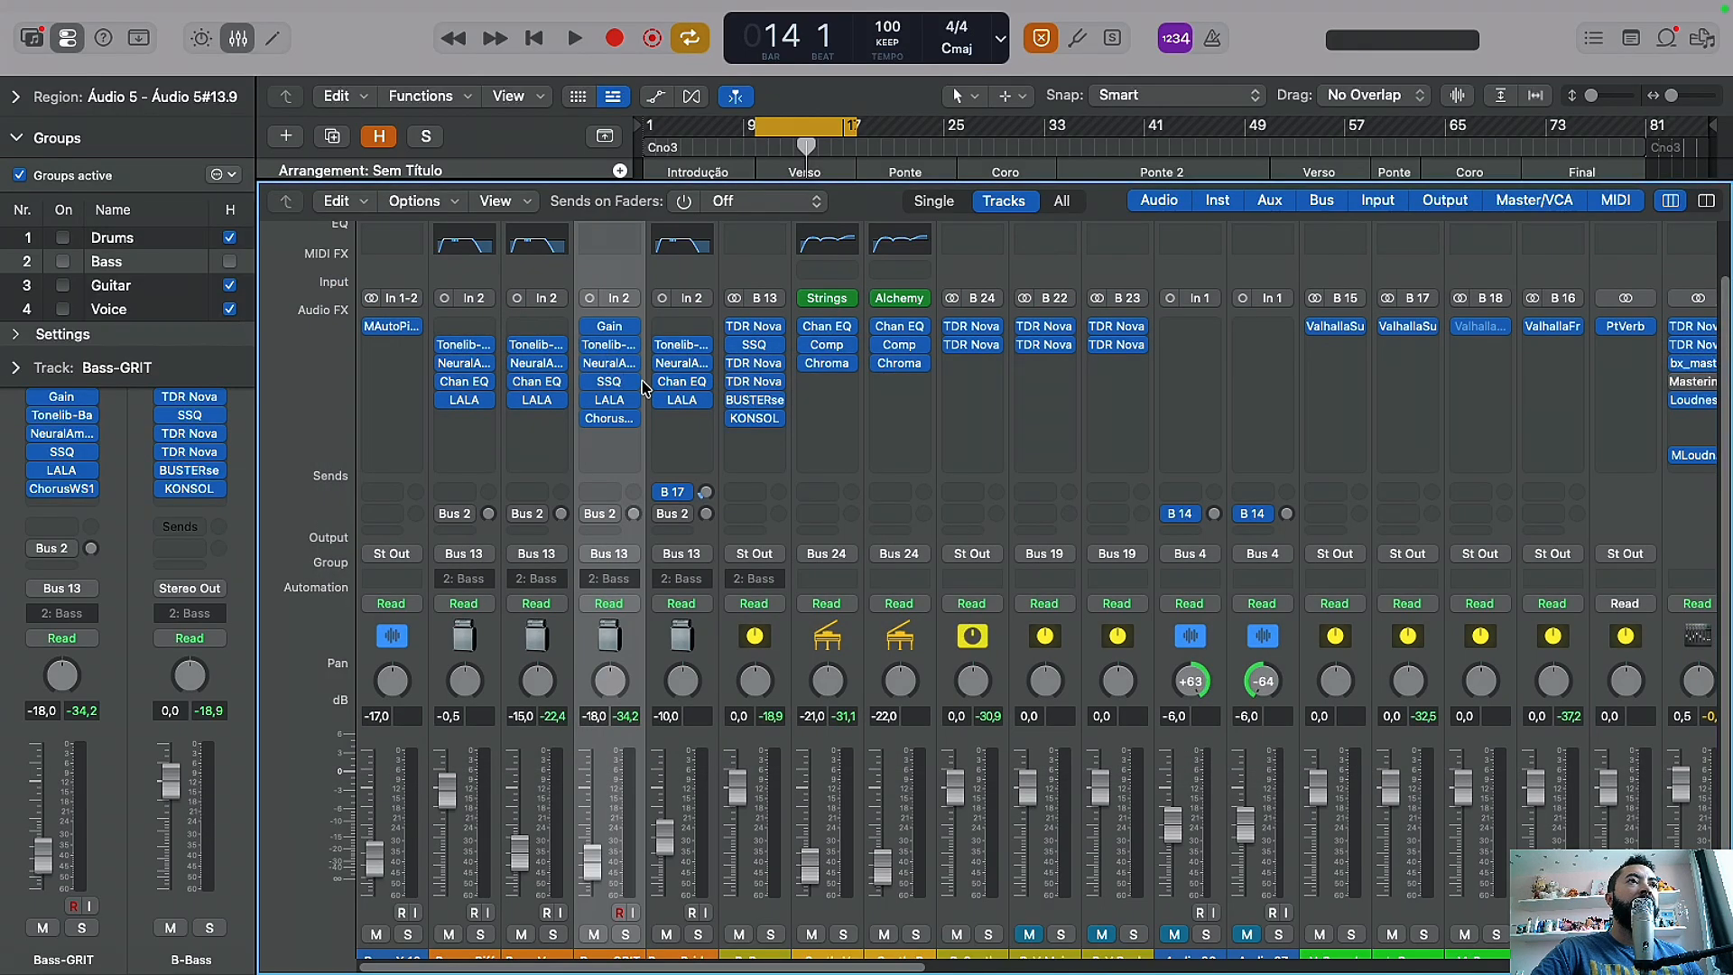
{"action": "left_click", "coordinate": [612, 383]}
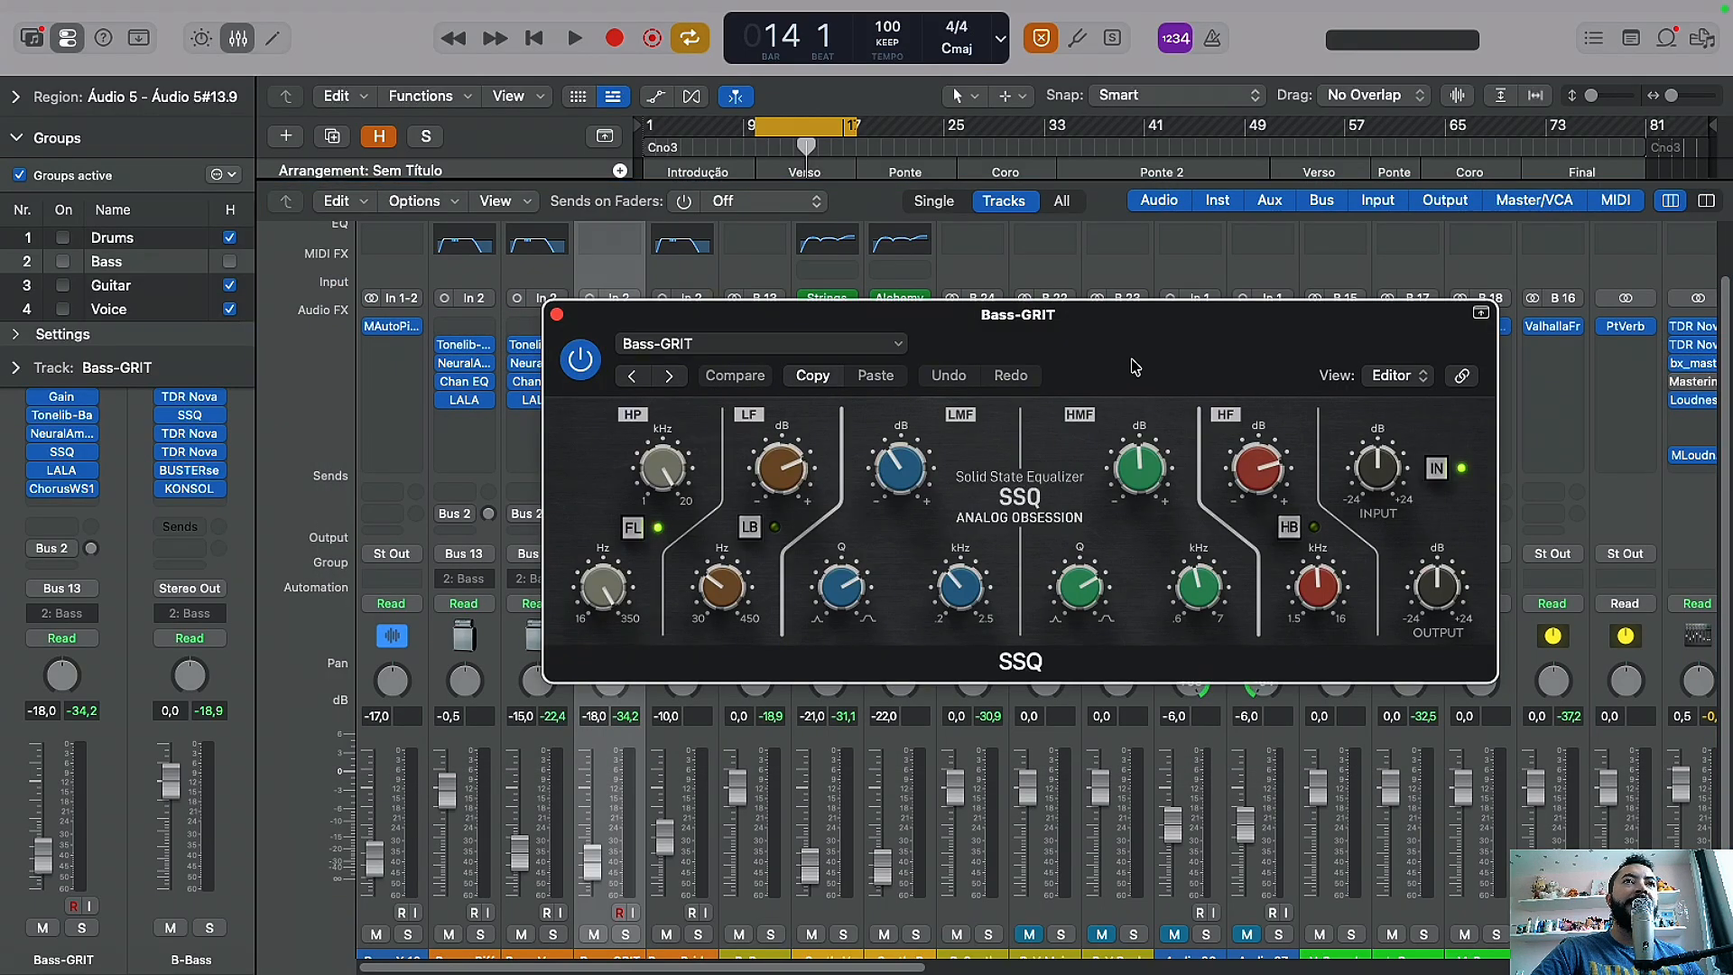
{"action": "left_click_drag", "start_coordinate": [1134, 367], "coordinate": [1116, 378]}
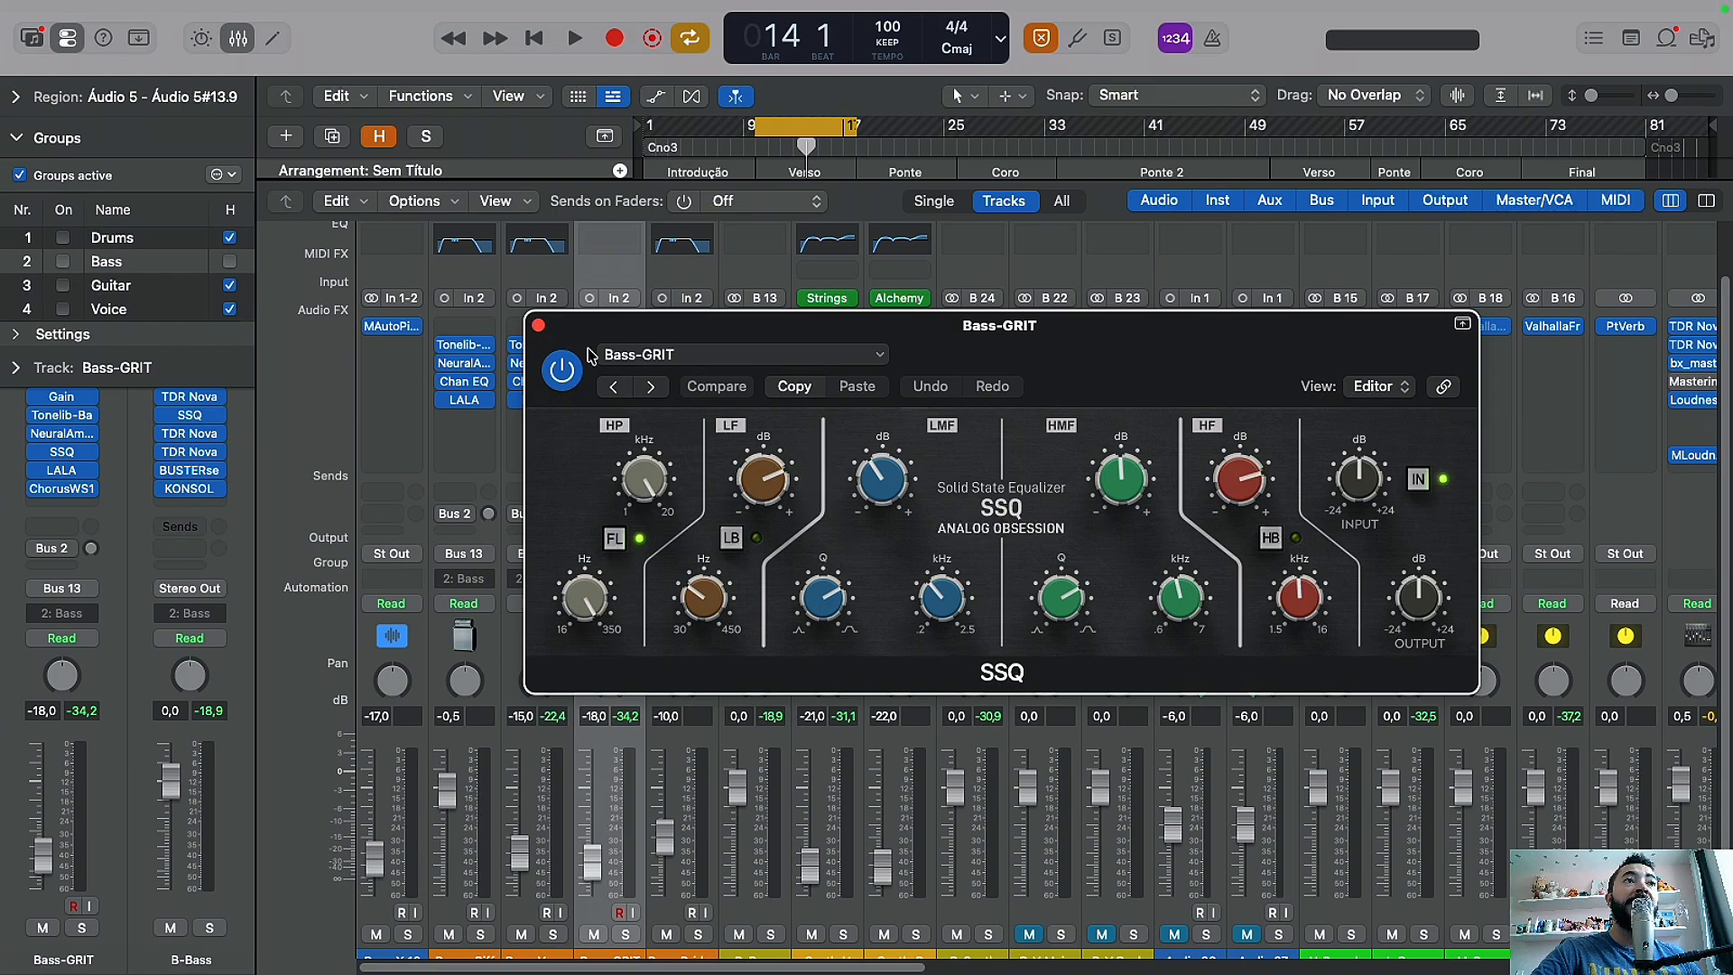
{"action": "left_click", "coordinate": [539, 326]}
Step: Solo Bass-GRIT during verse playback with its fader at 1.9 dB and examine its ChorusWS1 plug-in
{"action": "scroll", "coordinate": [727, 664], "scroll_direction": "down", "scroll_amount": 1}
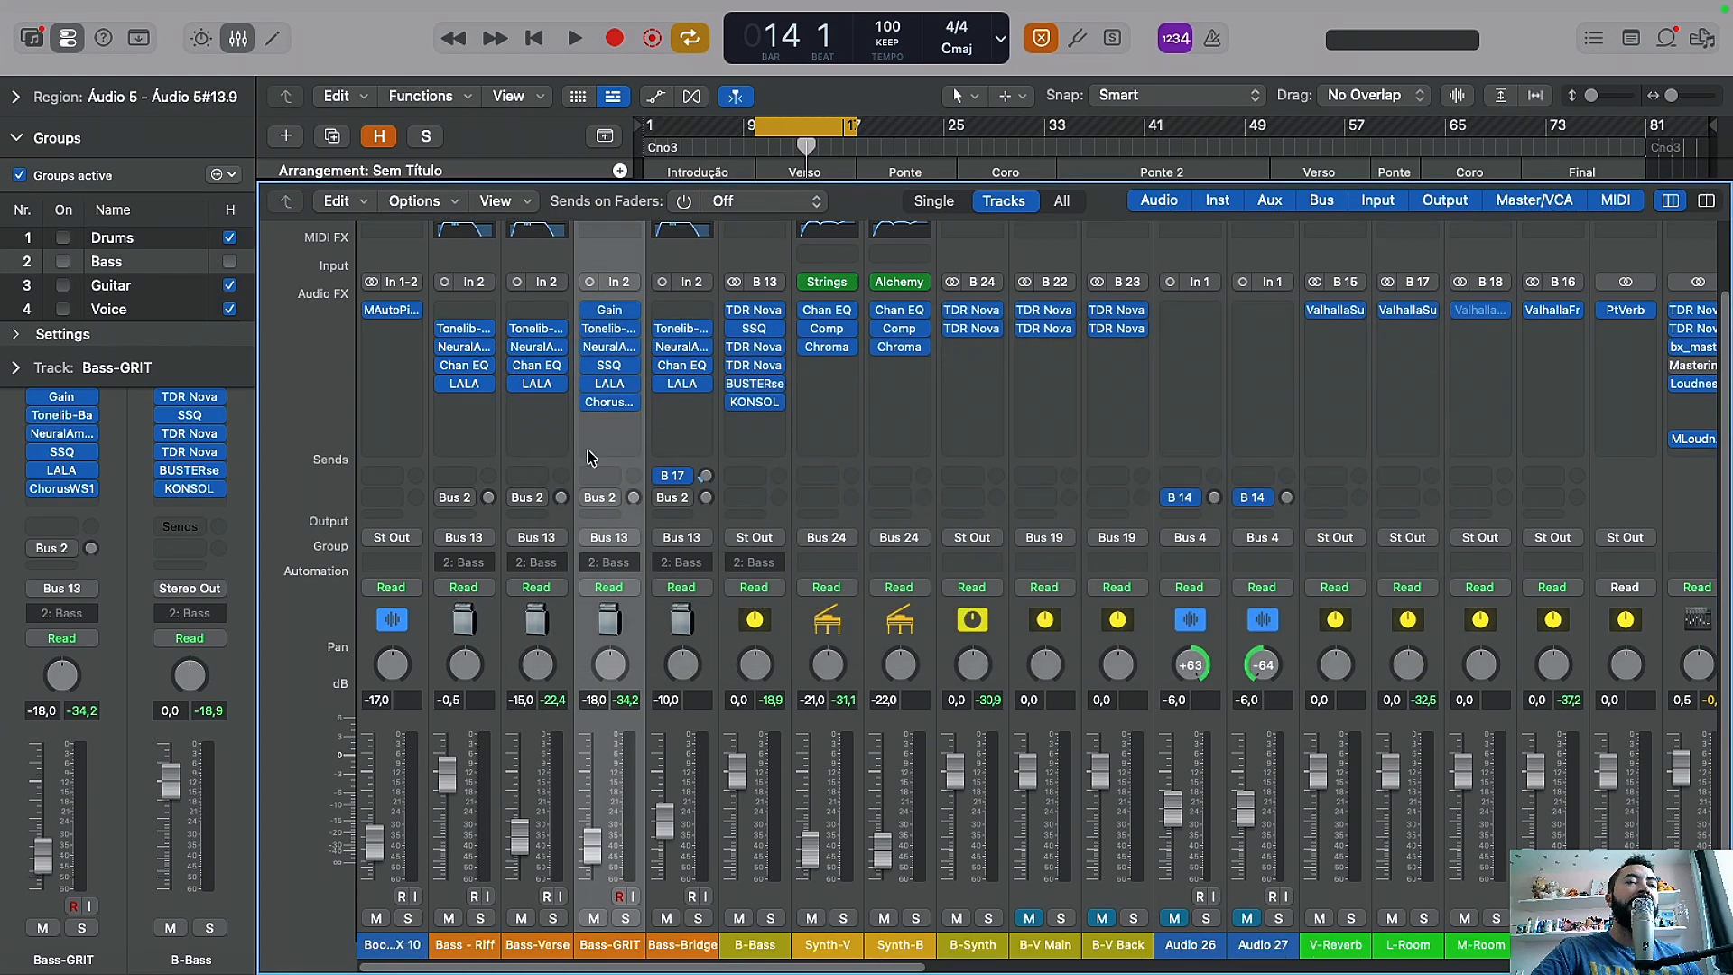
{"action": "left_click", "coordinate": [625, 918]}
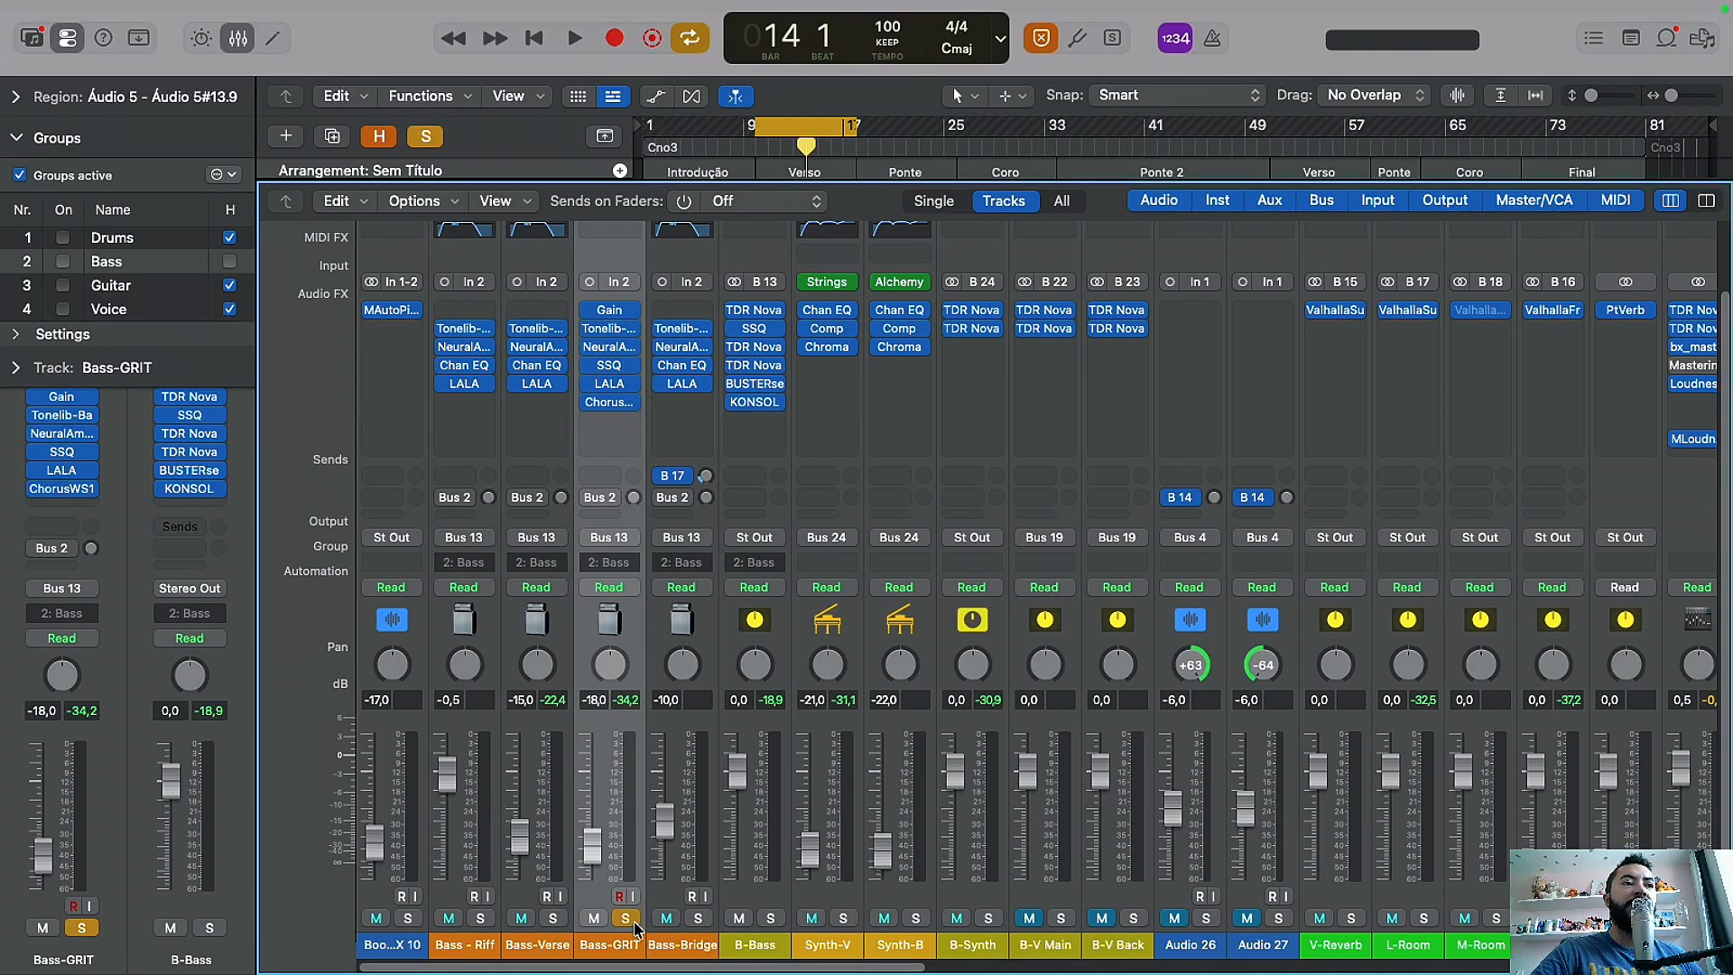
{"action": "key", "text": "space"}
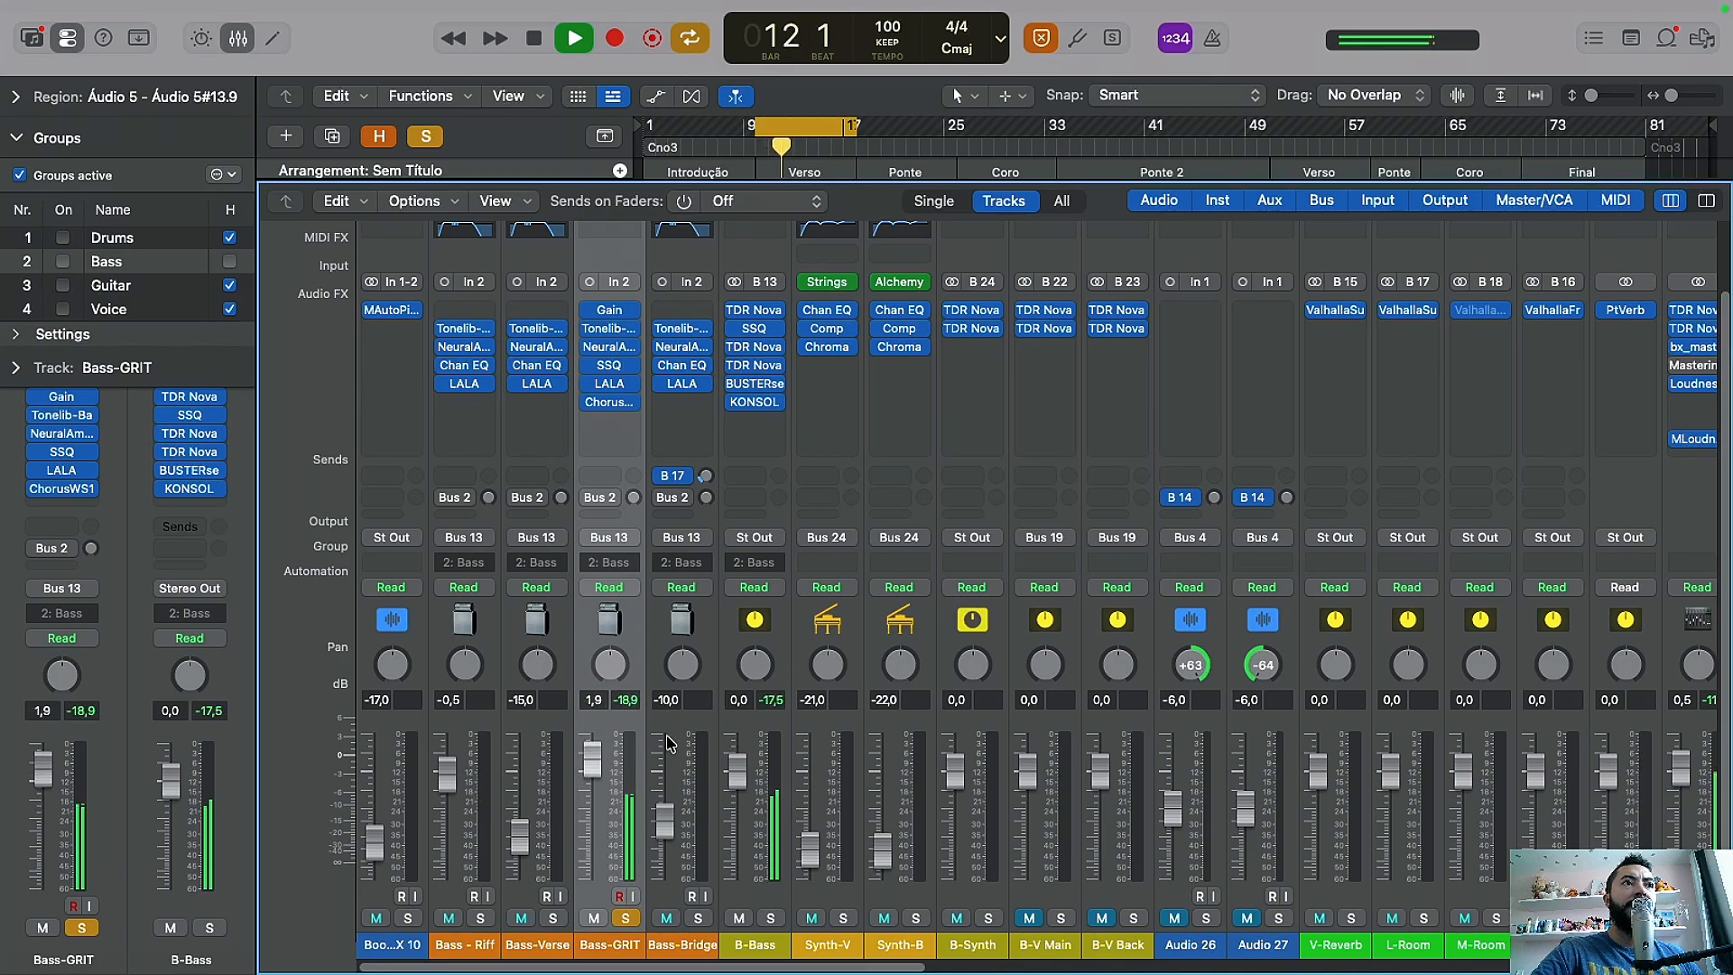
{"action": "left_click", "coordinate": [610, 403]}
{"action": "left_click_drag", "start_coordinate": [868, 326], "coordinate": [1221, 263]}
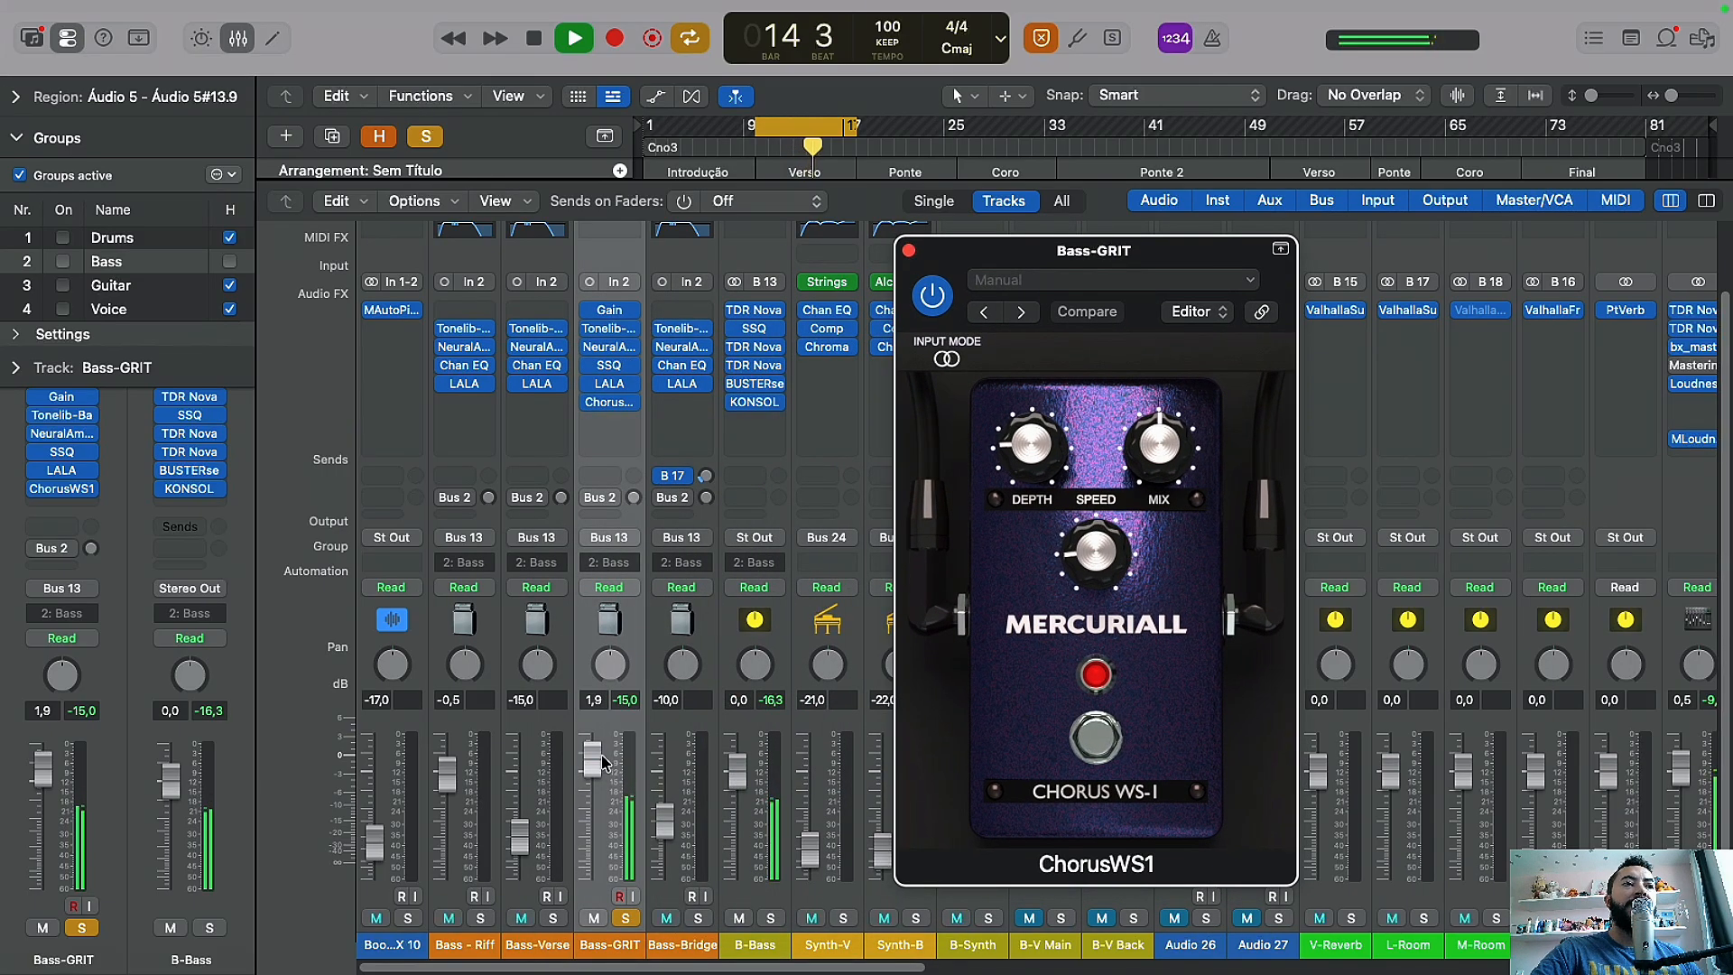
Step: Solo Bass-Verse alongside Bass-GRIT and blend the two, setting the Bass-GRIT fader to -8.2 dB
{"action": "left_click_drag", "start_coordinate": [603, 761], "coordinate": [597, 887]}
{"action": "left_click", "coordinate": [553, 918]}
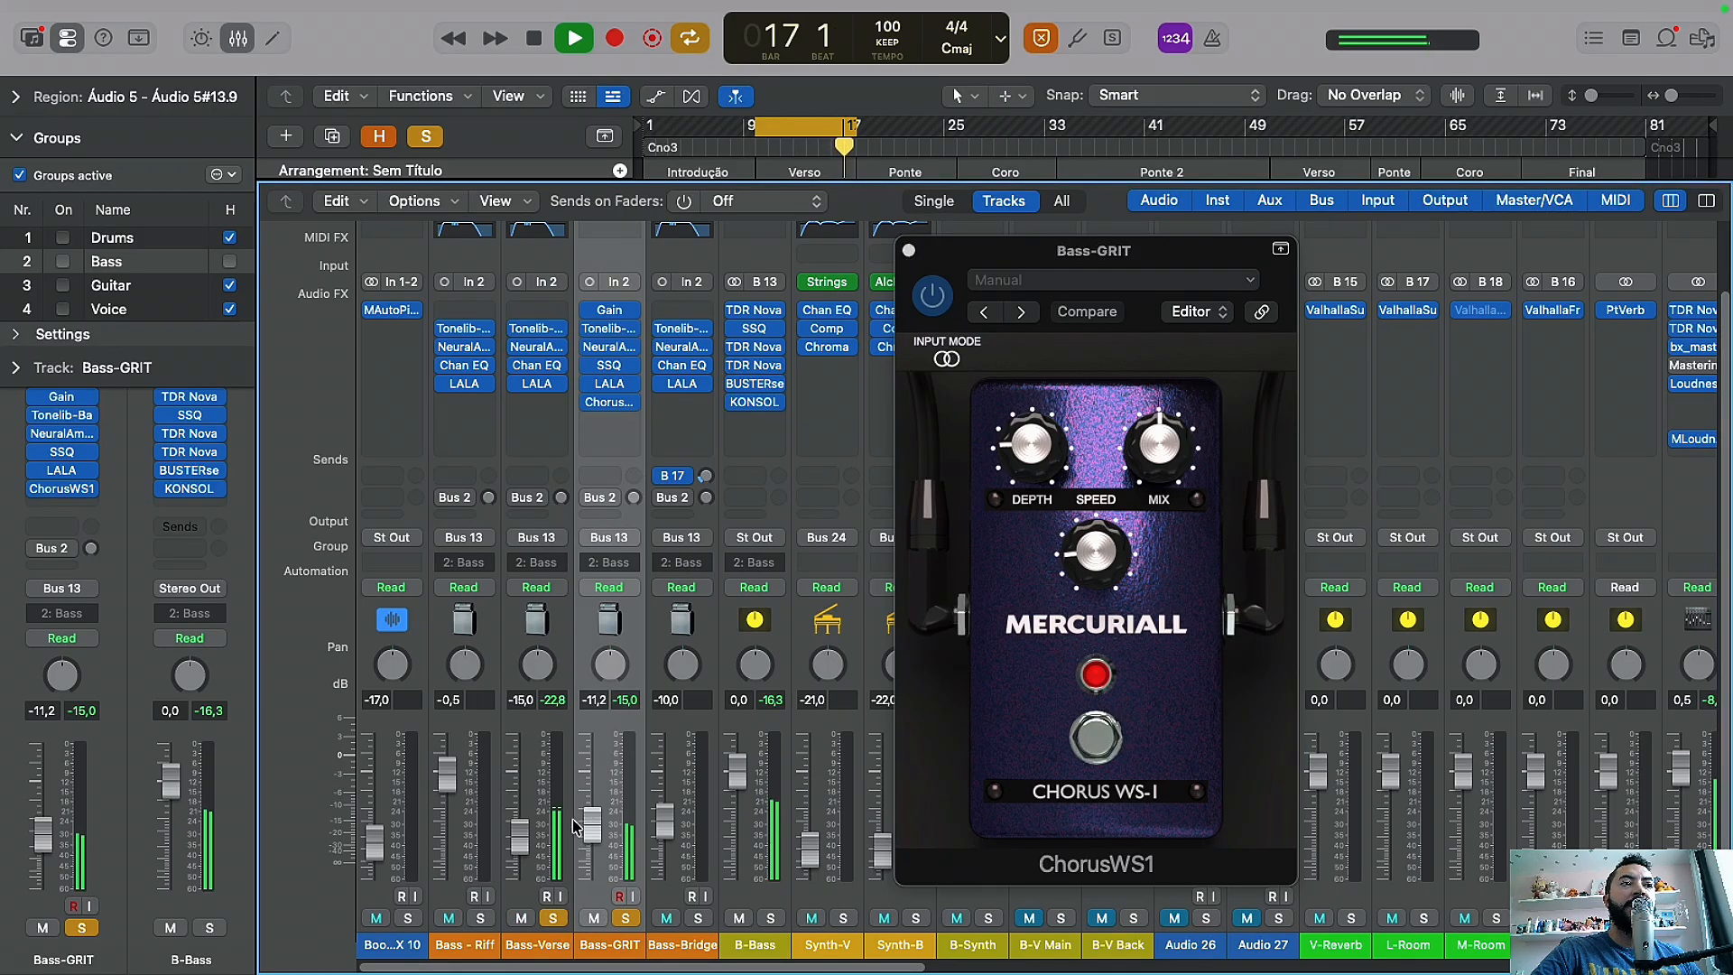
{"action": "mouse_move", "coordinate": [597, 838]}
{"action": "left_mouse_down"}
{"action": "mouse_move", "coordinate": [596, 863]}
{"action": "mouse_move", "coordinate": [597, 823]}
{"action": "left_mouse_up"}
{"action": "key", "text": "space"}
Step: Unsolo both tracks and balance them in the full mix, with Bass-Verse at -10.0 dB and Bass-GRIT at -17.8 dB
{"action": "left_click", "coordinate": [626, 918]}
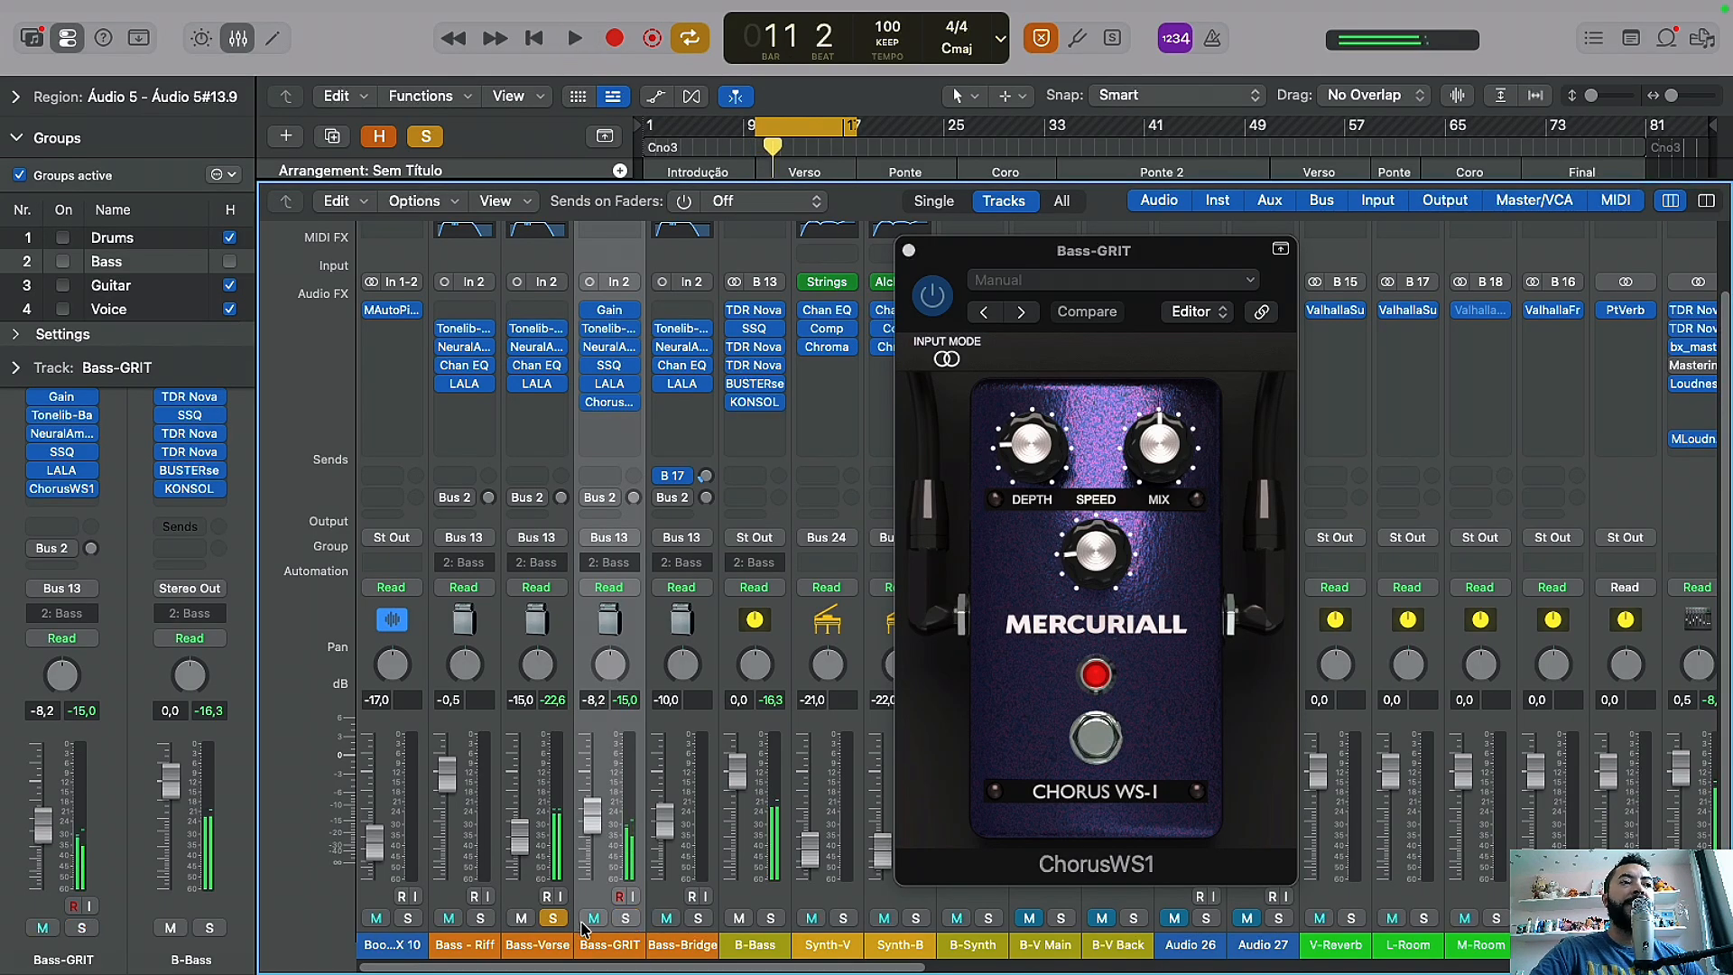
{"action": "left_click", "coordinate": [554, 921]}
{"action": "key", "text": "space"}
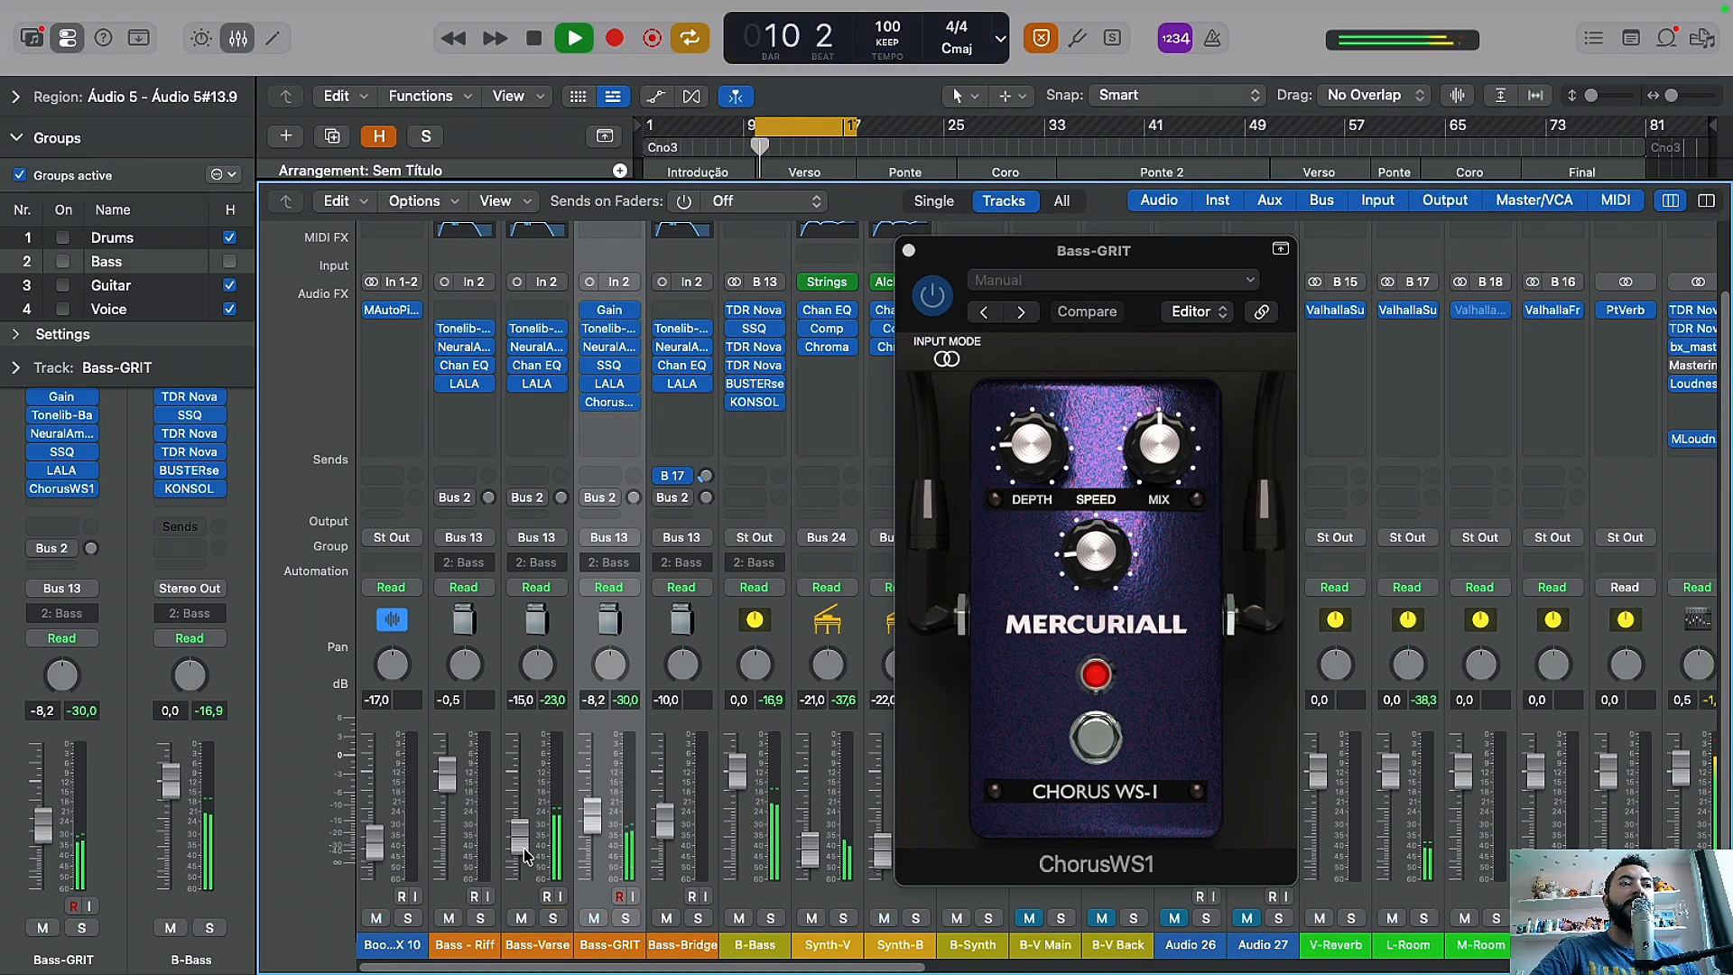
{"action": "mouse_move", "coordinate": [592, 814]}
{"action": "left_mouse_down"}
{"action": "mouse_move", "coordinate": [592, 836]}
{"action": "mouse_move", "coordinate": [592, 795]}
{"action": "mouse_move", "coordinate": [596, 824]}
{"action": "left_mouse_up"}
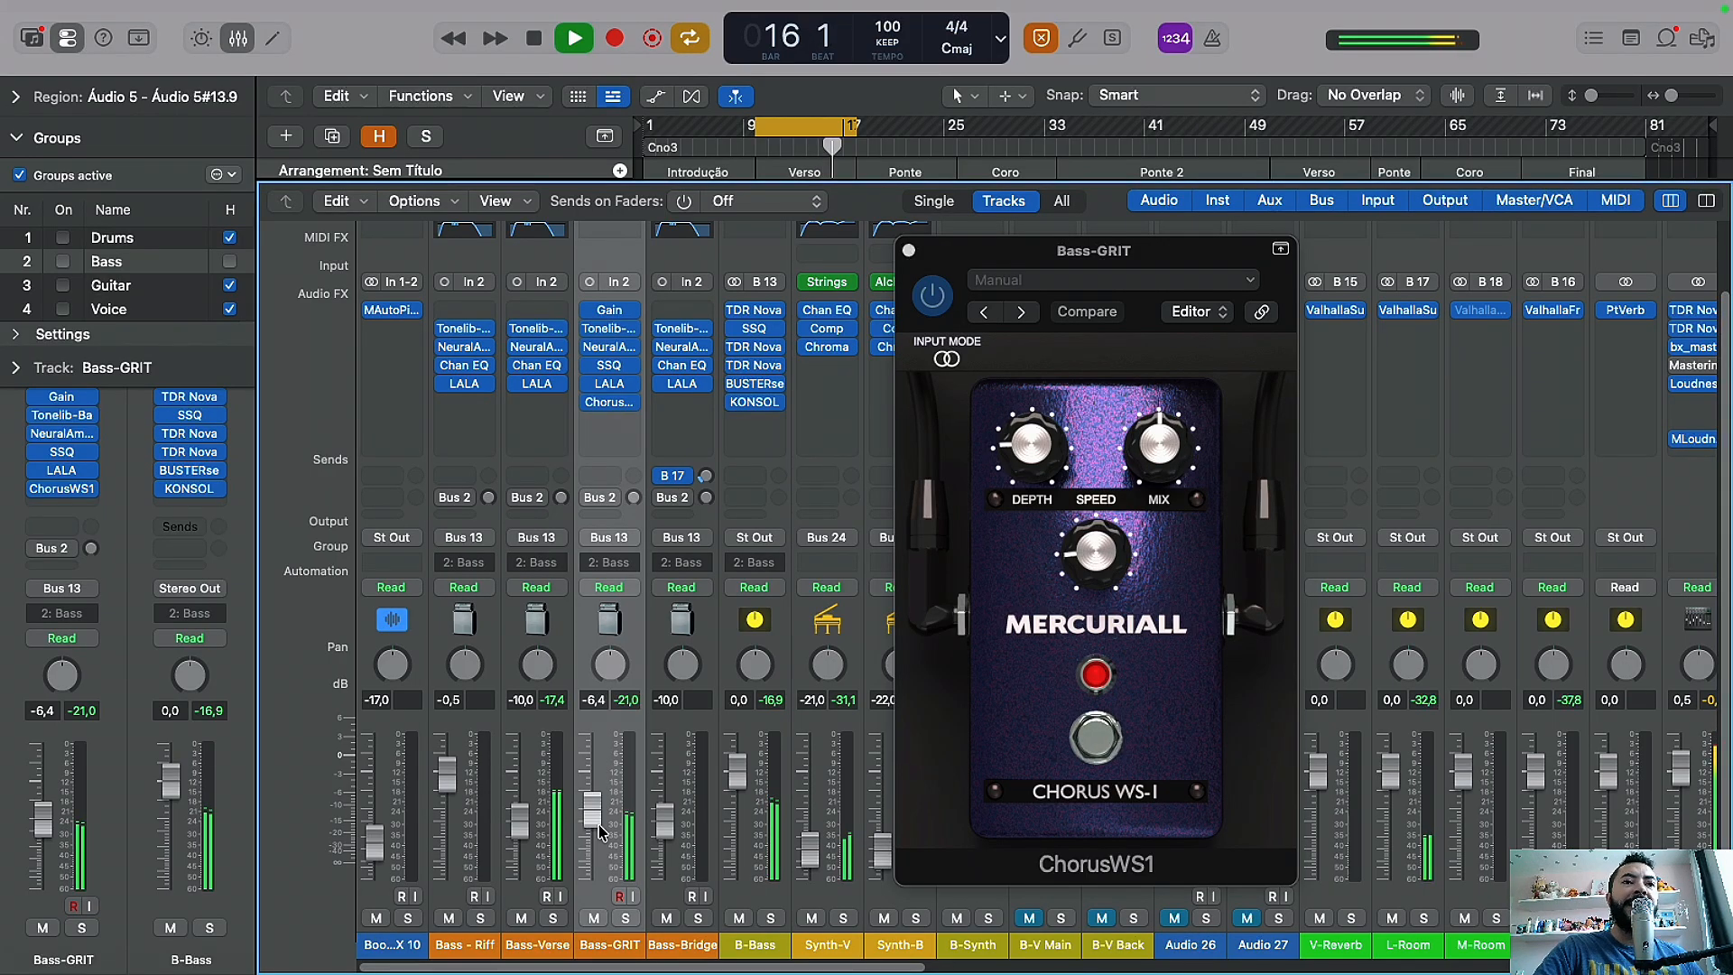
{"action": "left_click_drag", "start_coordinate": [597, 822], "coordinate": [596, 898]}
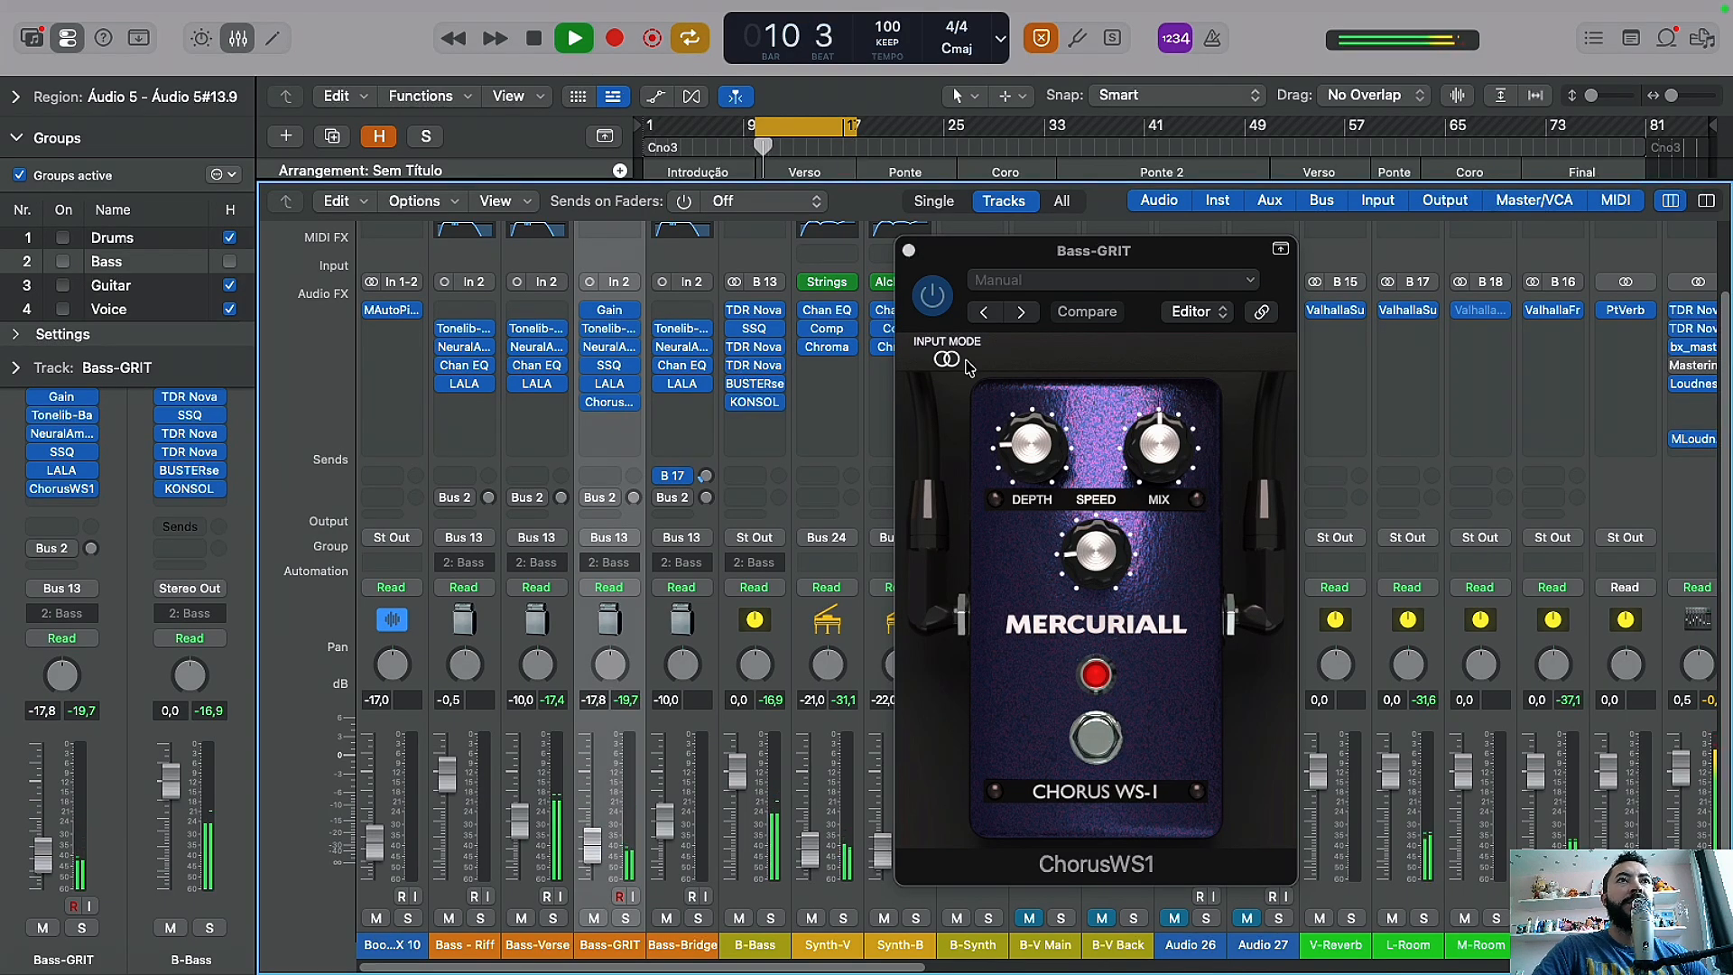
{"action": "key", "text": "space"}
{"action": "left_click", "coordinate": [910, 253]}
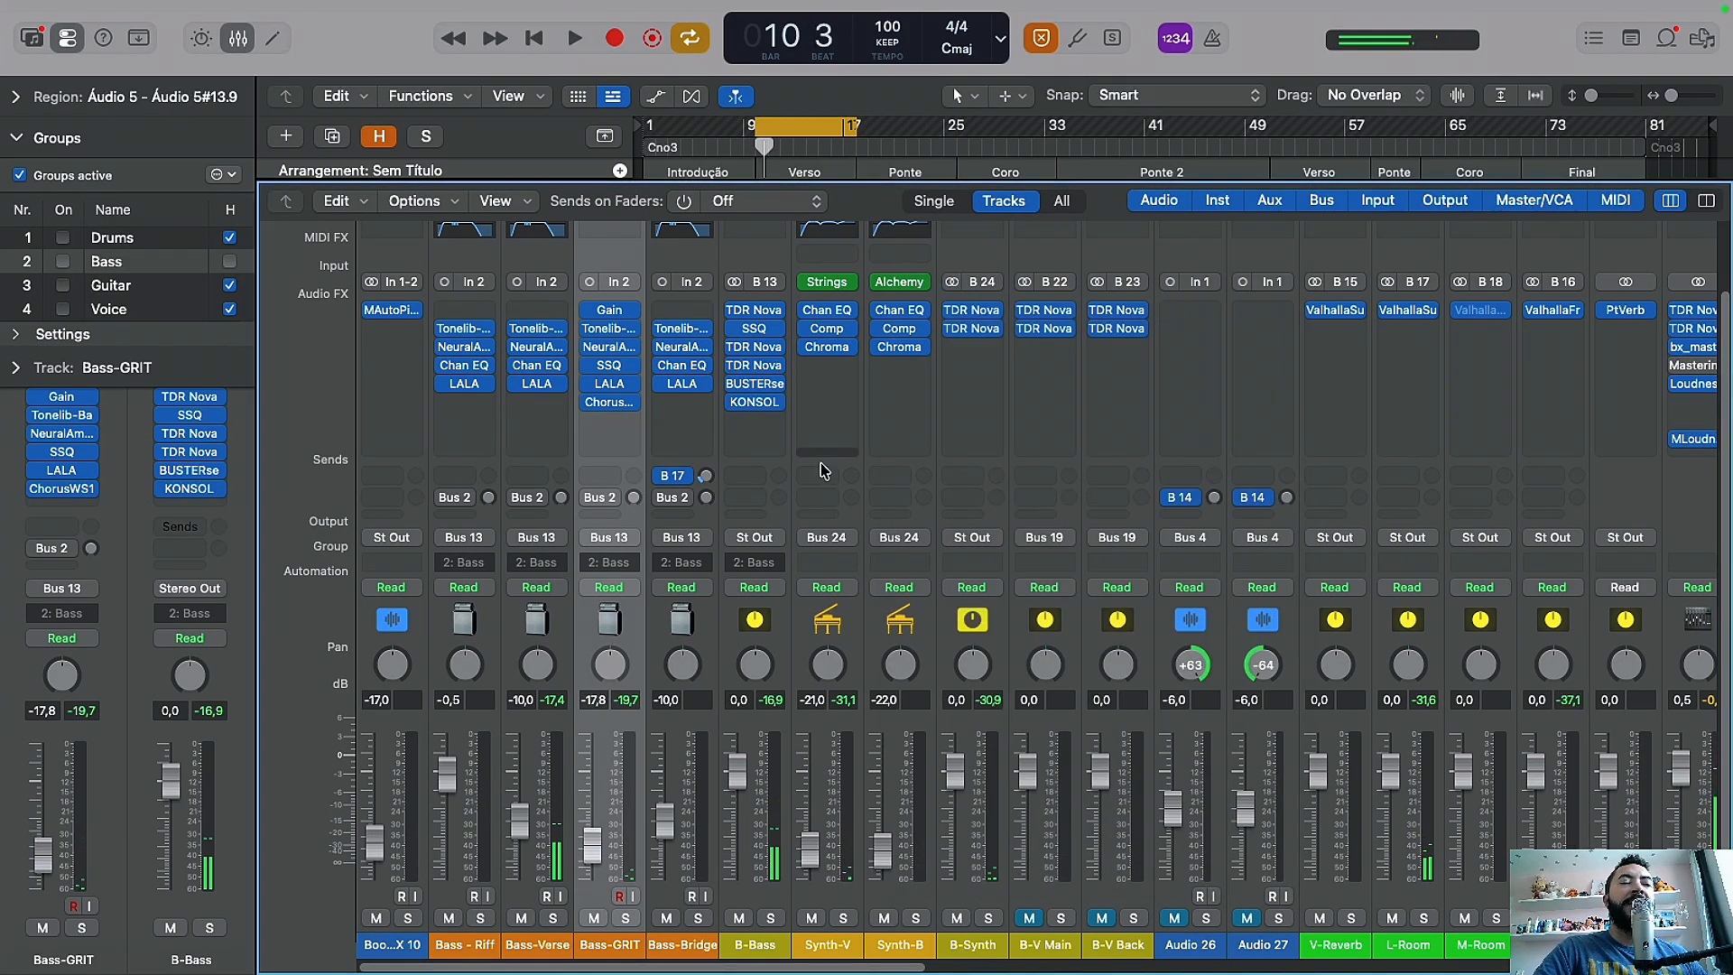
Step: Turn off cycling in the arrangement and place the playhead at bar 34, the start of Ponte 2
{"action": "key", "text": "x"}
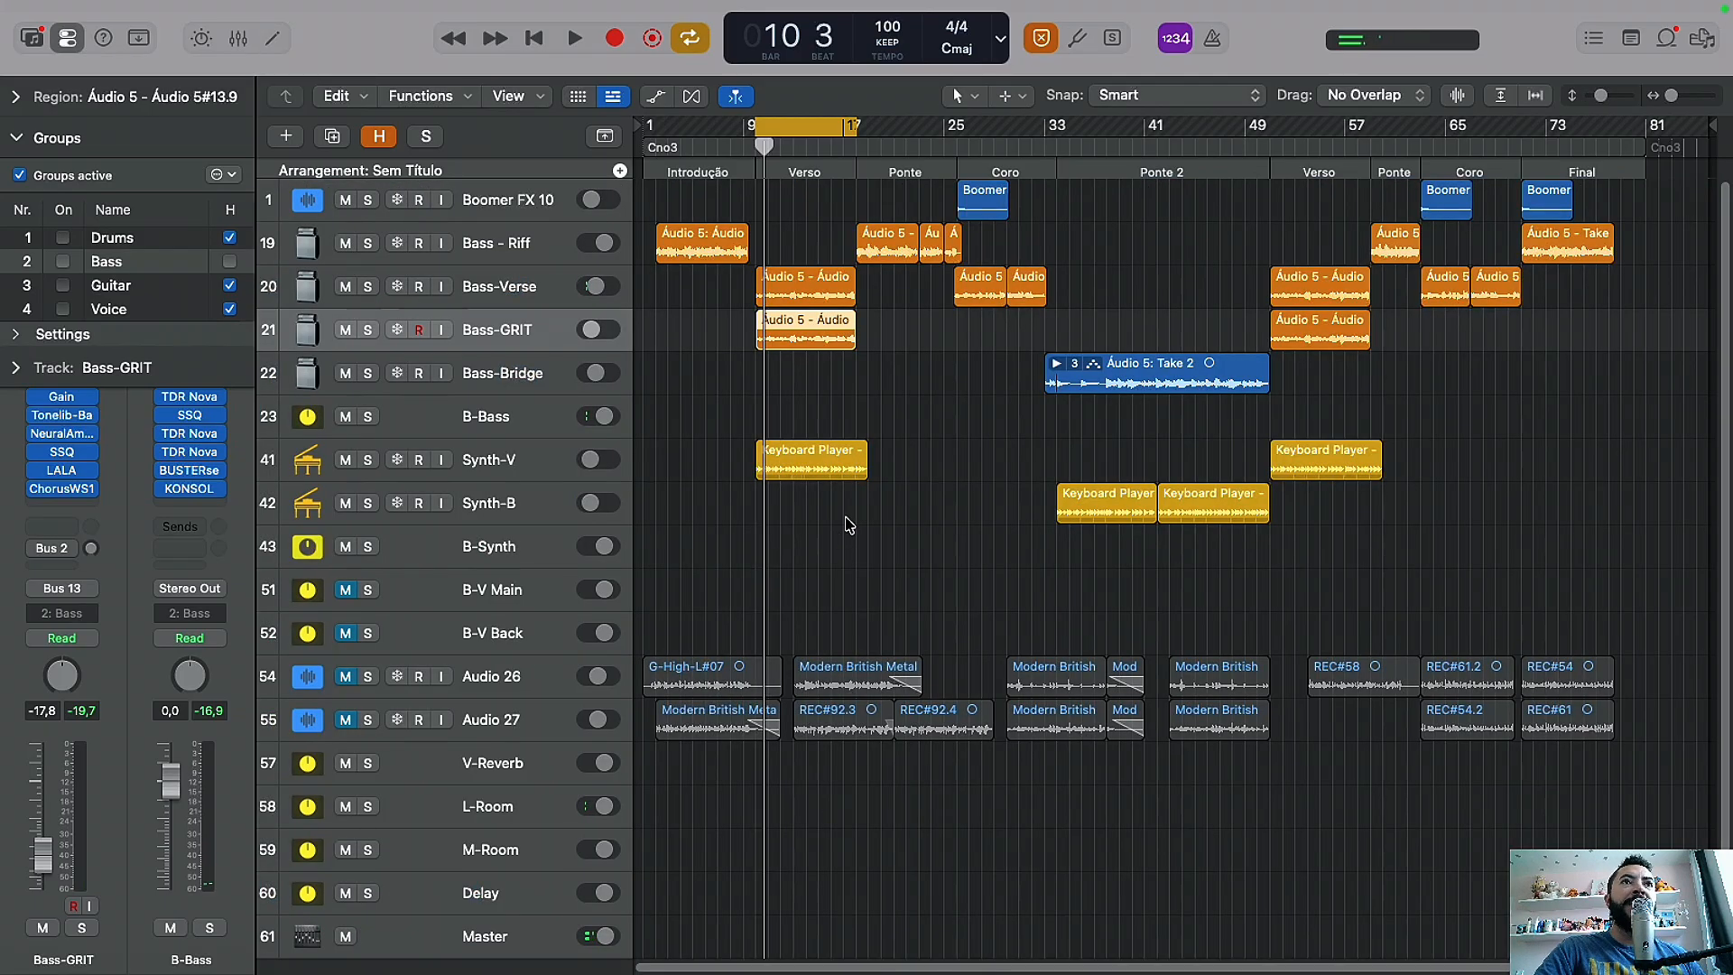
{"action": "left_click", "coordinate": [812, 137]}
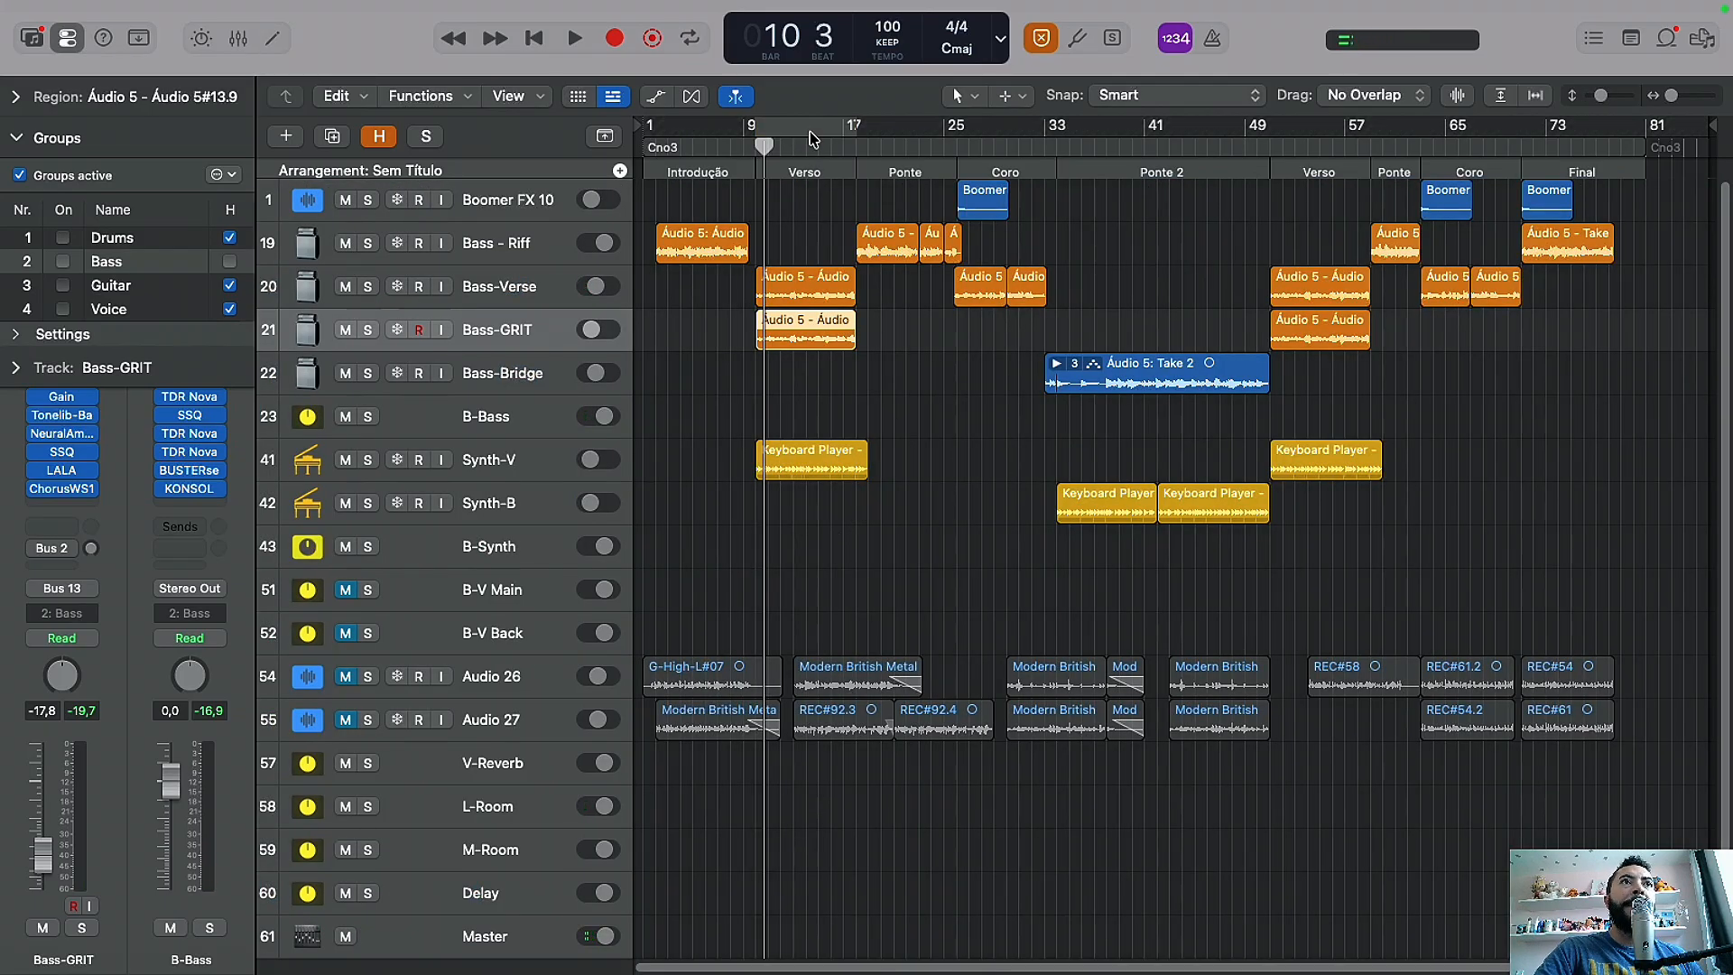
{"action": "left_click", "coordinate": [853, 147]}
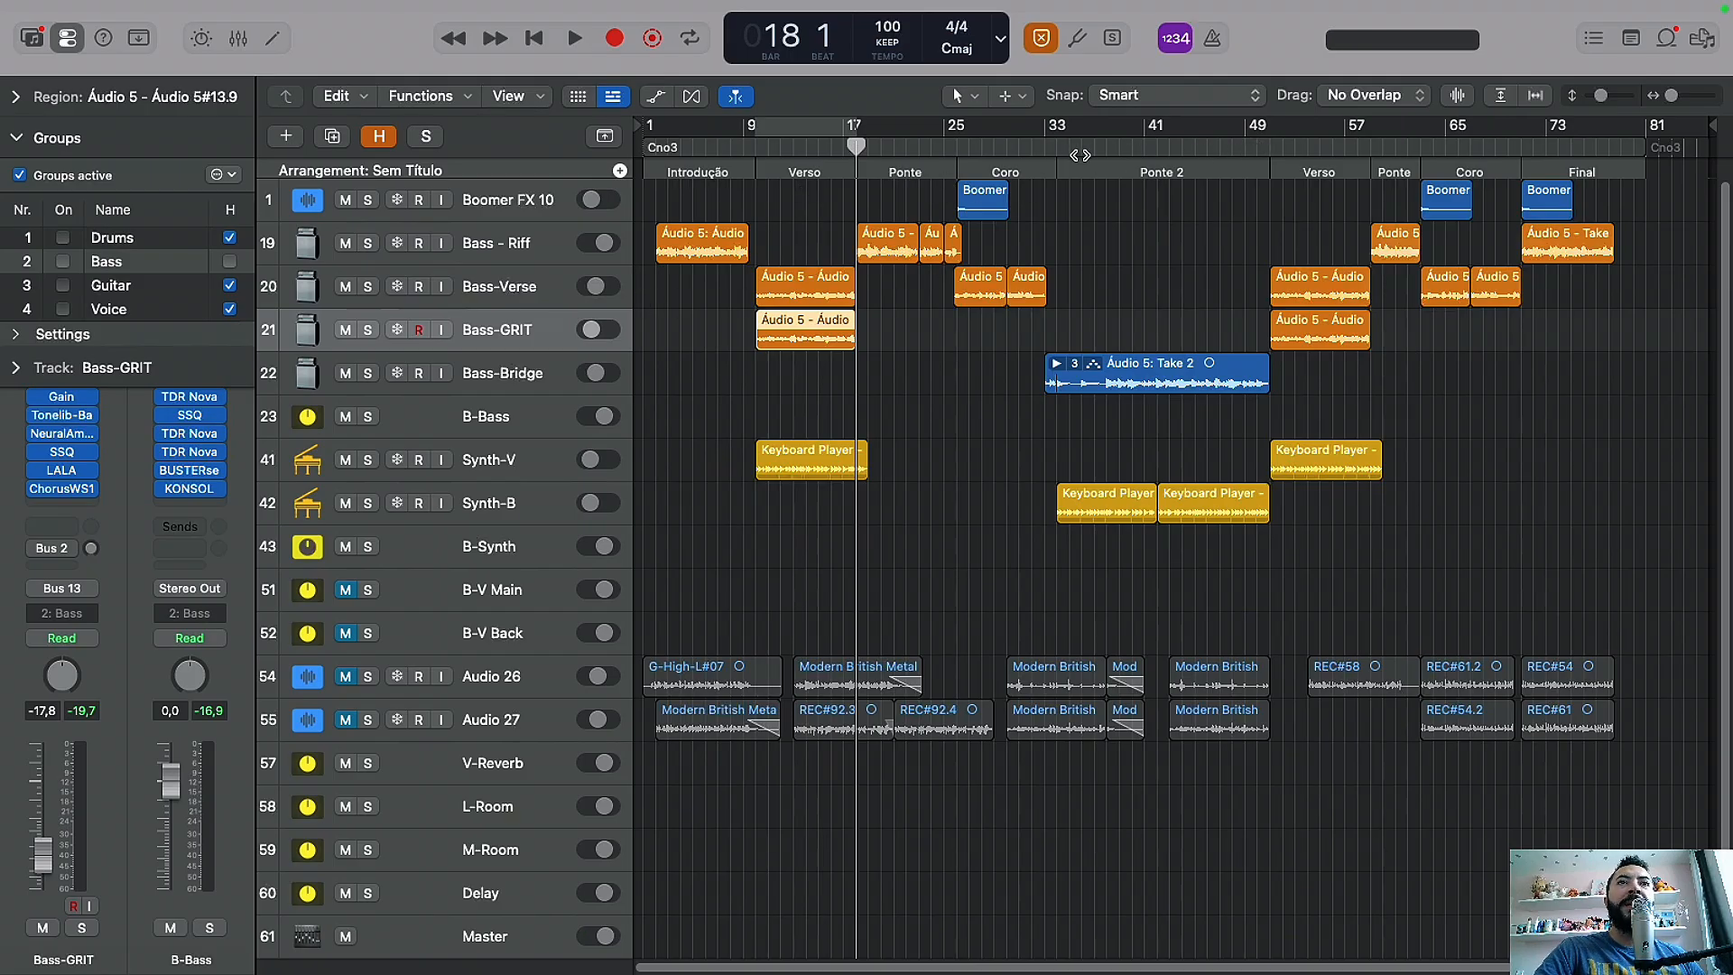
{"action": "left_click", "coordinate": [1054, 147]}
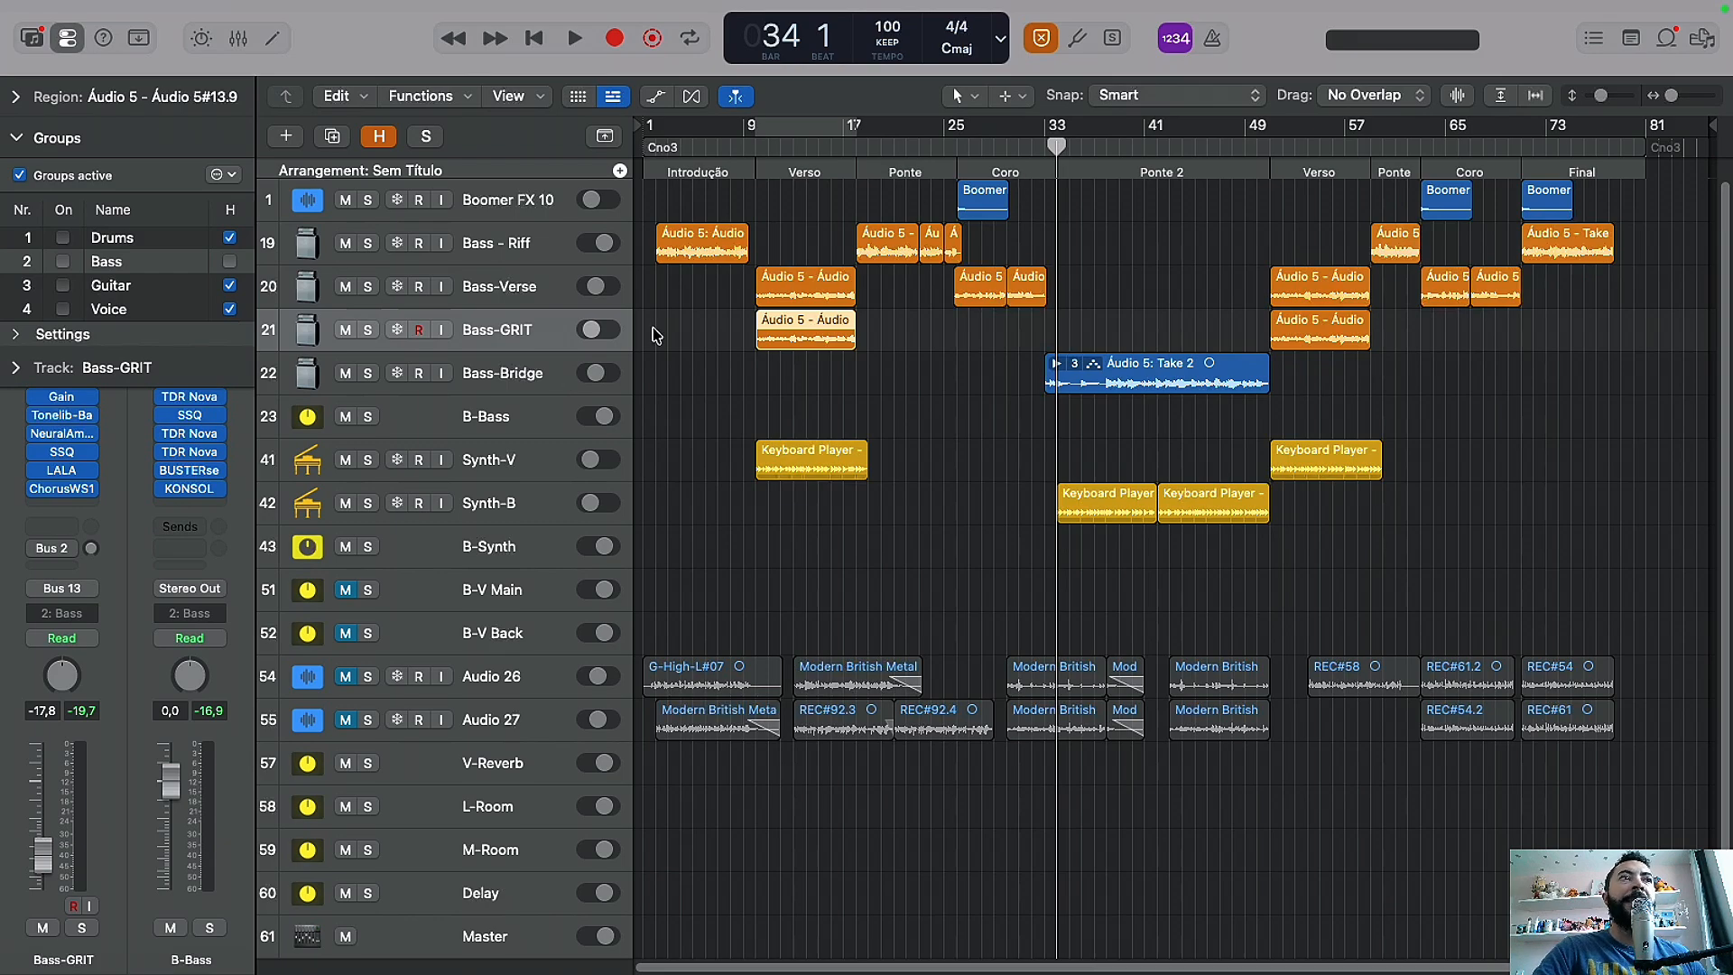
Step: Select Bass-Bridge, play it in solo, and examine its Tonelib-BassDrive settings
{"action": "left_click", "coordinate": [554, 384]}
{"action": "left_click", "coordinate": [368, 373]}
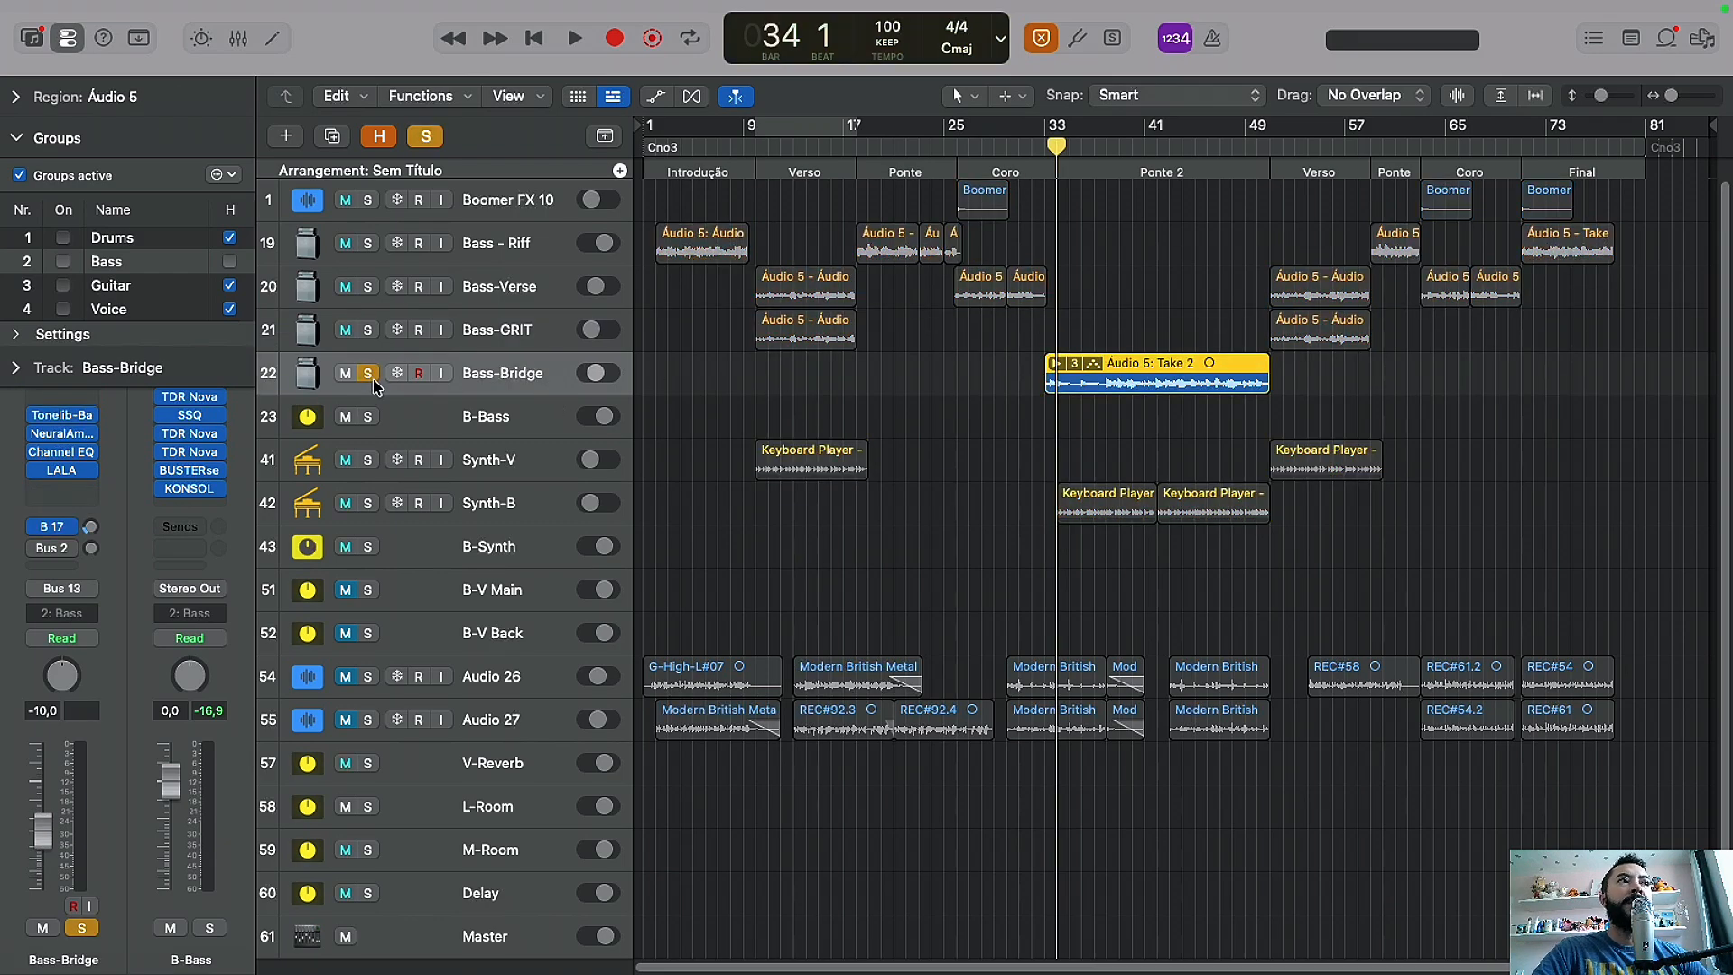
{"action": "key", "text": "space"}
{"action": "key", "text": "x"}
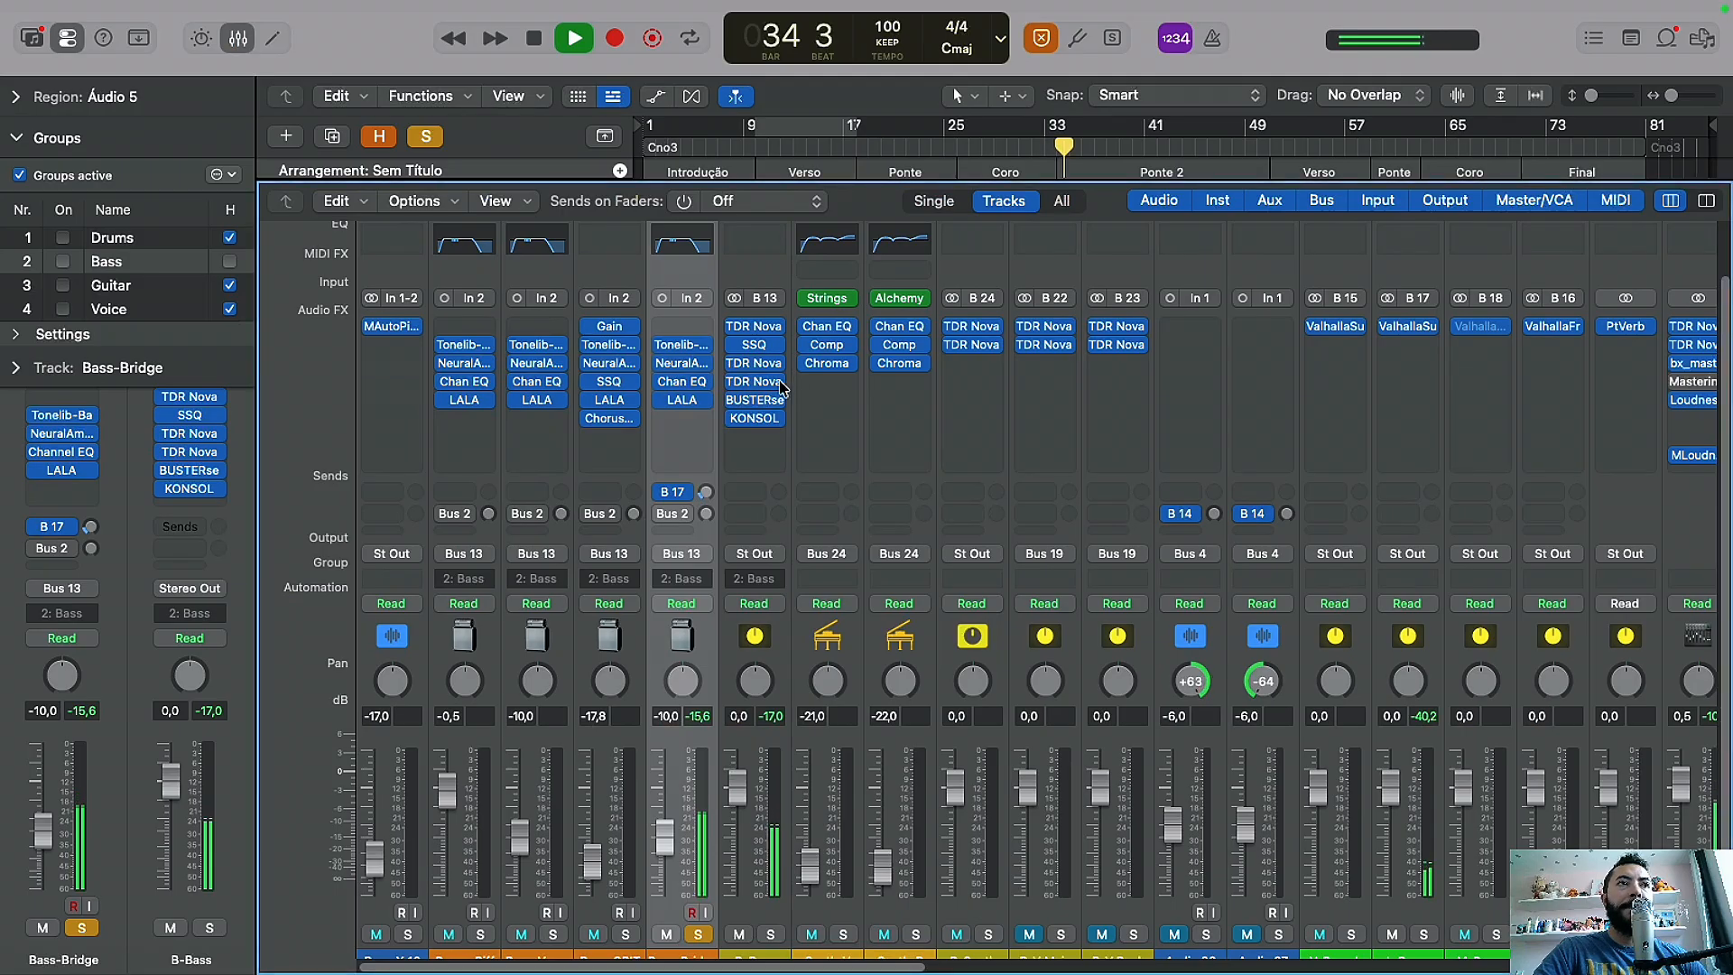
{"action": "left_click", "coordinate": [688, 349]}
{"action": "left_click_drag", "start_coordinate": [1230, 367], "coordinate": [983, 370]}
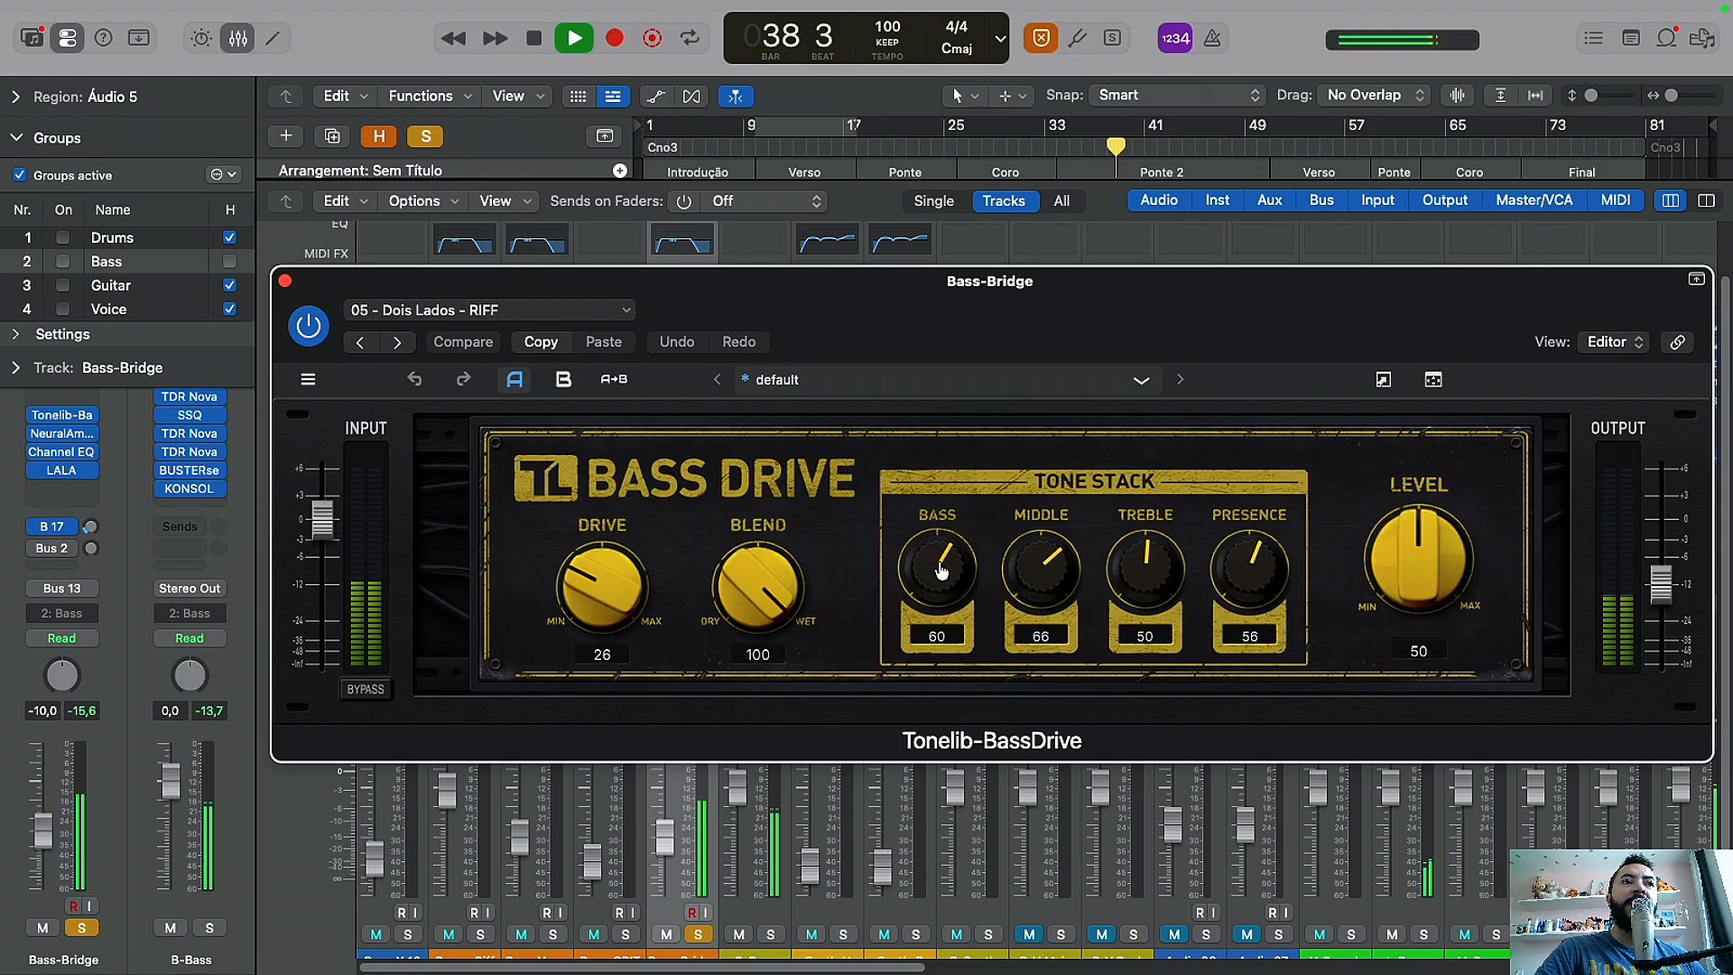
{"action": "left_click", "coordinate": [286, 281]}
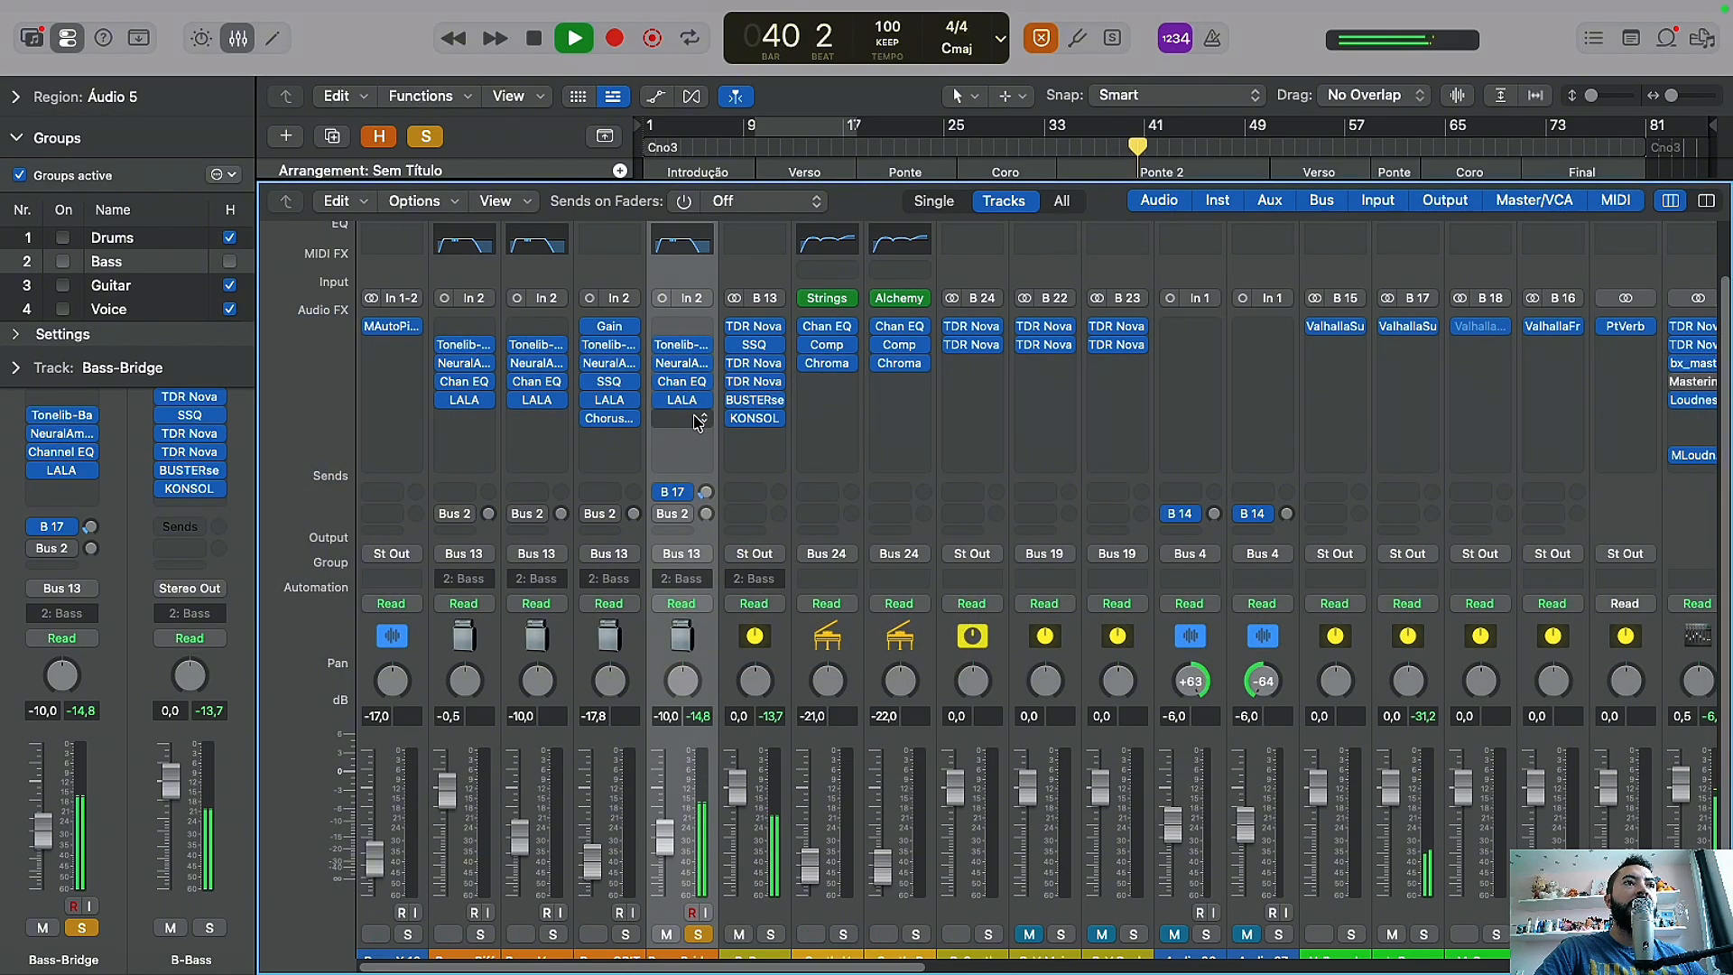
Step: Examine NeuralAmpModeler and the Bus 17 send destination on the Bass-Bridge channel
{"action": "left_click", "coordinate": [682, 363]}
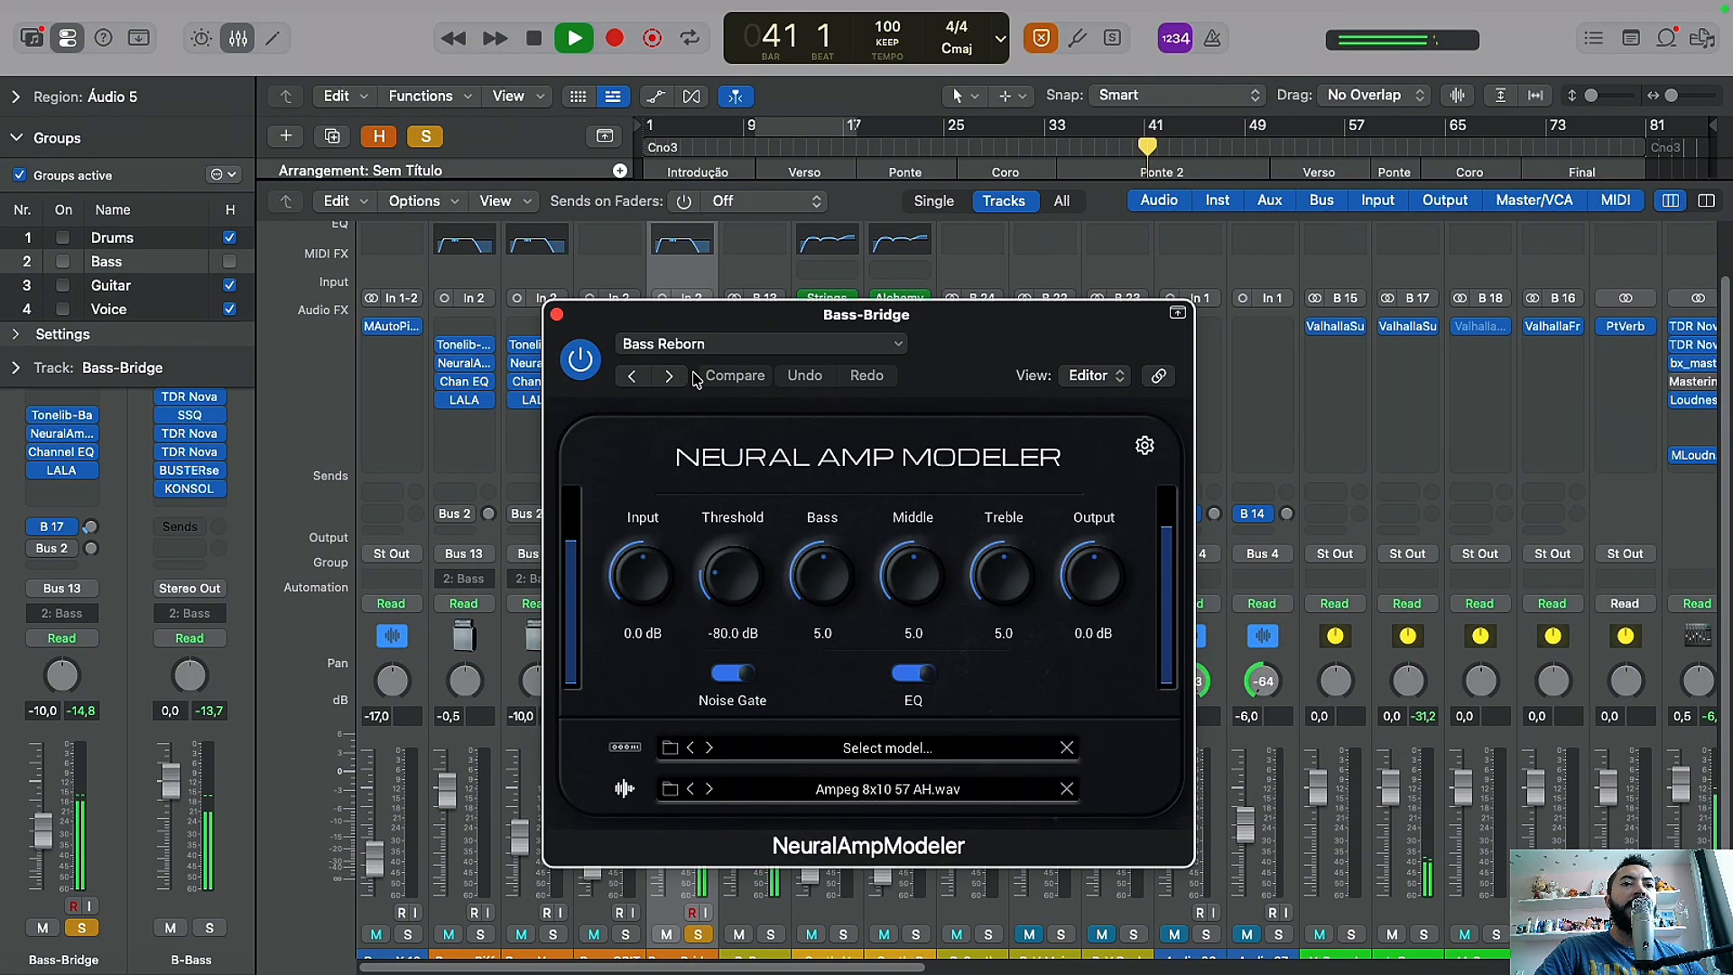
{"action": "left_click", "coordinate": [557, 316]}
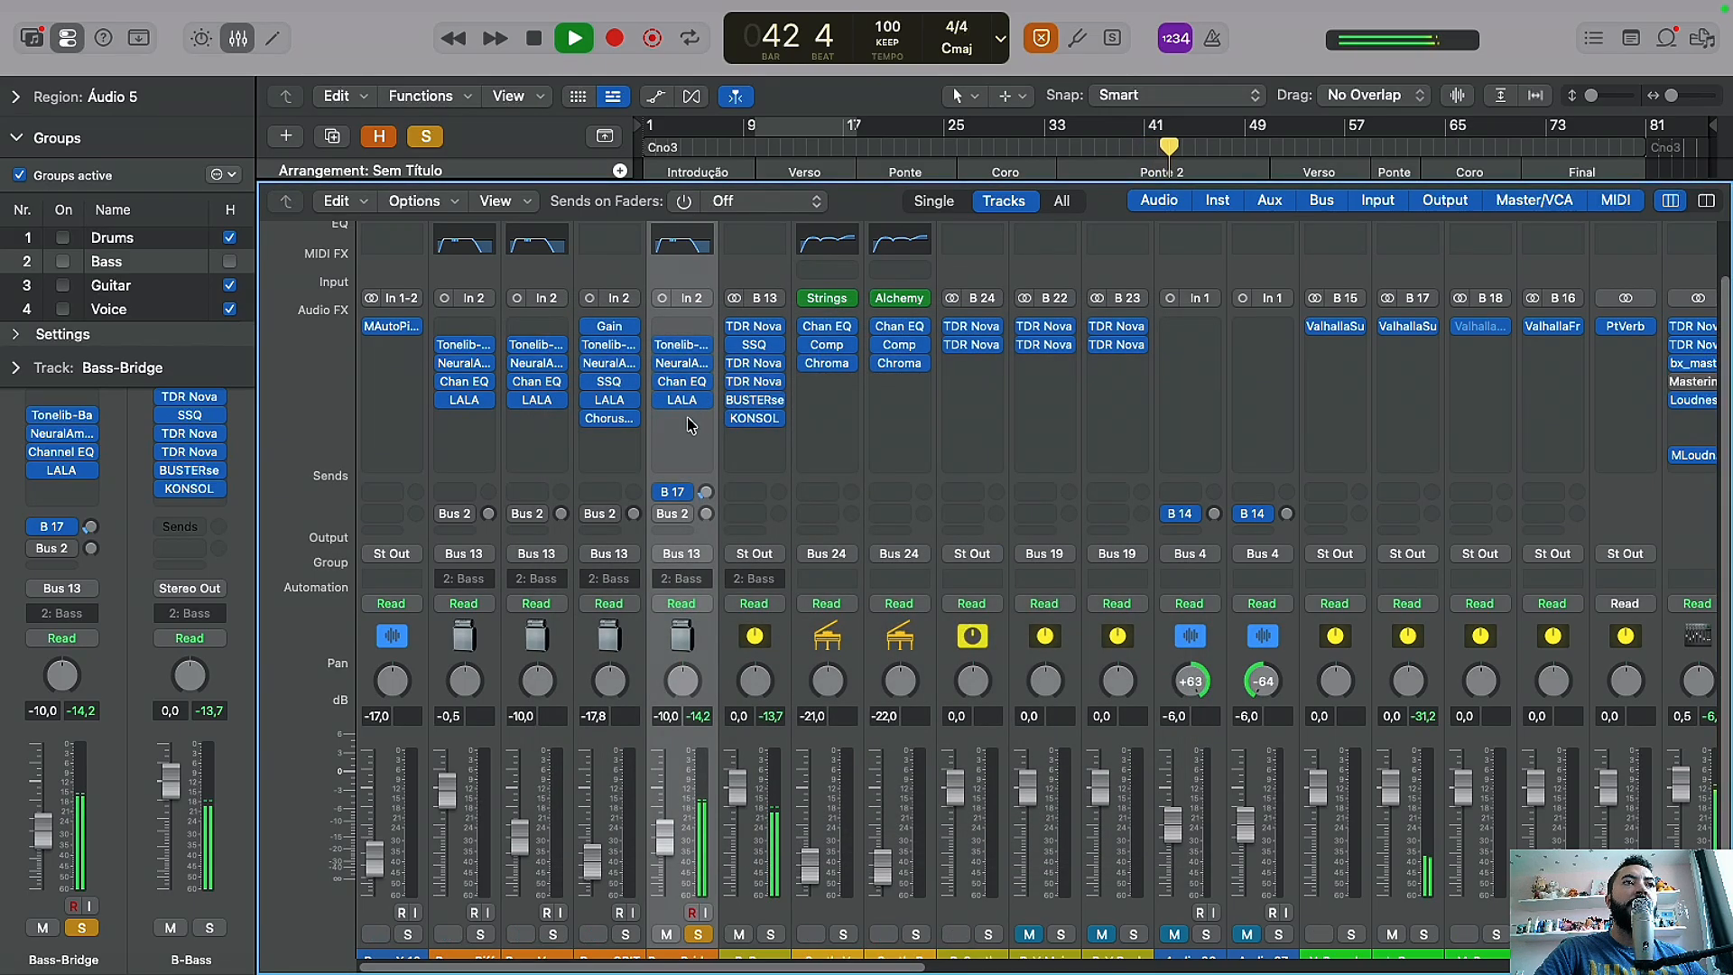
{"action": "left_click", "coordinate": [679, 492]}
{"action": "mouse_move", "coordinate": [798, 720]}
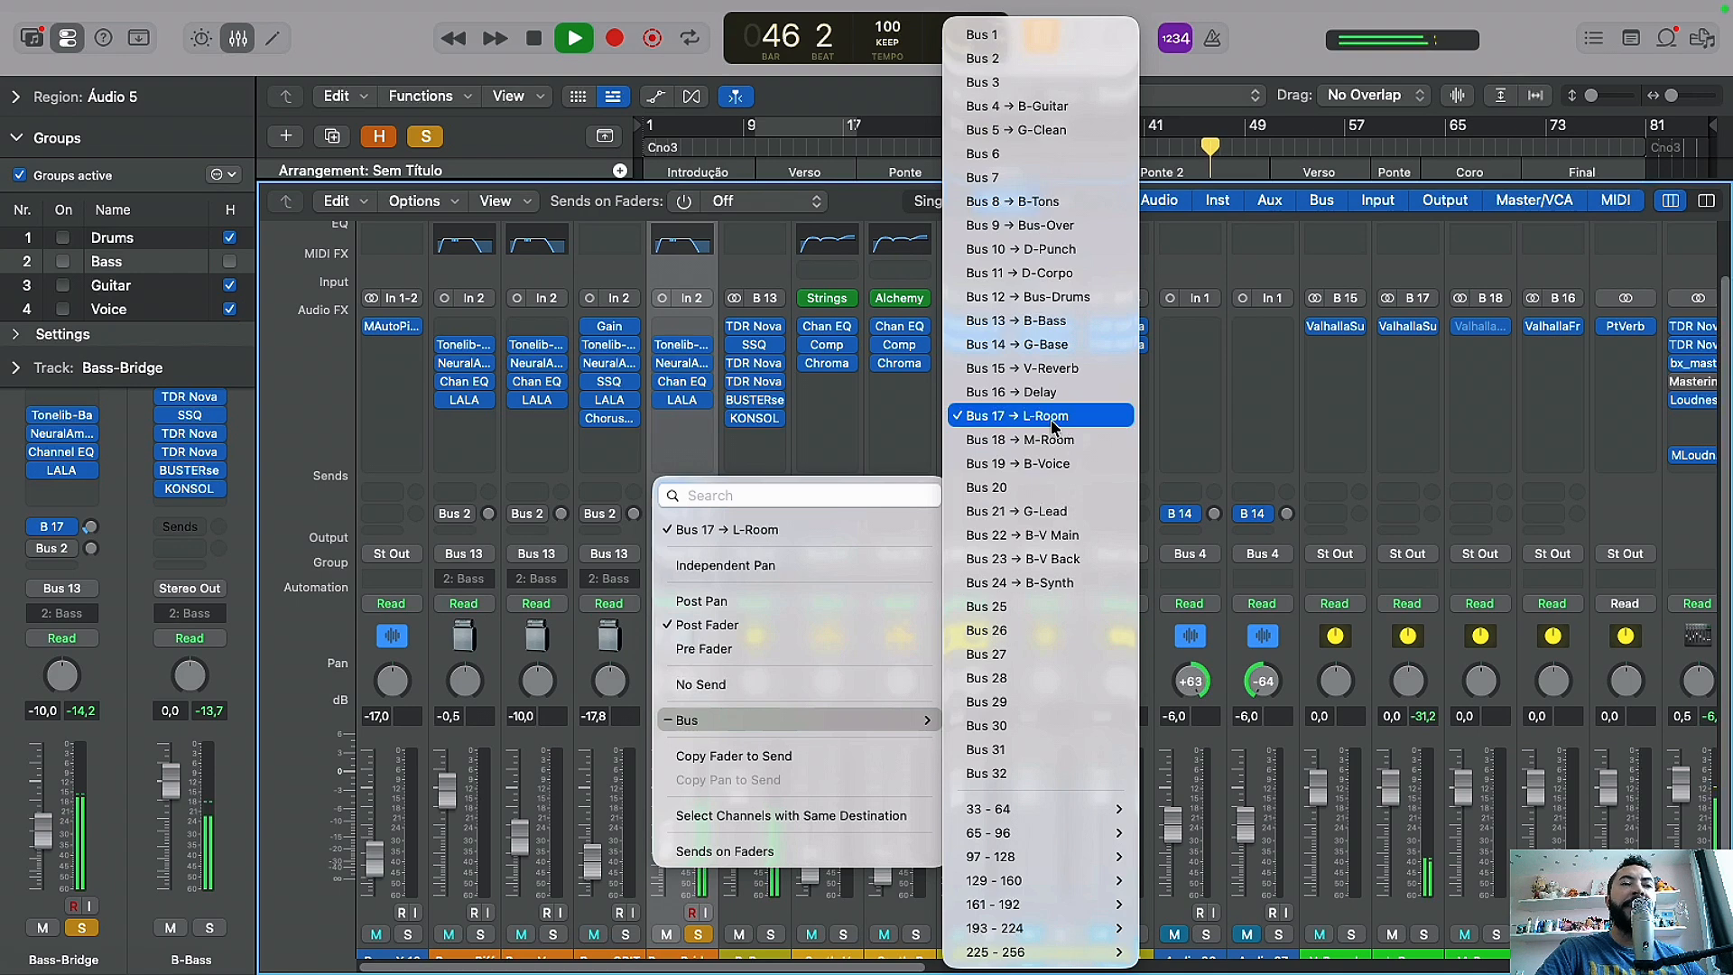
{"action": "left_click", "coordinate": [710, 273]}
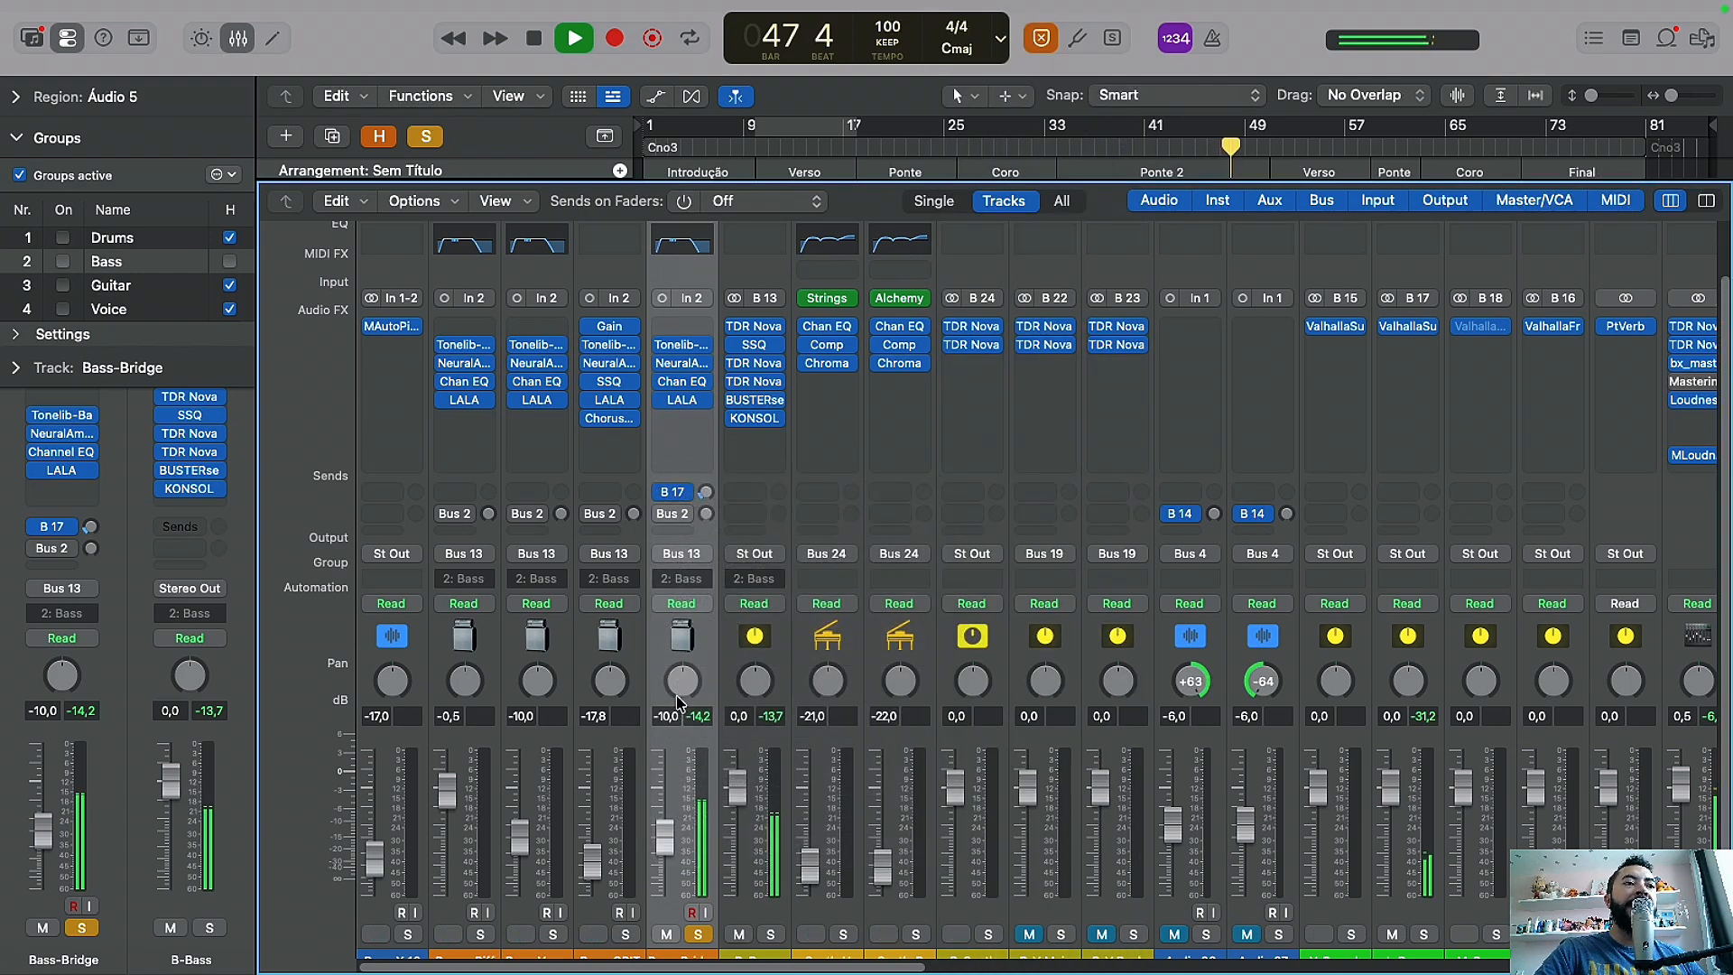
Step: Unsolo Bass-Bridge to hear the full mix and unmute the B-V Main and B-V Back channels
{"action": "left_click", "coordinate": [699, 934]}
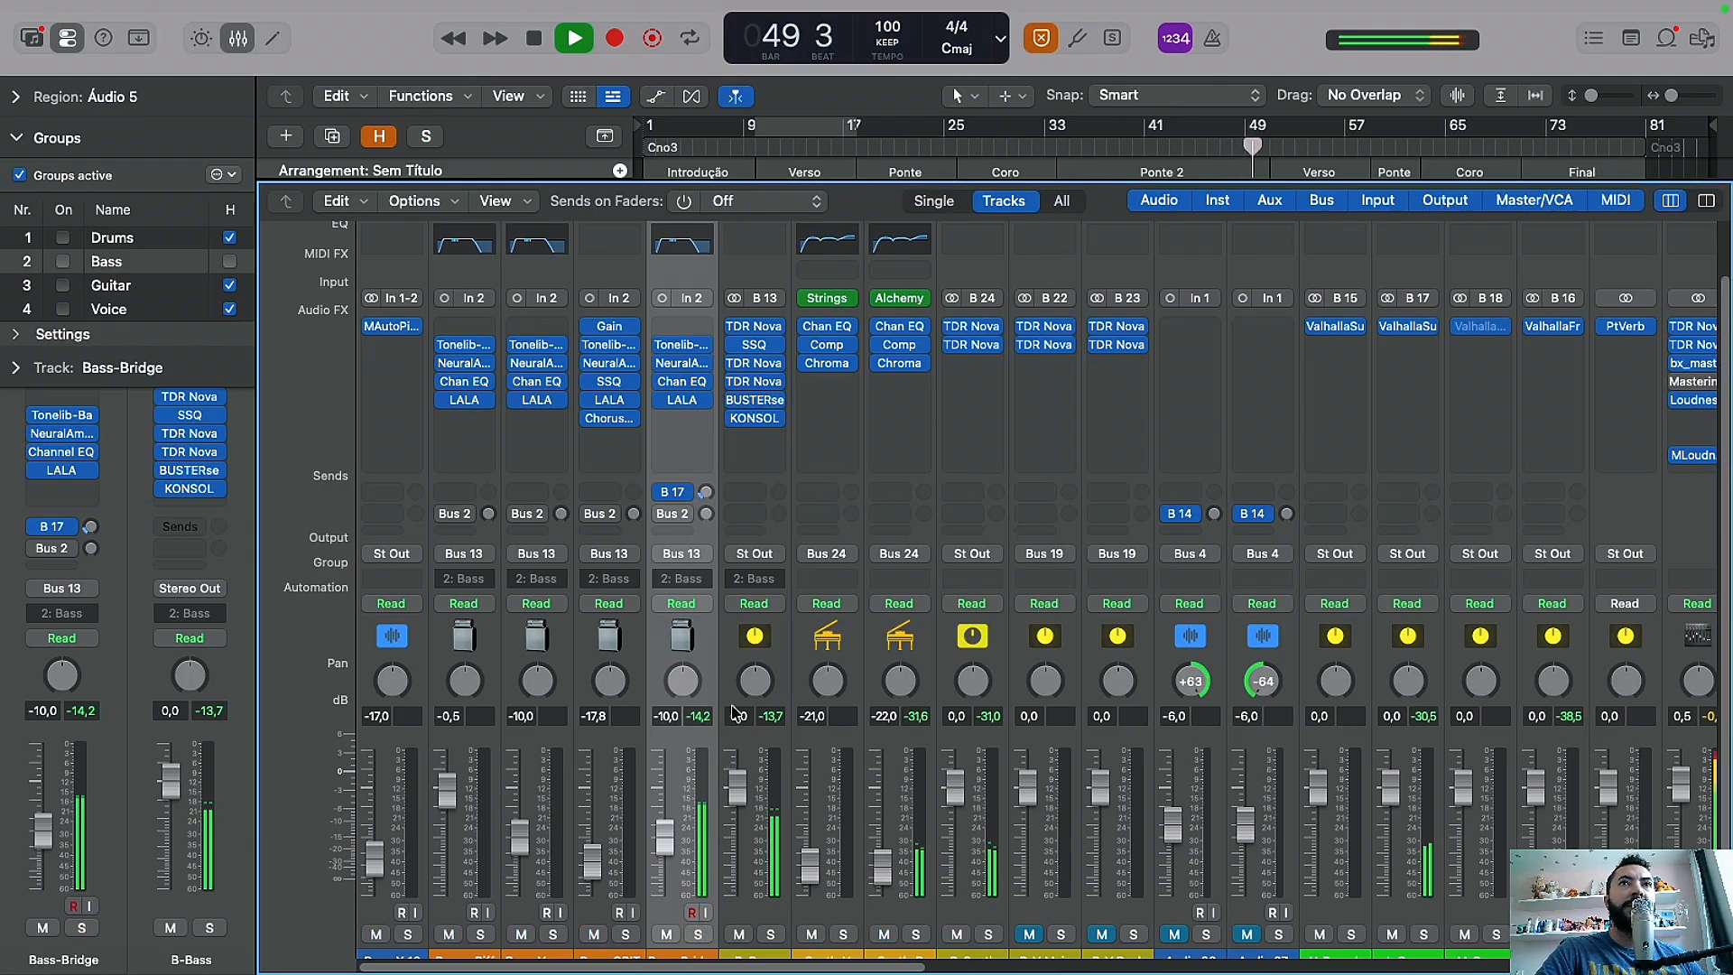
{"action": "scroll", "coordinate": [1269, 866], "scroll_direction": "down", "scroll_amount": 2}
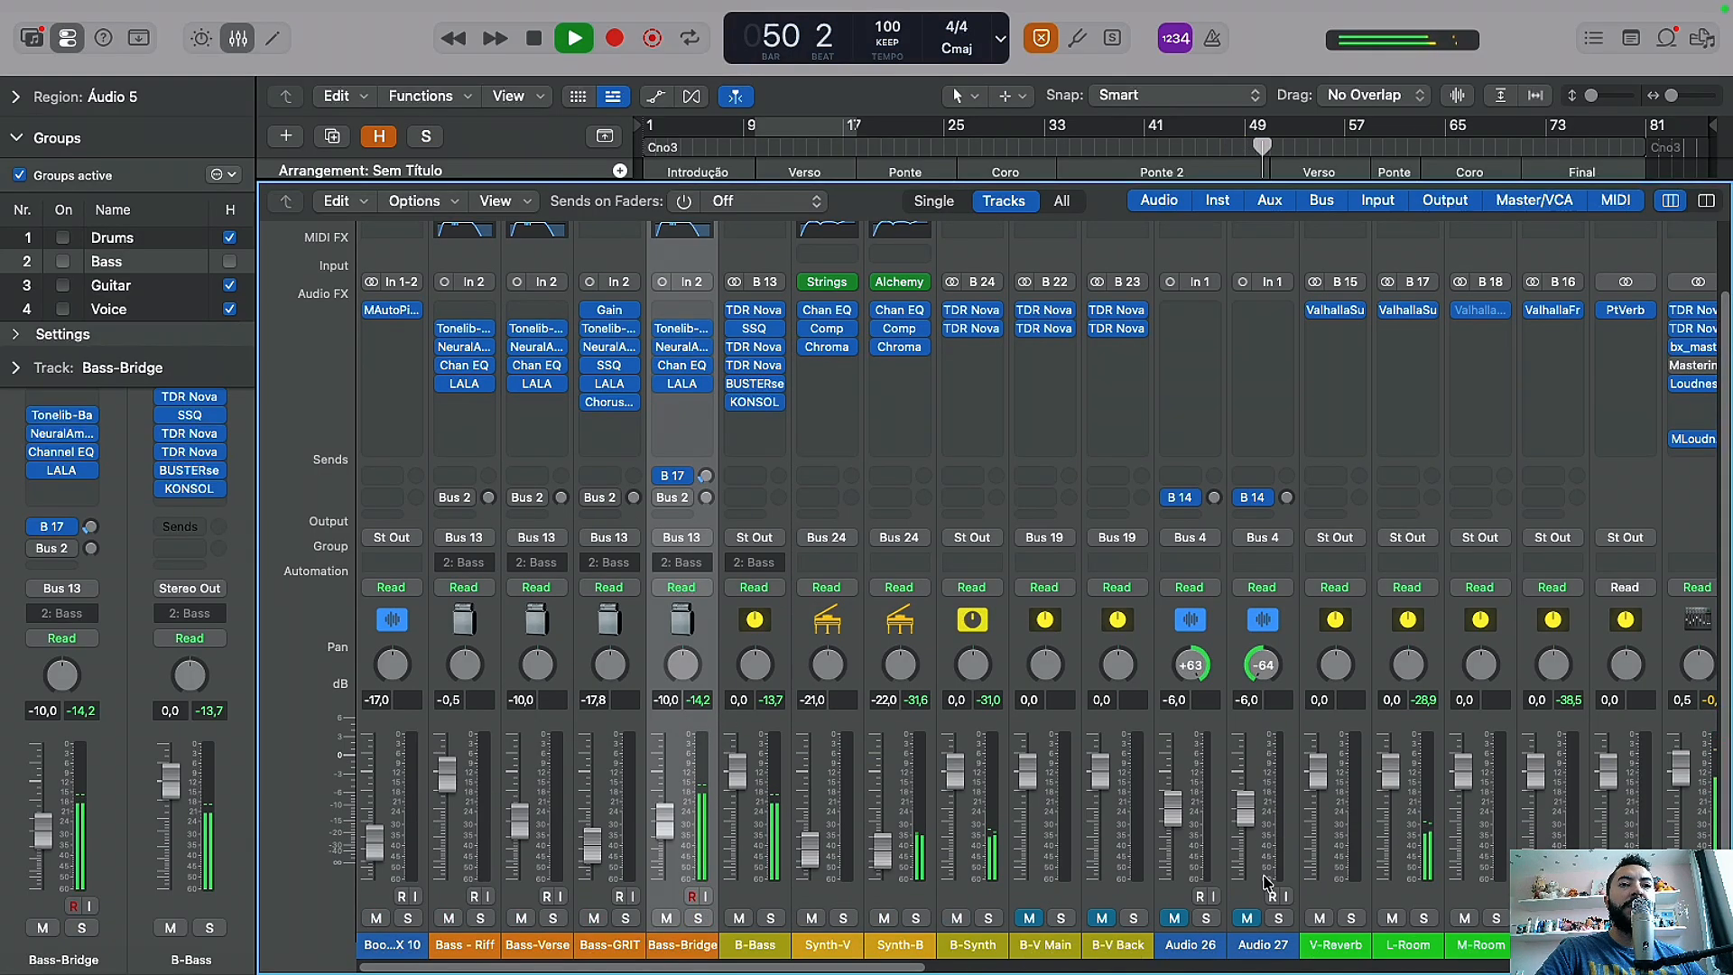
{"action": "left_click", "coordinate": [1029, 918]}
{"action": "left_click", "coordinate": [1105, 921]}
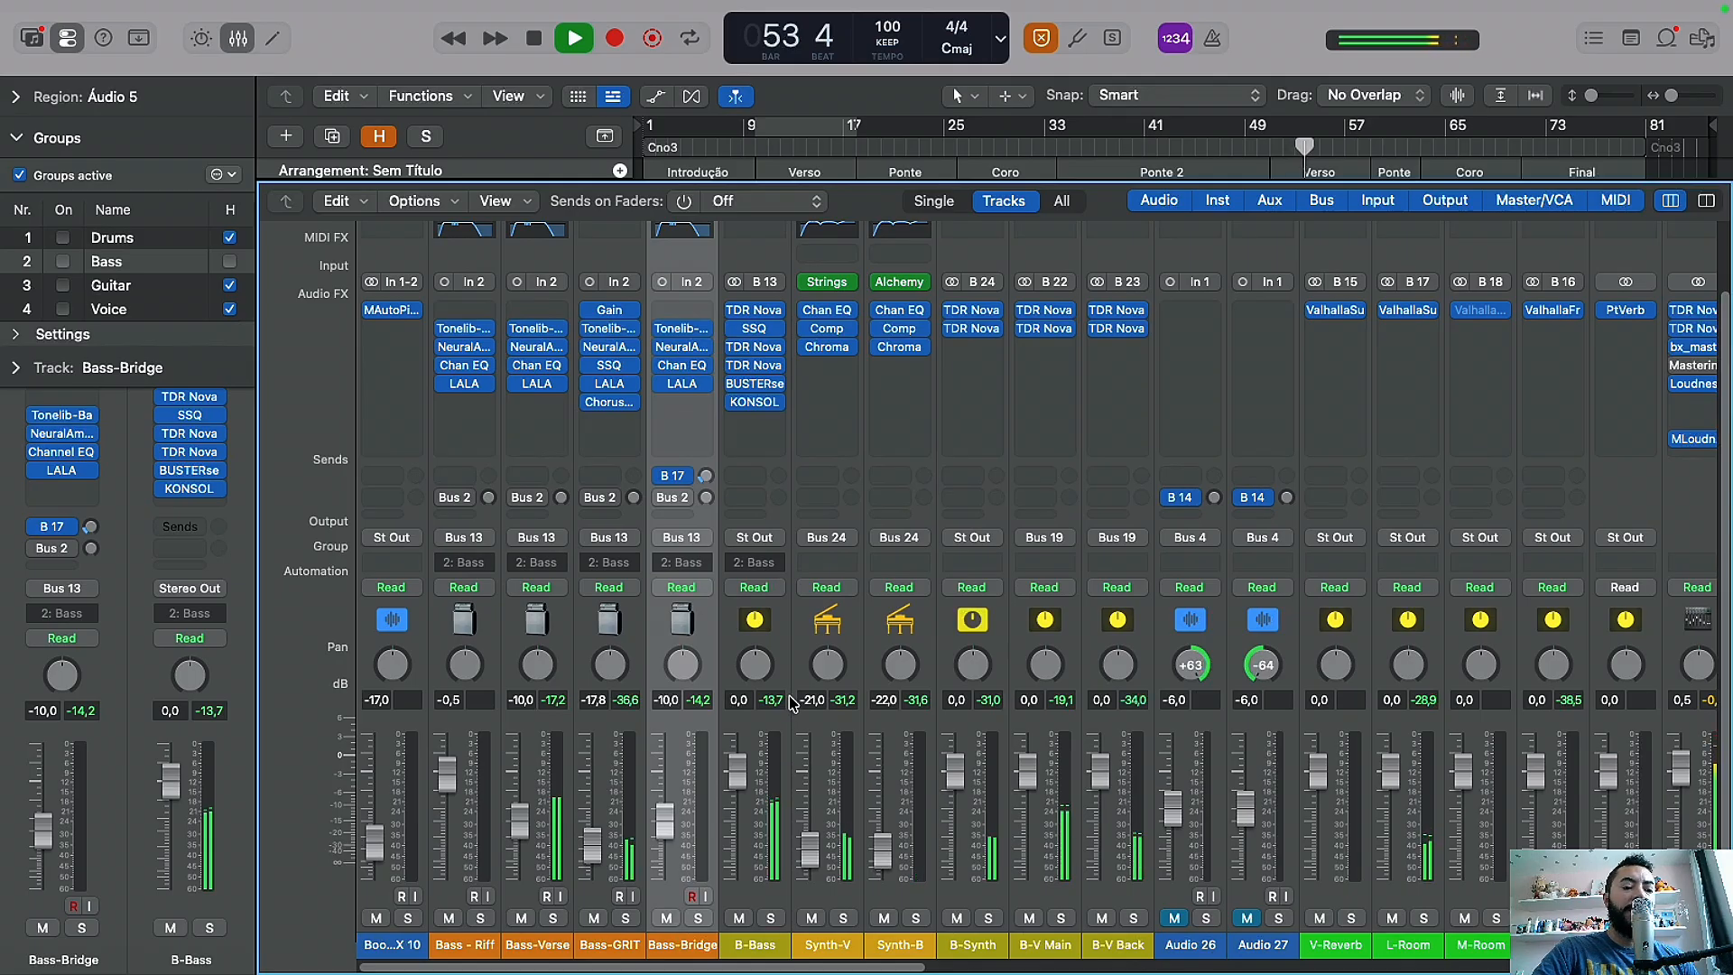
Step: Solo the B-Bass bus, stop playback, and set the cycle range over the second Coro section
{"action": "left_click", "coordinate": [758, 905]}
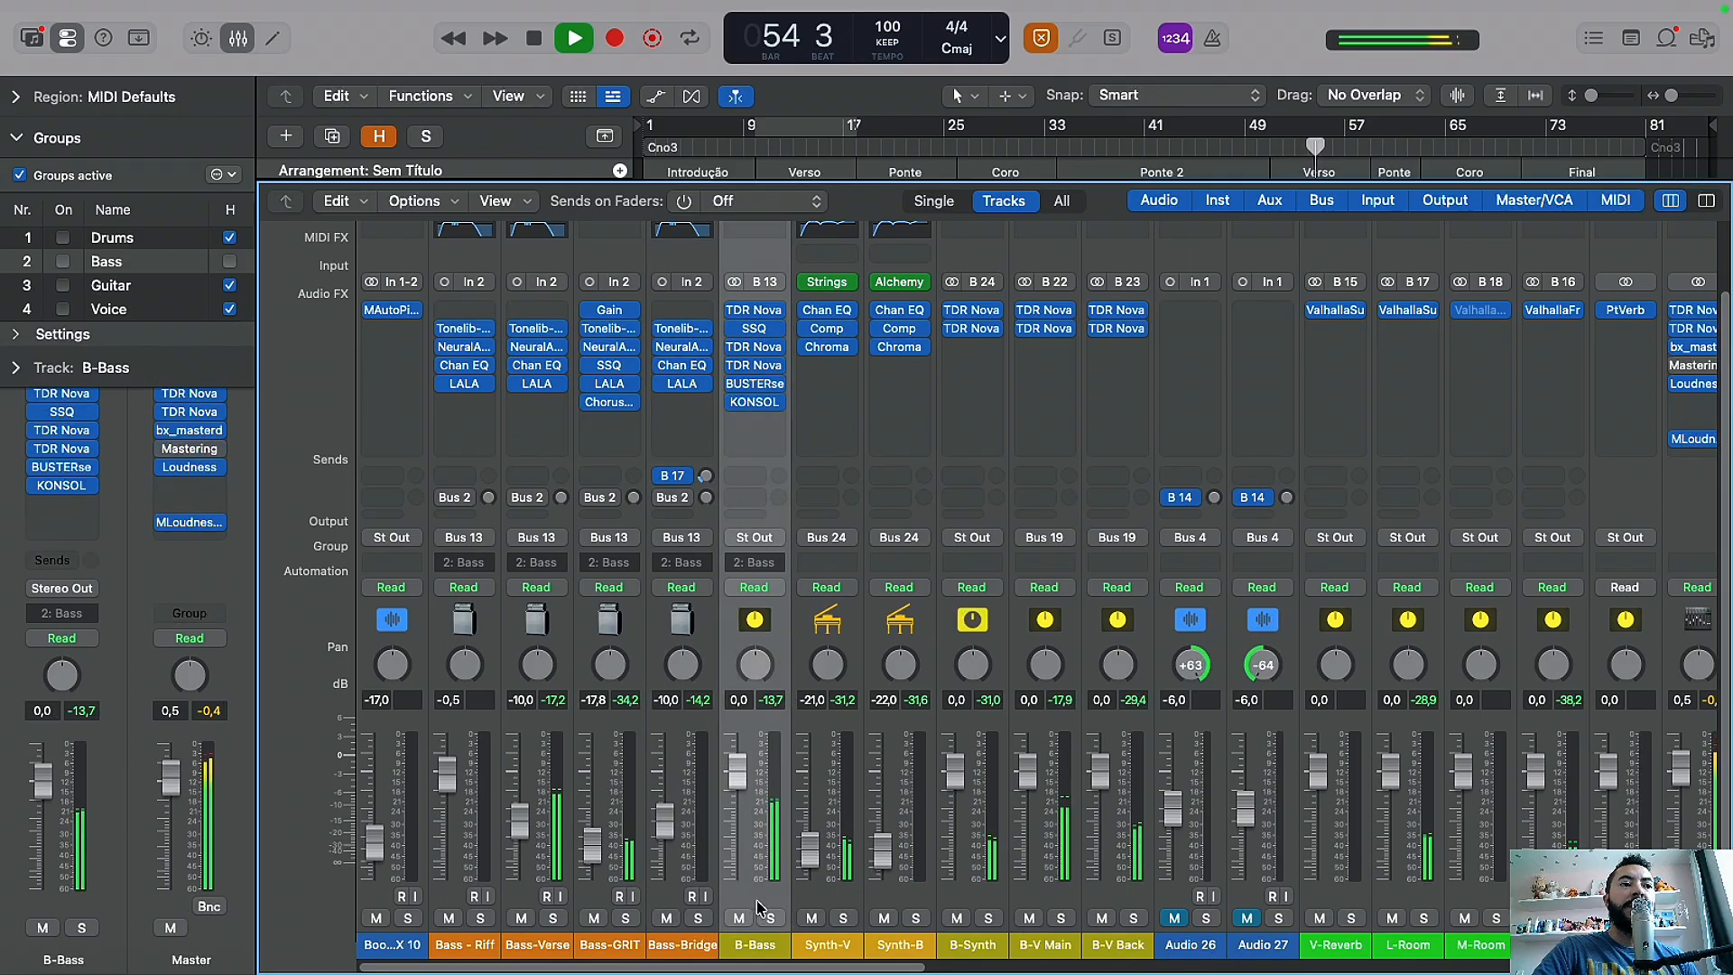
{"action": "left_click", "coordinate": [769, 917]}
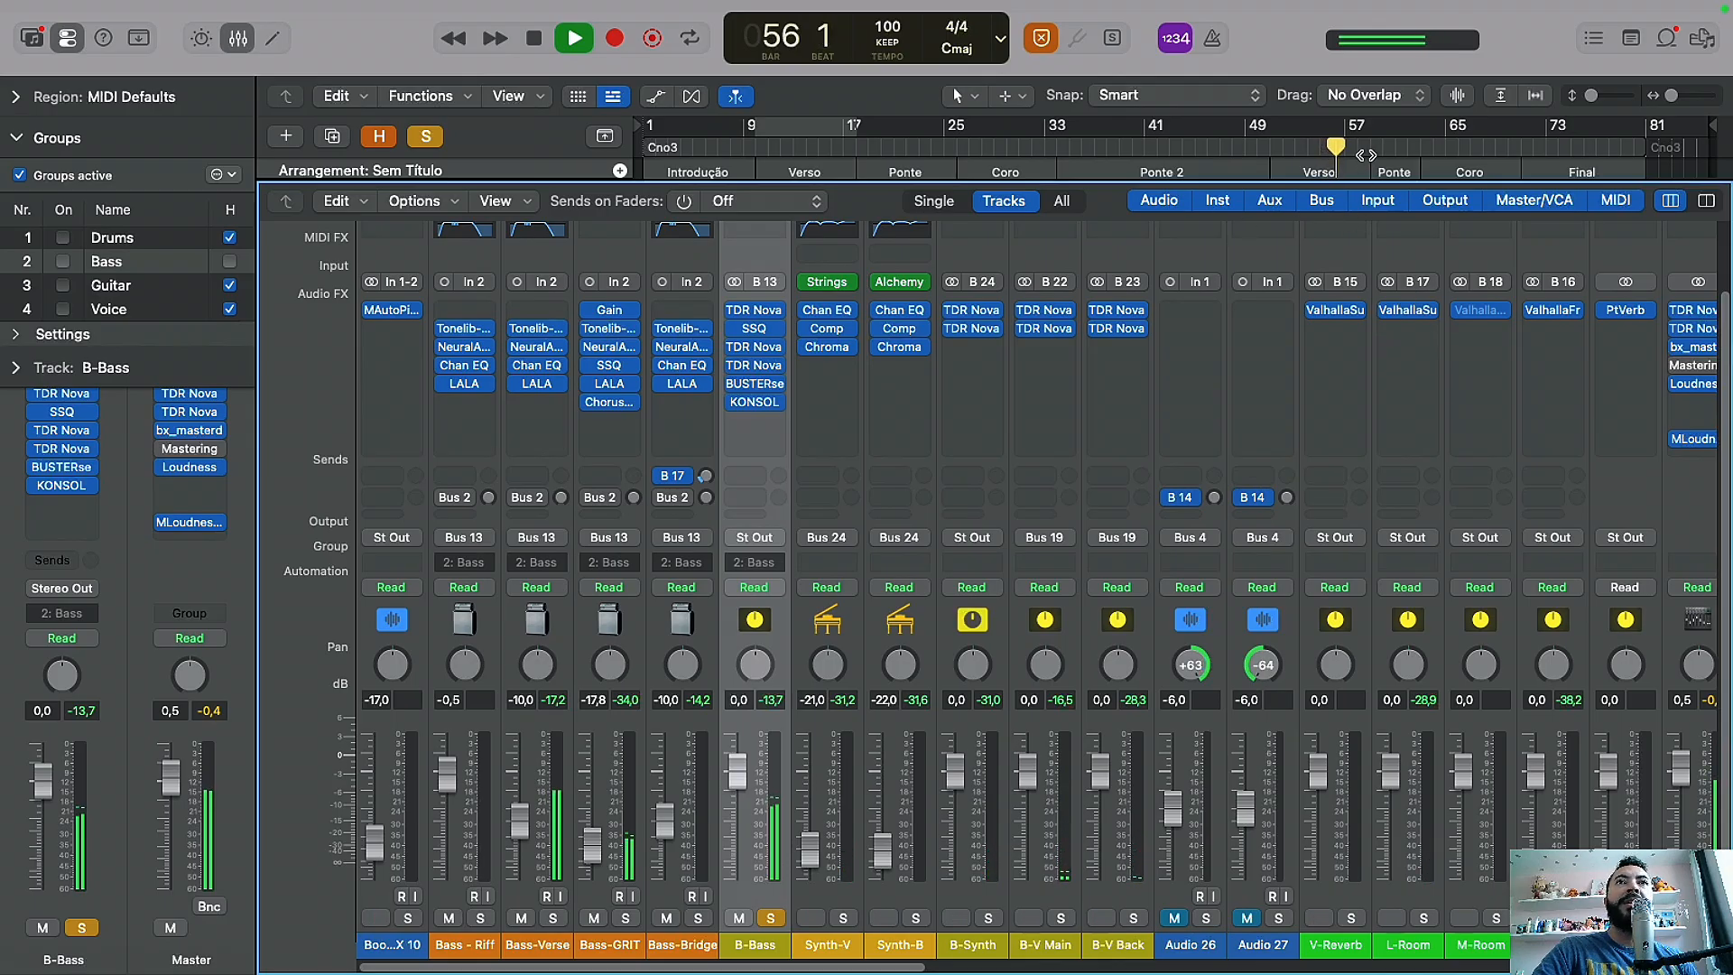
{"action": "key", "text": "space"}
{"action": "left_click_drag", "start_coordinate": [1521, 134], "coordinate": [1423, 145]}
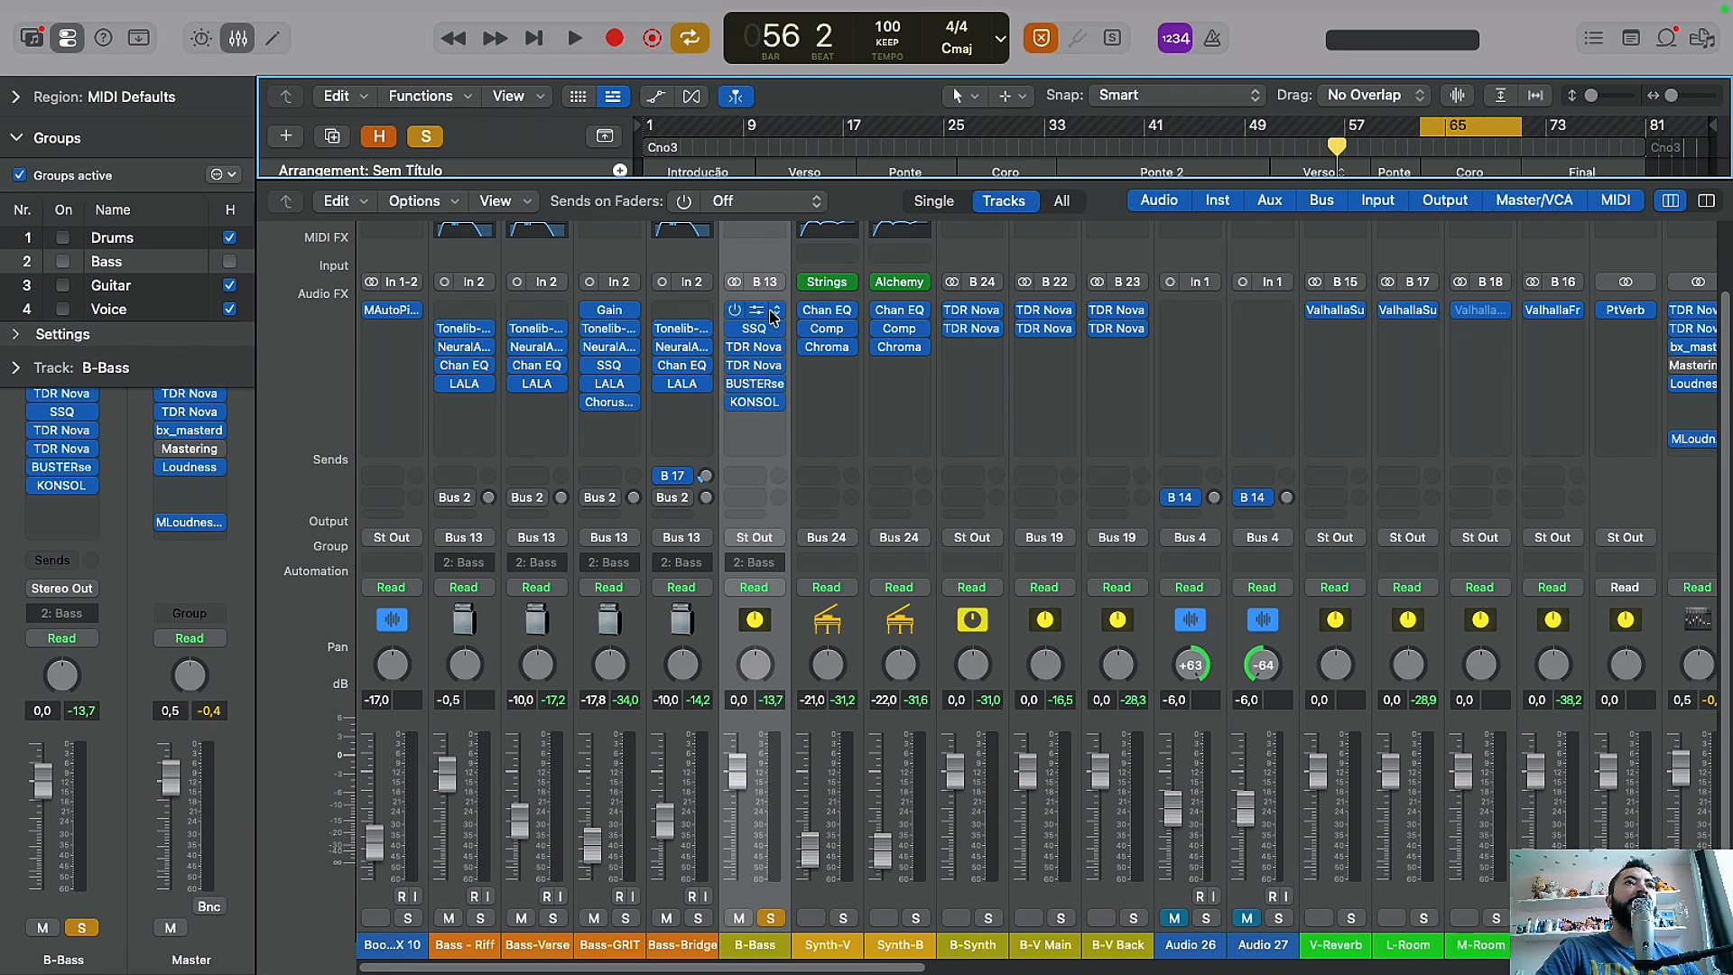
Step: Examine the first TDR Nova on B-Bass during Coro playback and switch off its band I
{"action": "left_click", "coordinate": [763, 312]}
{"action": "left_click_drag", "start_coordinate": [1136, 343], "coordinate": [1235, 258]}
{"action": "left_click_drag", "start_coordinate": [1113, 262], "coordinate": [1112, 177]}
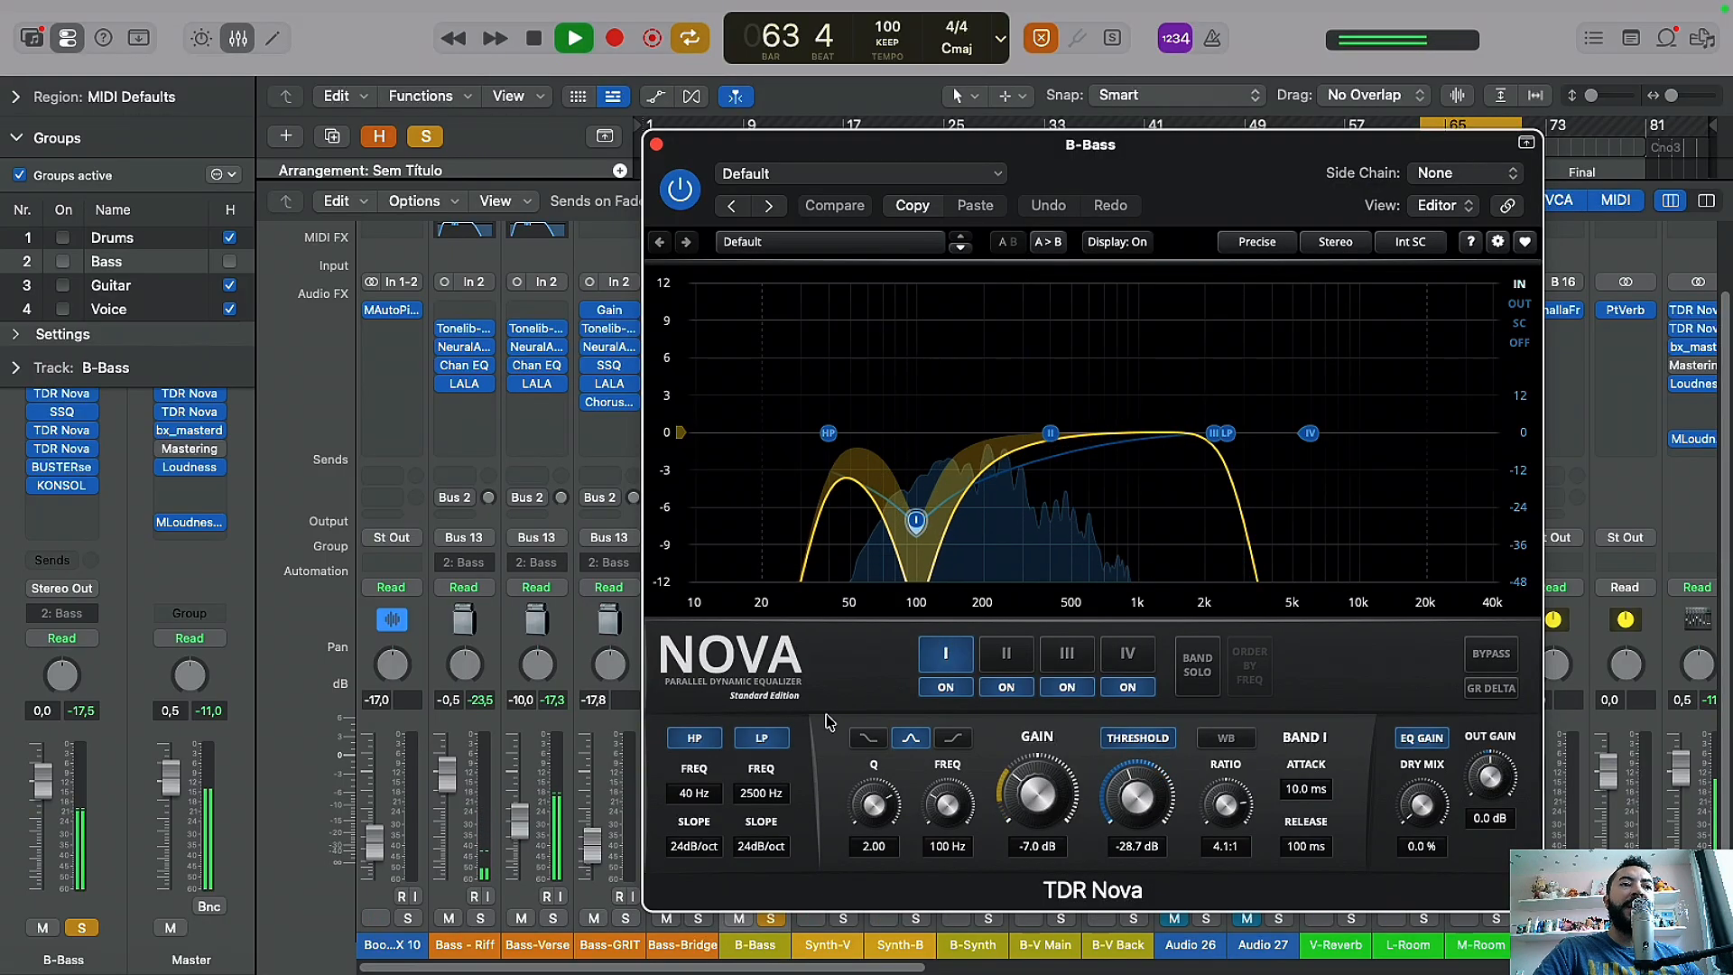
{"action": "left_click", "coordinate": [946, 690]}
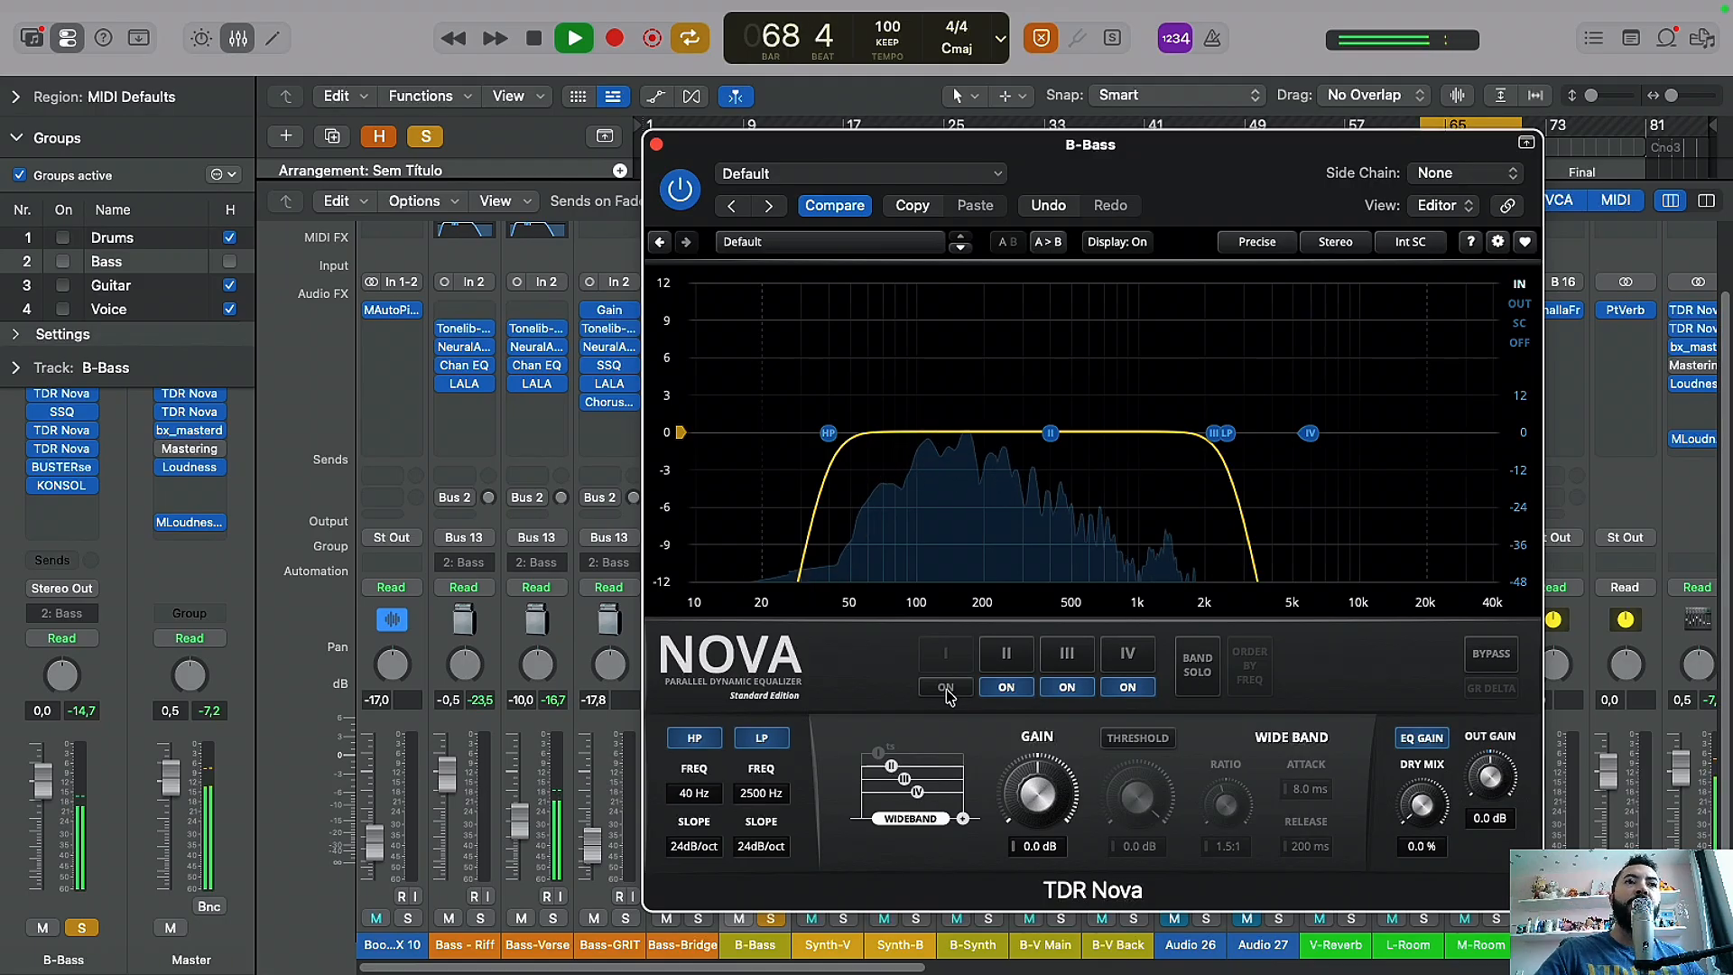
Step: Switch band I back on in the first TDR Nova on B-Bass, close the plug-in, and stop playback
{"action": "left_click", "coordinate": [946, 688]}
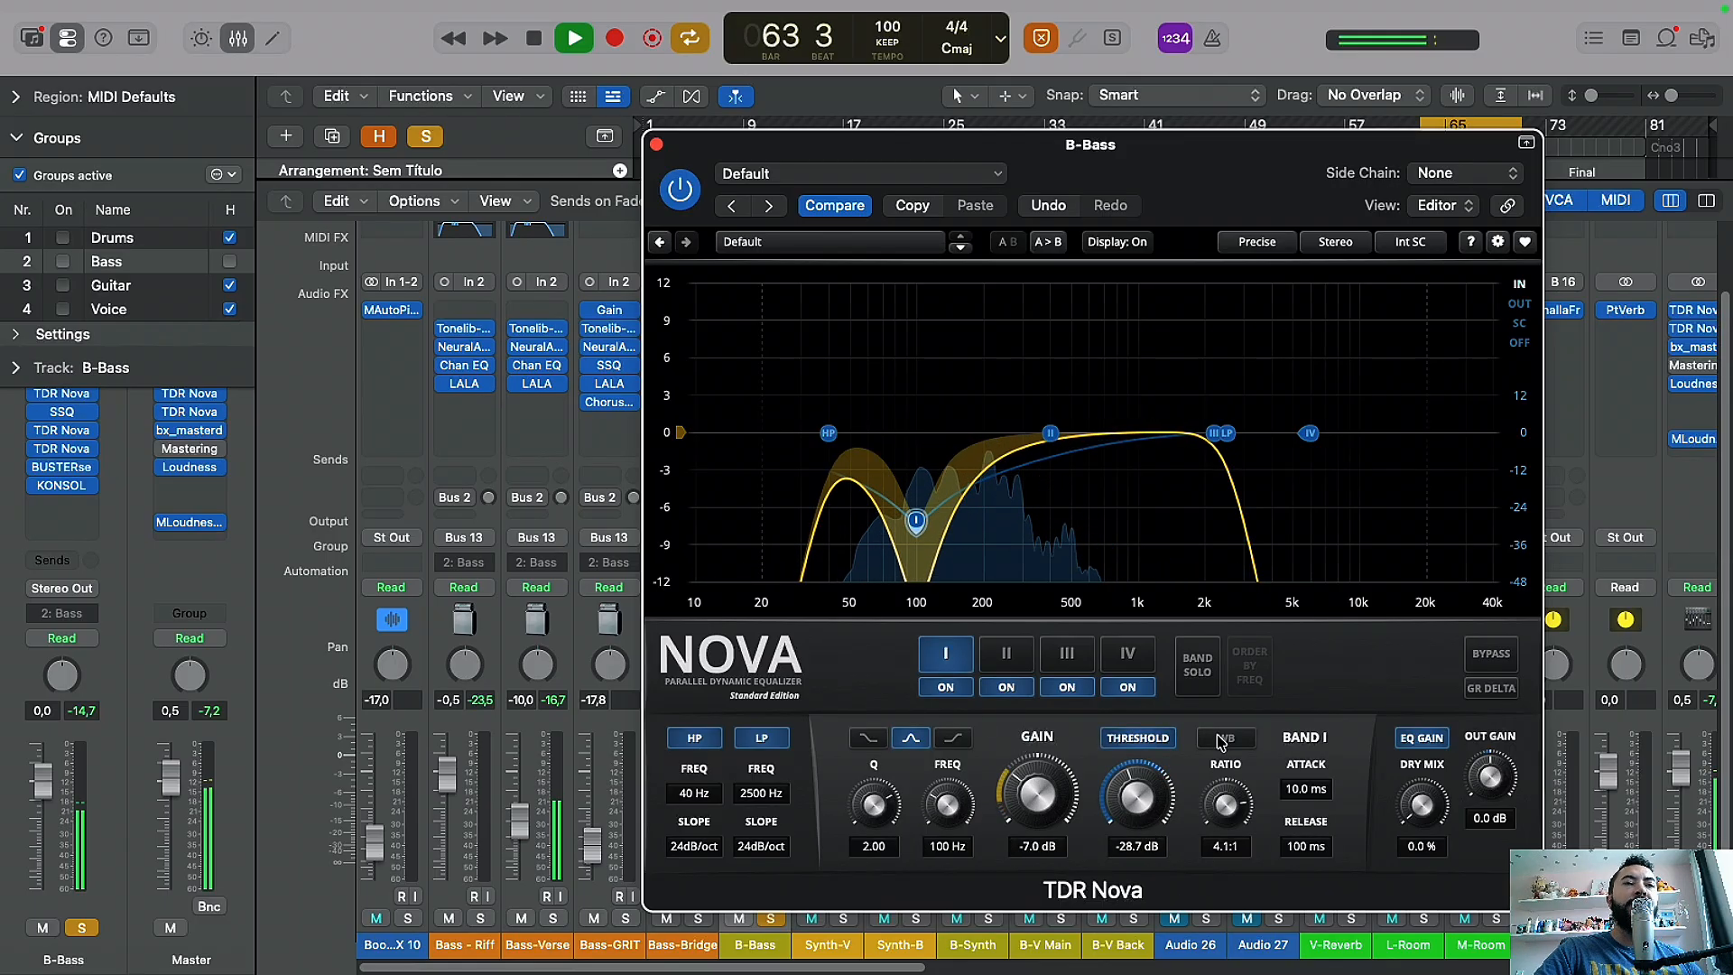
{"action": "left_click", "coordinate": [657, 145]}
{"action": "key", "text": "space"}
Step: Examine the SSQ equalizer settings on the B-Bass bus
{"action": "left_click", "coordinate": [754, 329]}
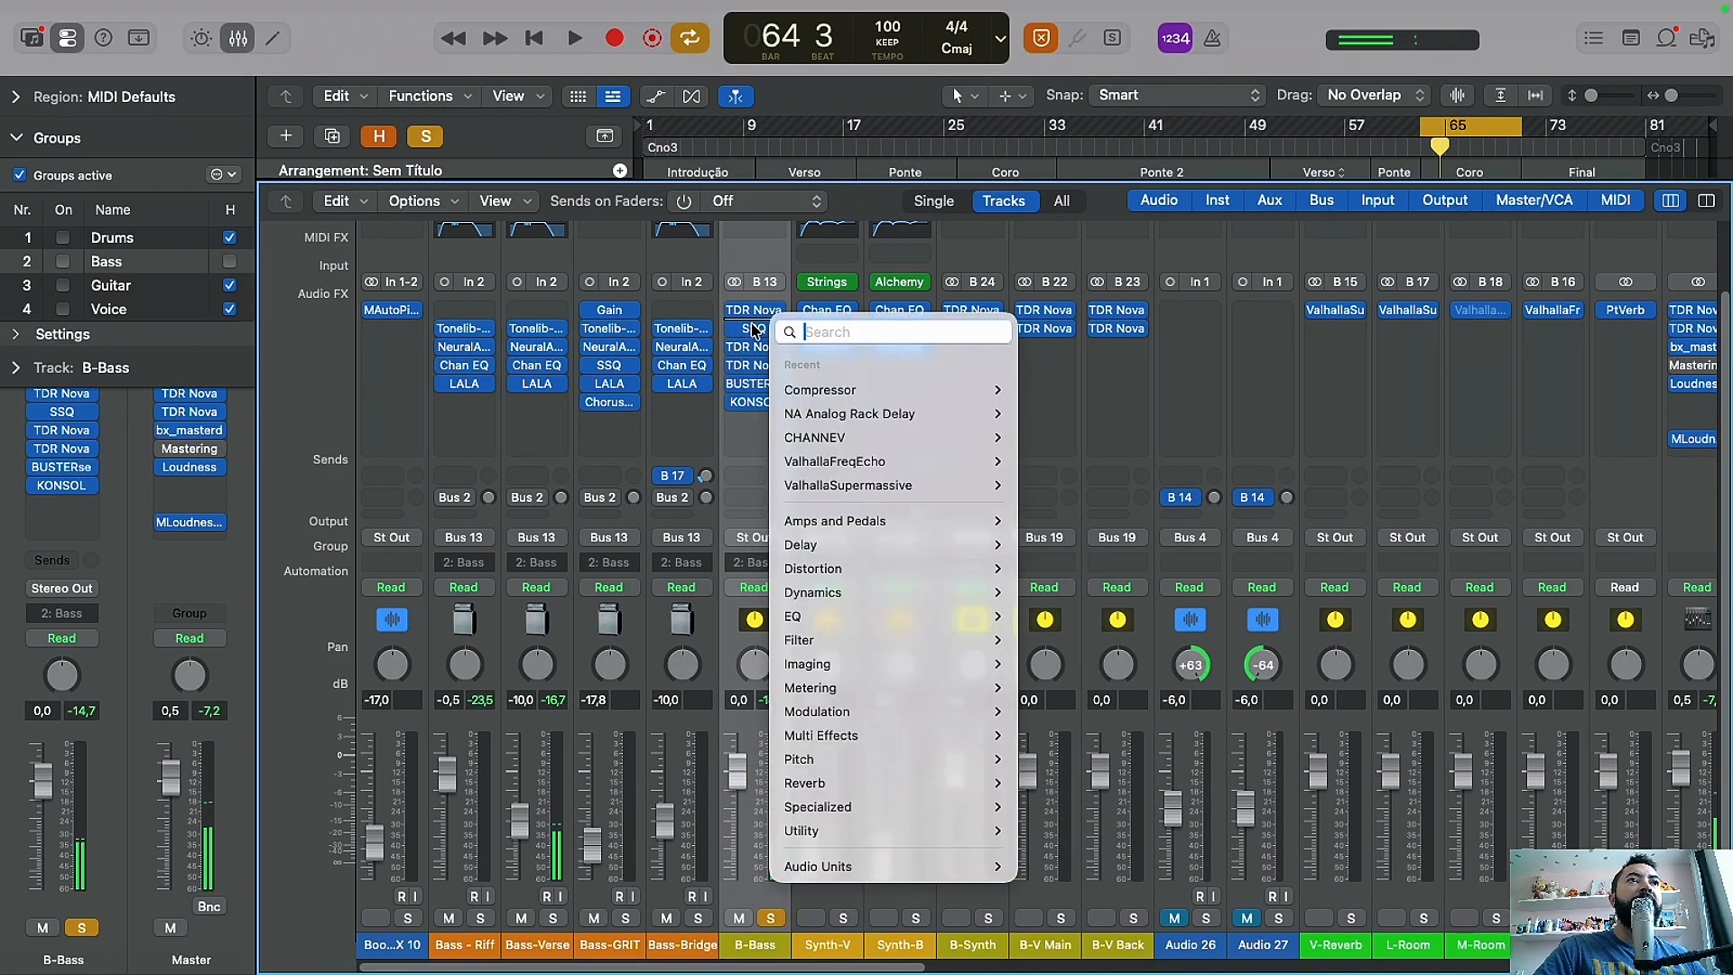
{"action": "left_click", "coordinate": [754, 330]}
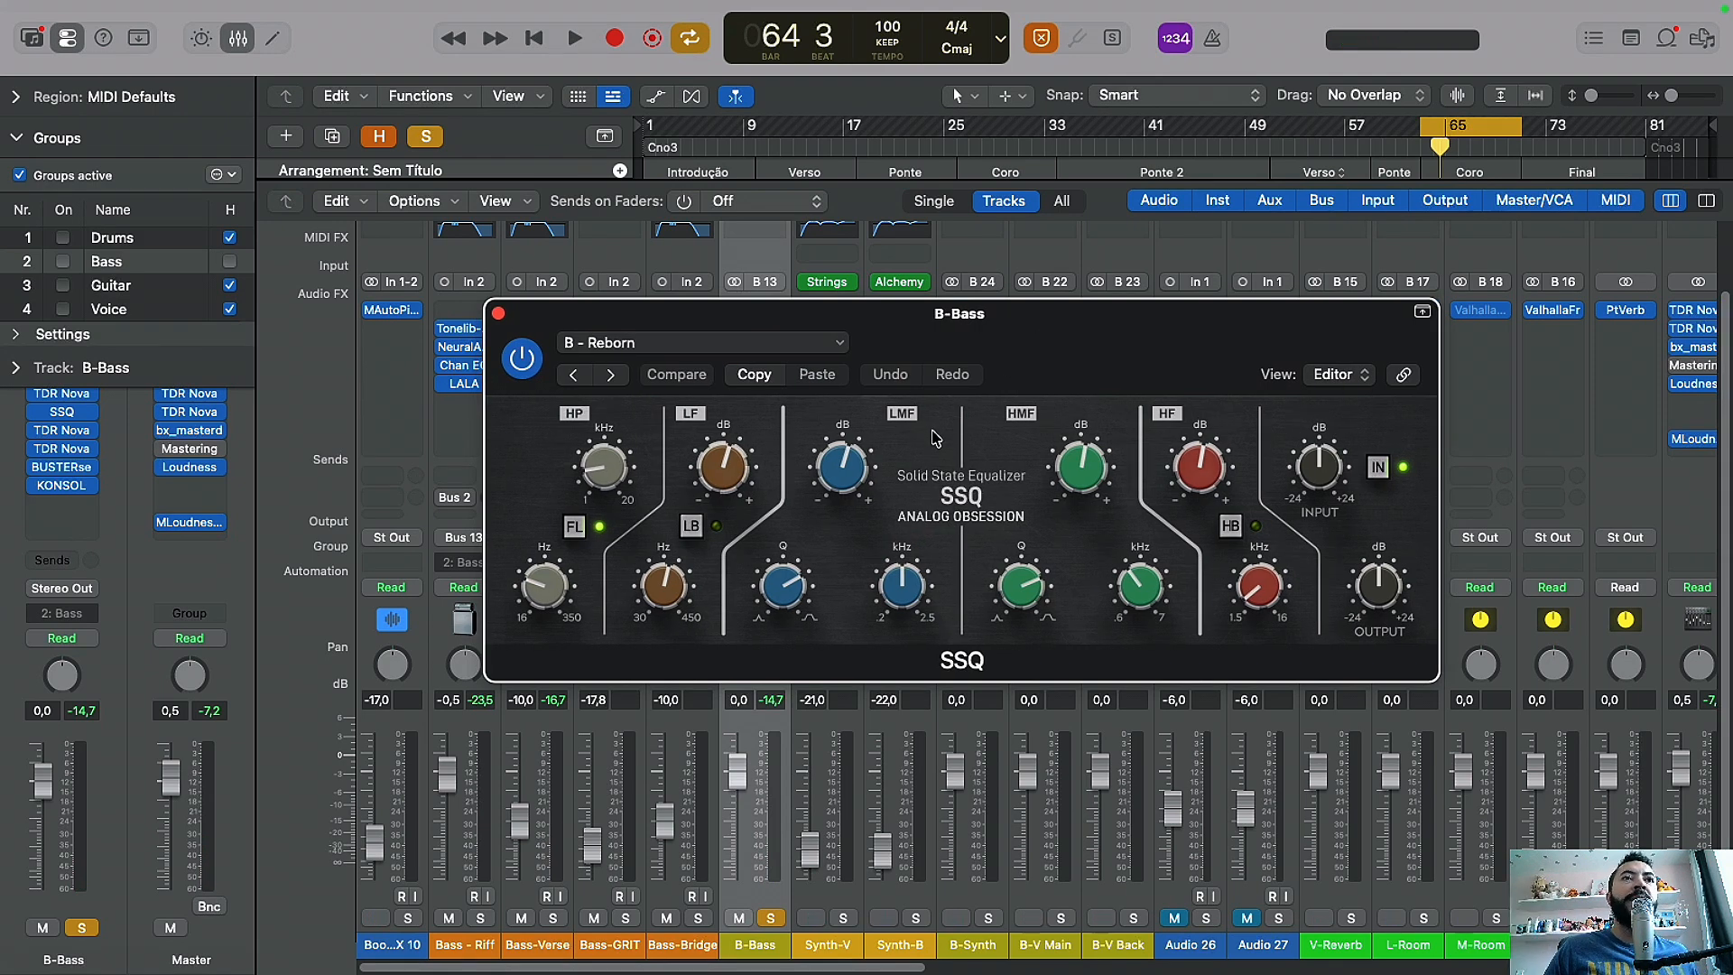
{"action": "left_click", "coordinate": [498, 313]}
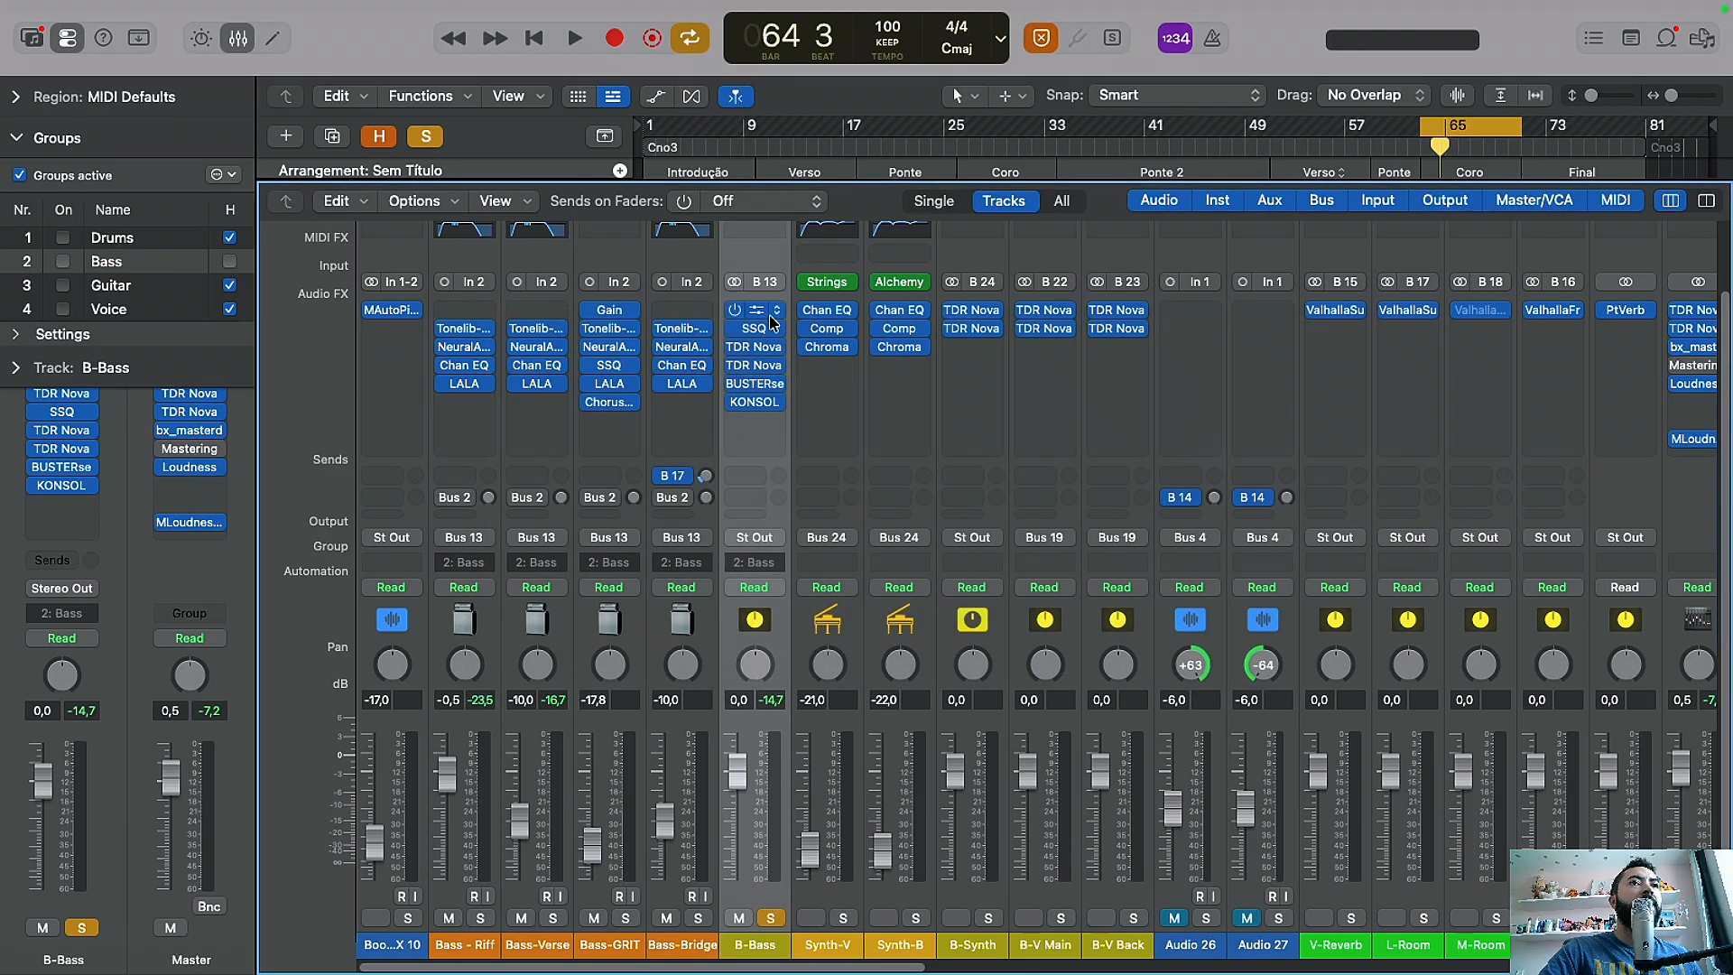
Step: Examine the B - Mid DL and B - Side HPF 120 settings in the other two TDR Nova plug-ins on B-Bass
{"action": "left_click", "coordinate": [754, 365]}
{"action": "left_click_drag", "start_coordinate": [1191, 361], "coordinate": [1185, 197]}
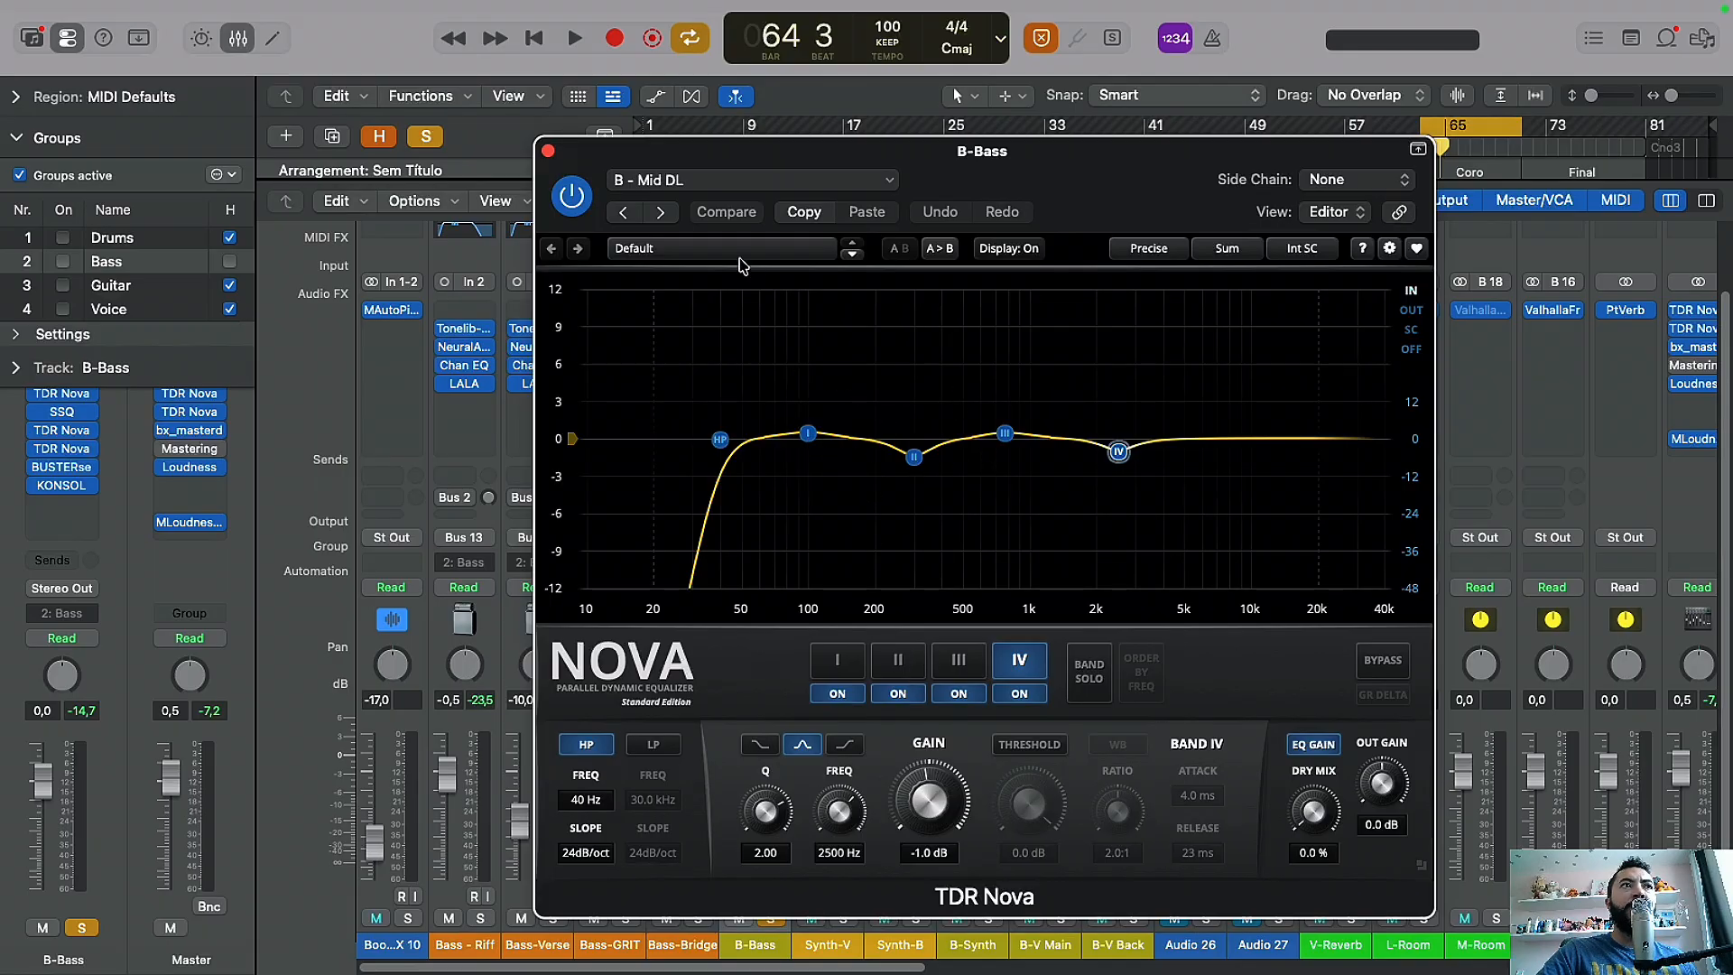
{"action": "left_click", "coordinate": [548, 152]}
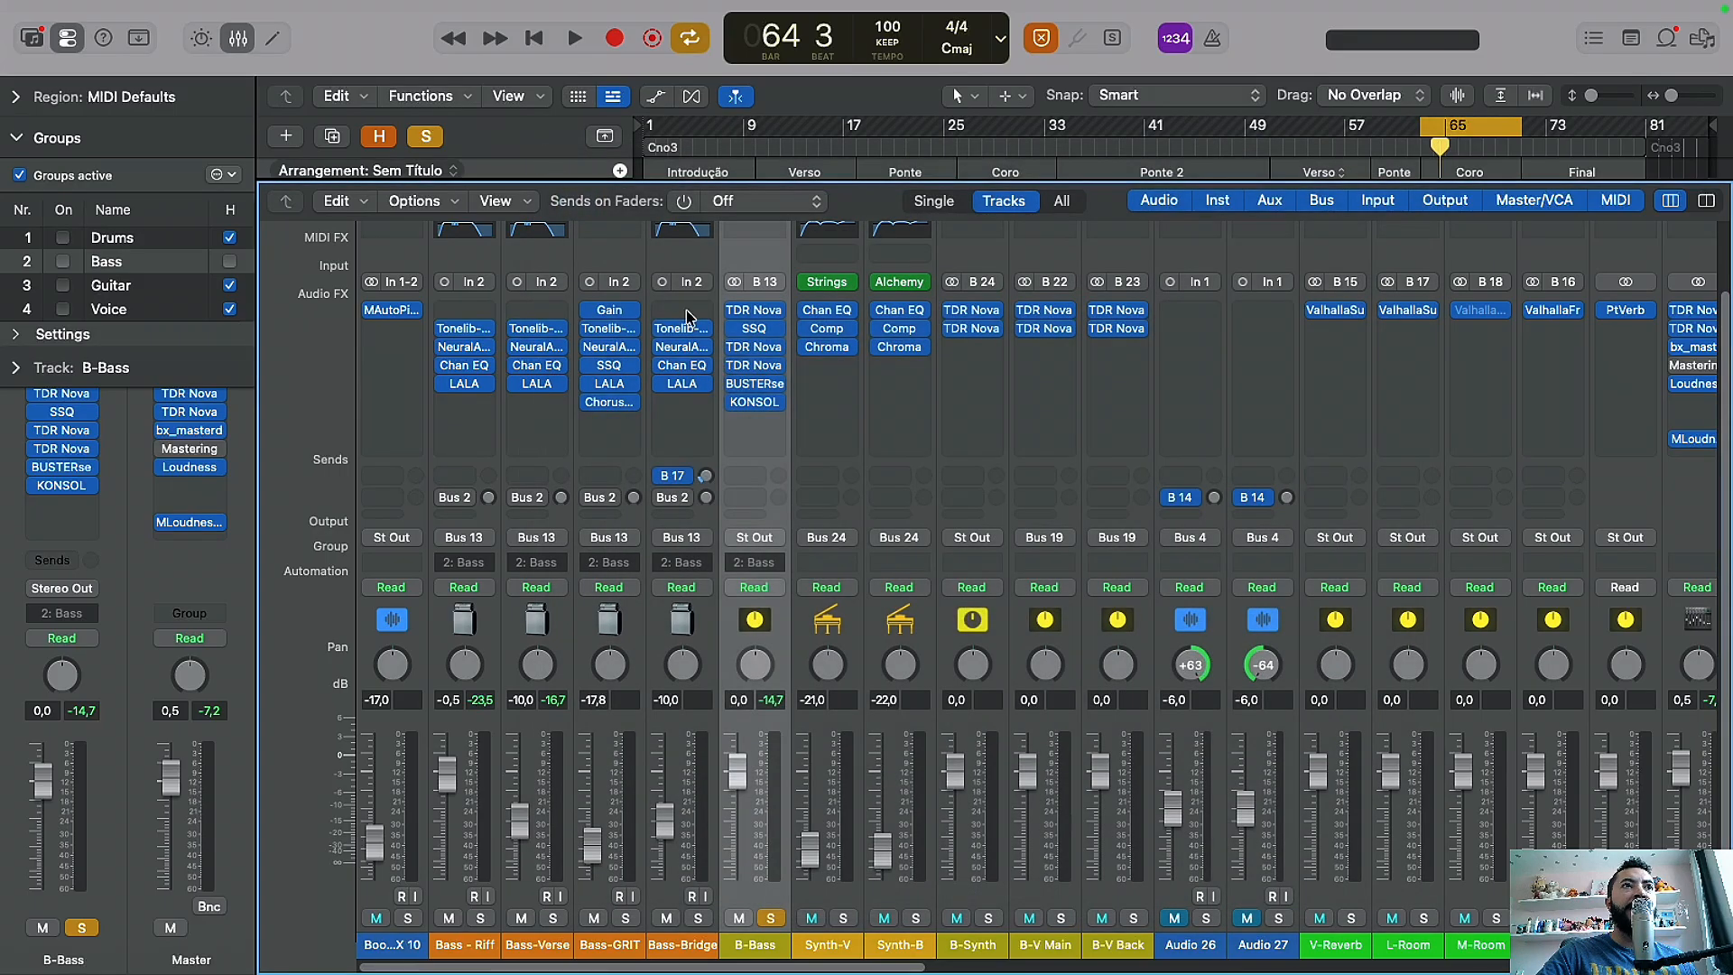
{"action": "left_click", "coordinate": [758, 365]}
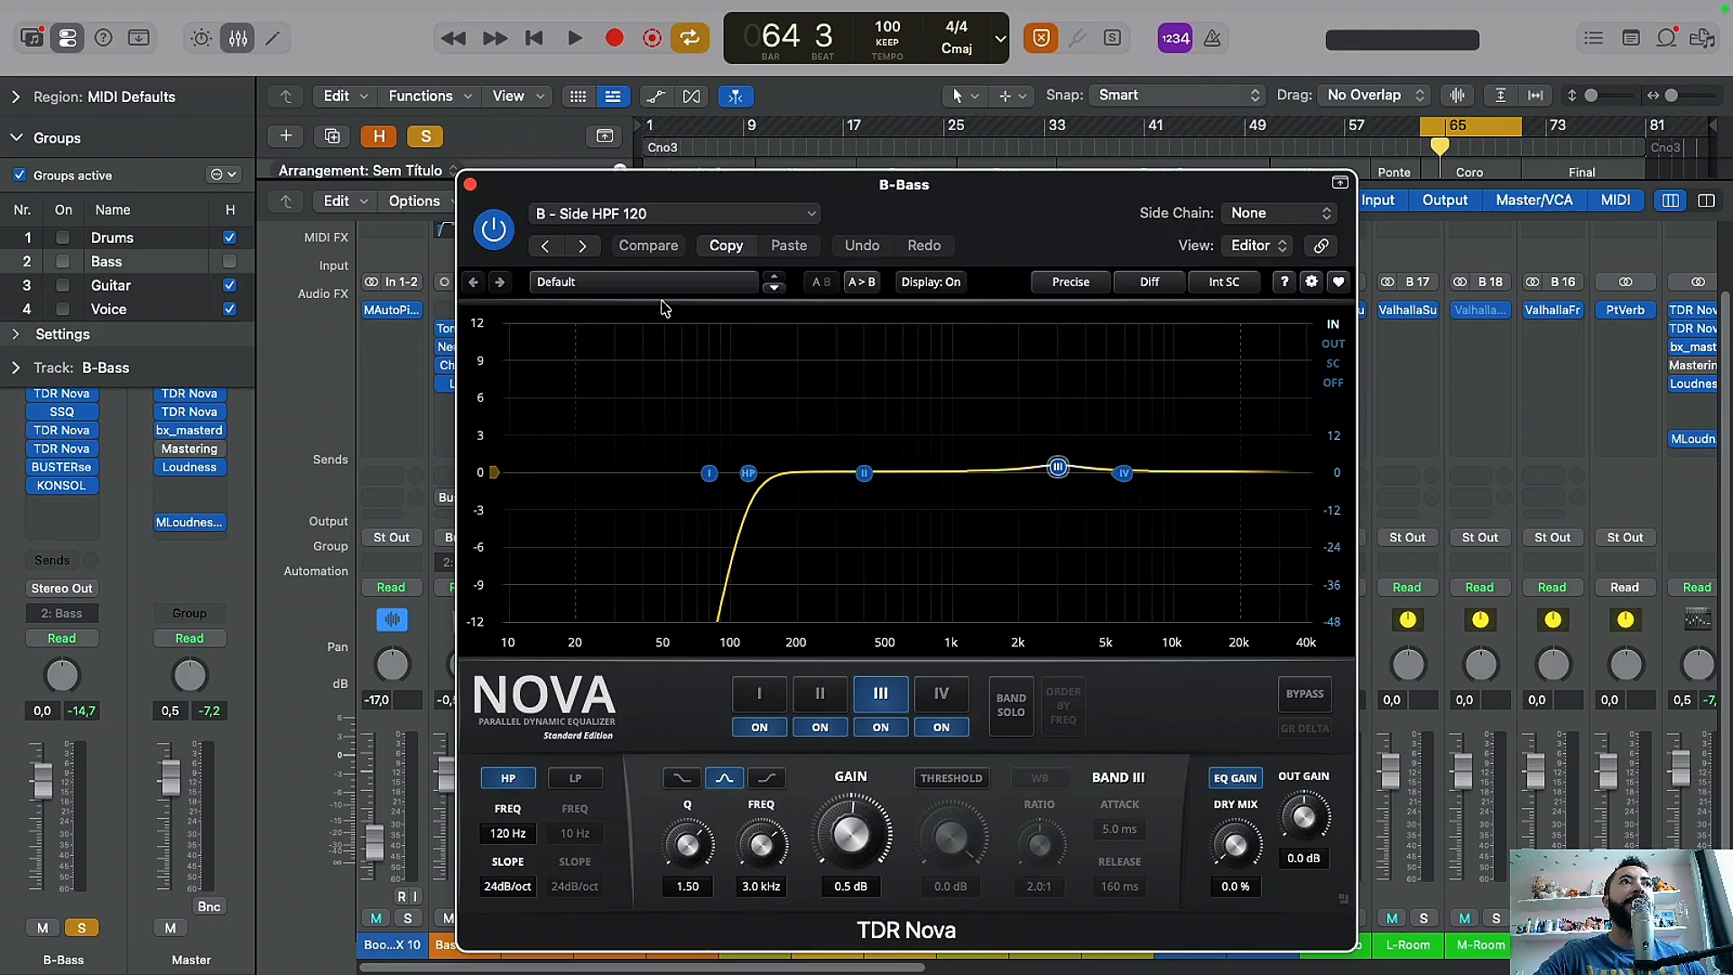
{"action": "left_click", "coordinate": [470, 185]}
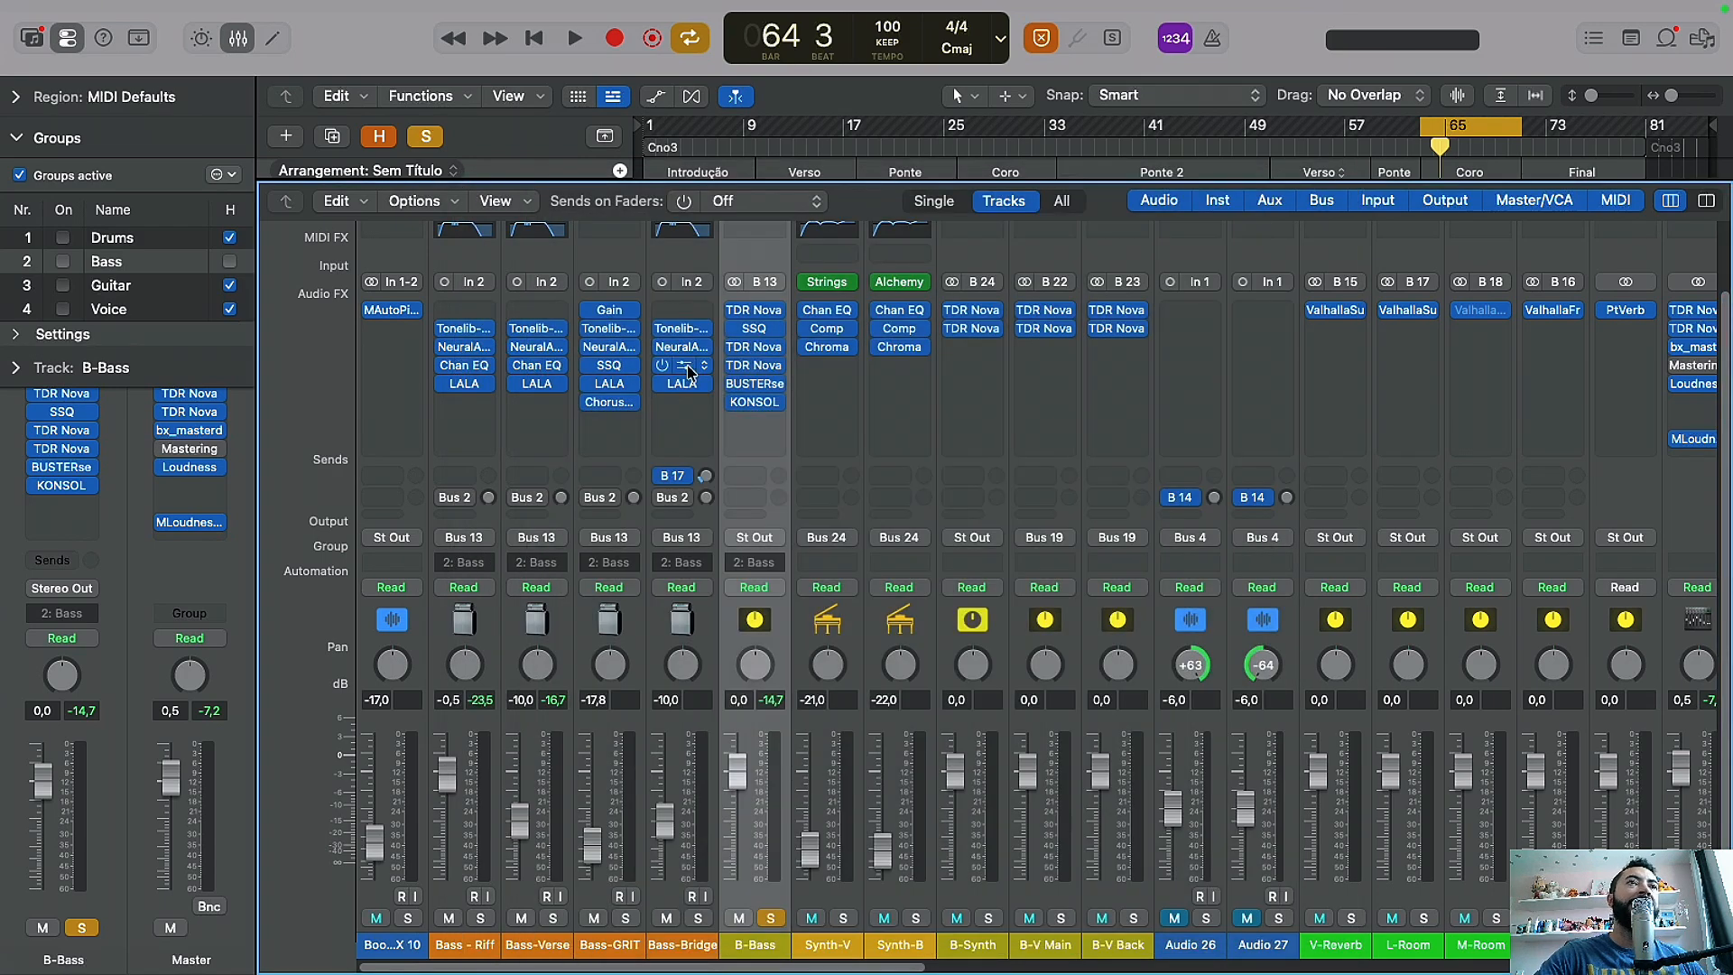
Step: Open BUSTERse on B-Bass, play the Coro section, and bypass the compressor to compare the sound
{"action": "left_click", "coordinate": [758, 384]}
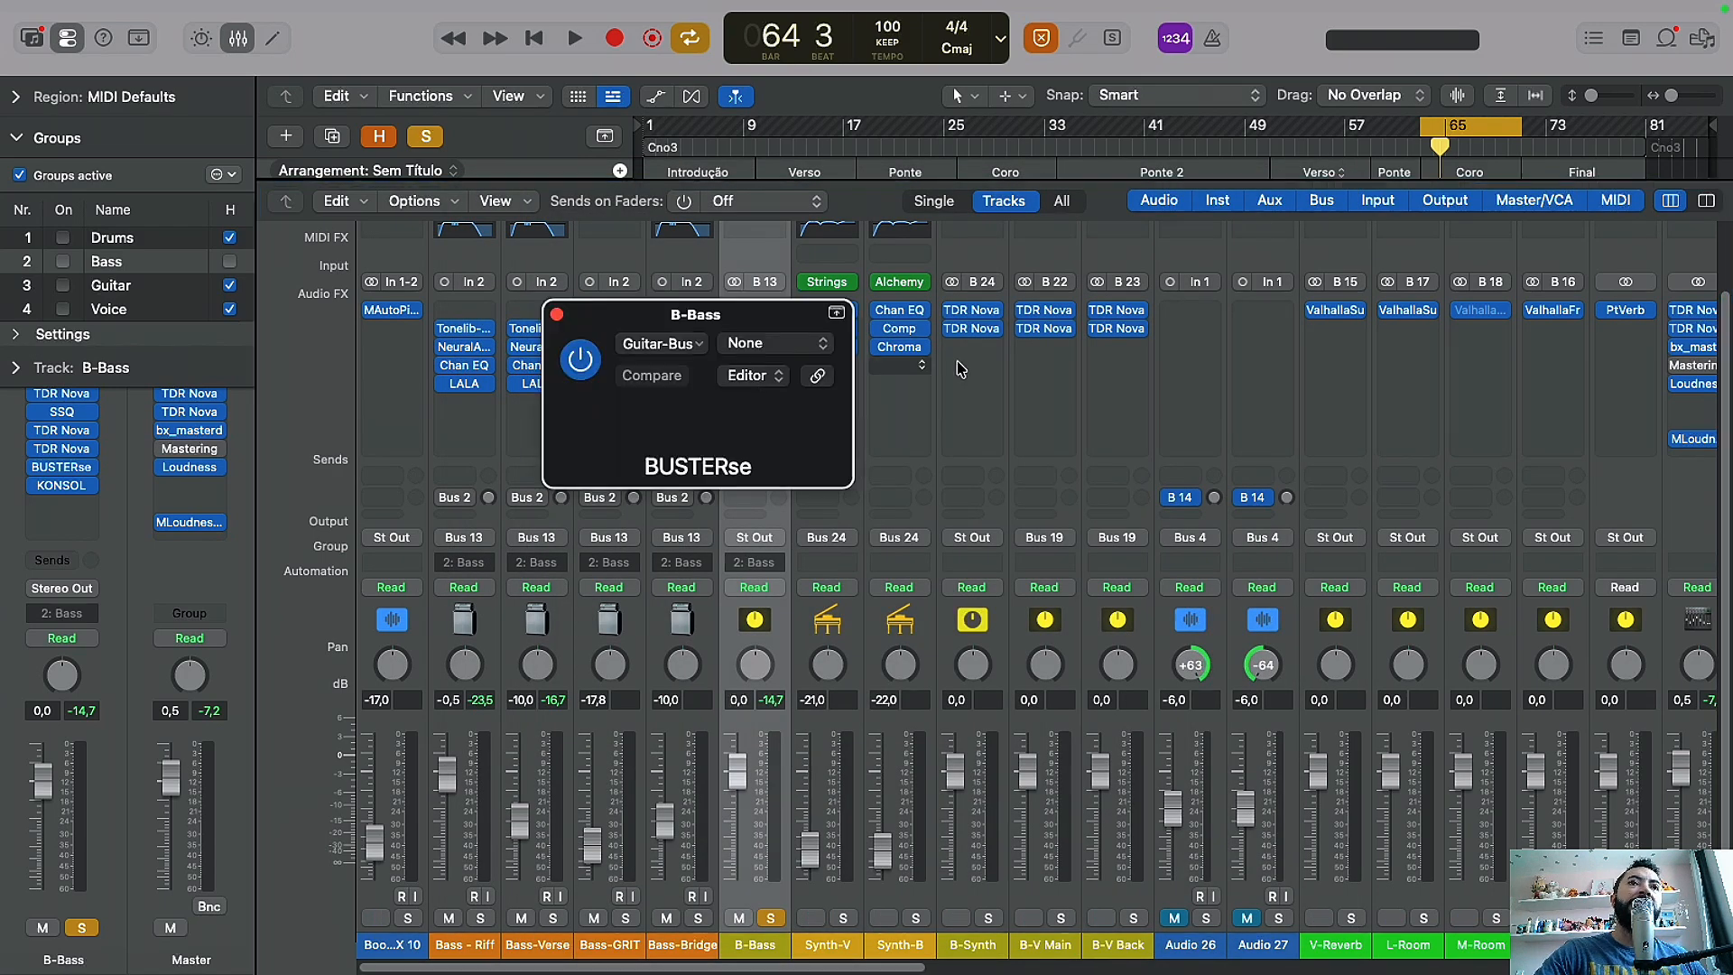
{"action": "left_click_drag", "start_coordinate": [990, 327], "coordinate": [1002, 83]}
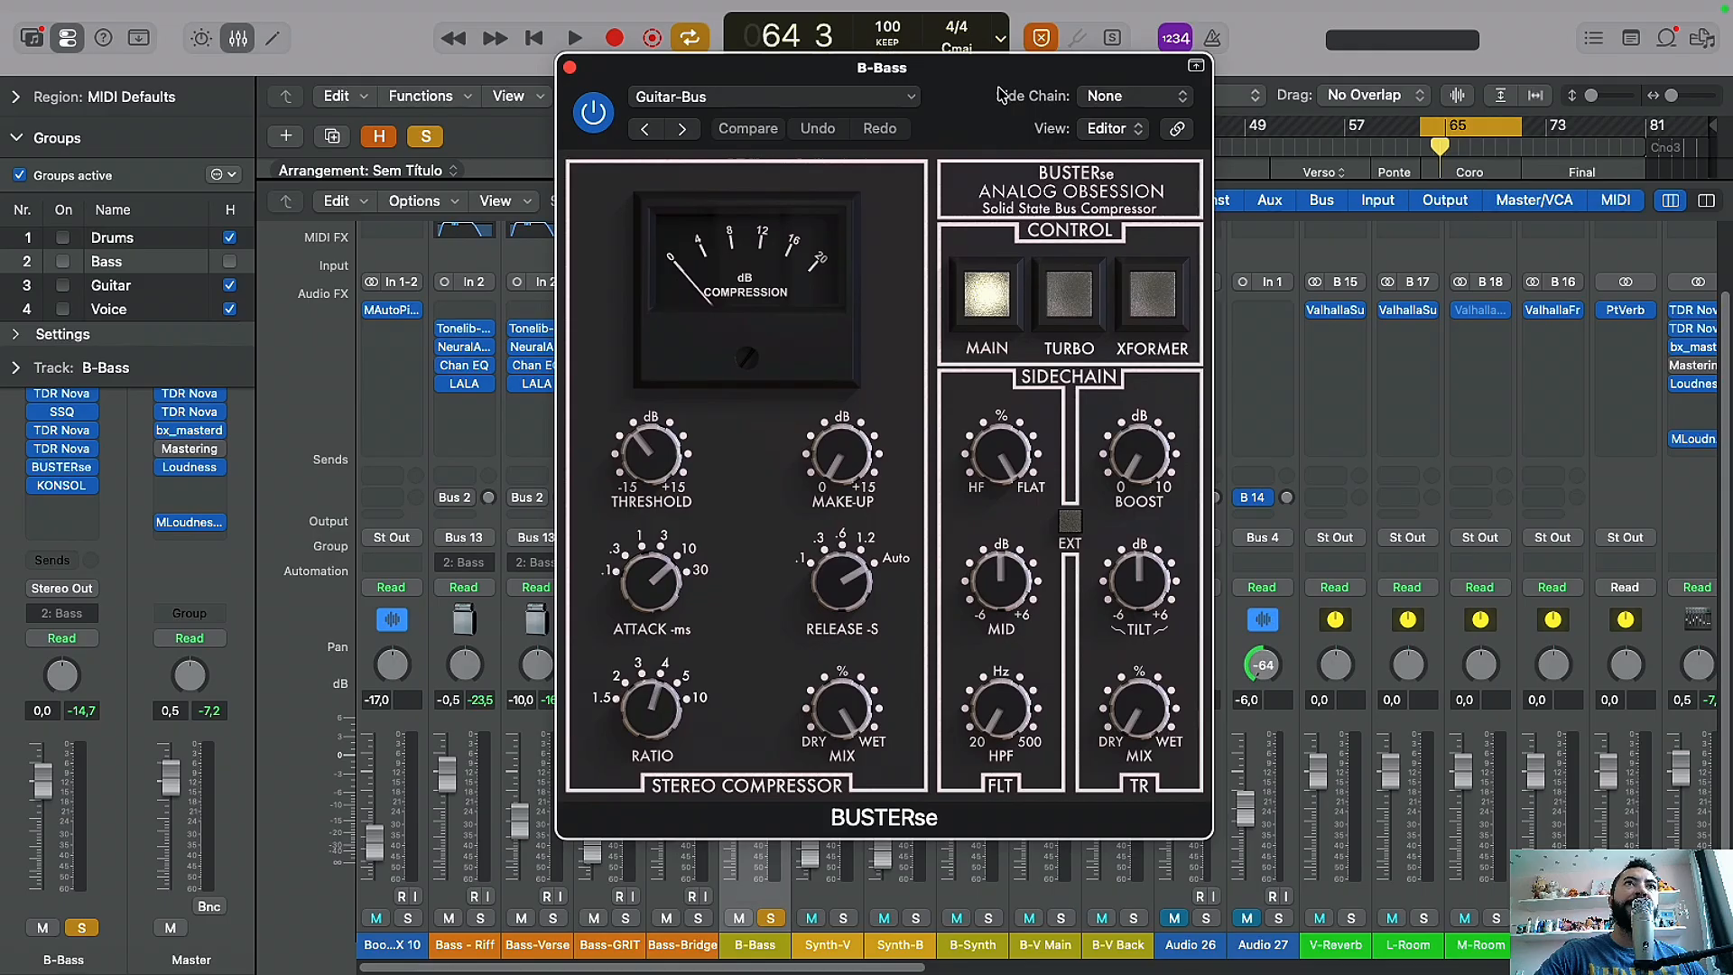
{"action": "key", "text": "space"}
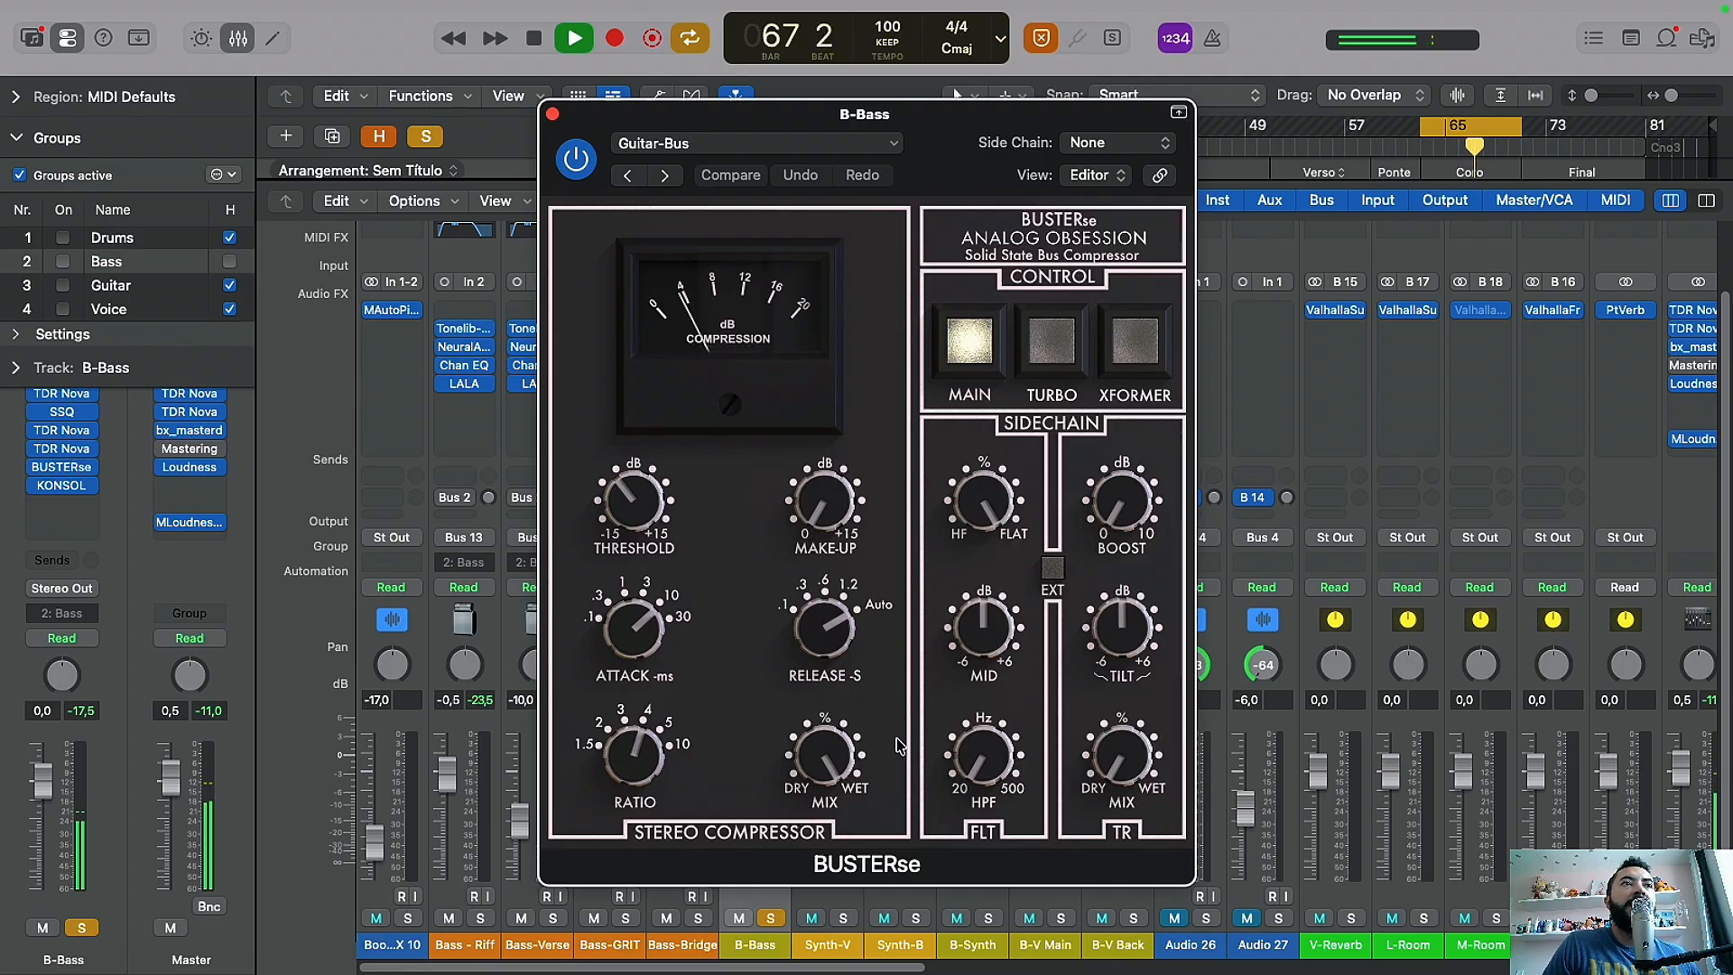
{"action": "left_click", "coordinate": [576, 159]}
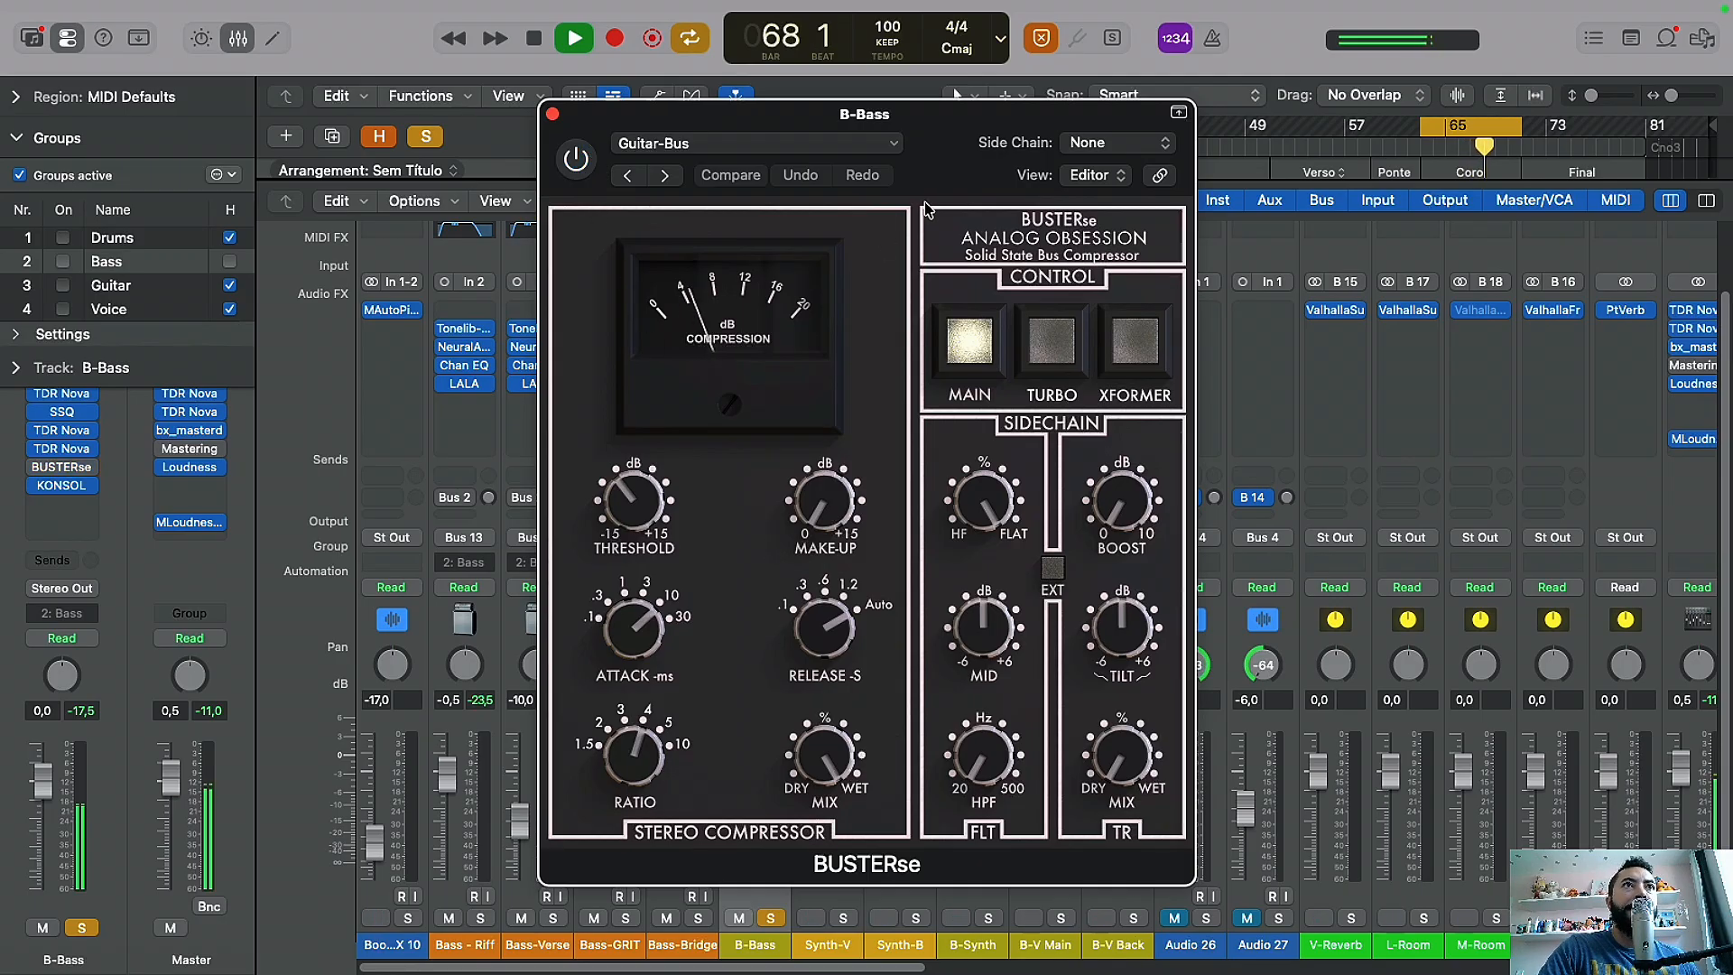
{"action": "left_click_drag", "start_coordinate": [946, 172], "coordinate": [1414, 176]}
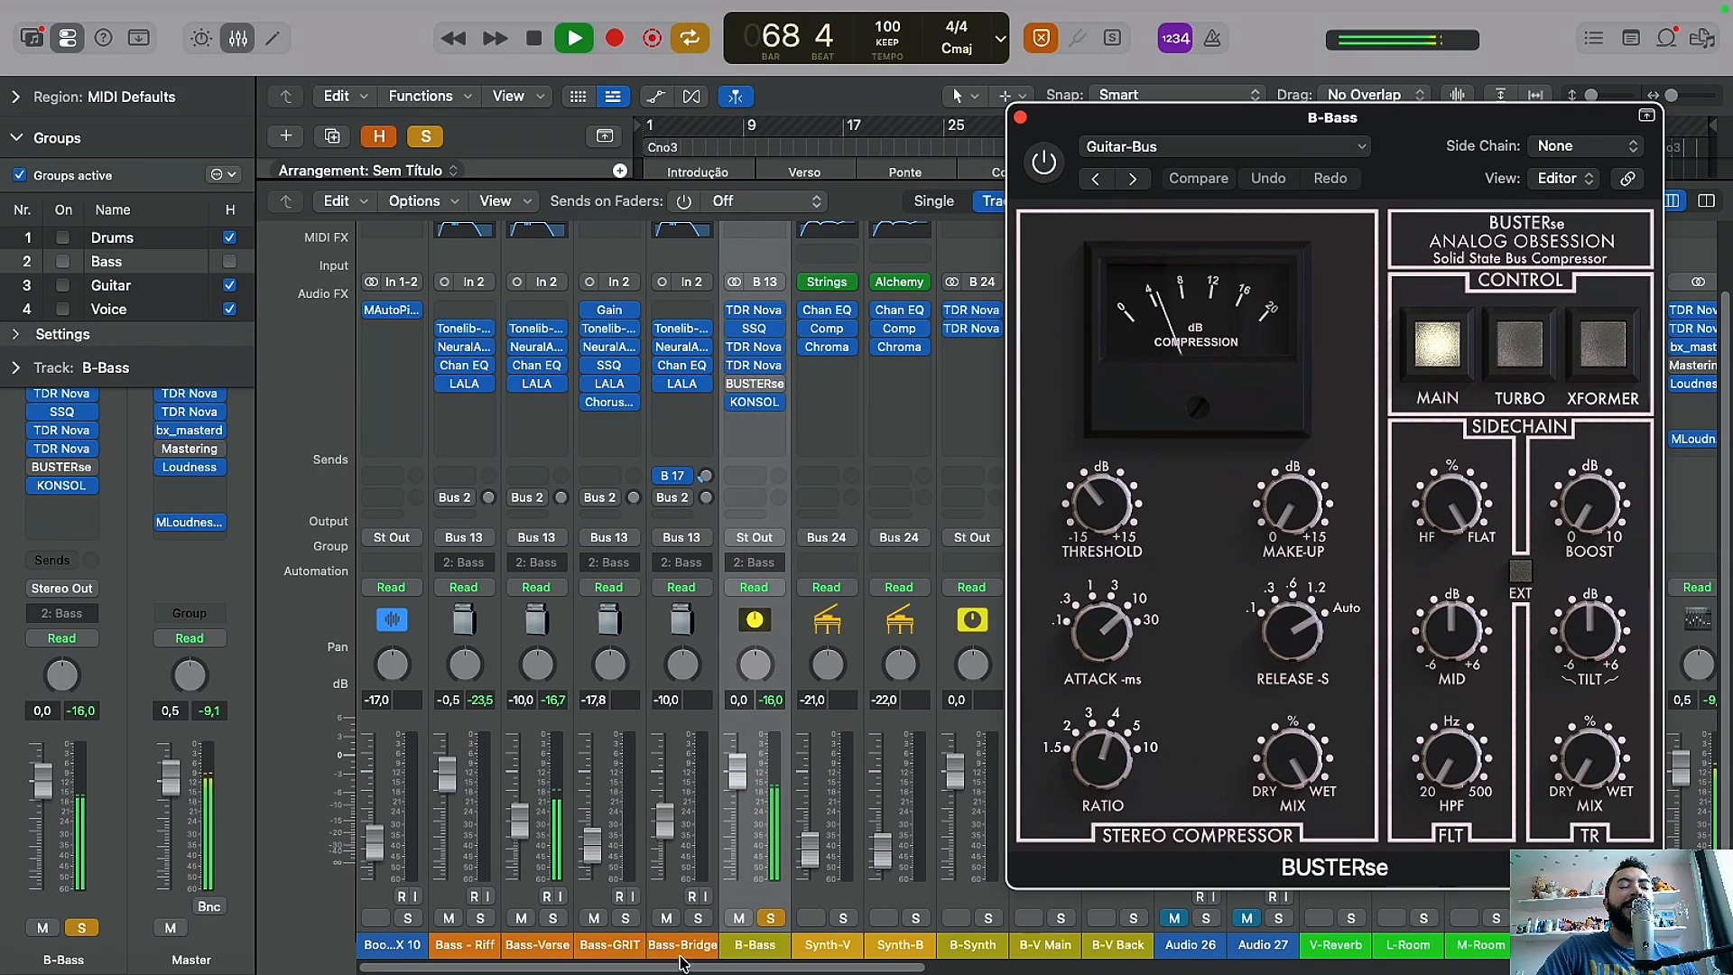
Step: Unsolo B-Bass, re-enable BUSTERse while hearing the full mix, and stop playback
{"action": "left_click", "coordinate": [769, 917]}
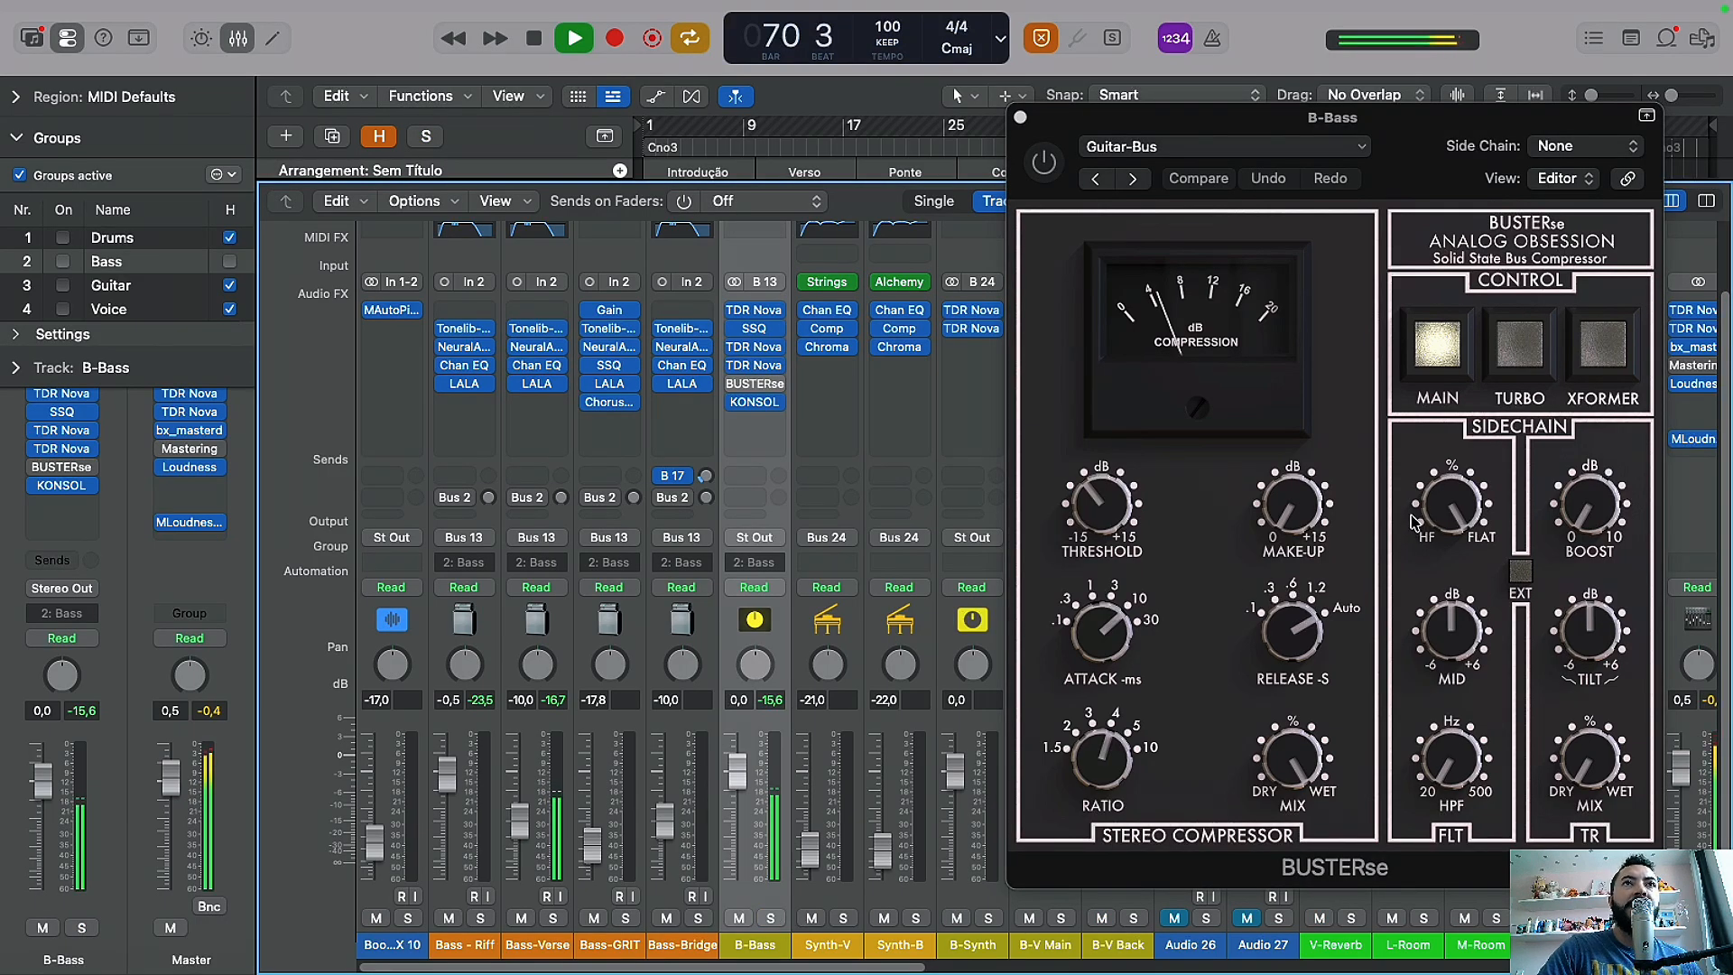
{"action": "left_click", "coordinate": [1044, 162]}
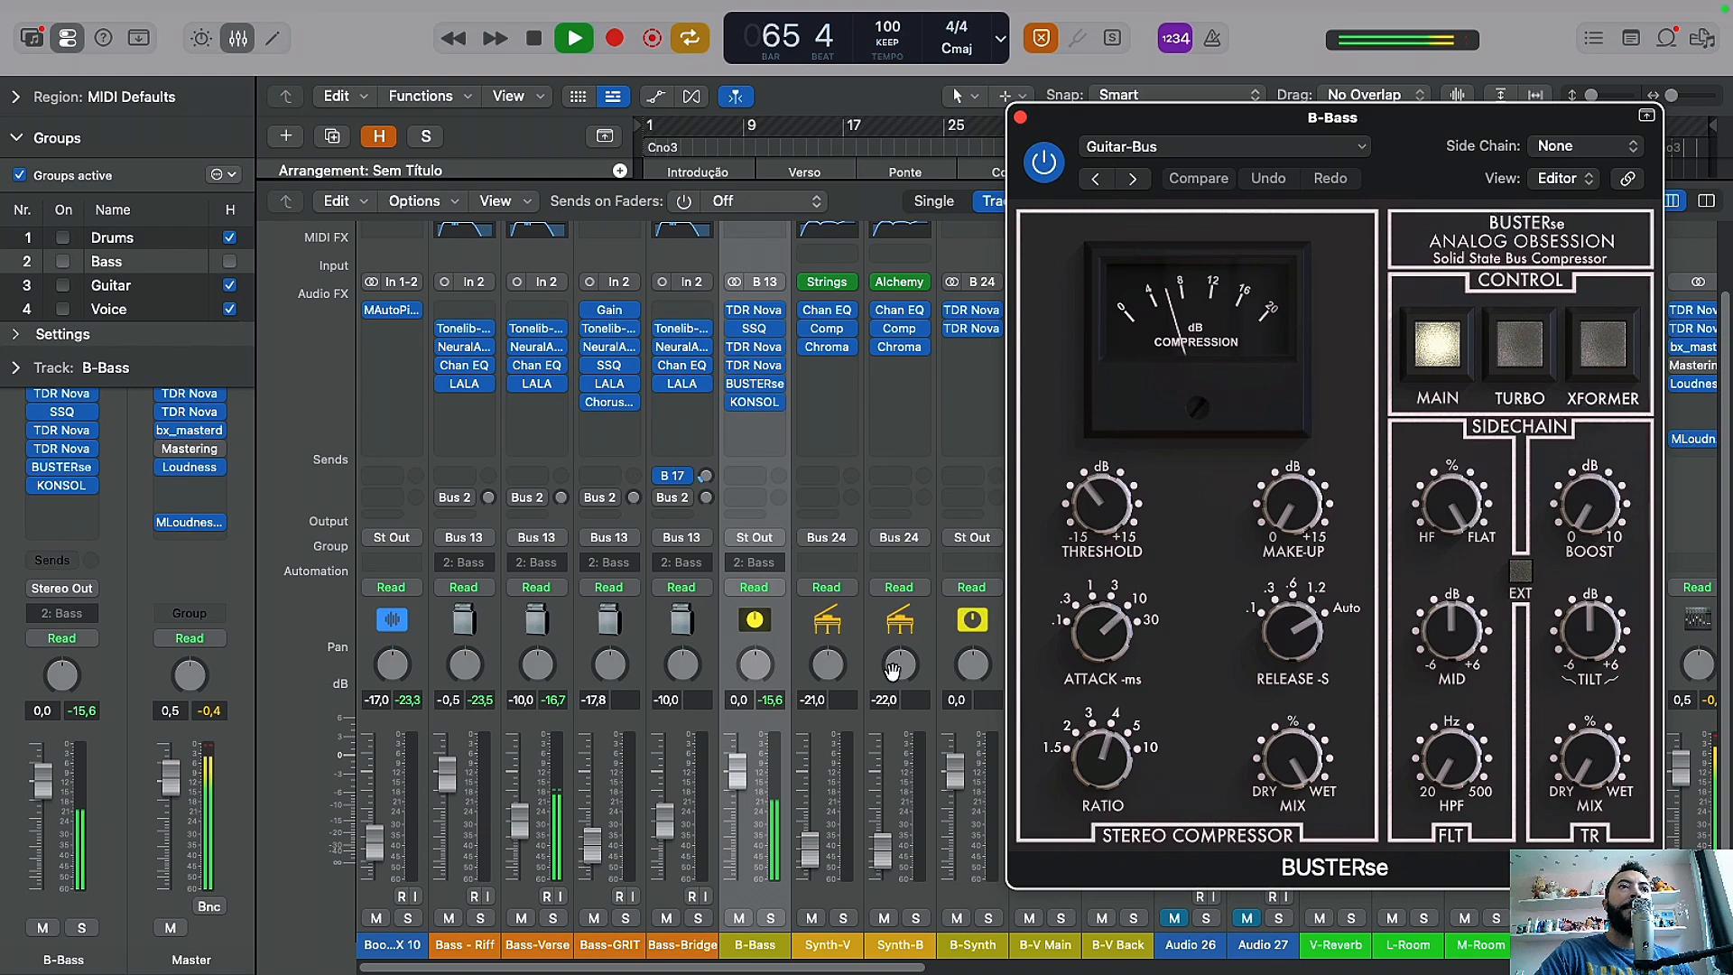
{"action": "left_click", "coordinate": [1020, 118]}
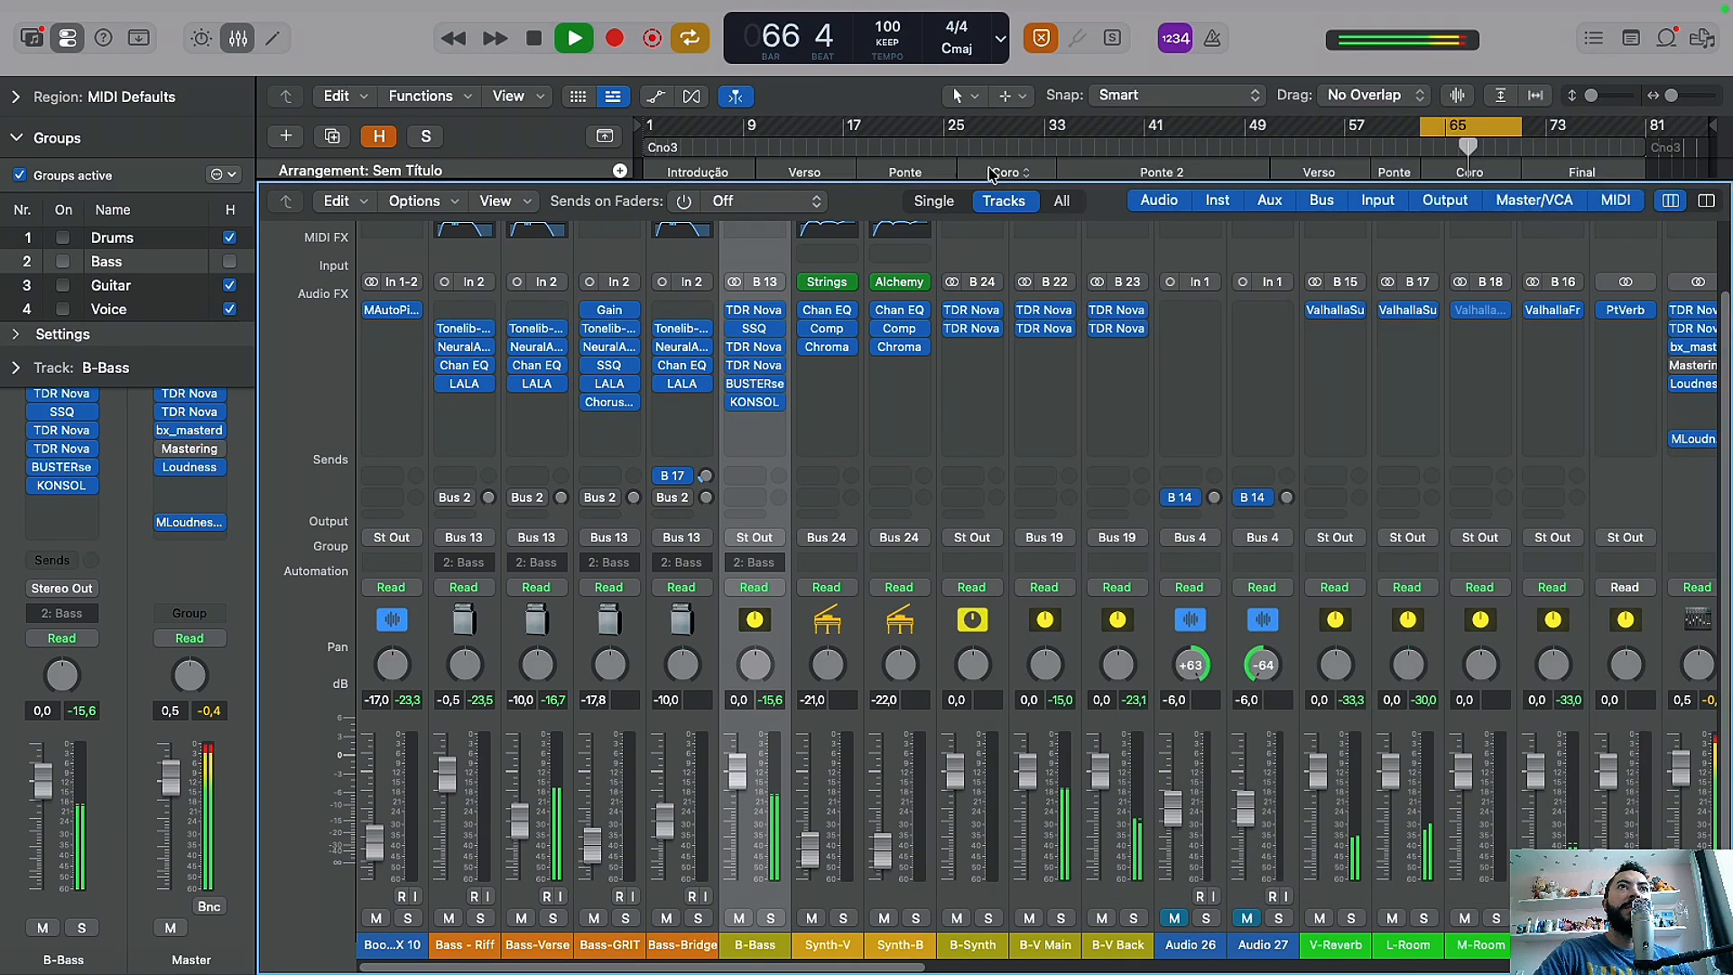
{"action": "key", "text": "space"}
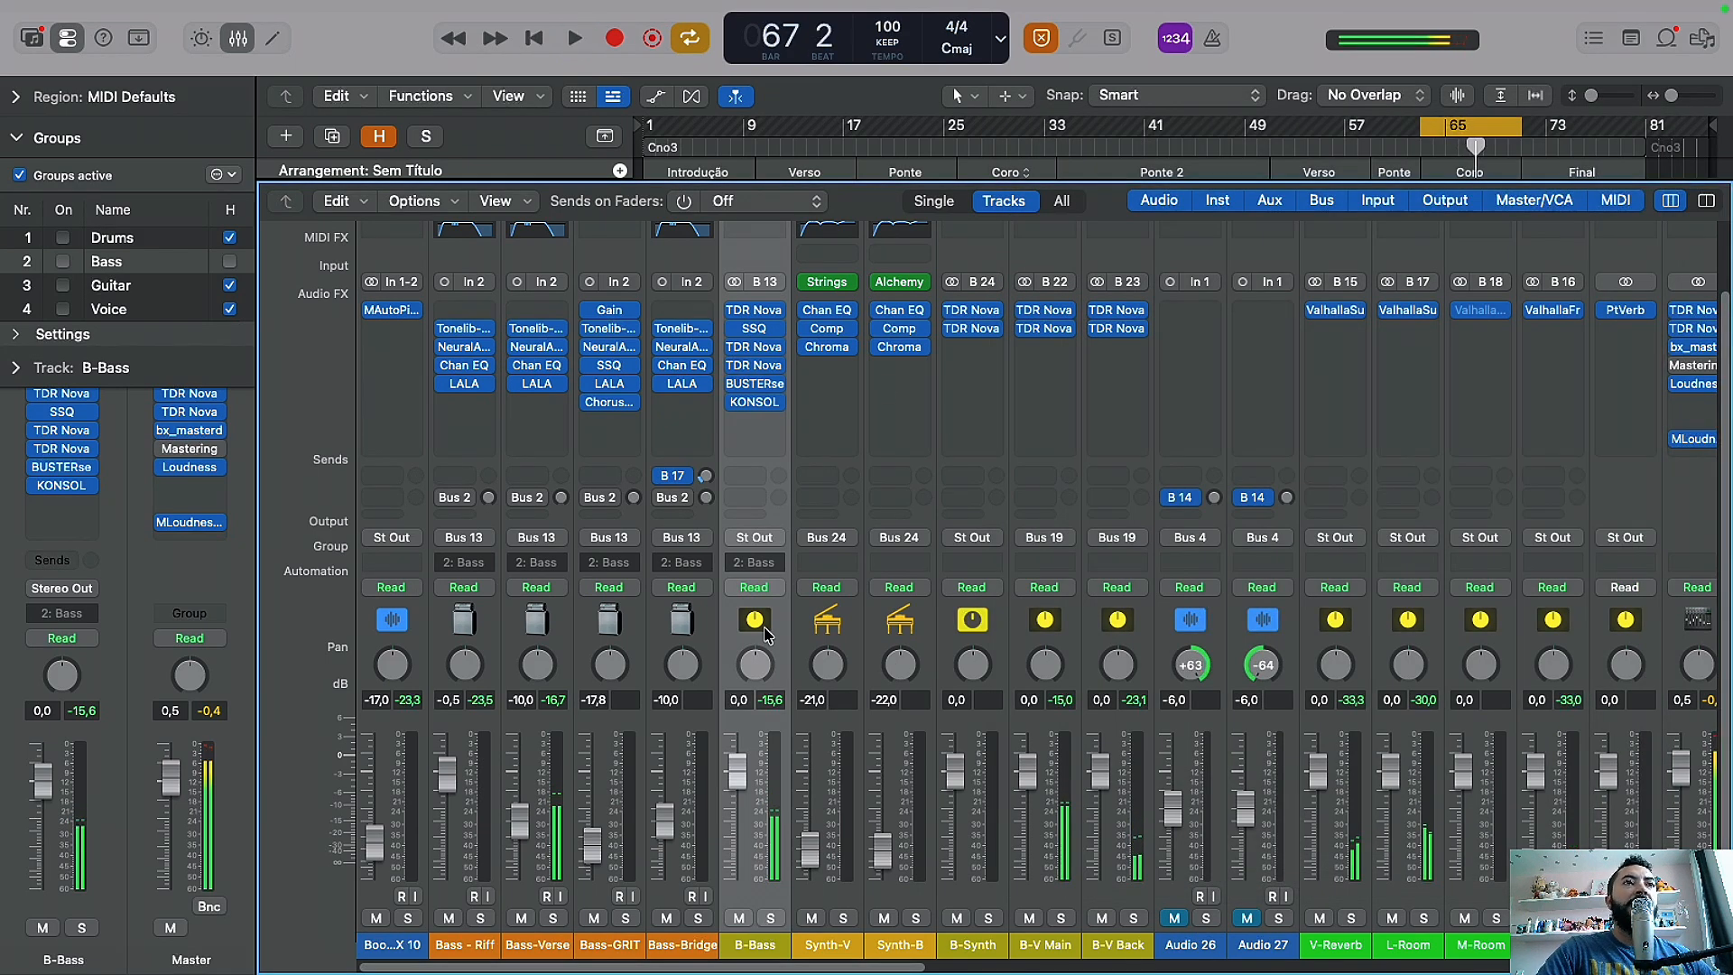
Step: Open KONSOL on B-Bass, solo the bus, and play the Coro section with KONSOL bypassed
{"action": "left_click", "coordinate": [761, 406]}
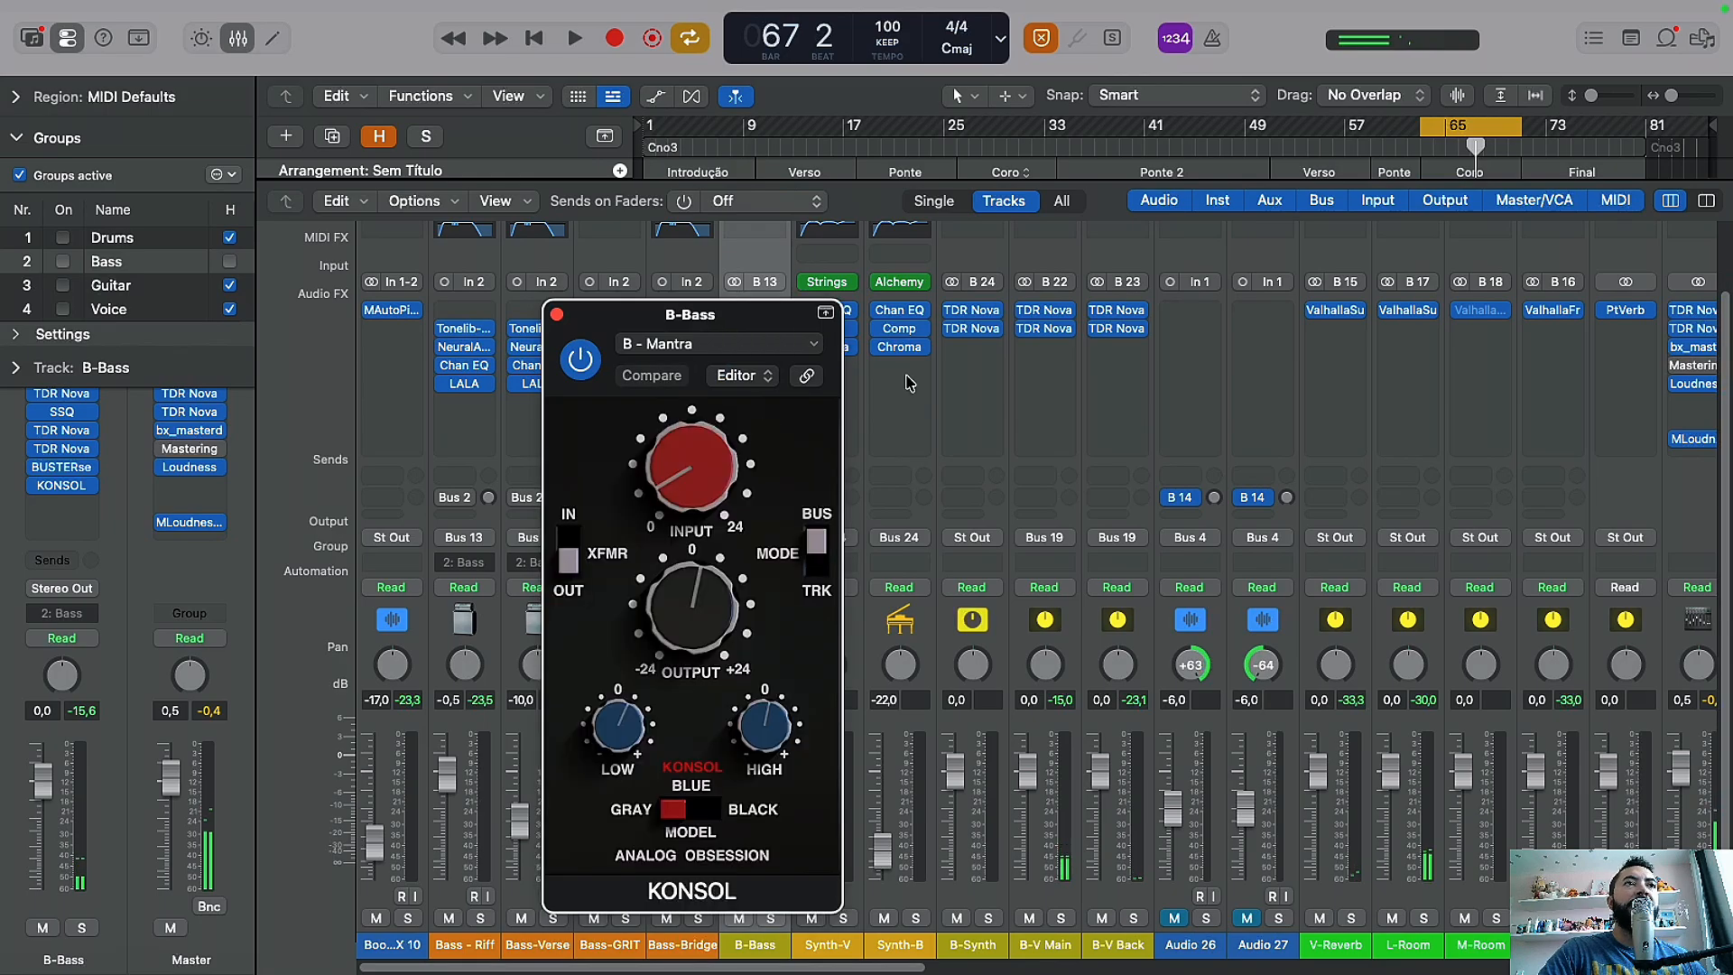
{"action": "left_click_drag", "start_coordinate": [787, 321], "coordinate": [1286, 277]}
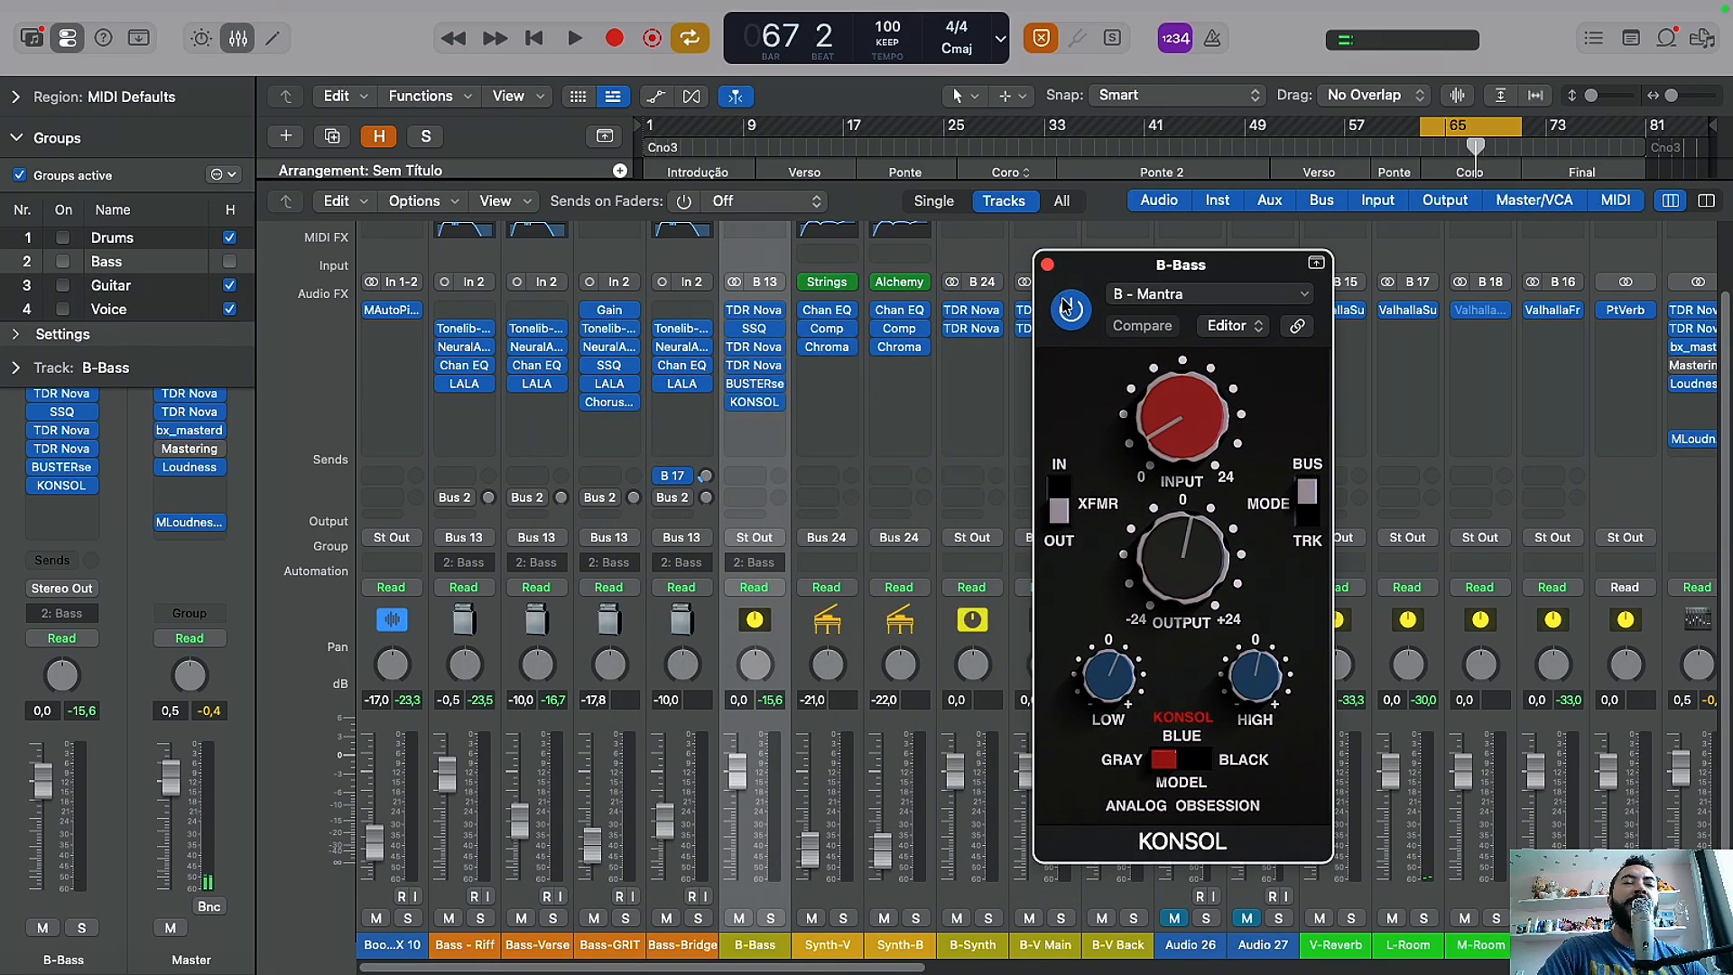
{"action": "left_click", "coordinate": [771, 919]}
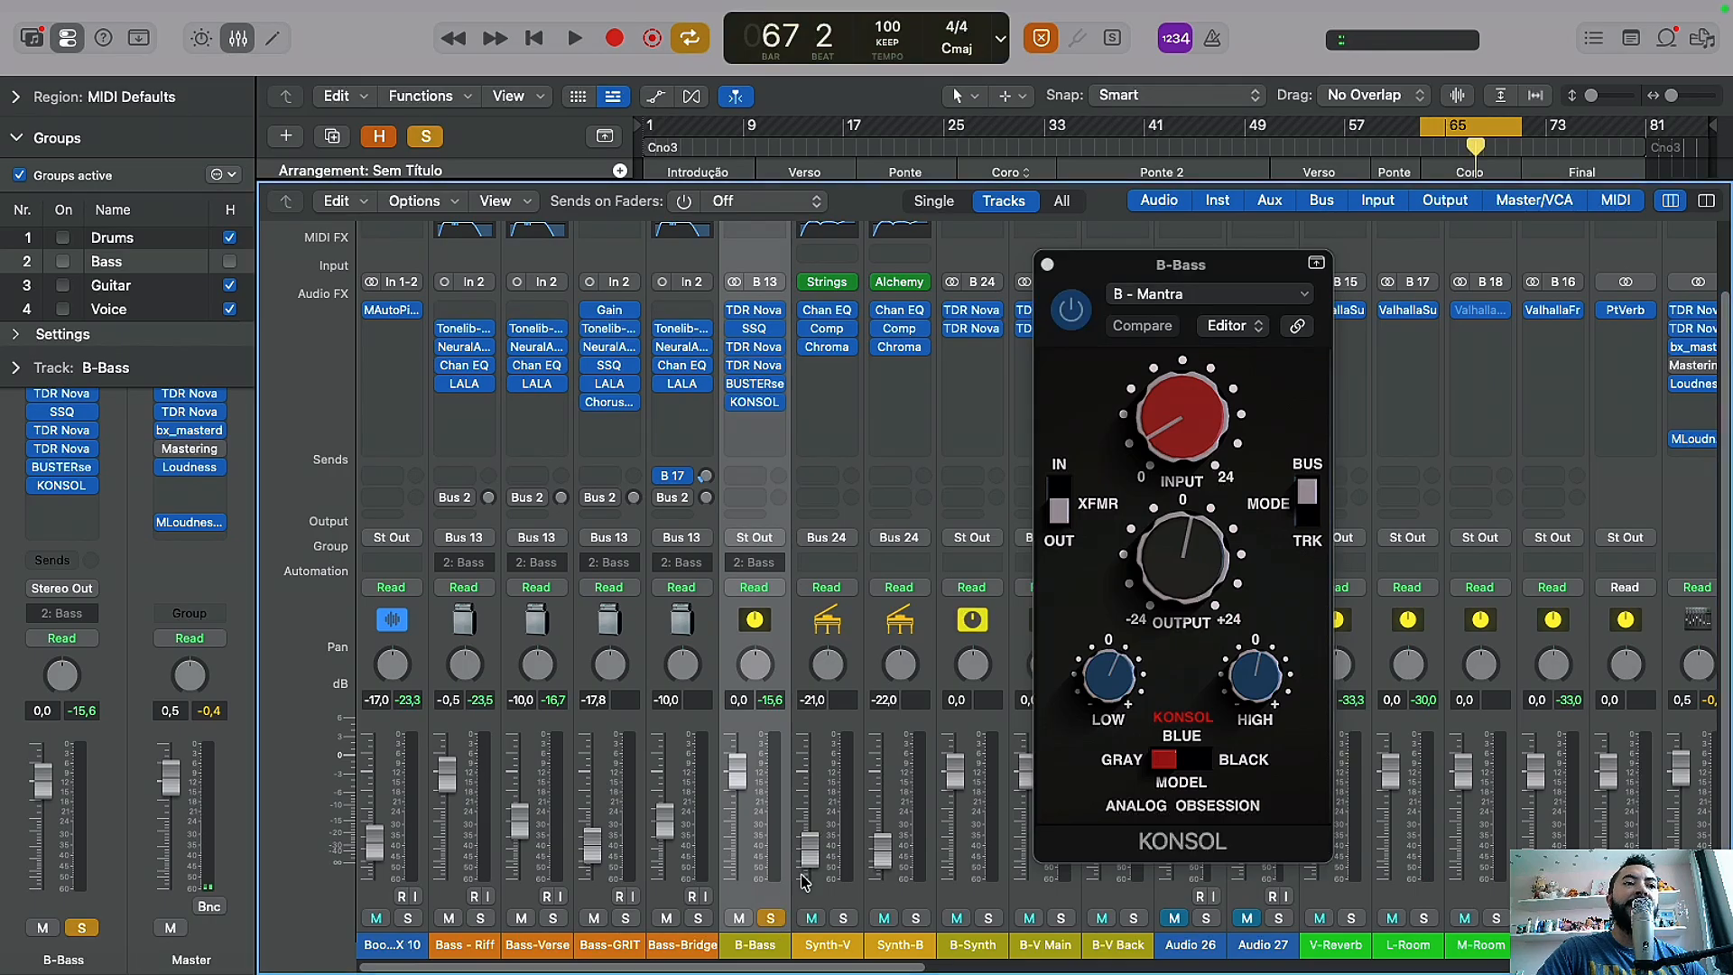
{"action": "left_click", "coordinate": [1072, 310]}
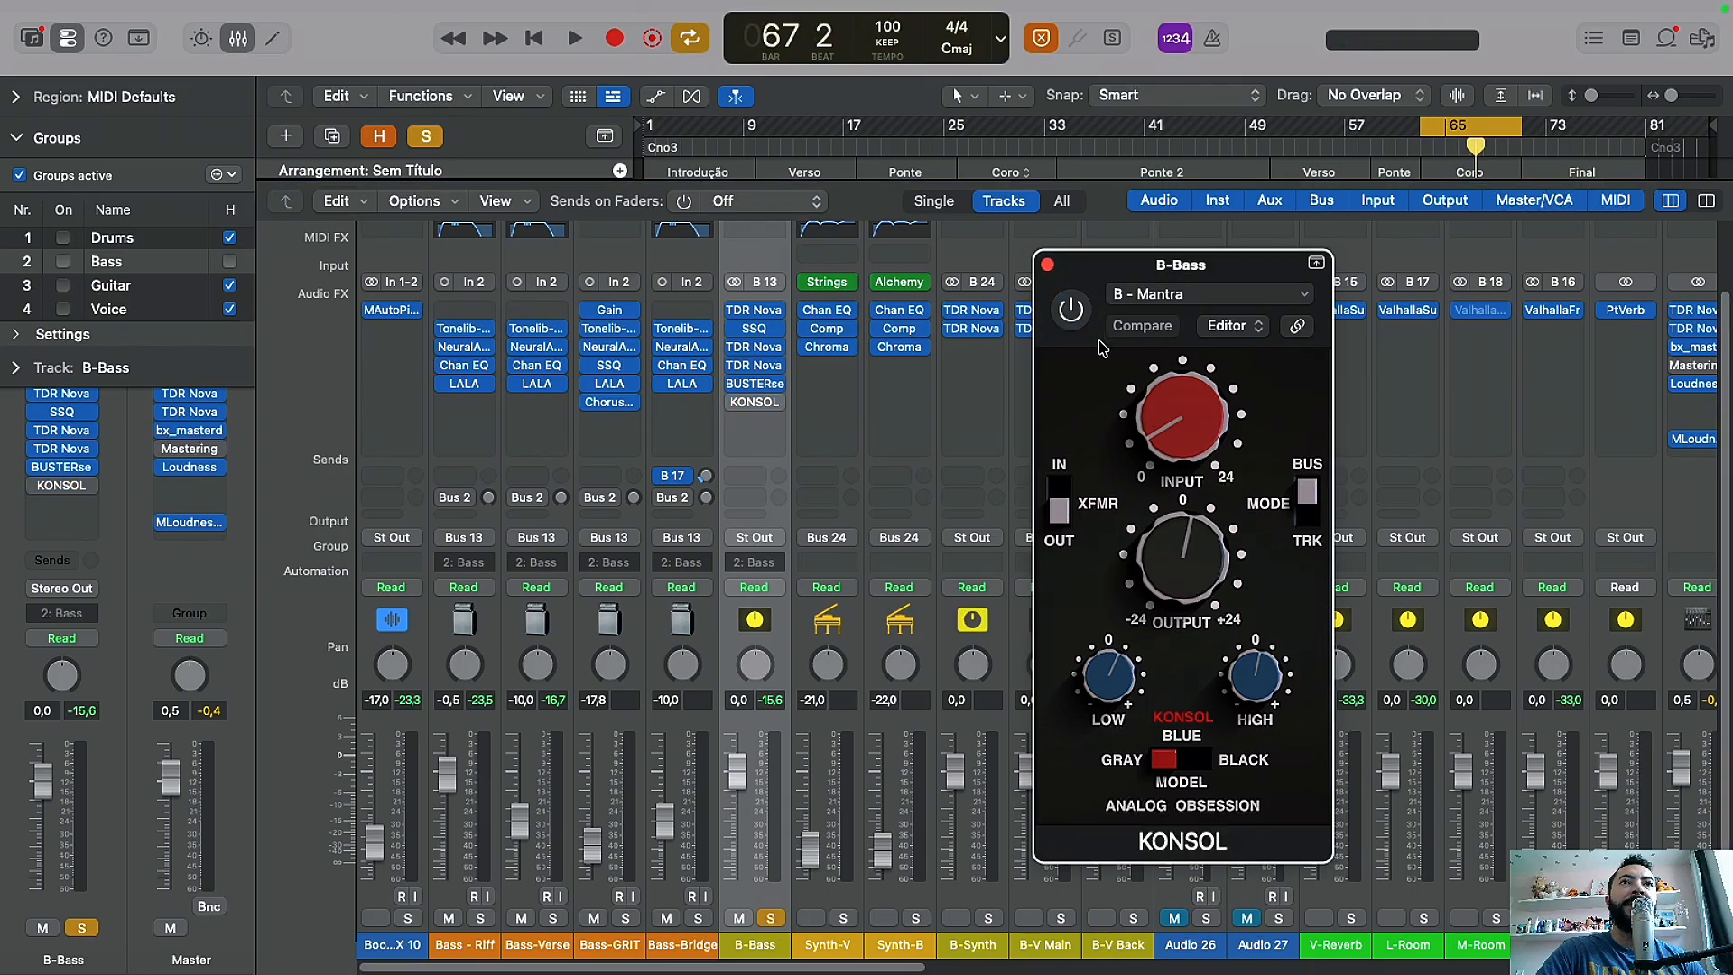
{"action": "key", "text": "space"}
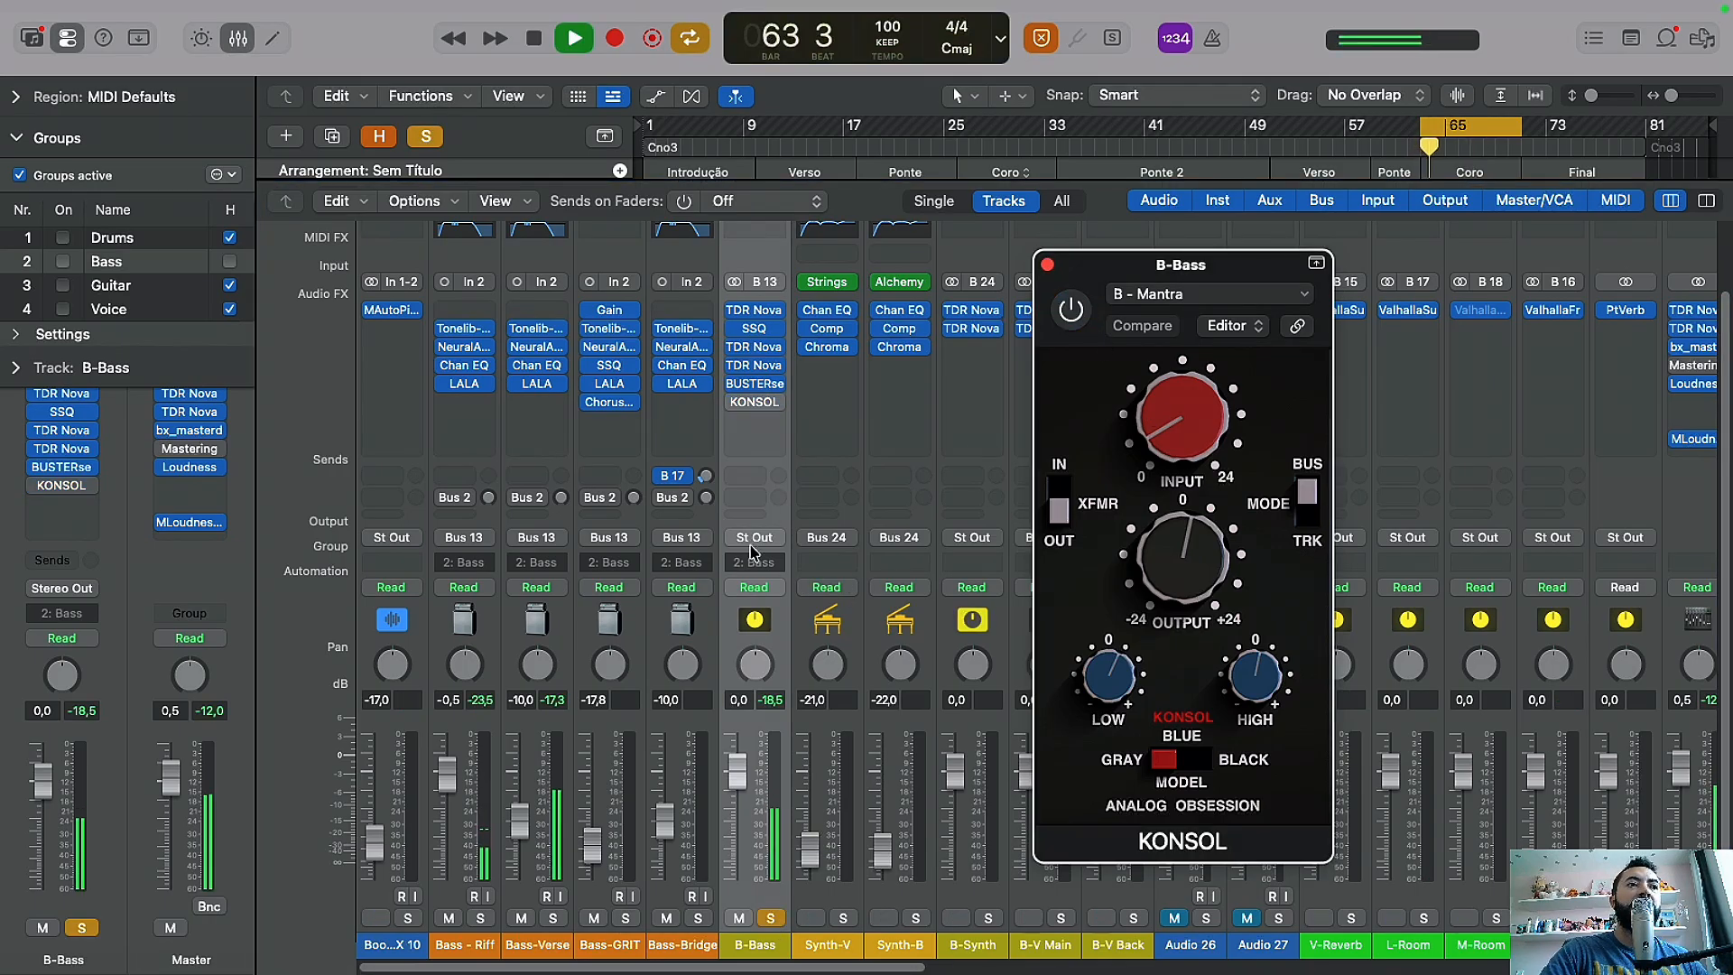
Step: Set the B-Bass level to 3 dB while KONSOL is bypassed
{"action": "double_click", "coordinate": [738, 702]}
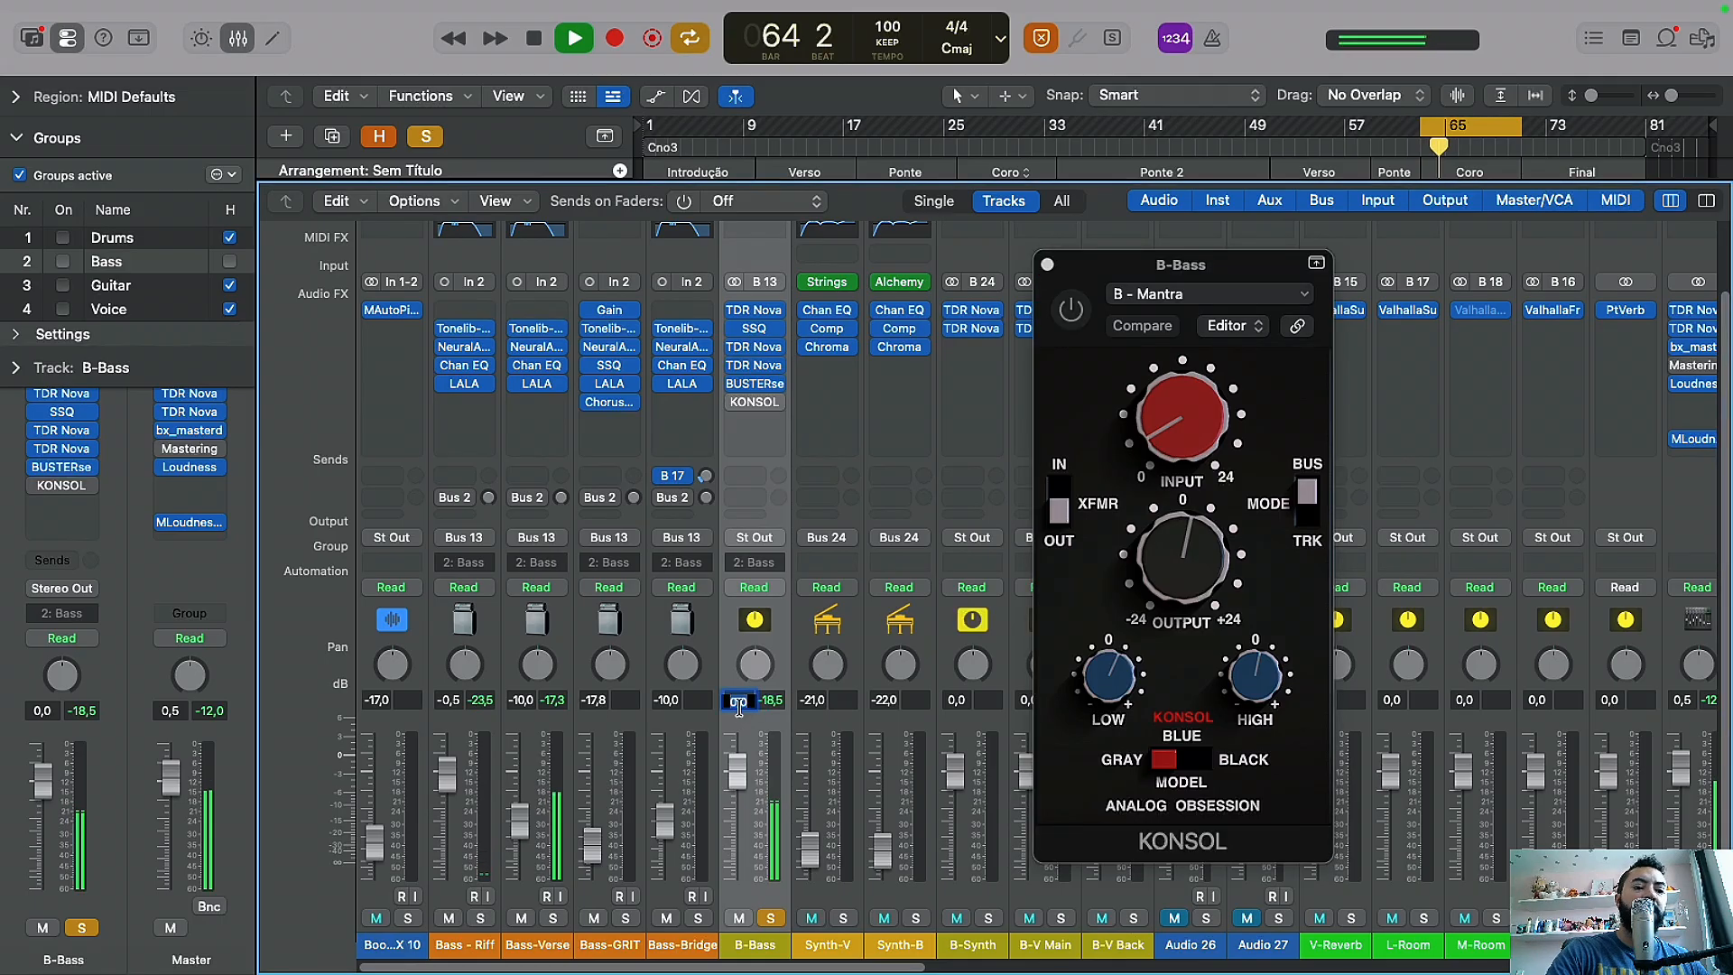
{"action": "type", "text": "3"}
{"action": "key", "text": "Return"}
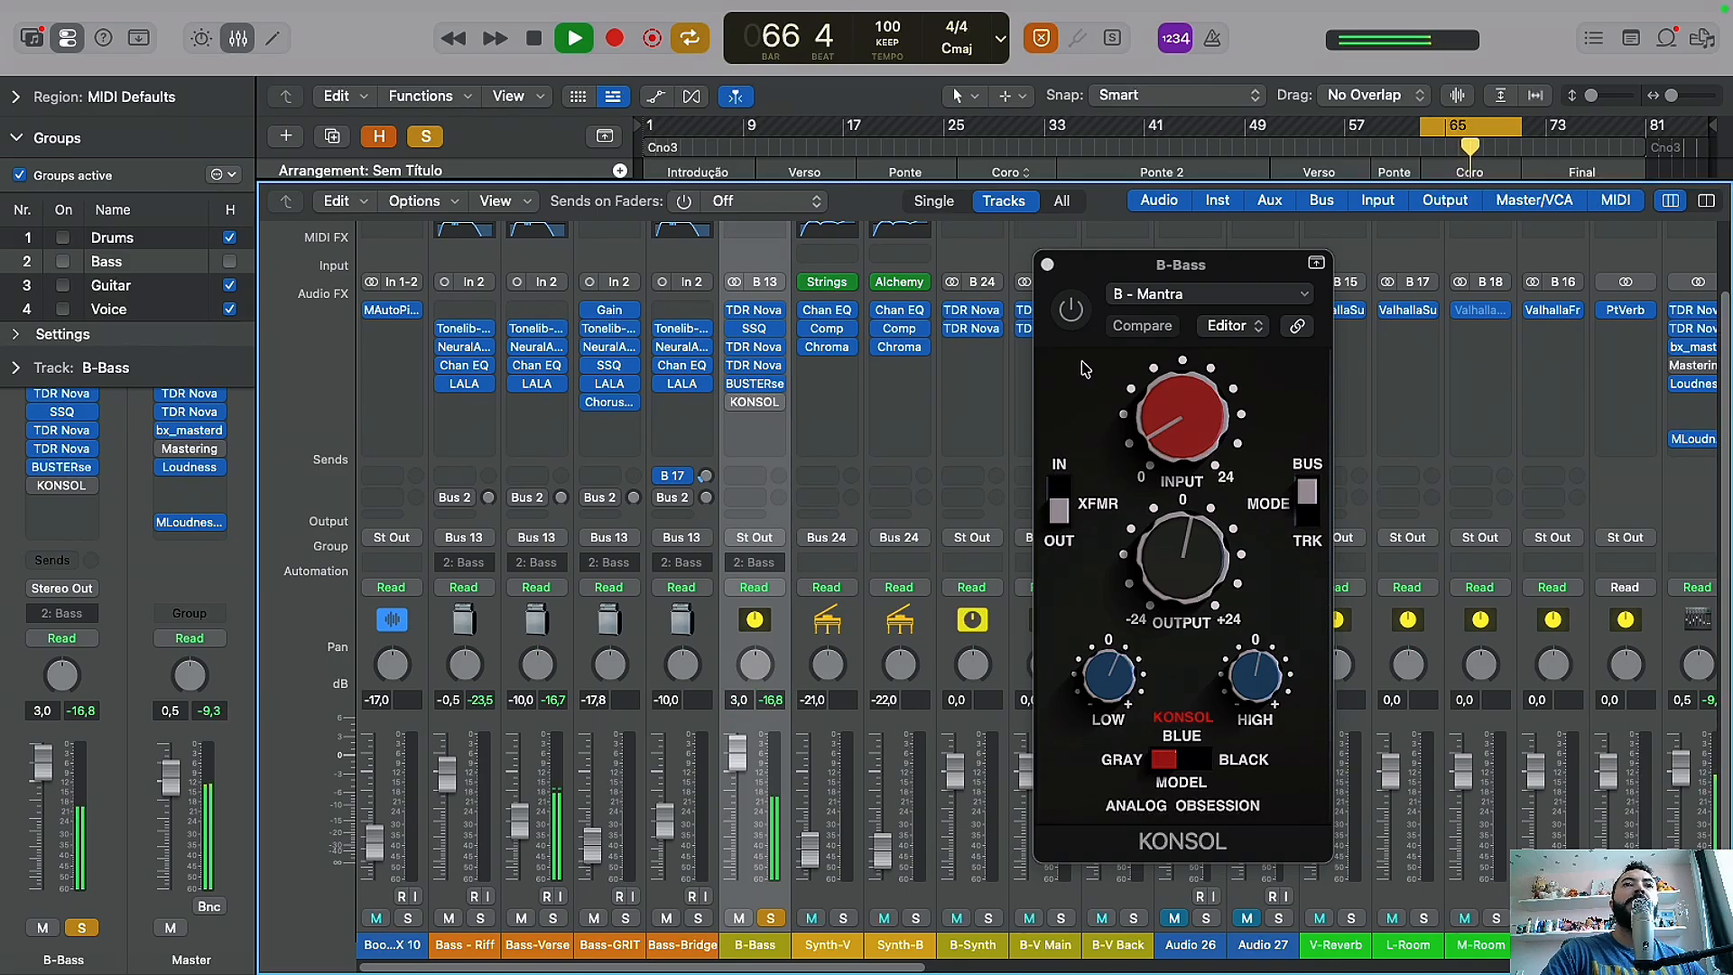
Step: Re-enable KONSOL on B-Bass, set the bus level to 0 dB, and close the plug-in
{"action": "left_click", "coordinate": [1068, 305]}
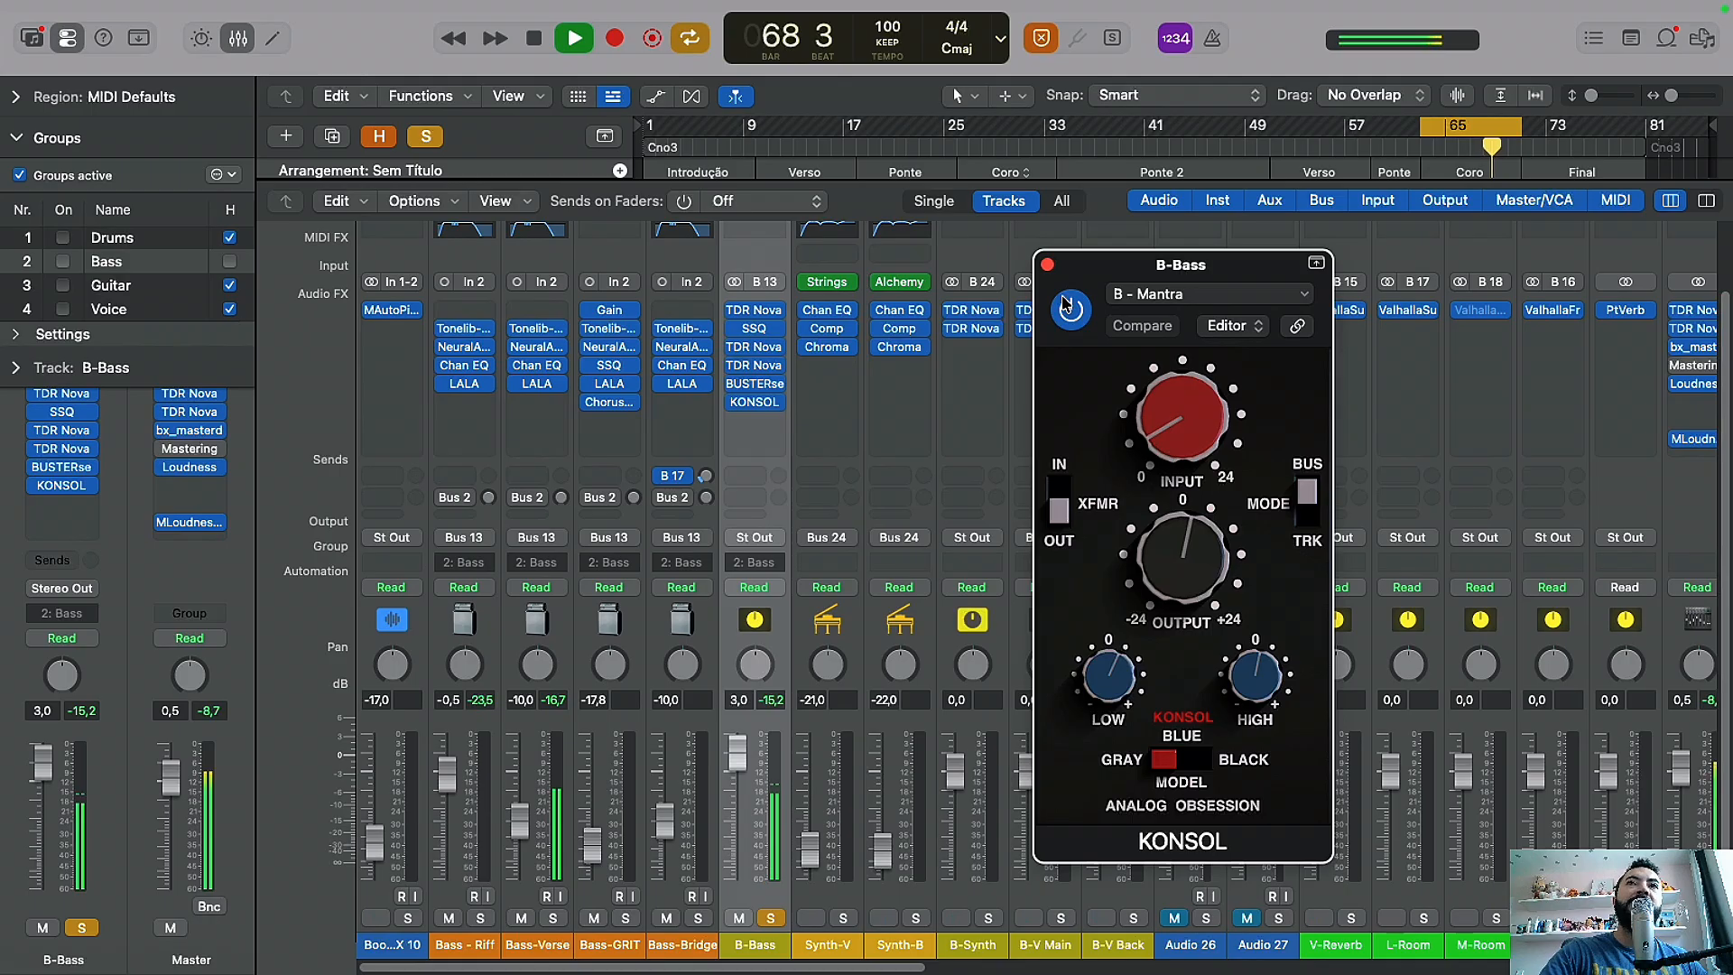
{"action": "double_click", "coordinate": [739, 699]}
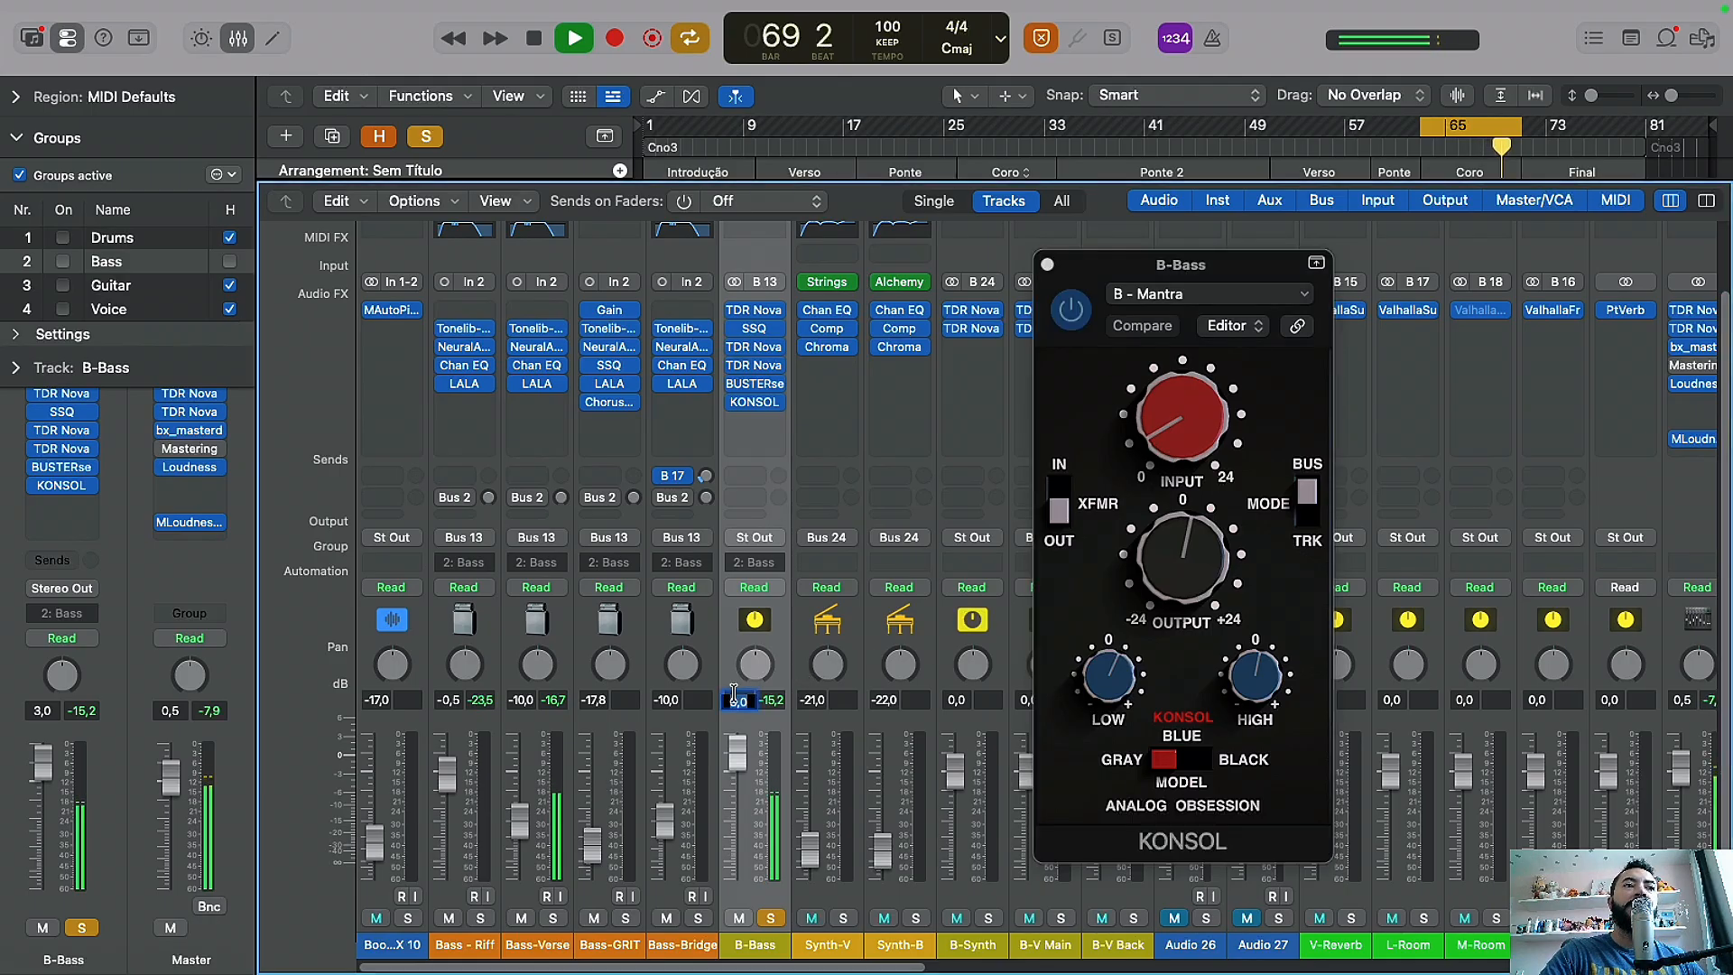
{"action": "type", "text": "0"}
{"action": "key", "text": "Return"}
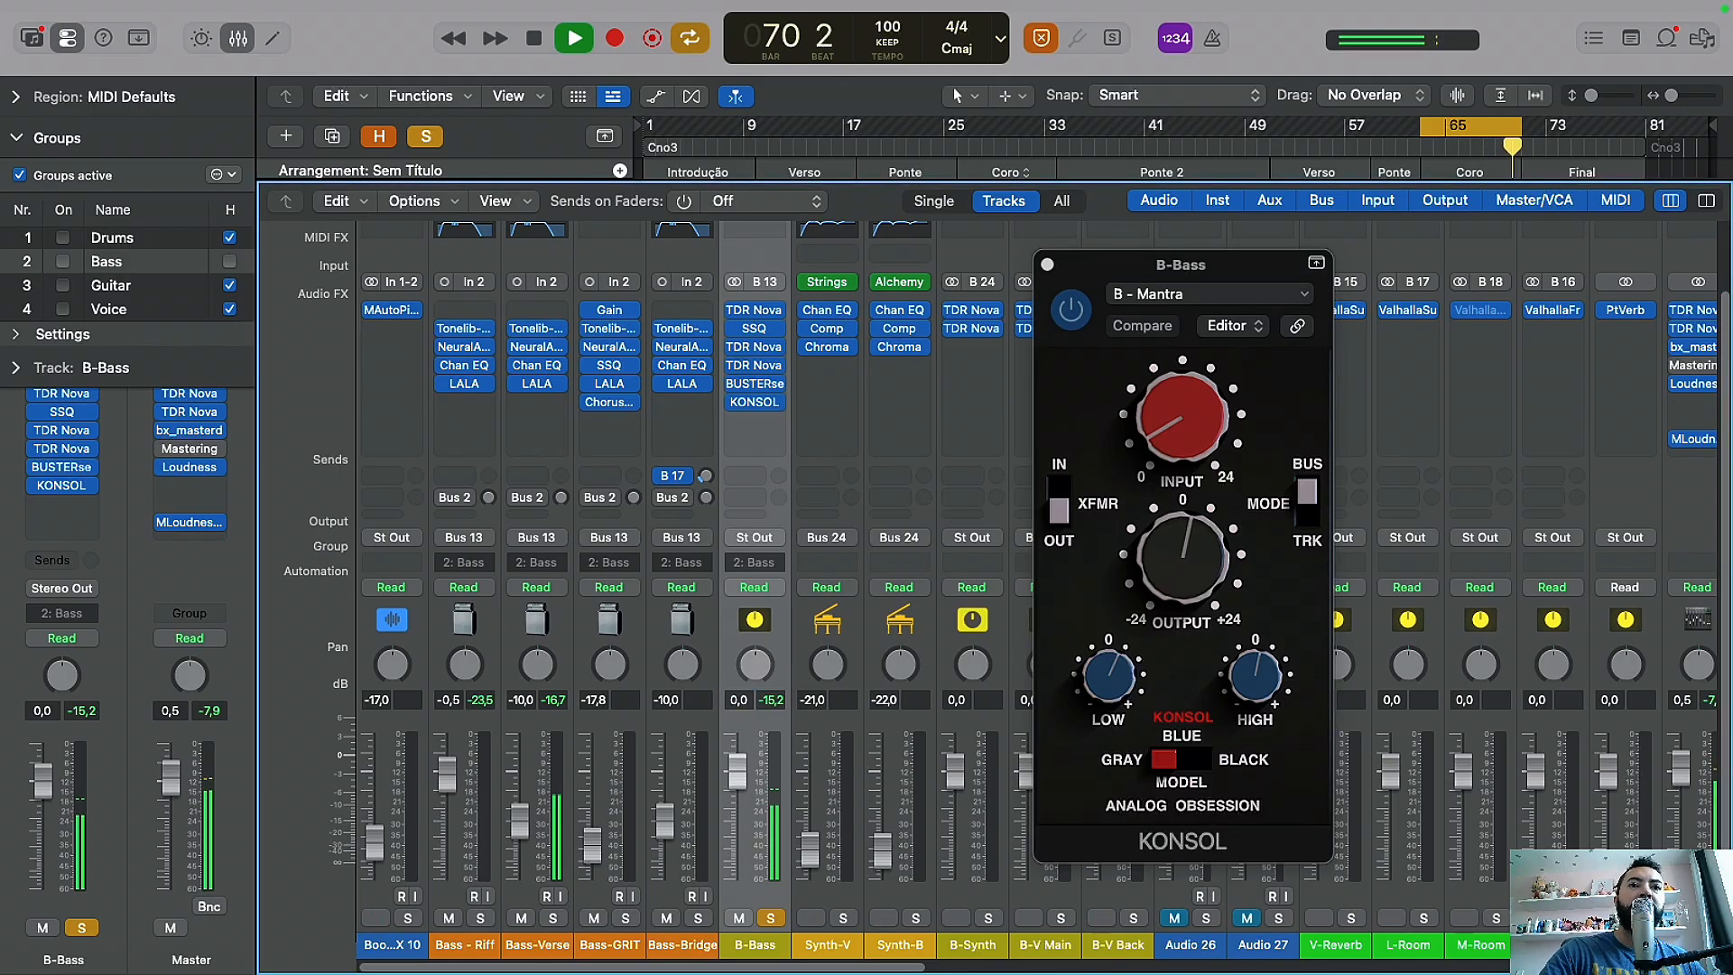
{"action": "left_click", "coordinate": [1047, 264]}
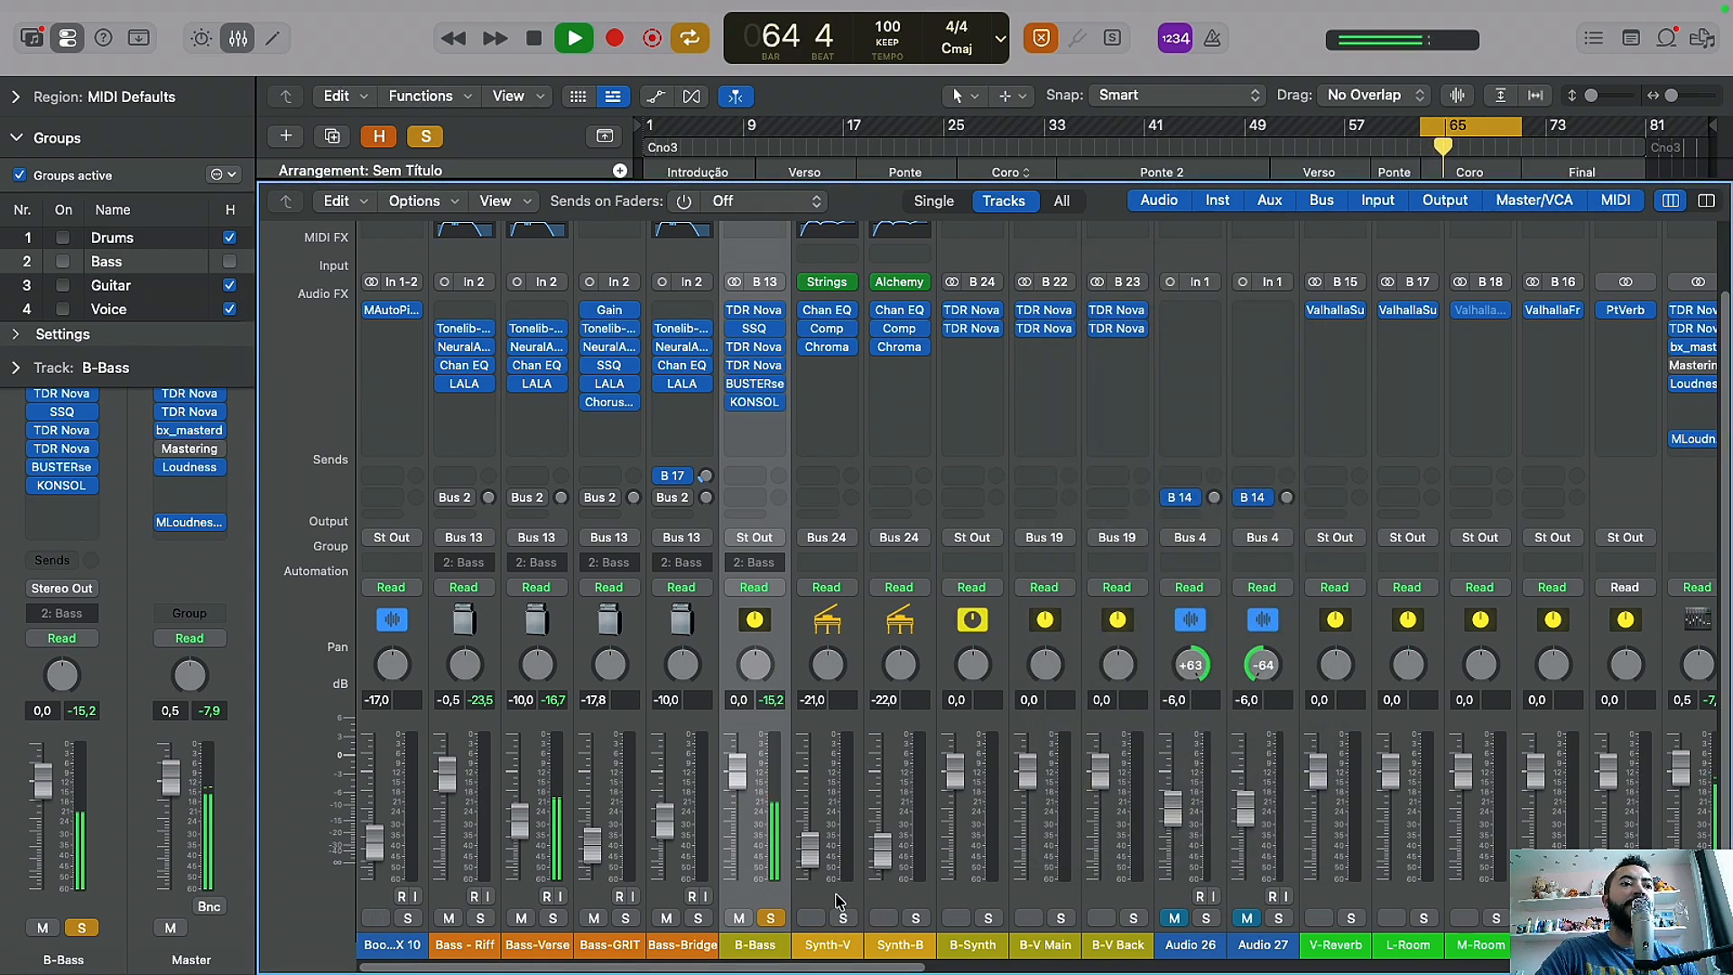
Step: Unsolo B-Bass, turn off the cycle range, and play the full mix from the start of the second Coro section
{"action": "left_click", "coordinate": [769, 918]}
{"action": "key", "text": "space"}
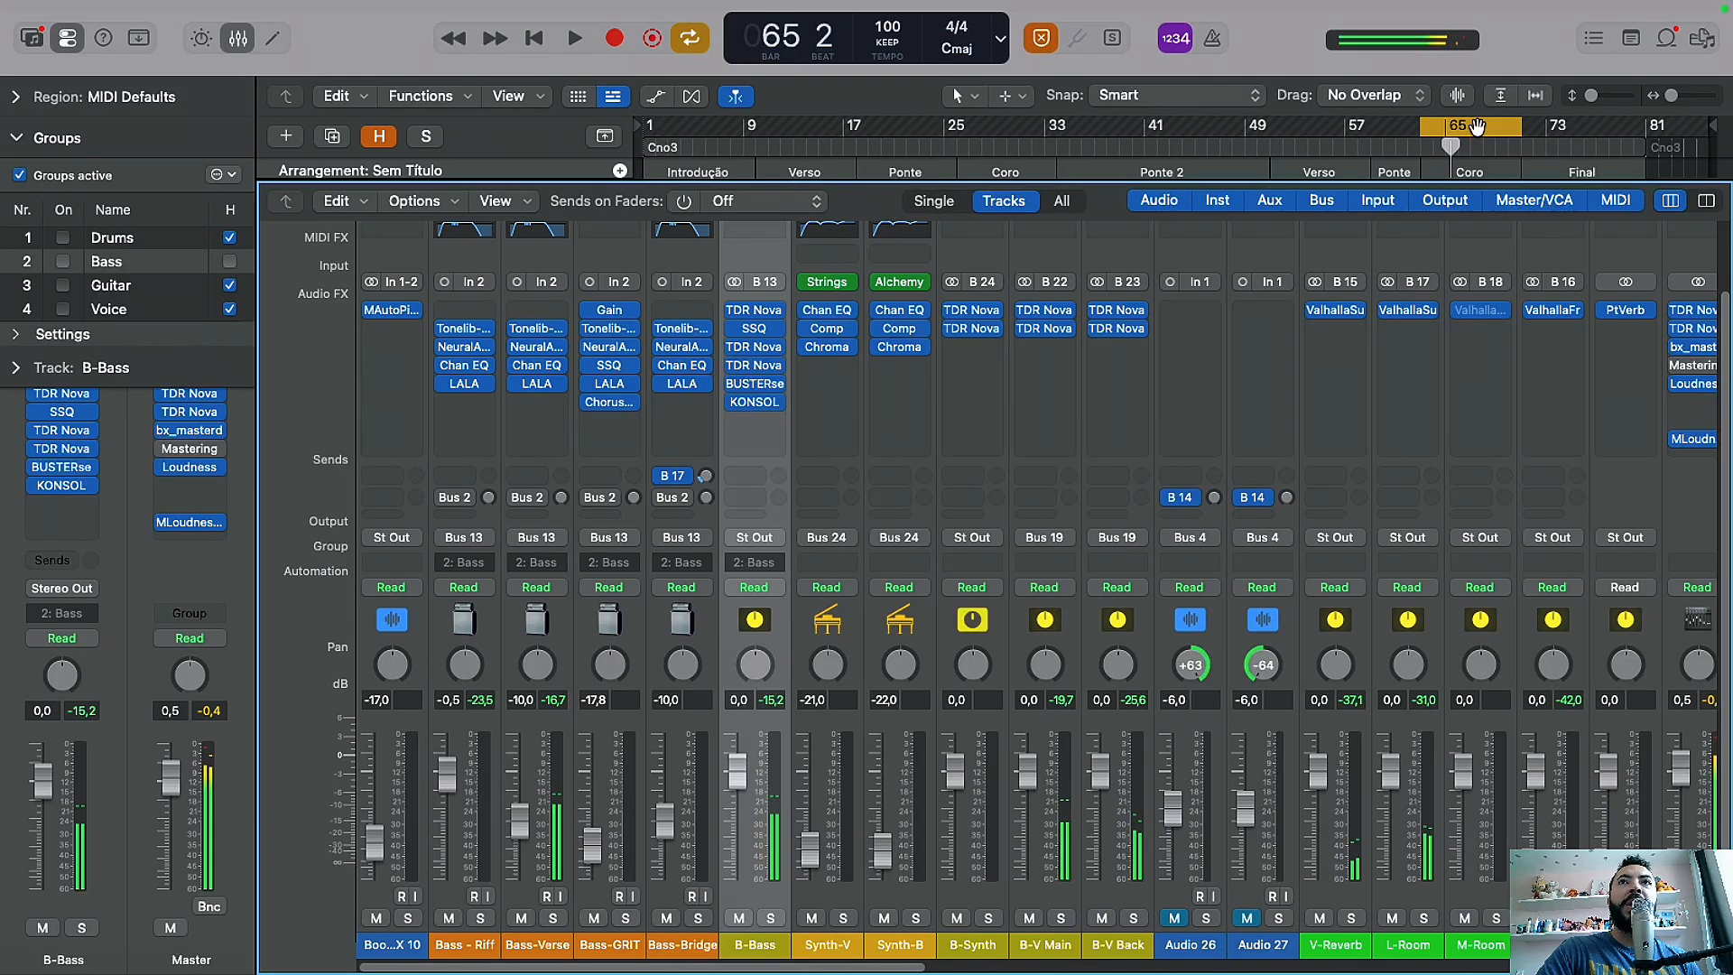
{"action": "left_click", "coordinate": [1475, 127]}
{"action": "left_click", "coordinate": [1420, 145]}
{"action": "key", "text": "space"}
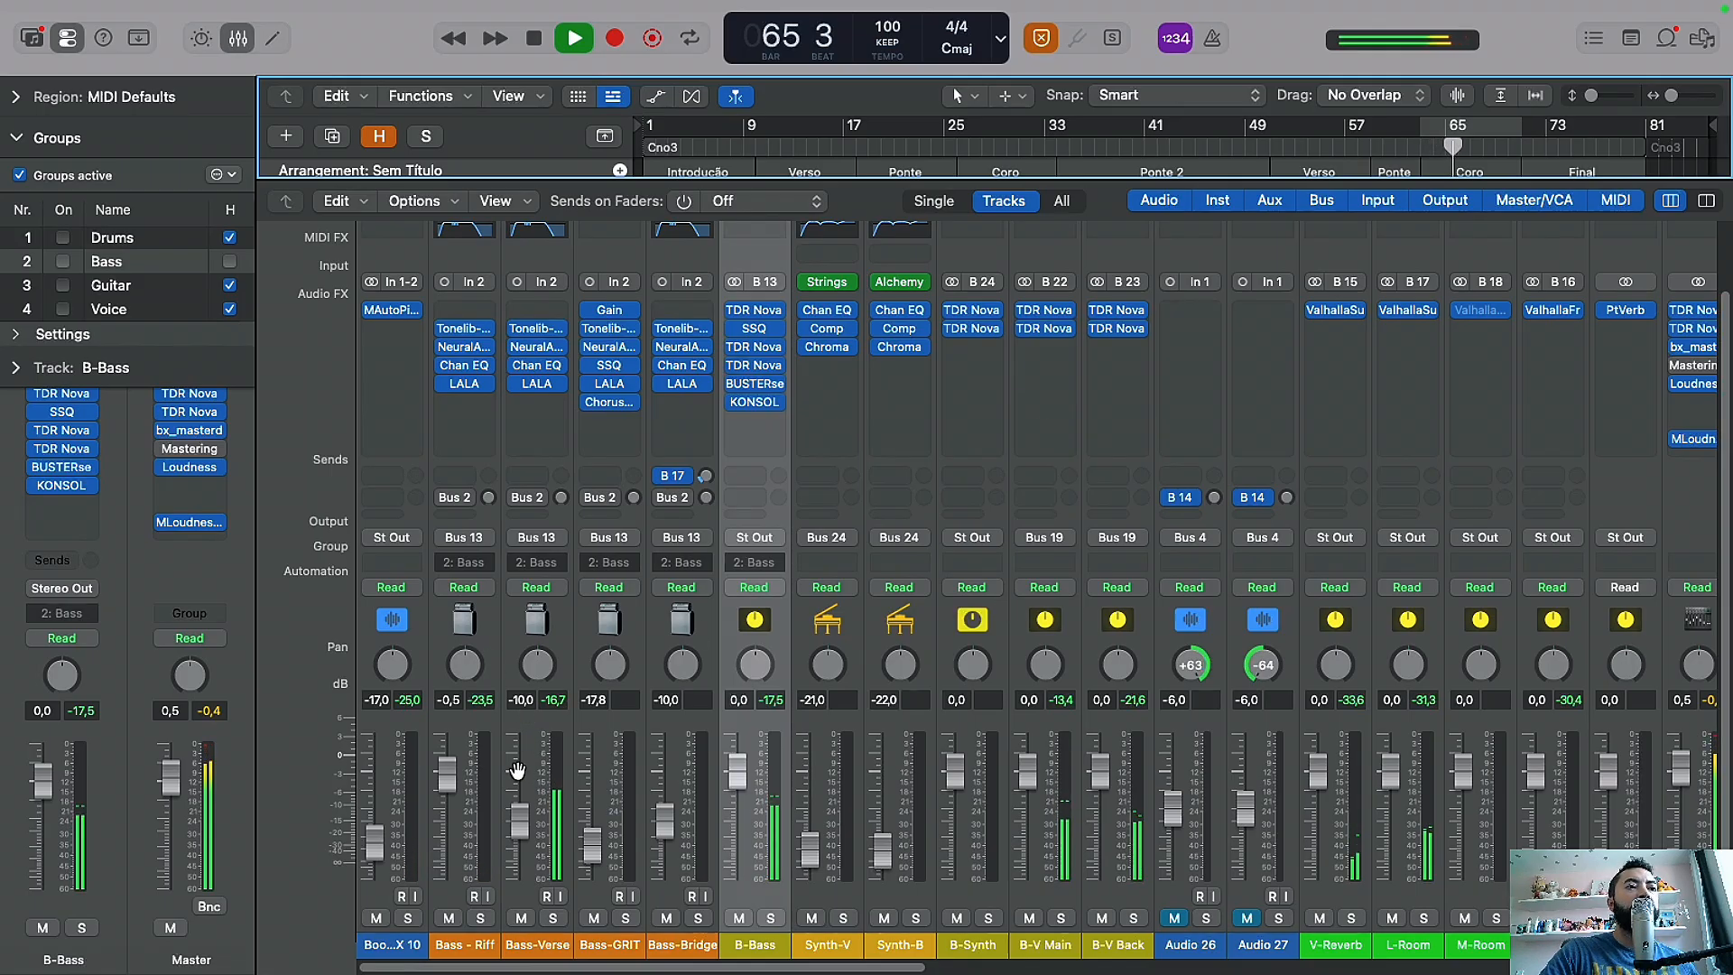
Step: Set the Bass-Verse level to -14 dB during playback, after trying -12 dB
{"action": "double_click", "coordinate": [527, 702]}
{"action": "type", "text": "-12"}
{"action": "key", "text": "Return"}
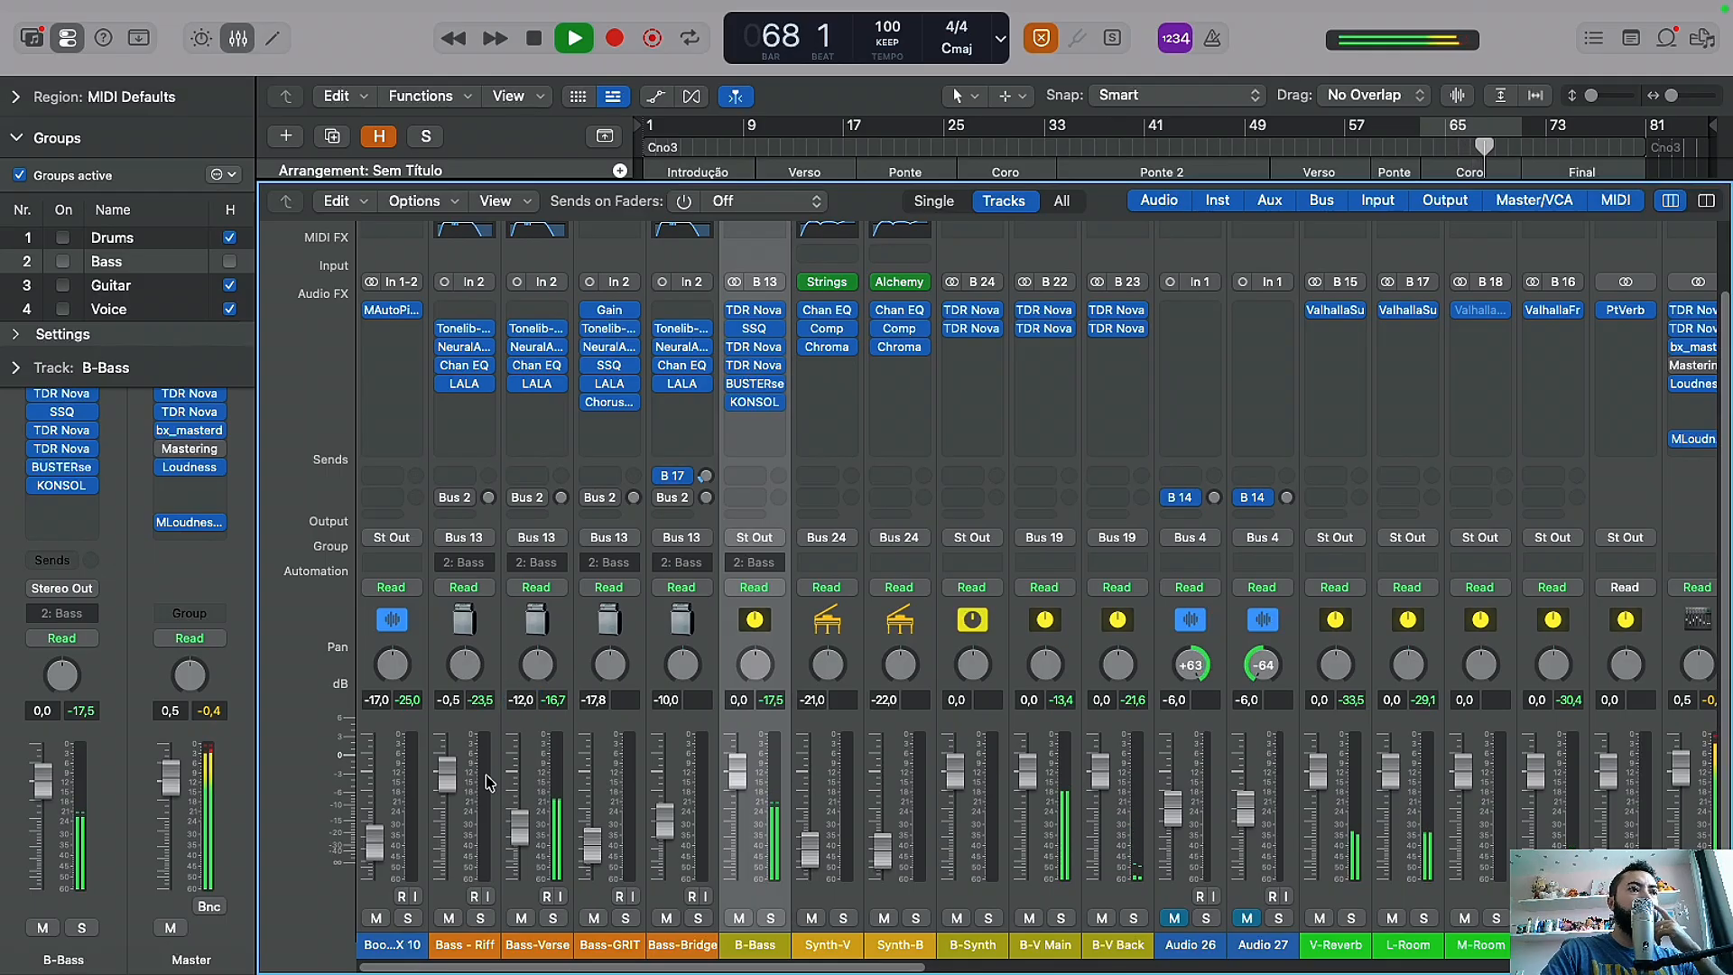
{"action": "double_click", "coordinate": [522, 701]}
{"action": "type", "text": "-14"}
{"action": "key", "text": "Return"}
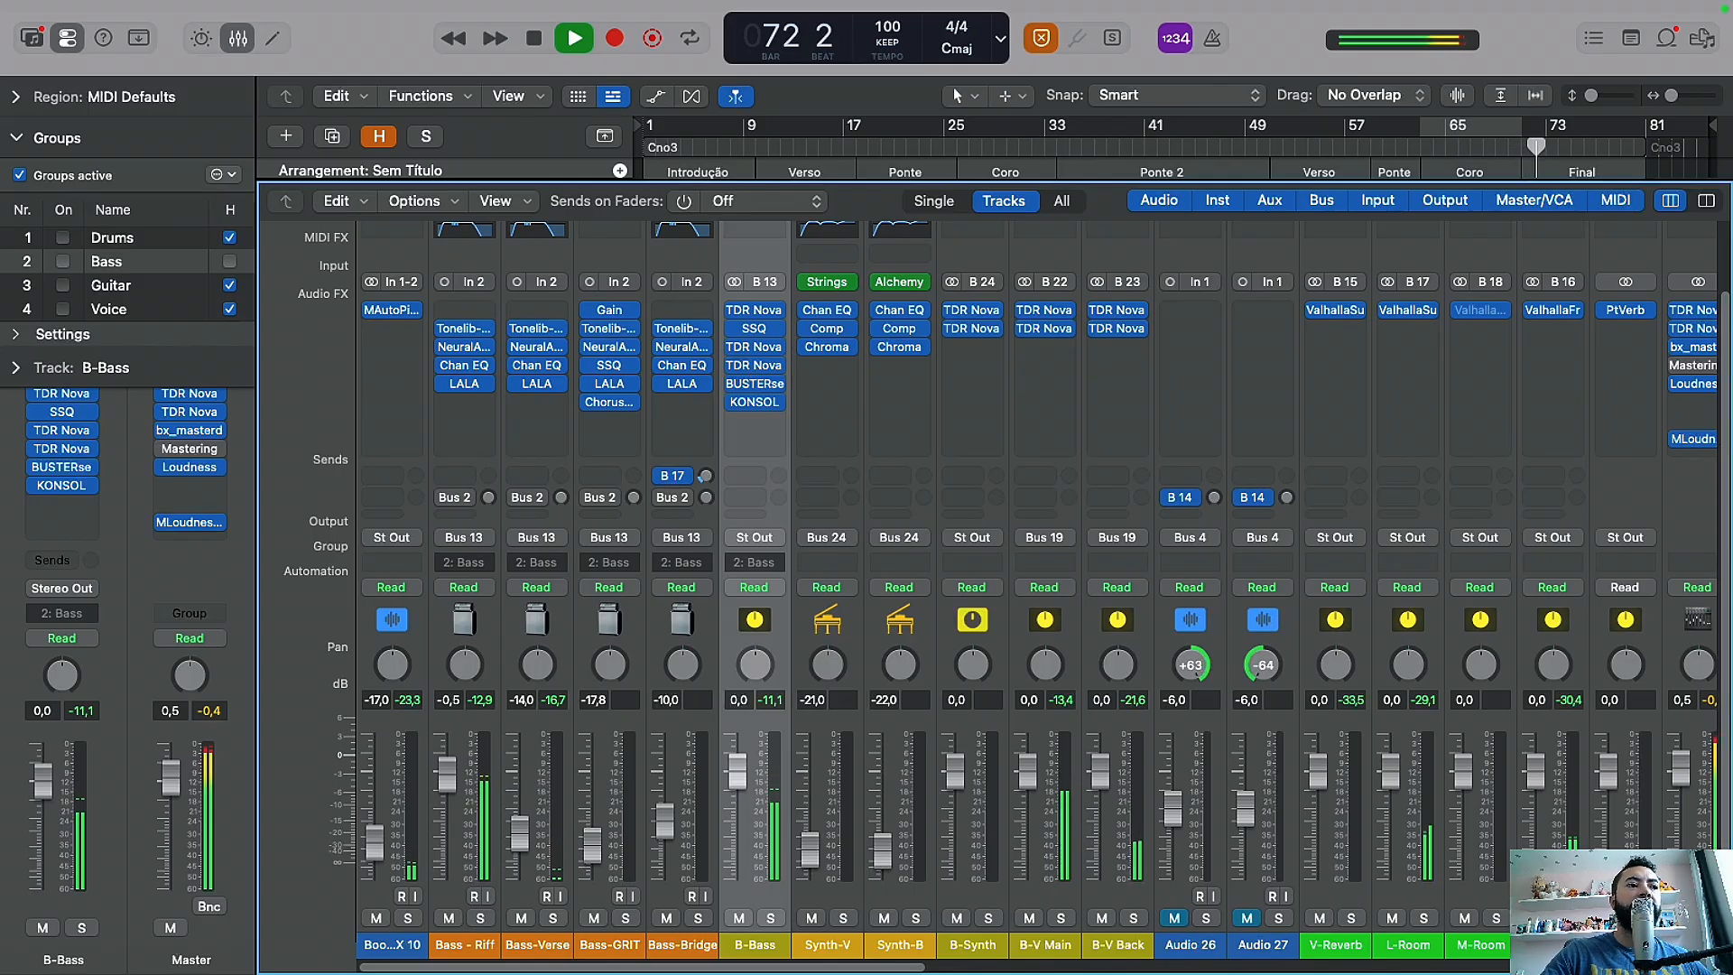
Step: Set the Bass-Riff level to -8 dB during playback, after trying -4 dB
{"action": "double_click", "coordinate": [442, 700]}
{"action": "type", "text": "-4"}
{"action": "key", "text": "Return"}
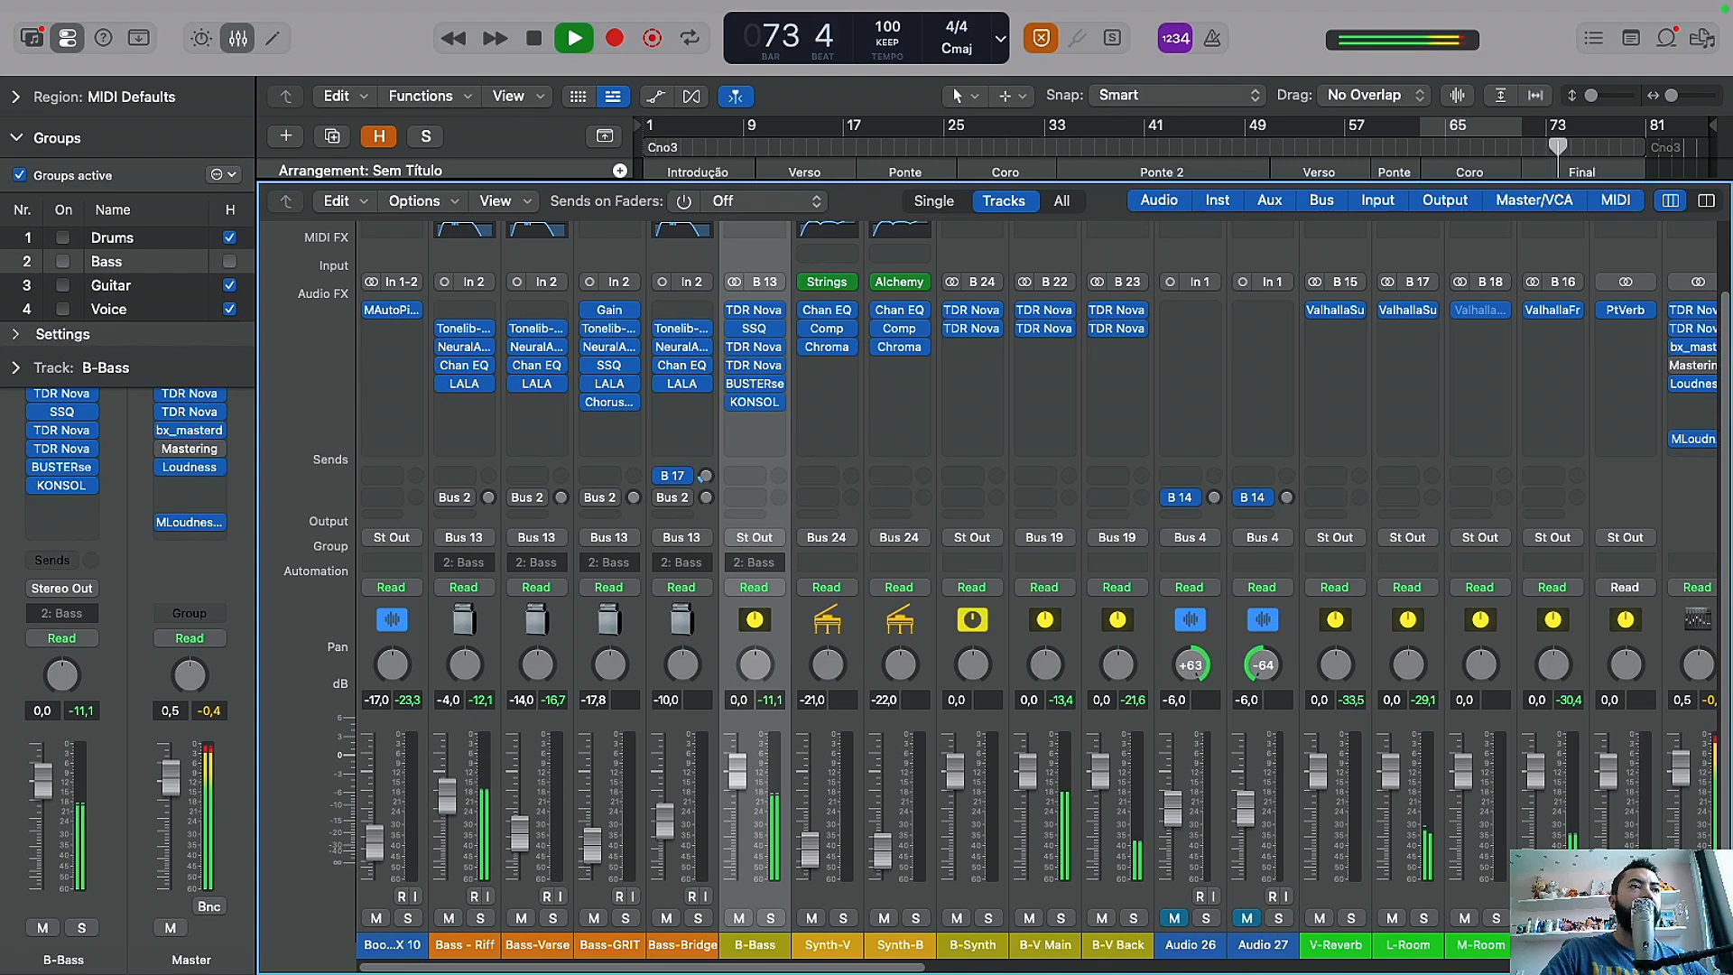
{"action": "double_click", "coordinate": [448, 700]}
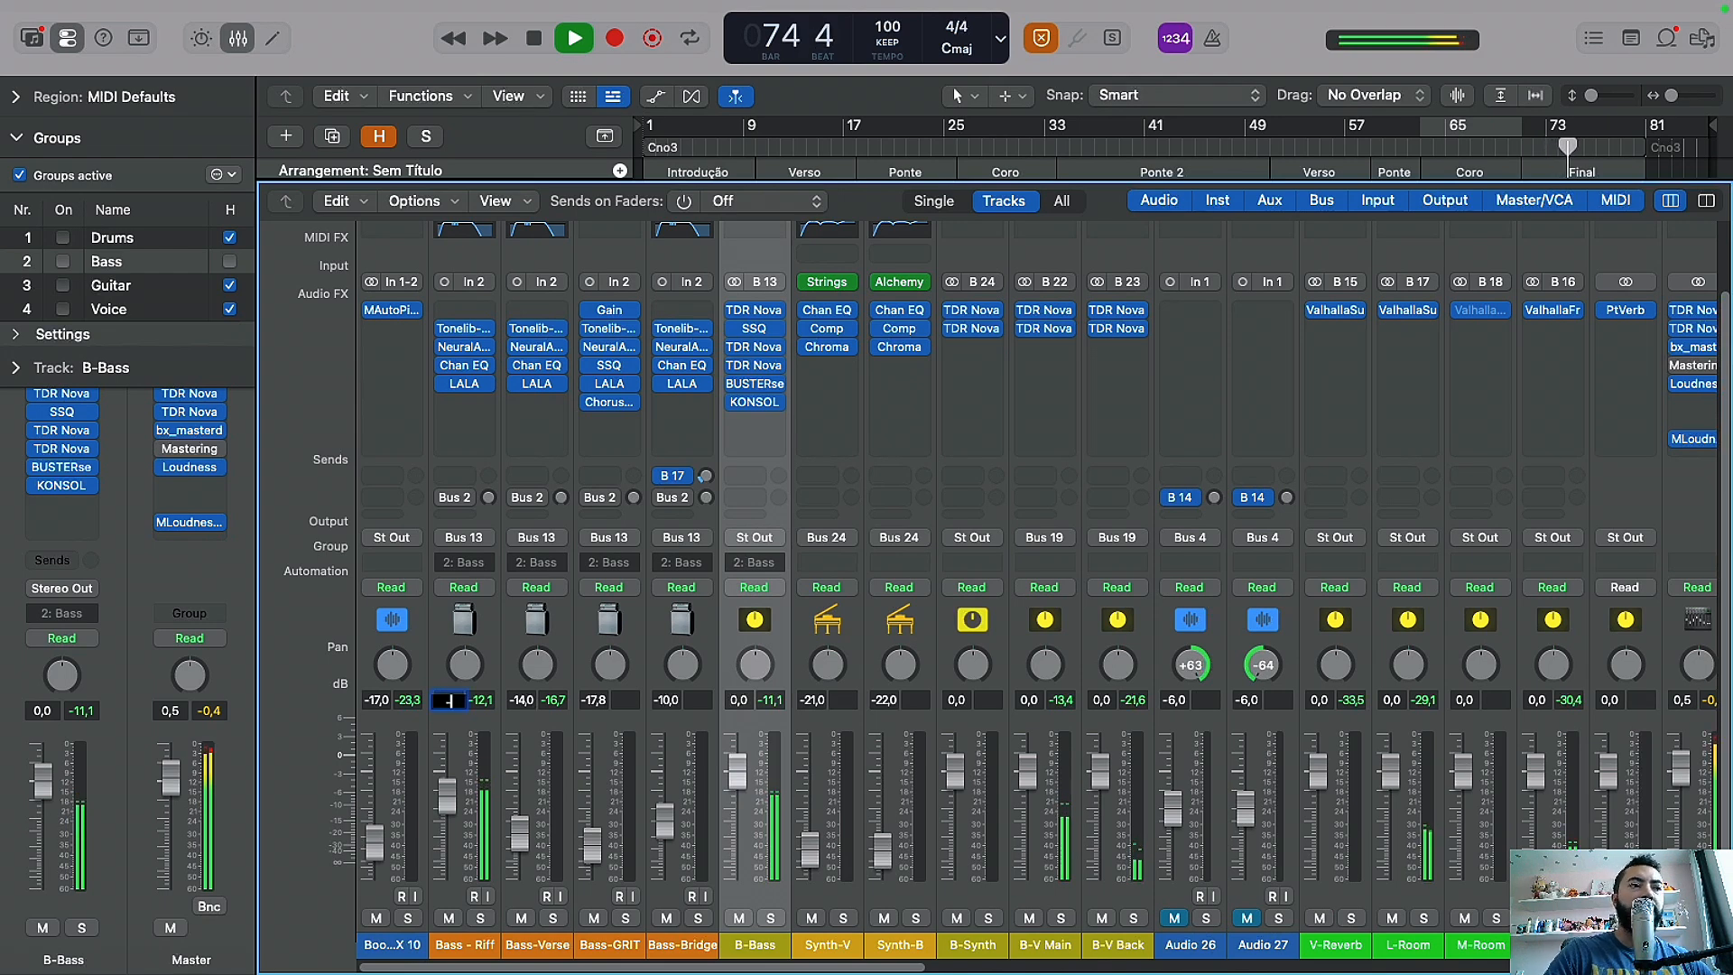
{"action": "type", "text": "-8"}
{"action": "key", "text": "Return"}
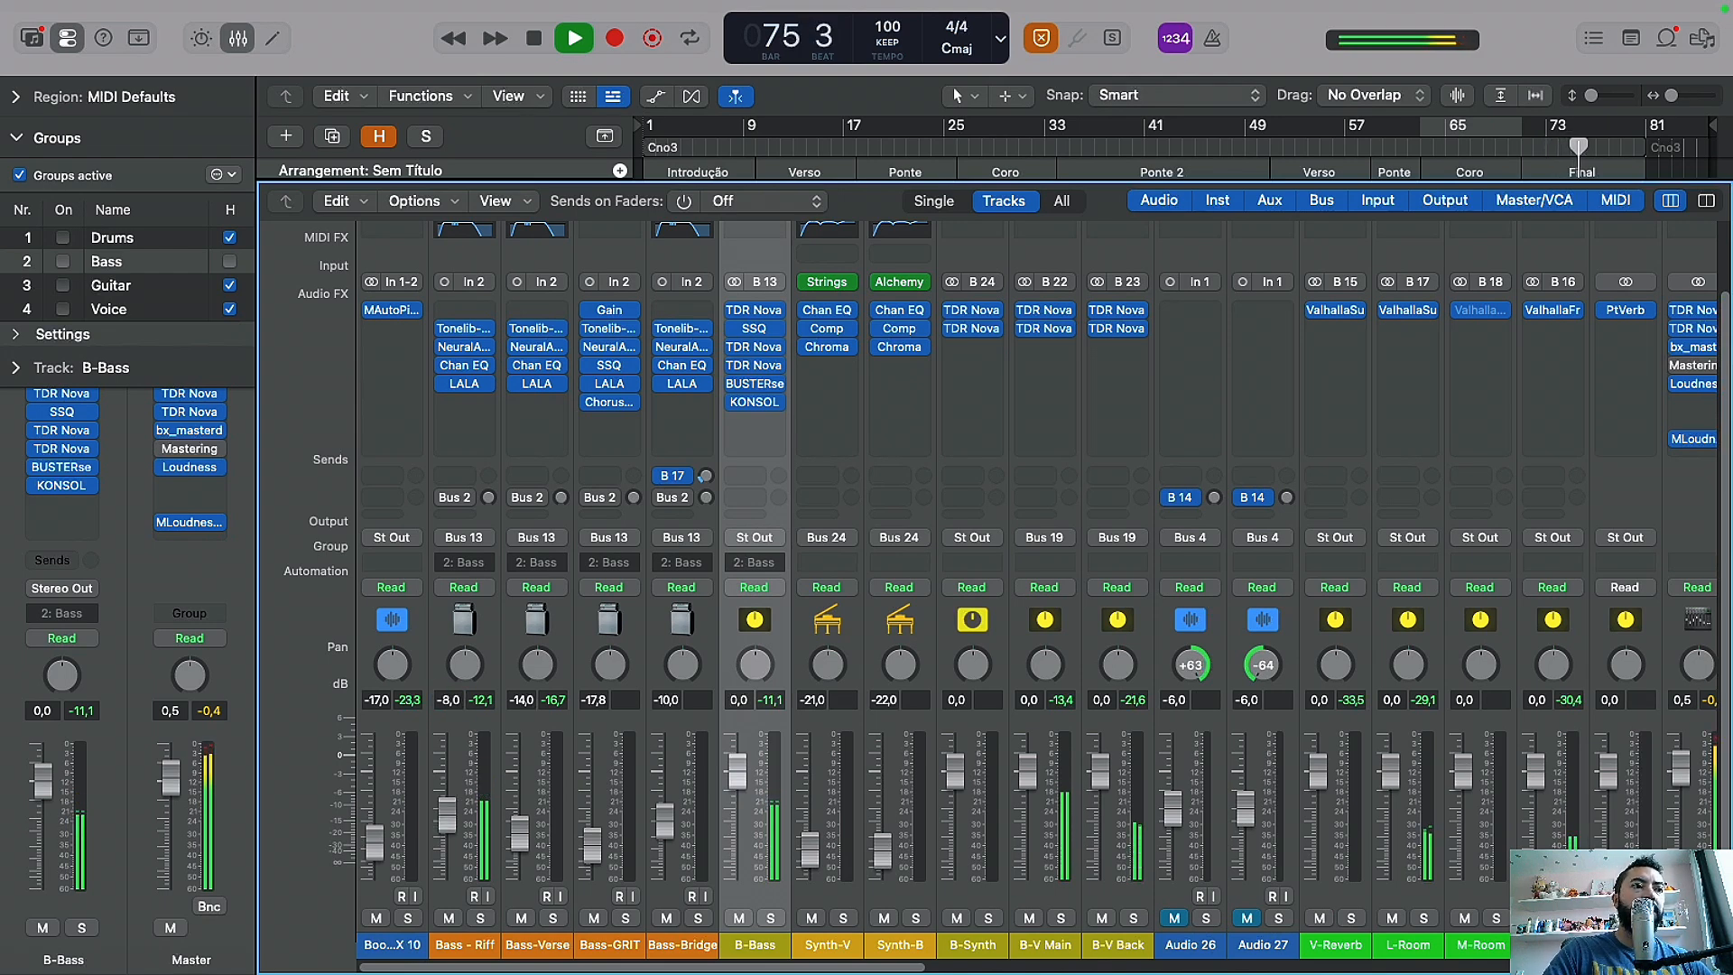